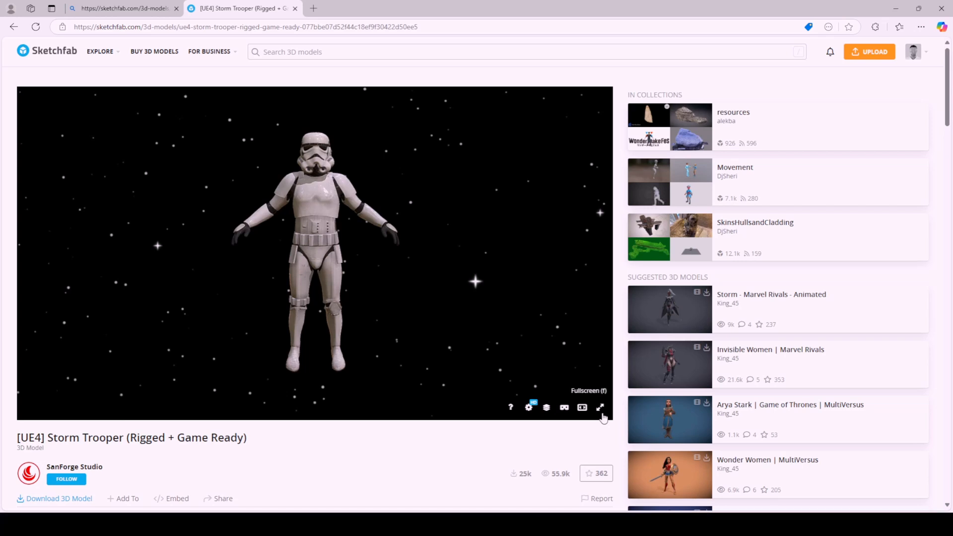
Step: Inspect the Storm Trooper model in full screen from a slightly turned angle and return to its Sketchfab page
click(600, 408)
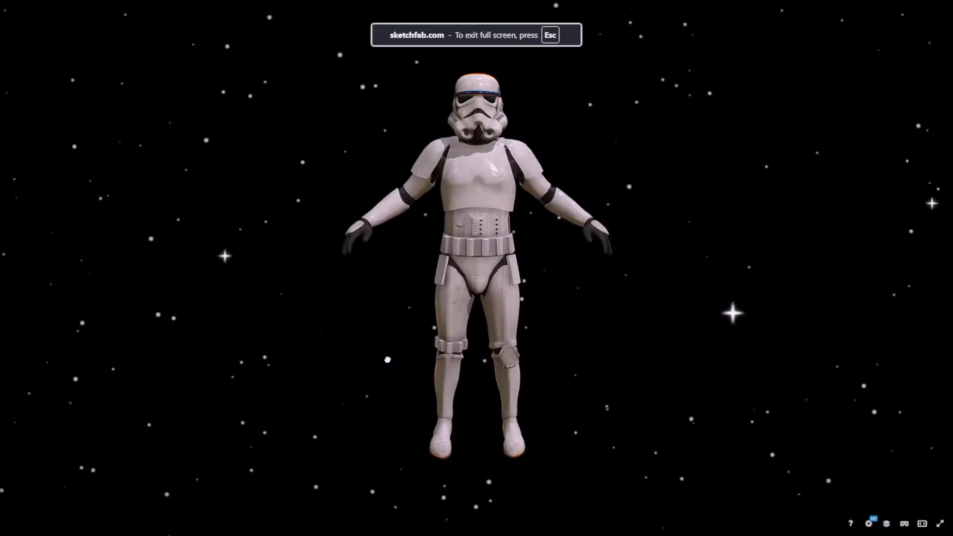
drag(537, 378, 867, 489)
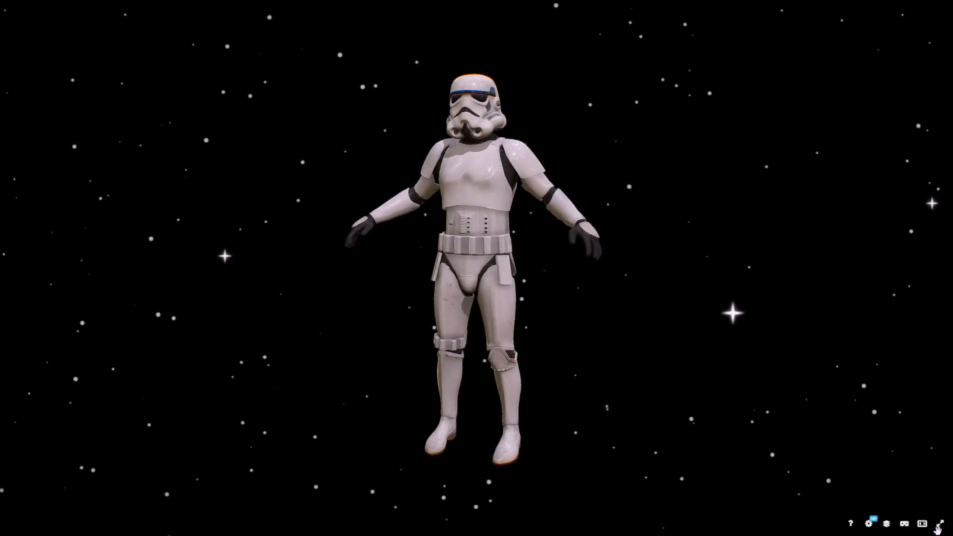
click(938, 528)
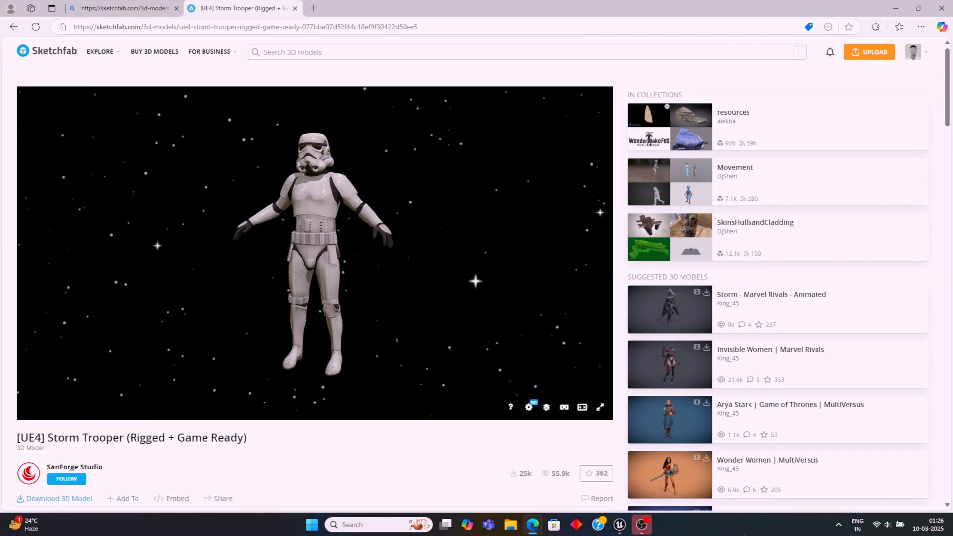
Step: Switch to the Trooper_Army project in Unreal Editor
mouse_move(619, 529)
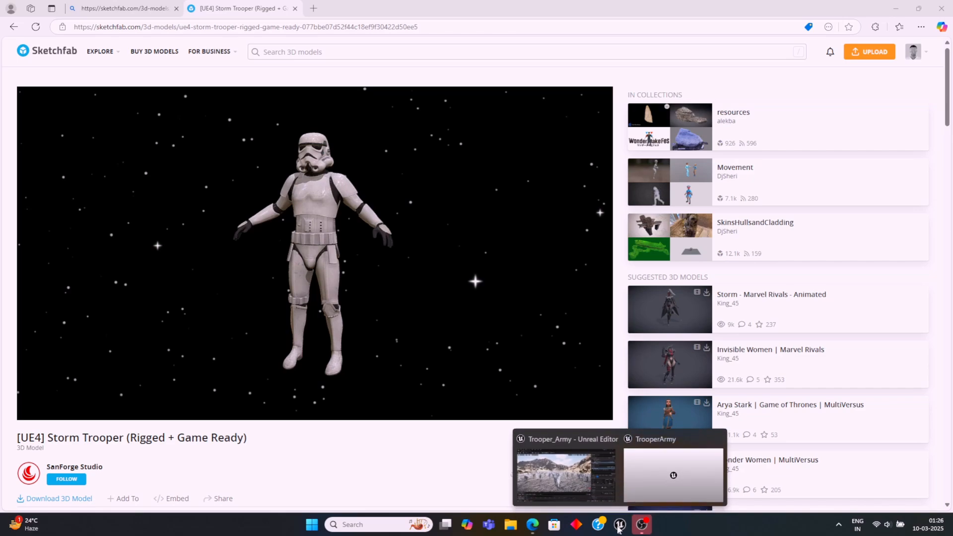
click(579, 491)
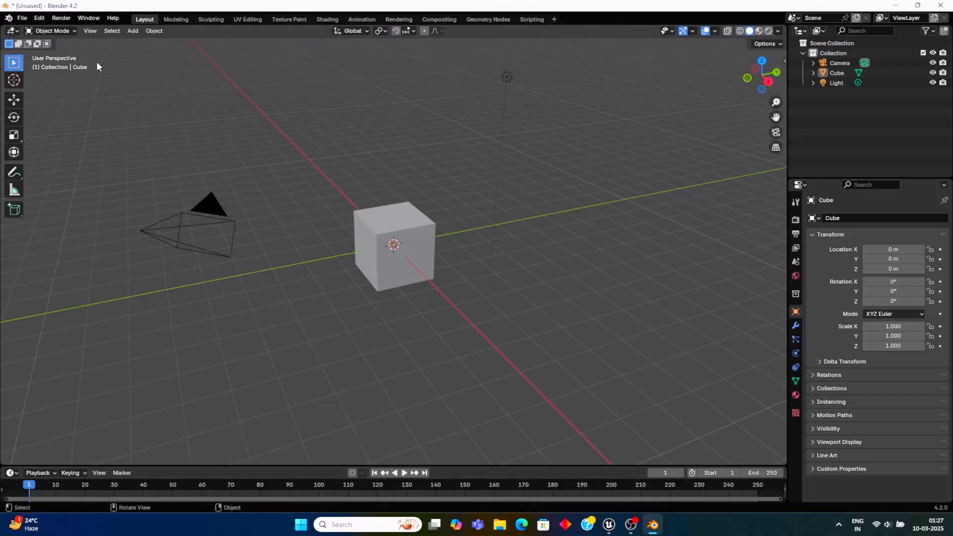
Step: Delete the default camera, cube and light from the new Blender scene
drag(98, 63, 576, 384)
key(Delete)
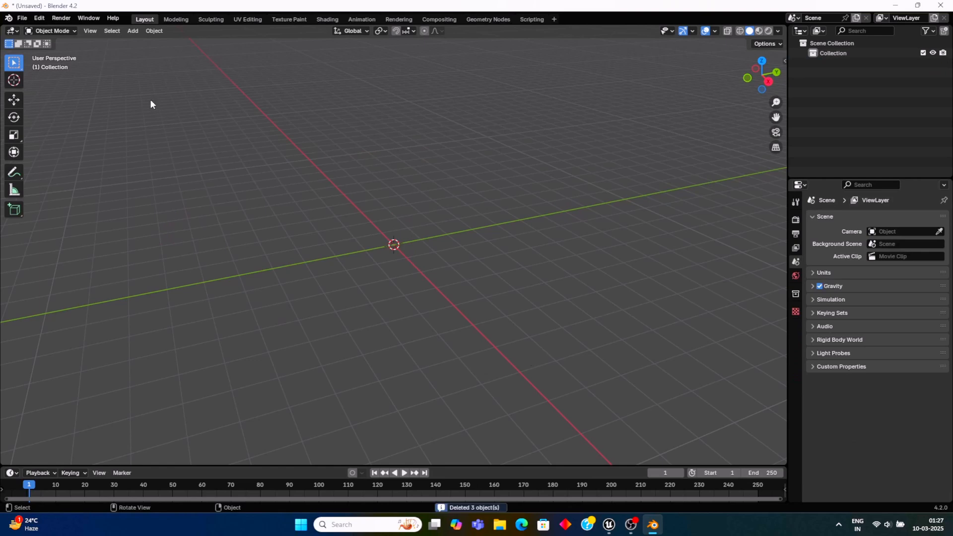
Step: Import scene.gltf as glTF 2.0 from the ue4_storm_trooper_rigged__game_ready folder in Downloads
click(22, 18)
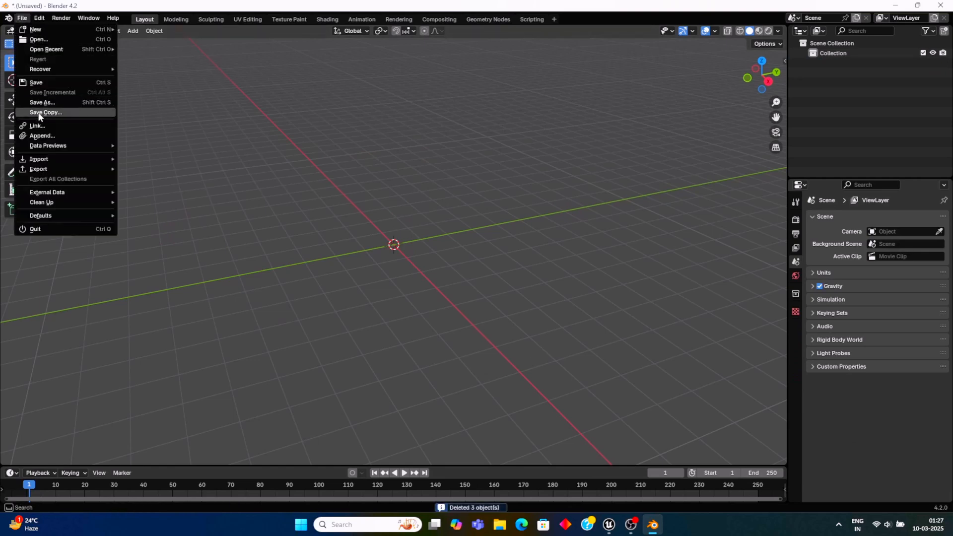
mouse_move(53, 158)
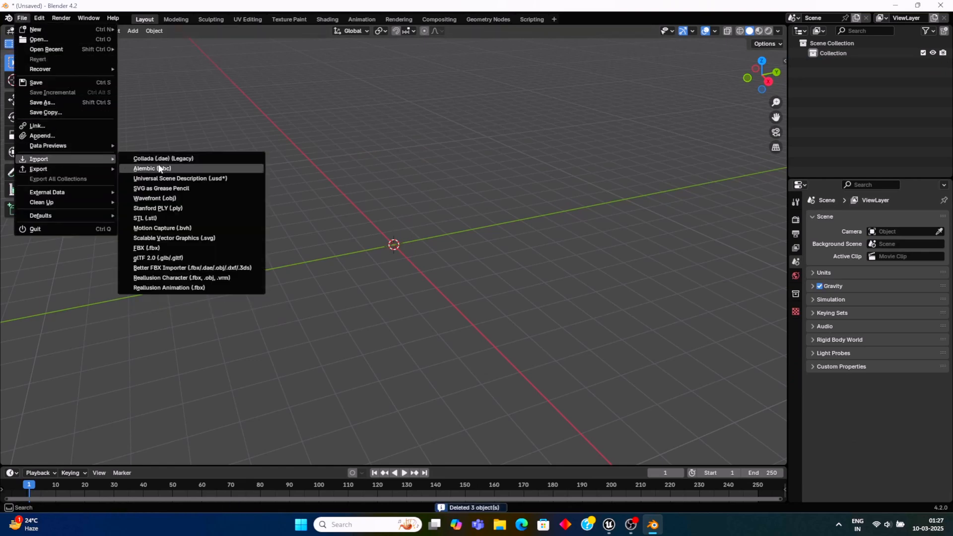
click(159, 258)
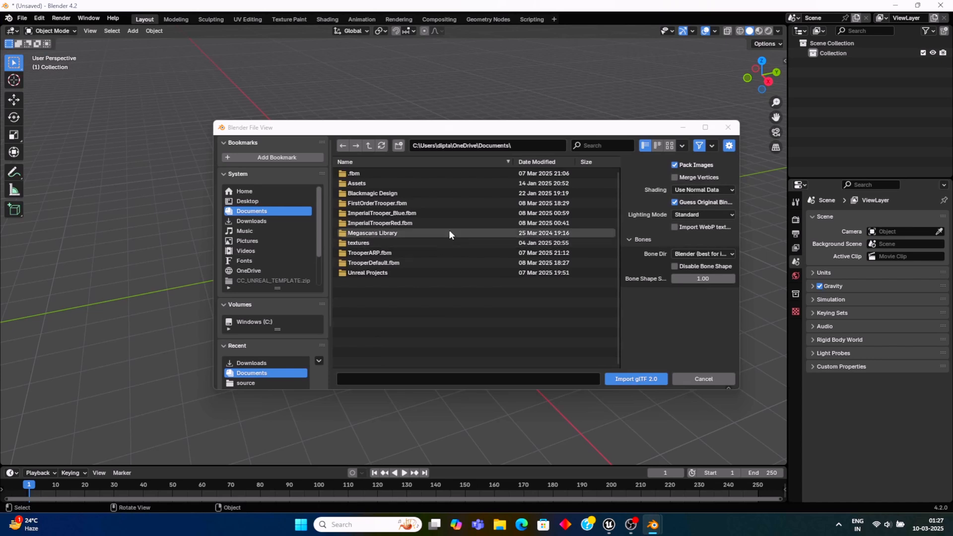
click(263, 221)
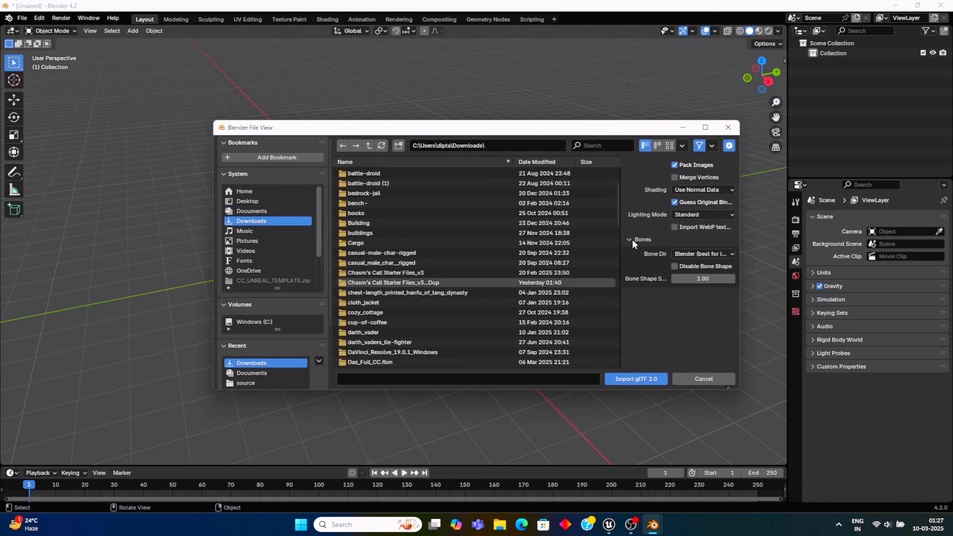
drag(615, 216, 609, 354)
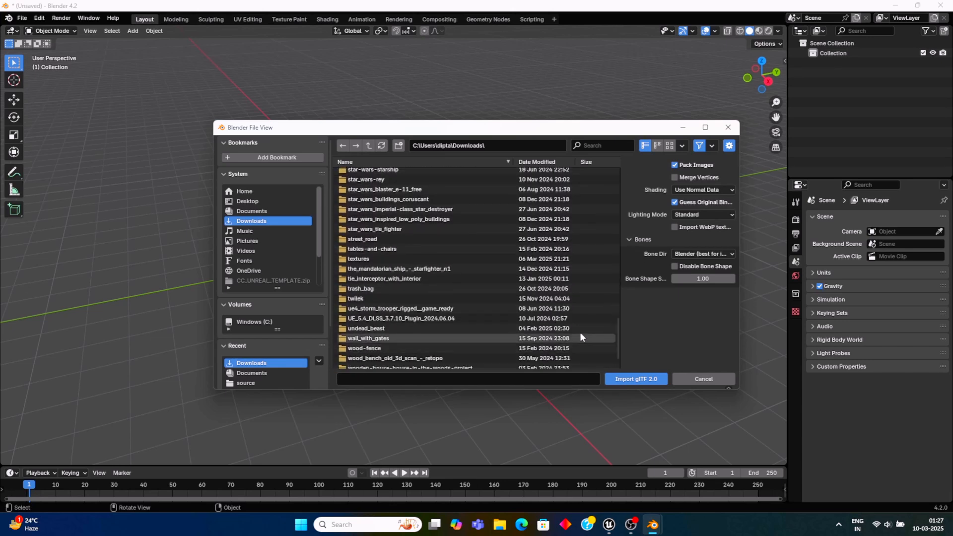
double_click(441, 309)
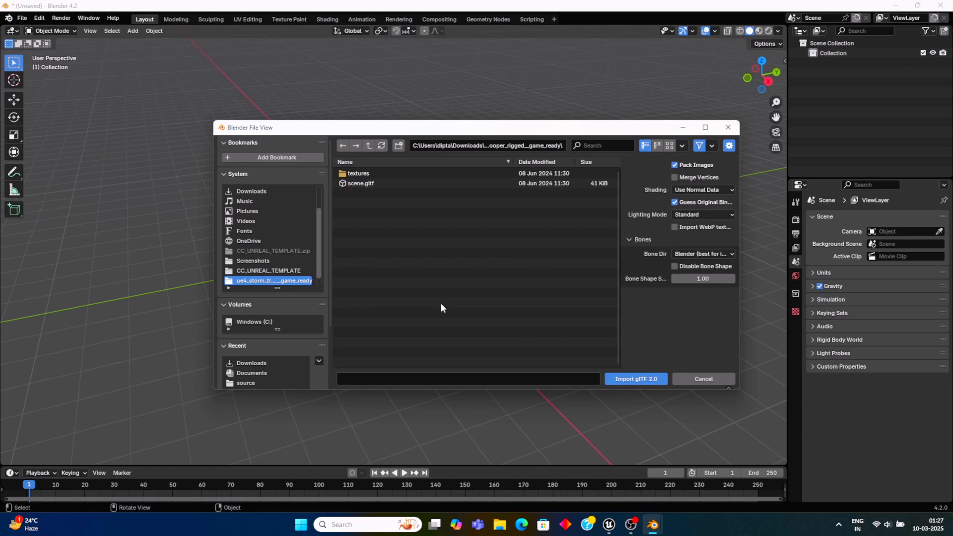
double_click(367, 183)
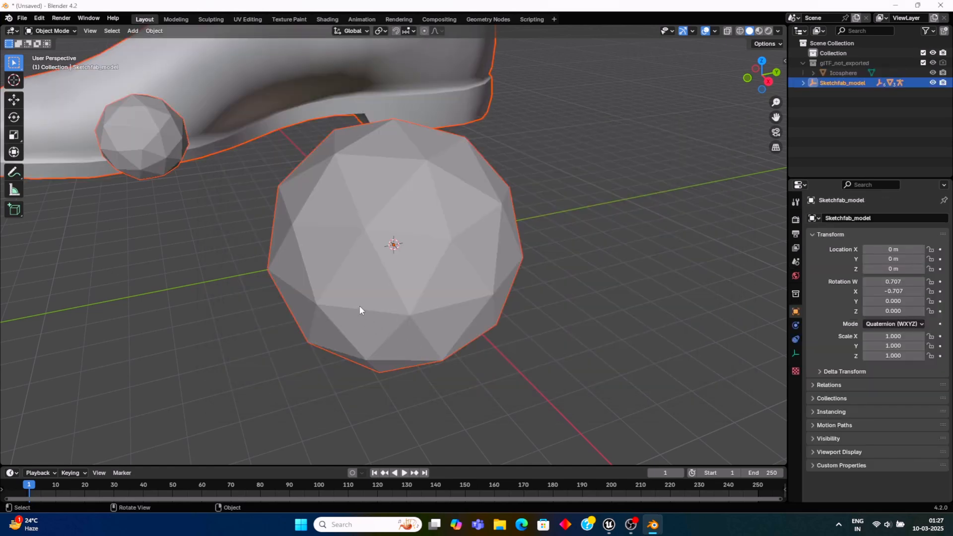
Step: Delete the imported trooper's armature, displayed as spheres along the body
scroll(361, 310, down, 10)
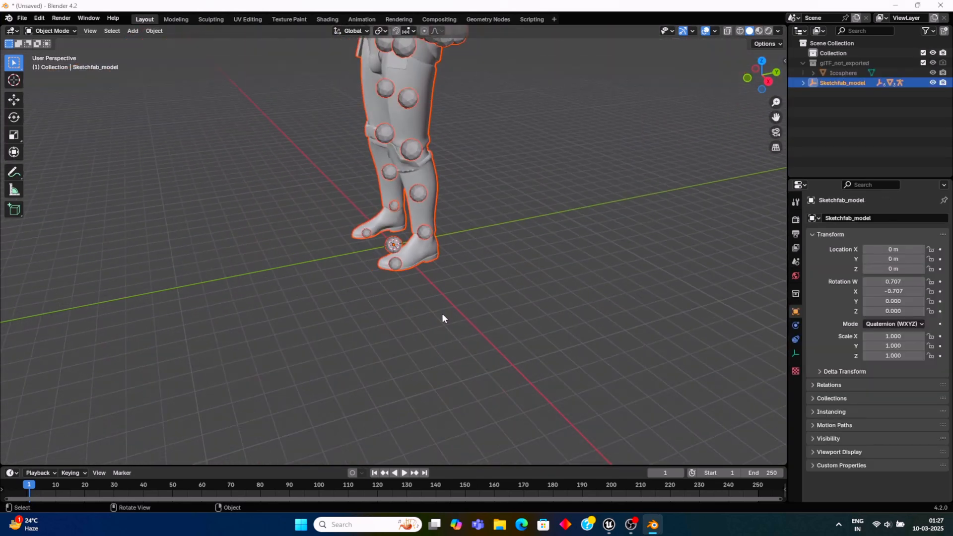
click(393, 321)
right_click(403, 314)
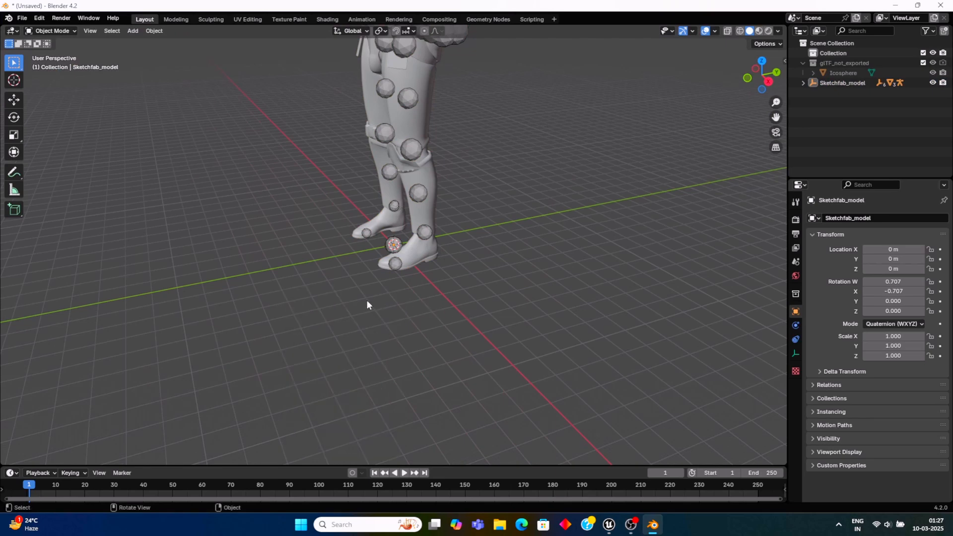
shift+middle_drag(358, 300, 466, 365)
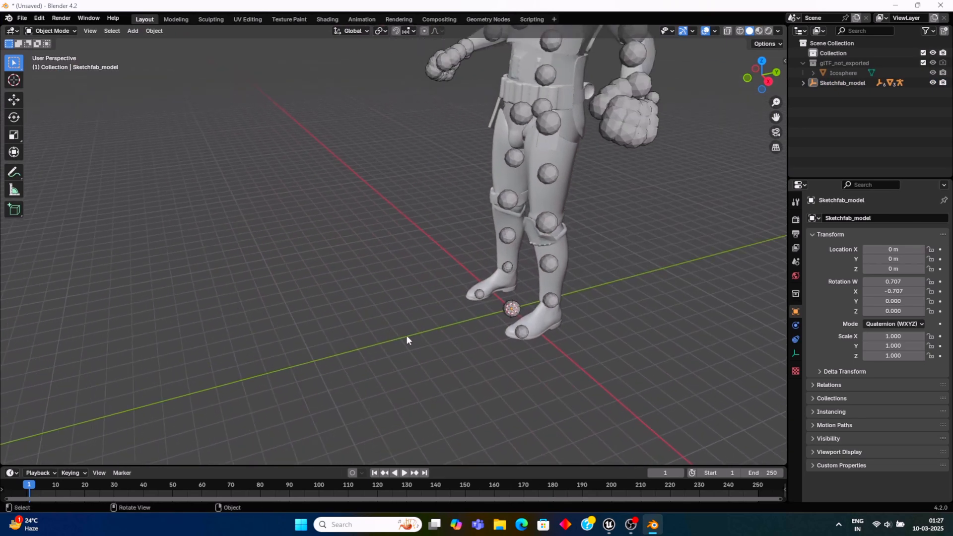
middle_drag(406, 335, 512, 333)
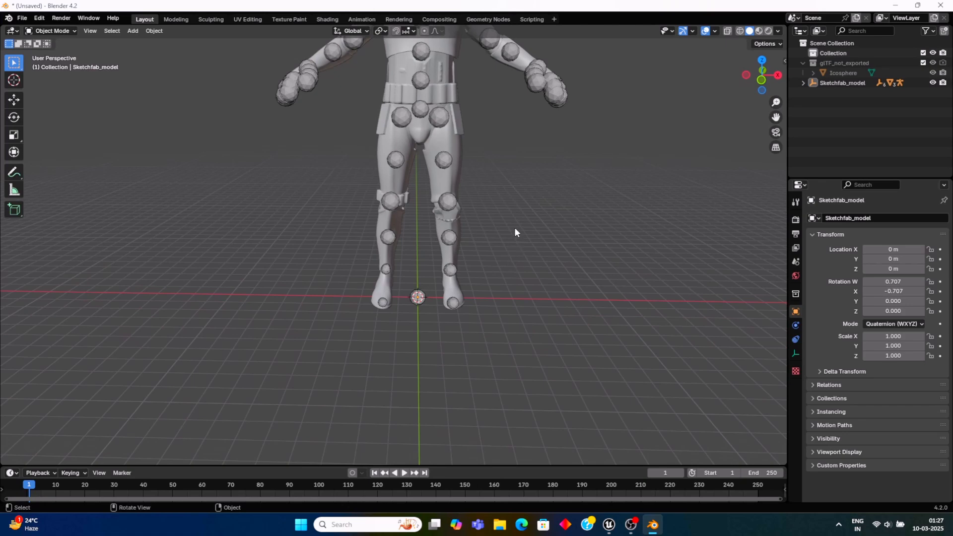
shift+middle_drag(515, 233, 489, 323)
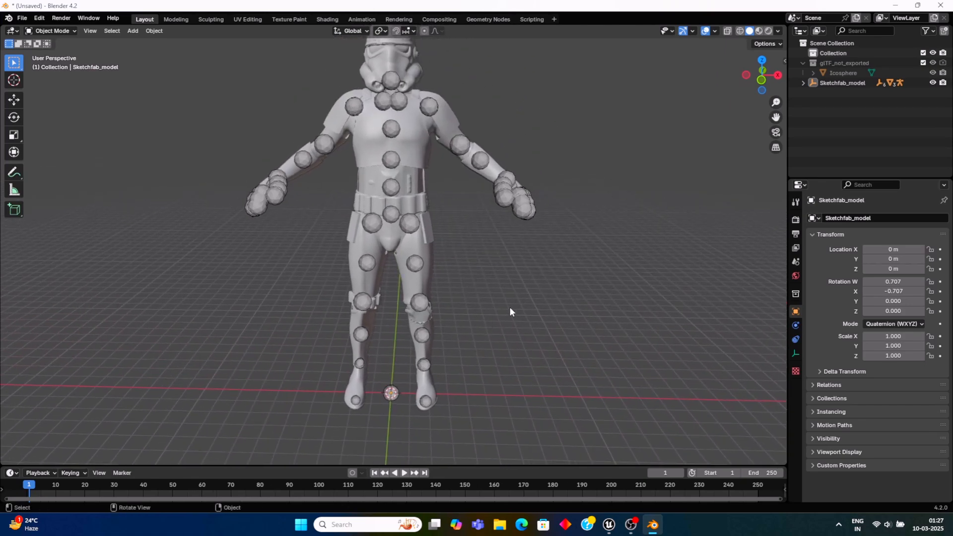
click(519, 214)
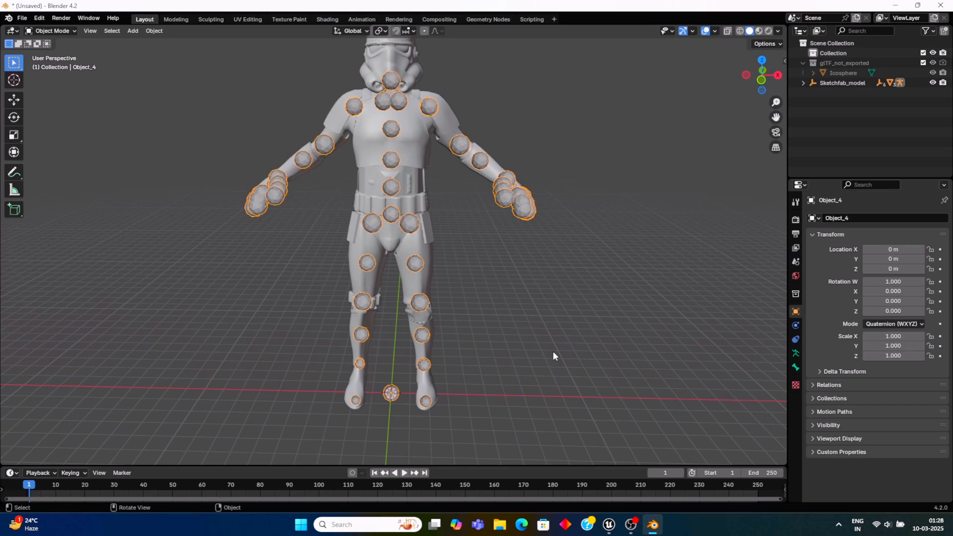
key(Delete)
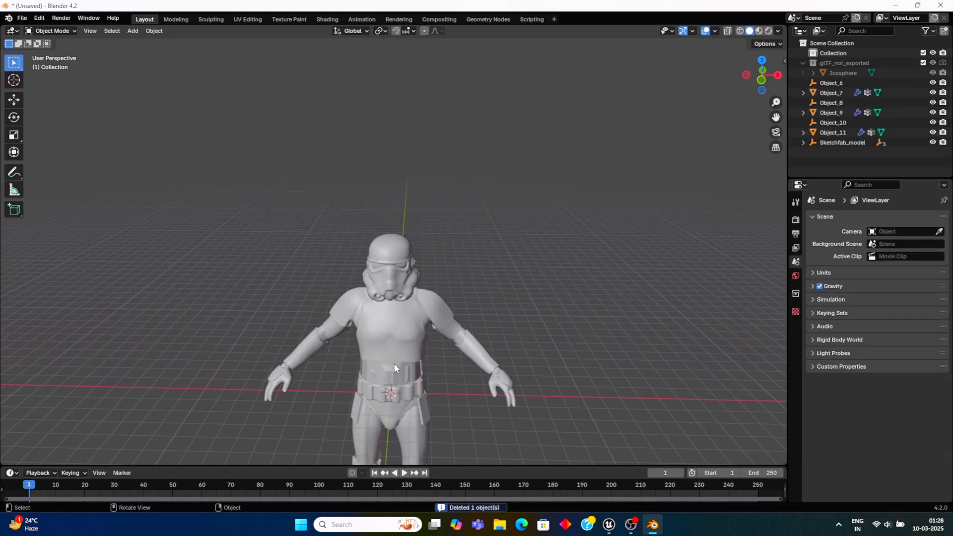
Step: Move the whole trooper up about 96.2 m in front view so its feet rest on the ground, and check it from behind and the side
scroll(410, 355, down, 4)
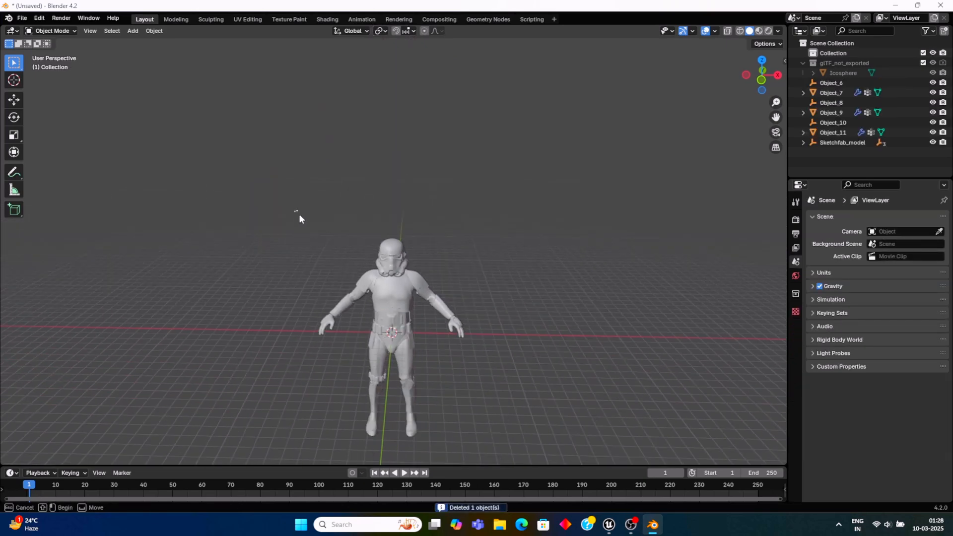
drag(295, 211, 483, 465)
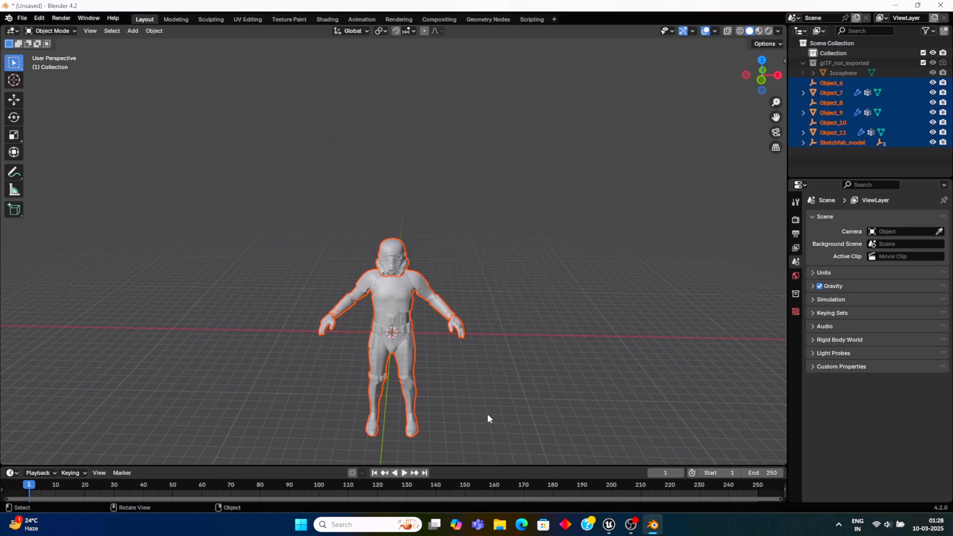
click(779, 77)
click(778, 77)
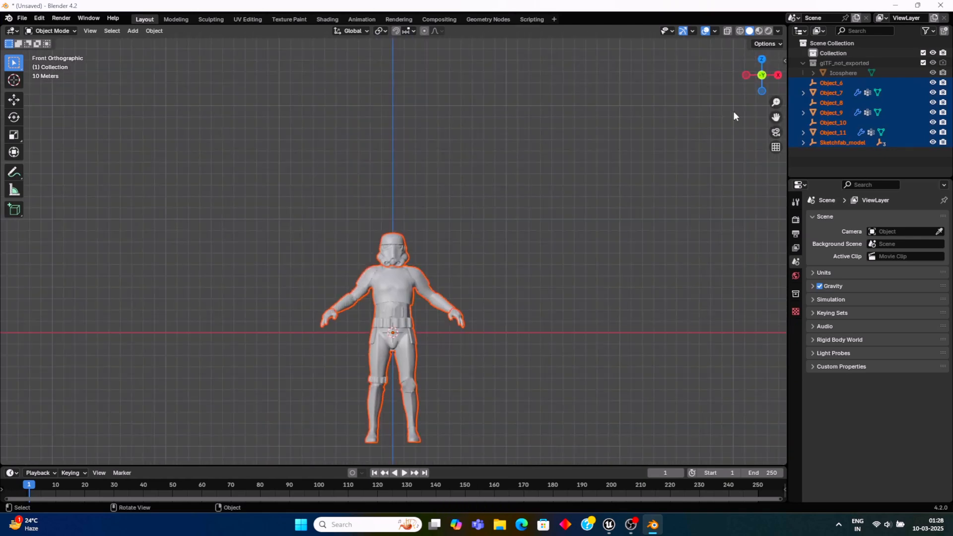
key(g)
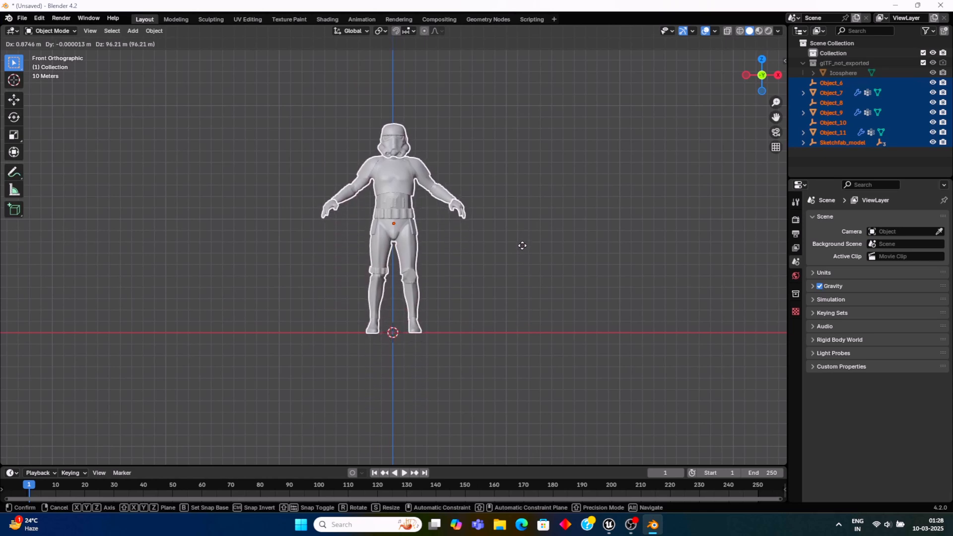
click(523, 246)
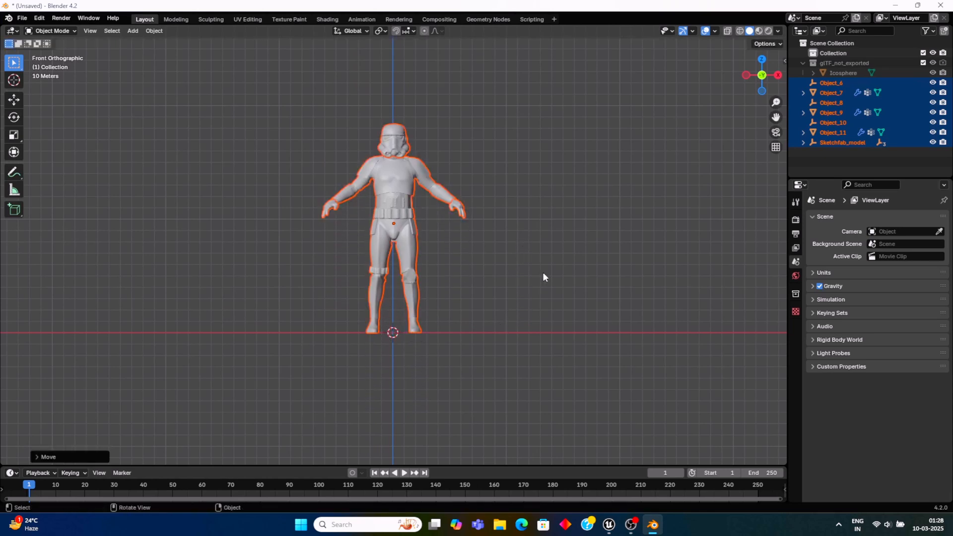
click(764, 75)
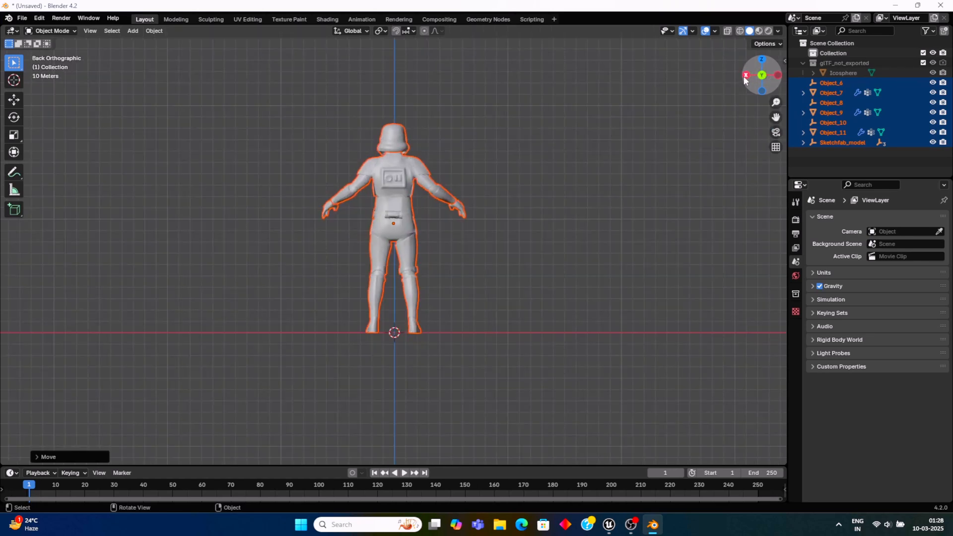
click(746, 75)
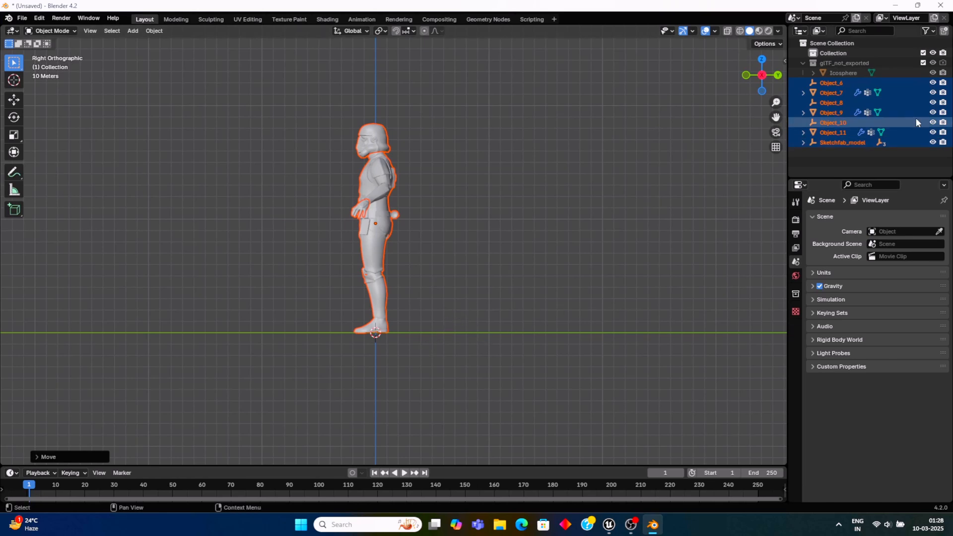
click(835, 94)
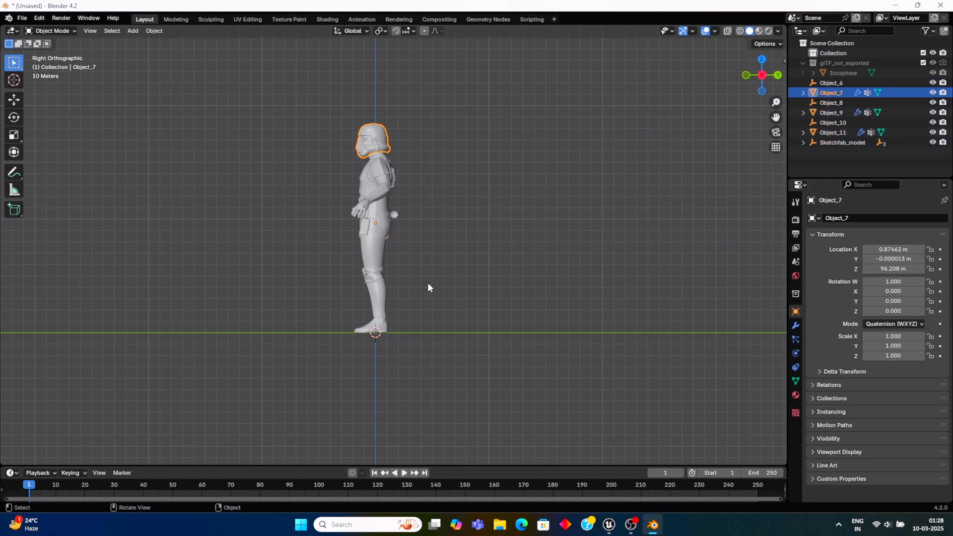
drag(427, 283, 460, 285)
middle_drag(431, 284, 548, 293)
click(439, 151)
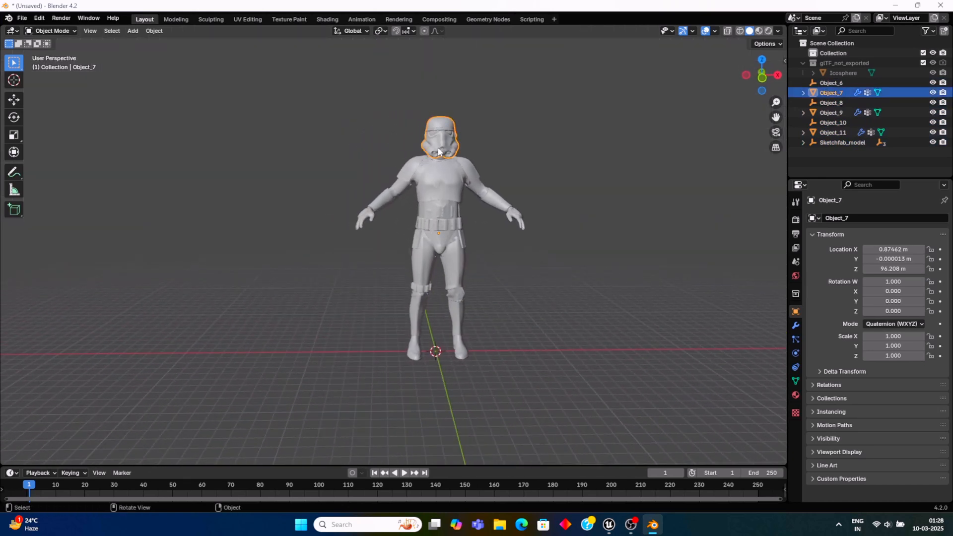
shift+click(430, 184)
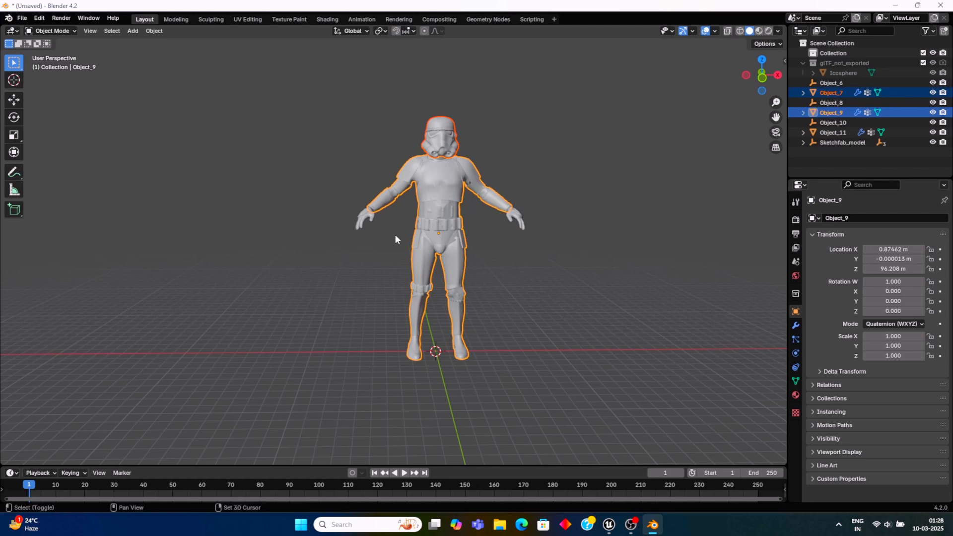
shift+click(369, 221)
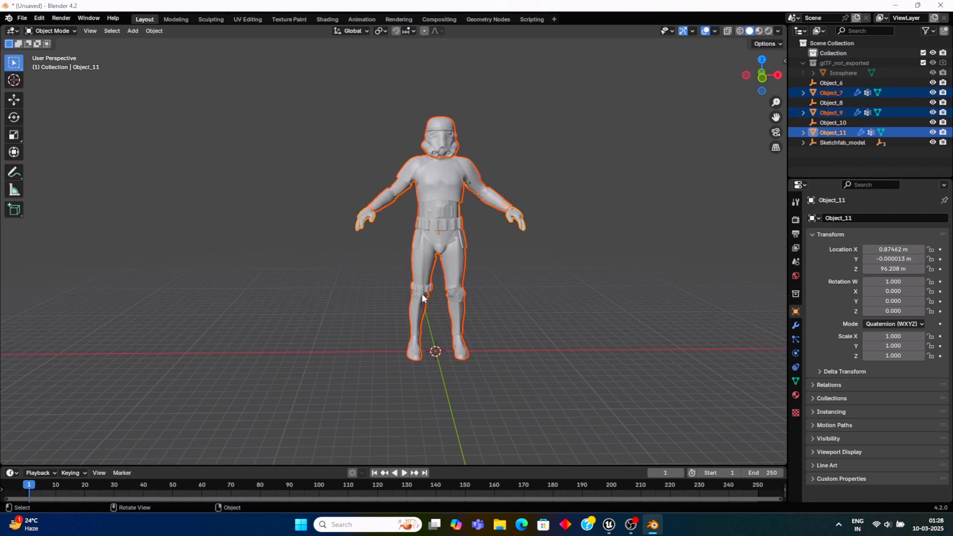
click(530, 292)
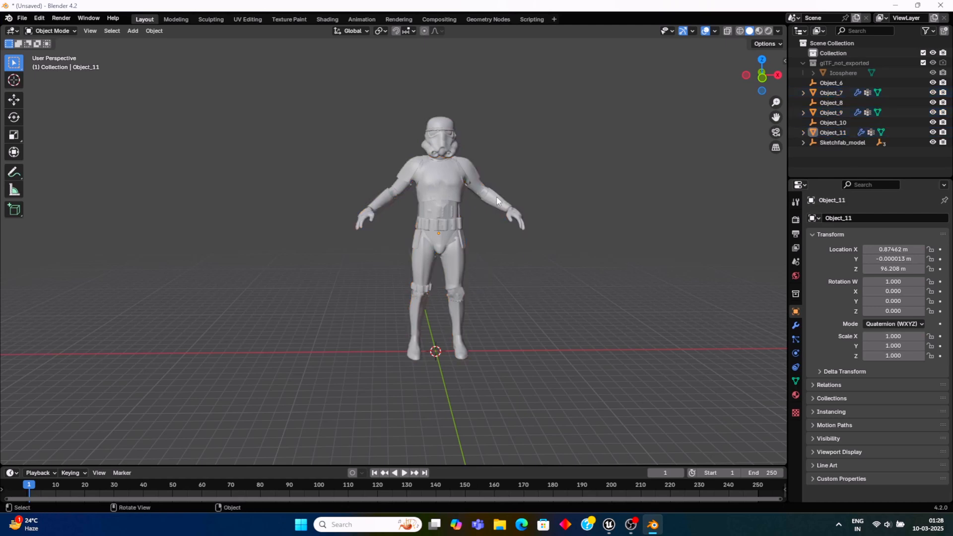
Step: Select the trooper's hands, body and helmet meshes together and open the FBX export for them
shift+click(517, 218)
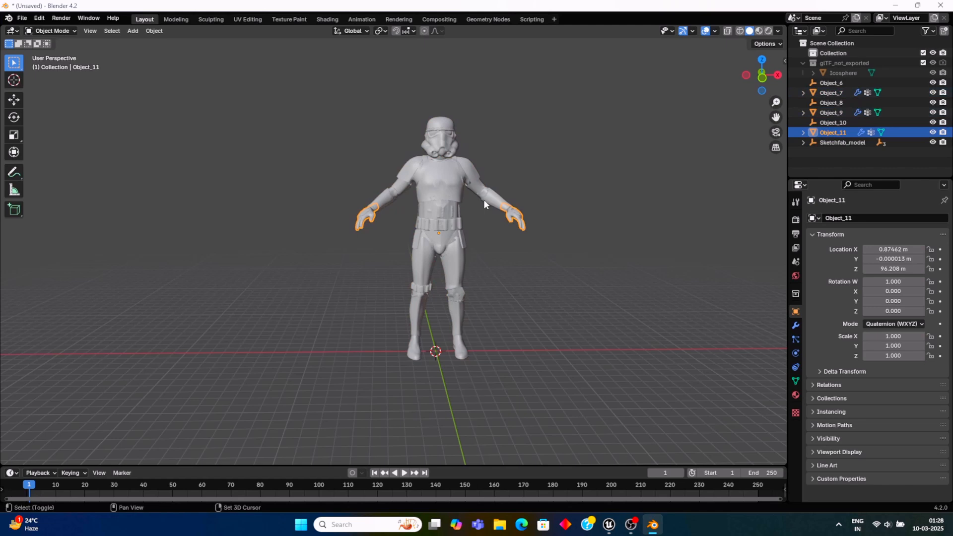
shift+click(455, 189)
shift+click(447, 137)
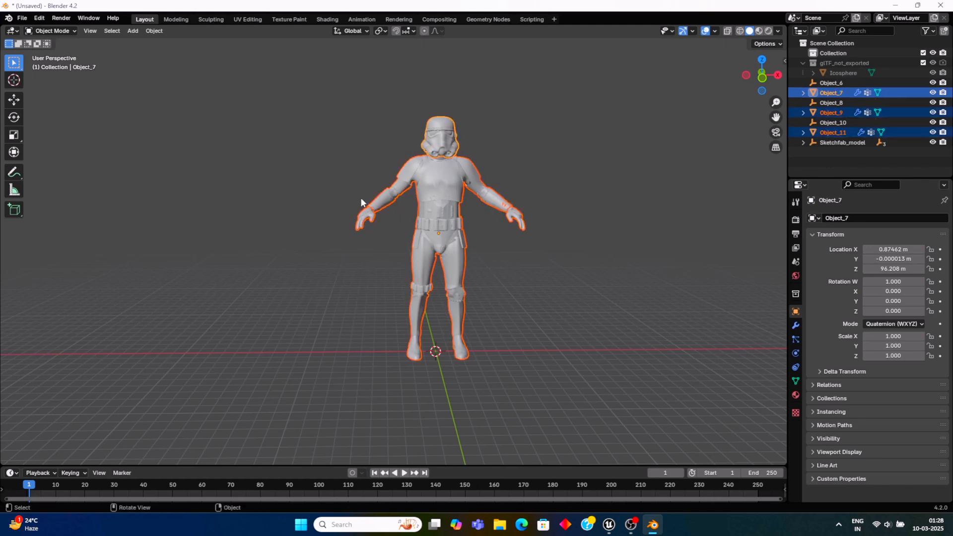
click(22, 19)
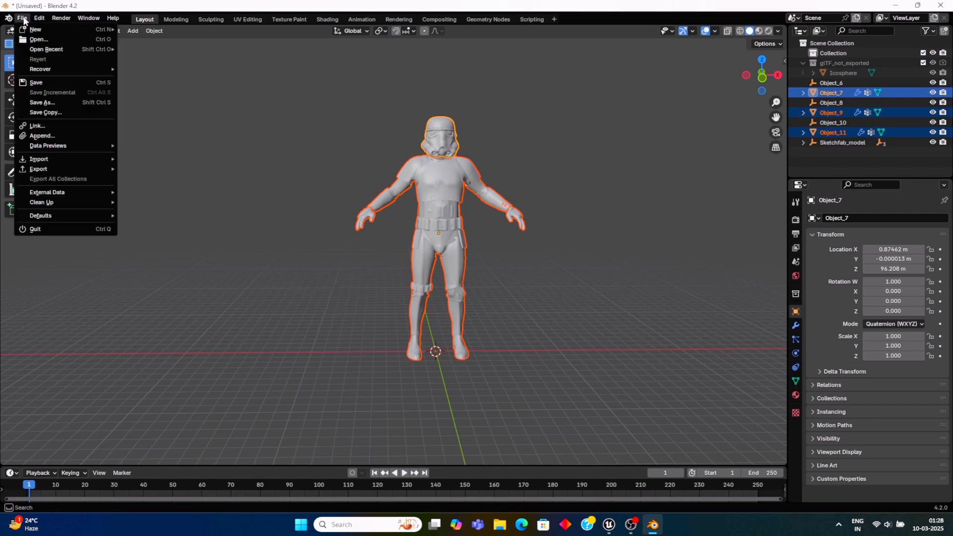
mouse_move(60, 174)
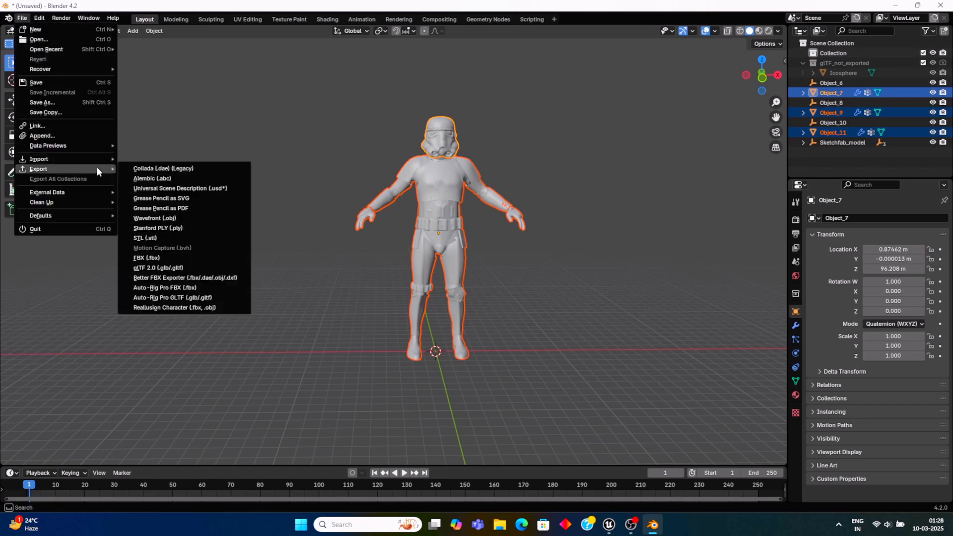
click(170, 256)
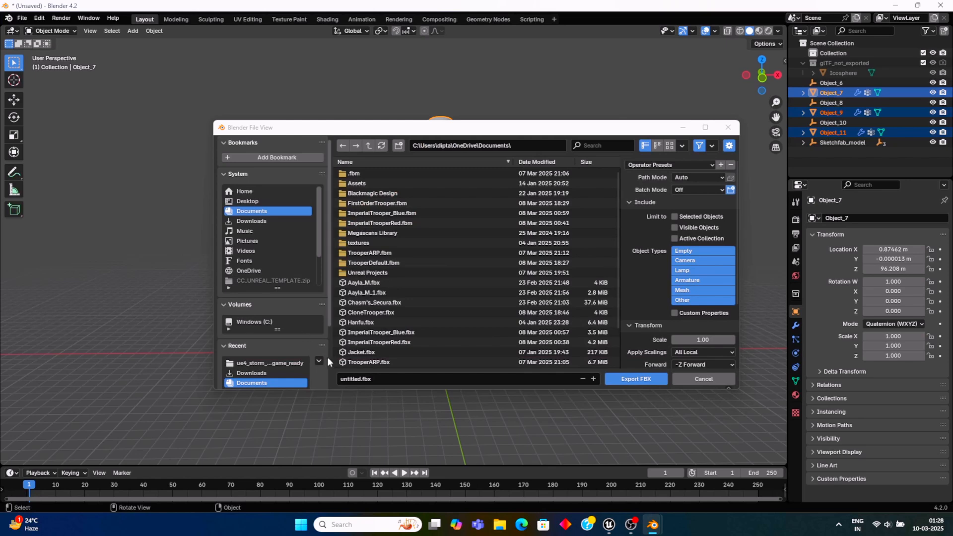
Step: Name the FBX export file Trooper_Mixamo.fbx in the Documents folder
click(361, 379)
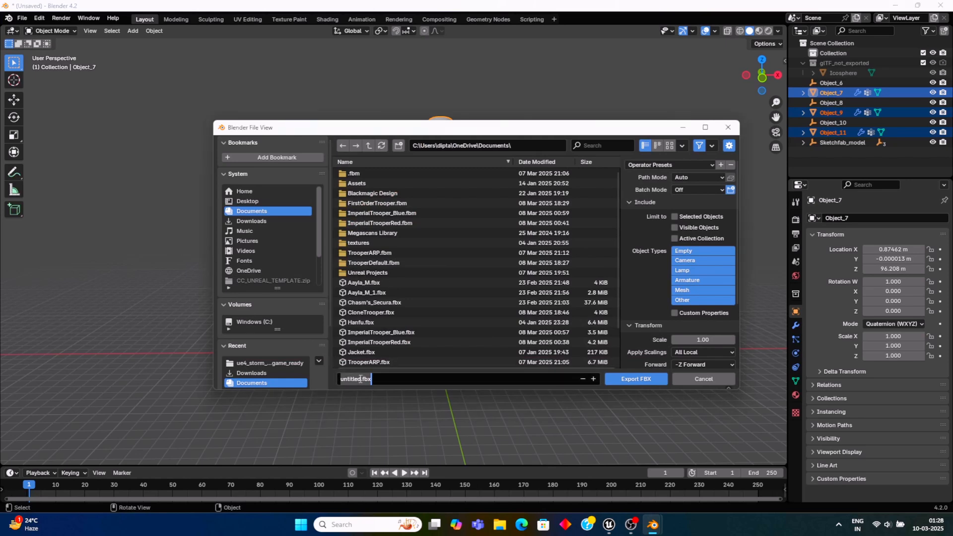
click(361, 379)
key(BackSpace)
key(BackSpace)
key(BackSpace)
key(BackSpace)
key(BackSpace)
key(BackSpace)
key(BackSpace)
key(BackSpace)
text(Trooper_Mixamo)
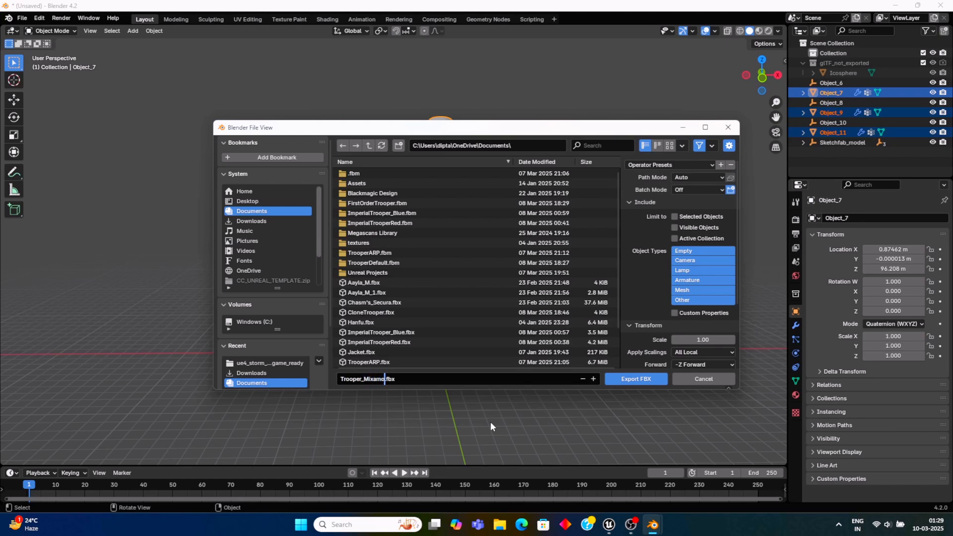
click(542, 383)
Step: Limit the exported object types to Mesh, and set the path mode to Copy with textures embedded
click(693, 290)
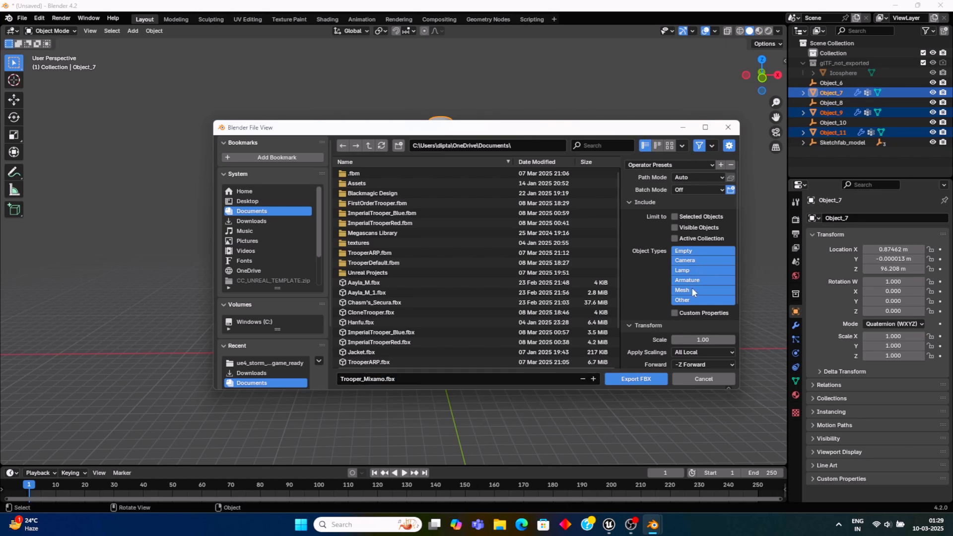
click(693, 291)
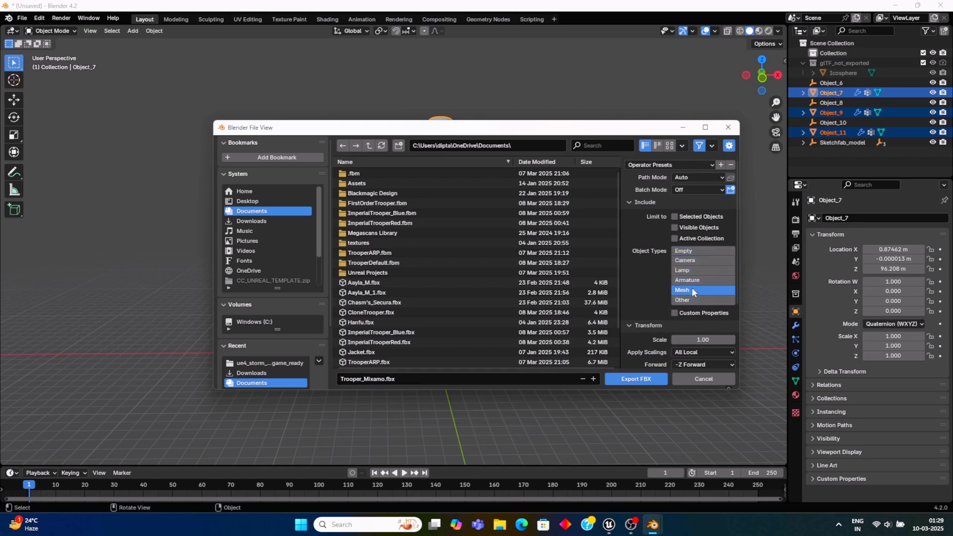
click(719, 175)
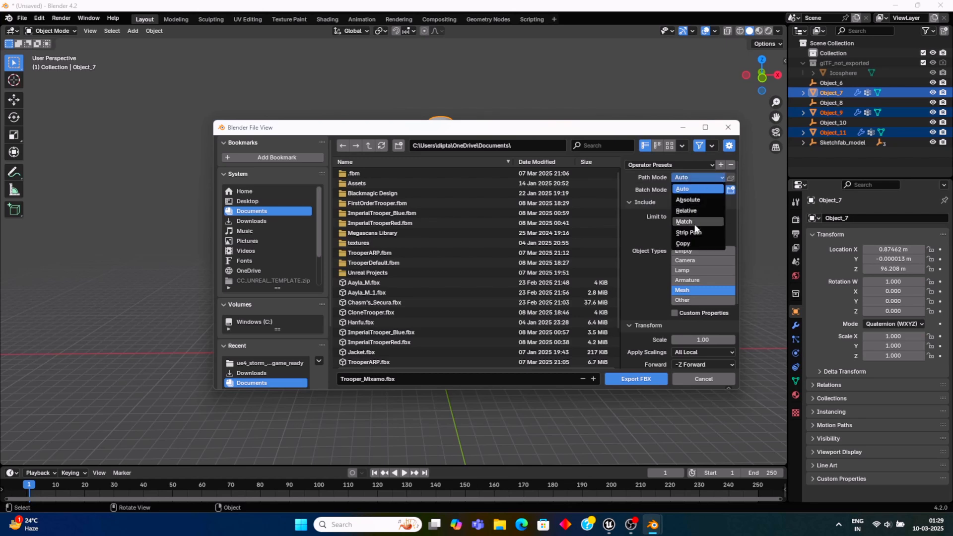
click(694, 243)
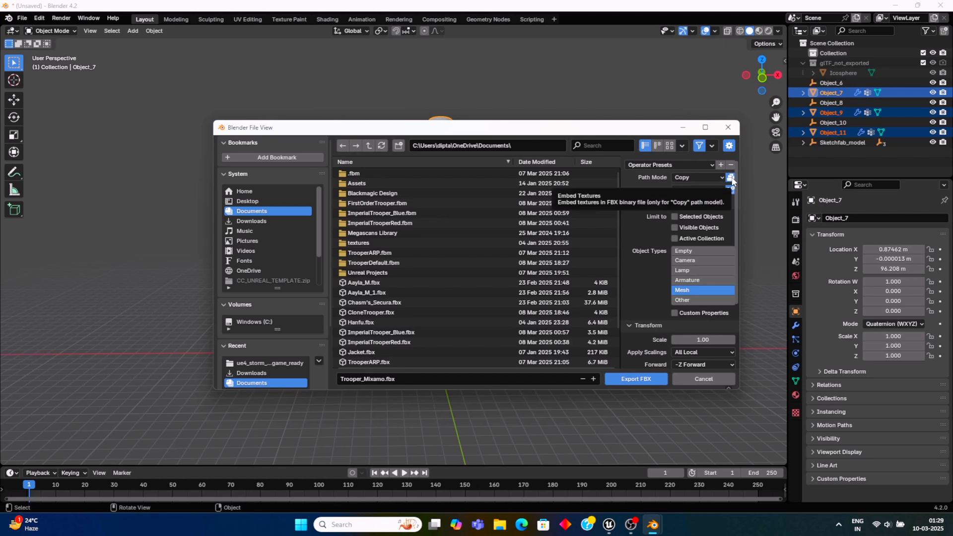
click(731, 177)
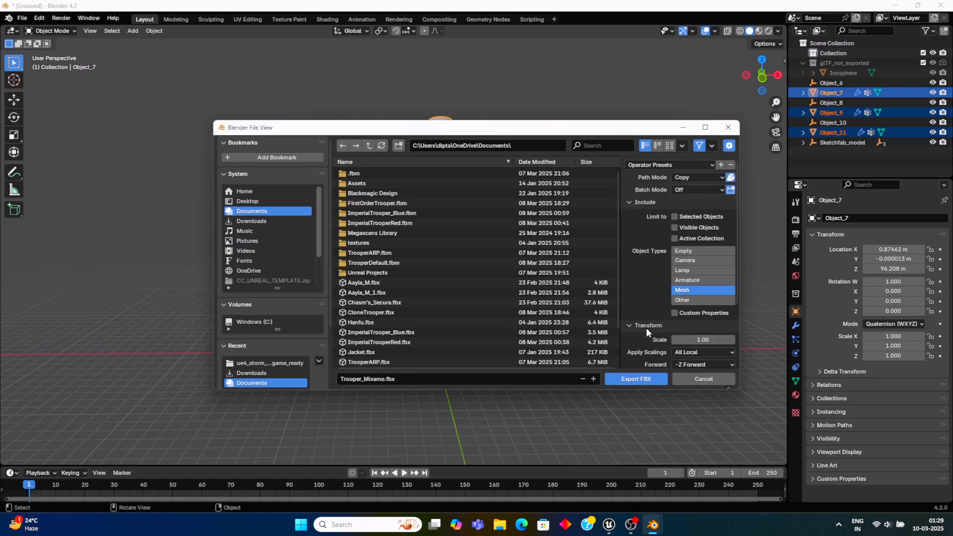
Step: Review the geometry and armature export options, turn off animation, and export the trooper as FBX
scroll(646, 329, down, 2)
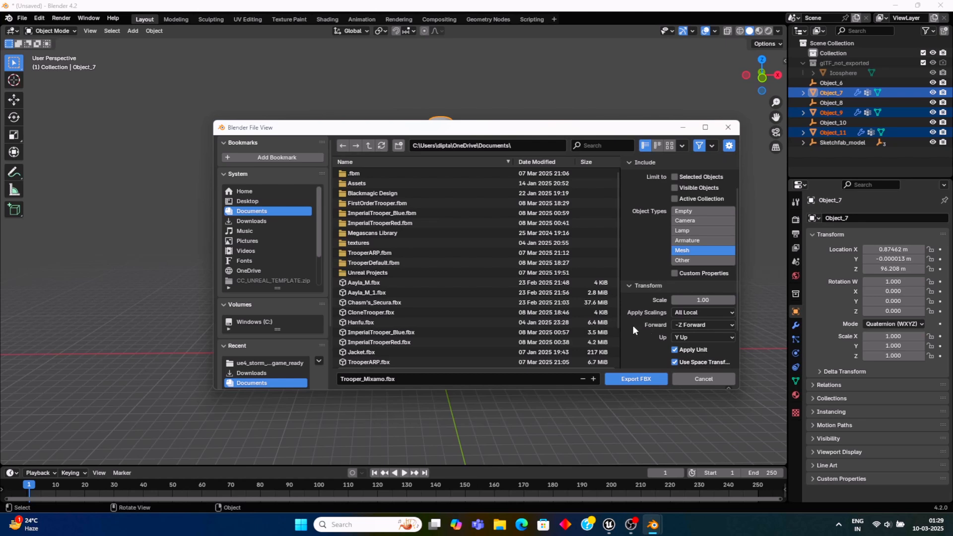
scroll(633, 328, down, 3)
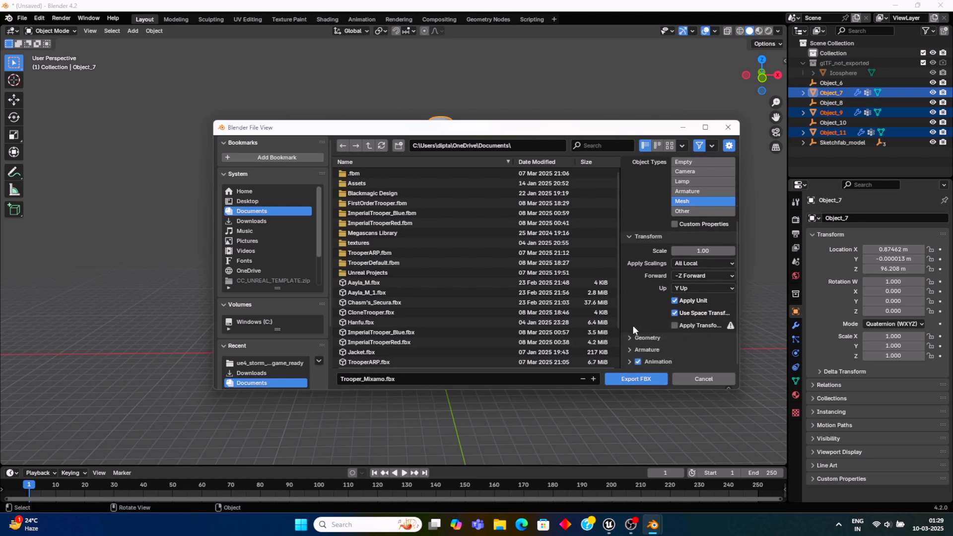
click(629, 337)
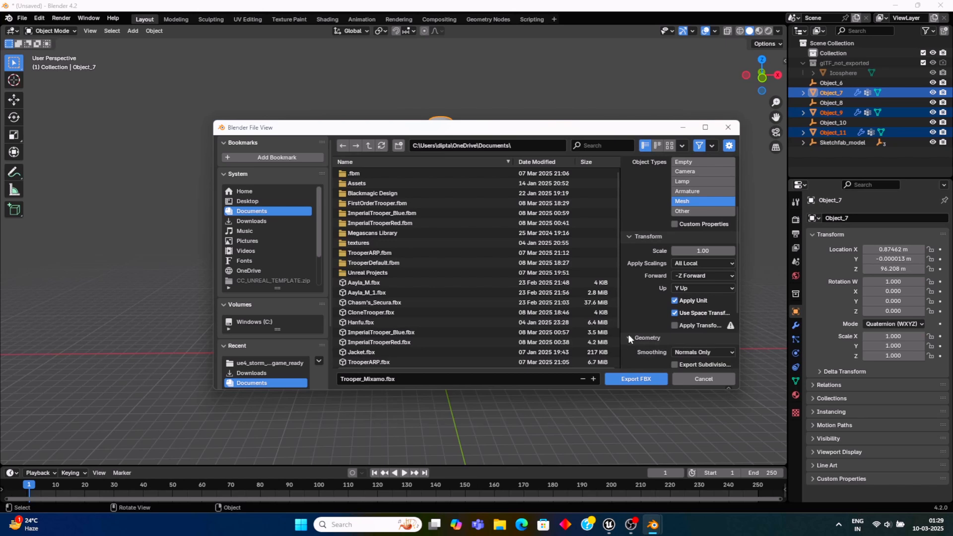
scroll(629, 333, down, 4)
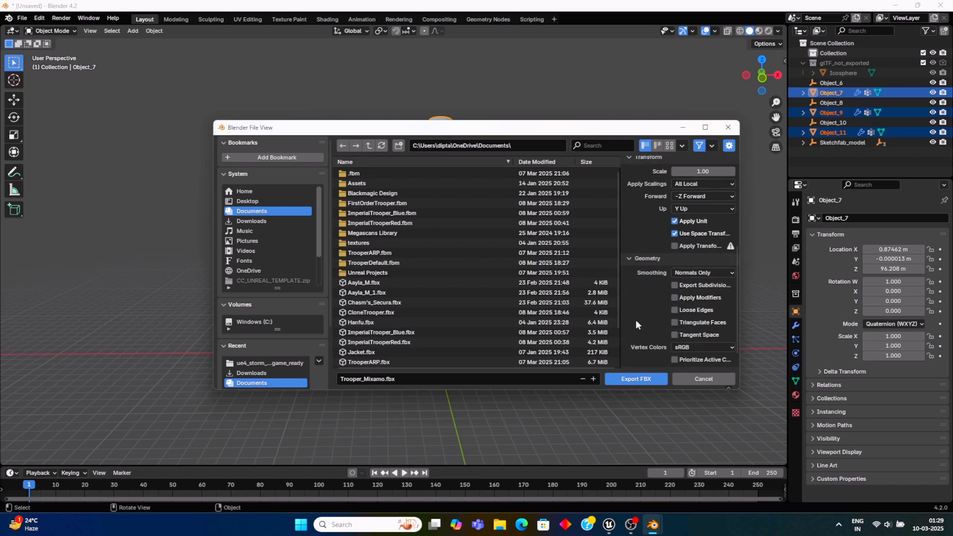
click(631, 258)
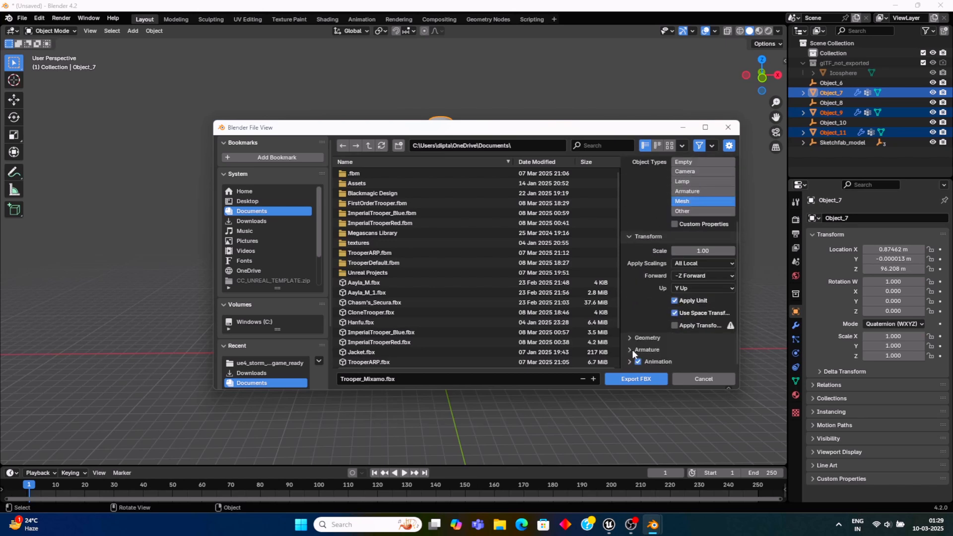
click(633, 350)
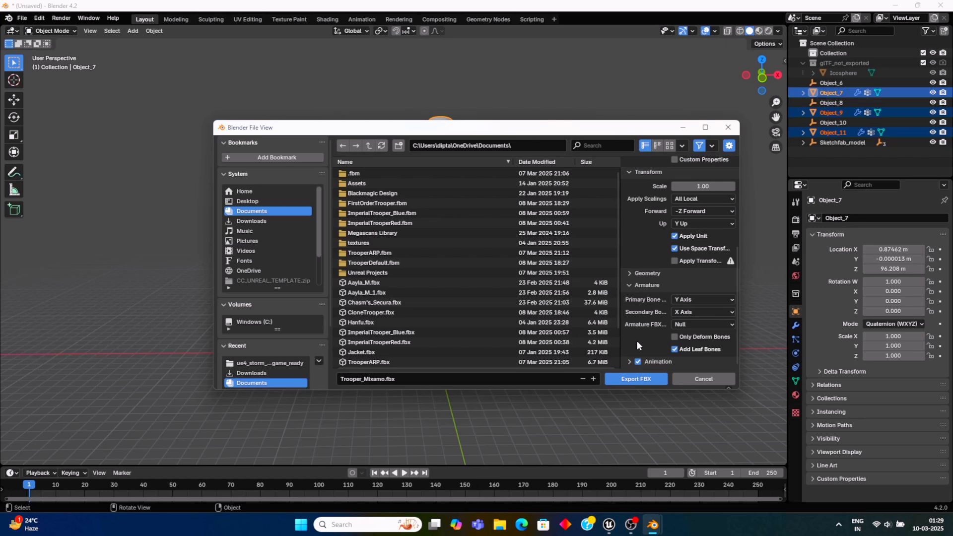
click(628, 362)
scroll(630, 349, down, 3)
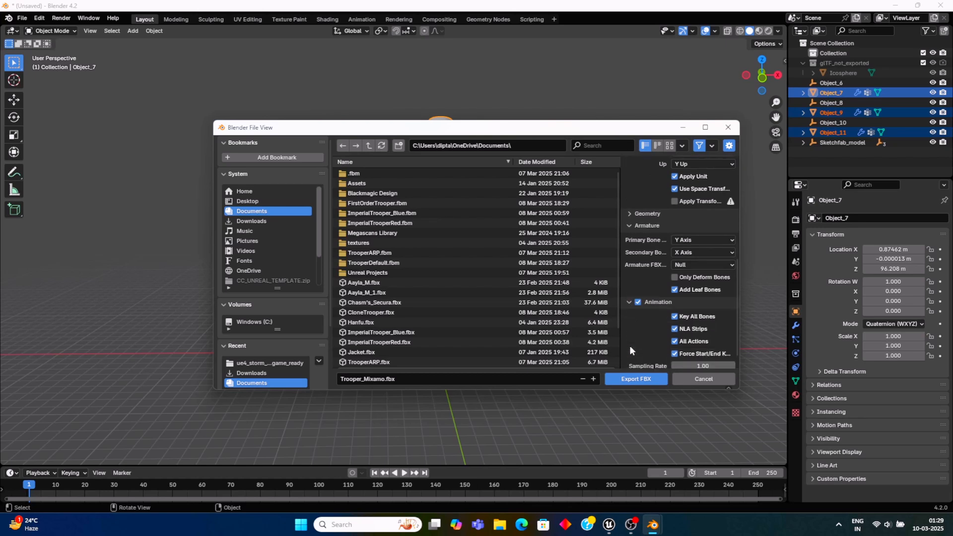
click(639, 303)
scroll(649, 253, up, 10)
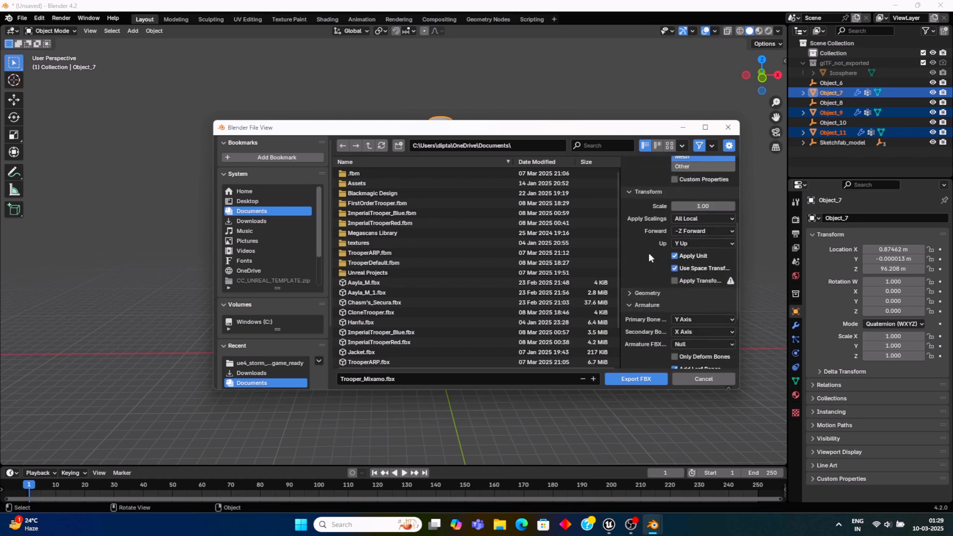
click(636, 379)
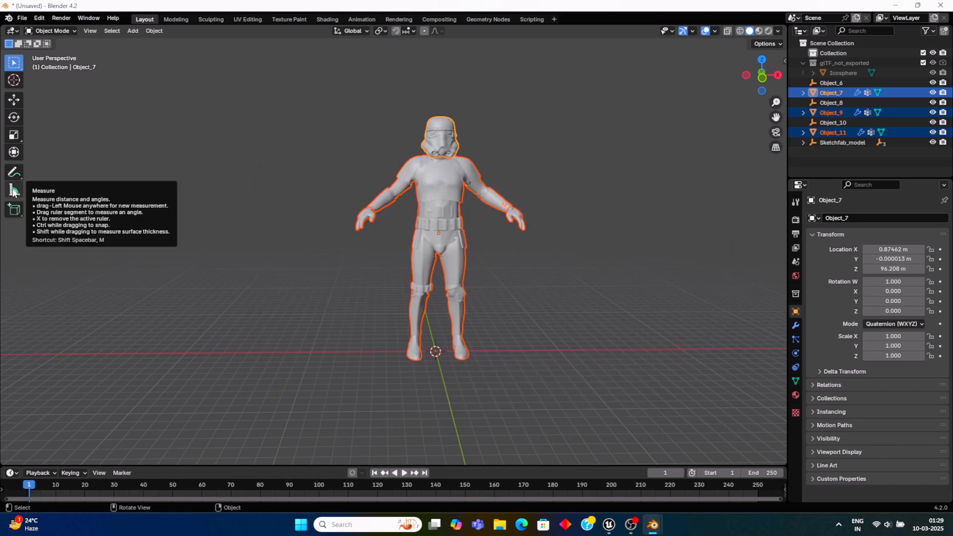
Step: Measure a vertical distance of about 43.7 m up from the ground line beside the trooper in front view
click(779, 76)
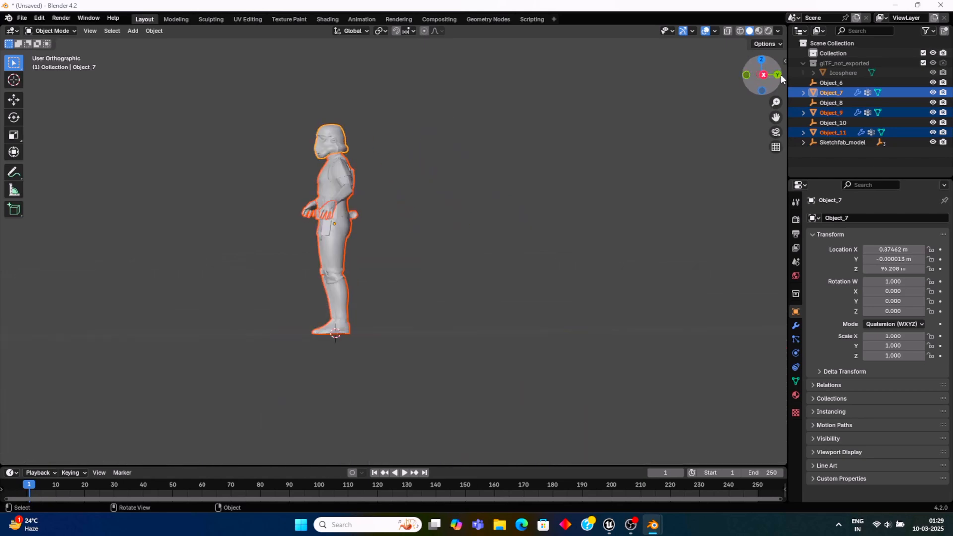
click(764, 75)
click(778, 75)
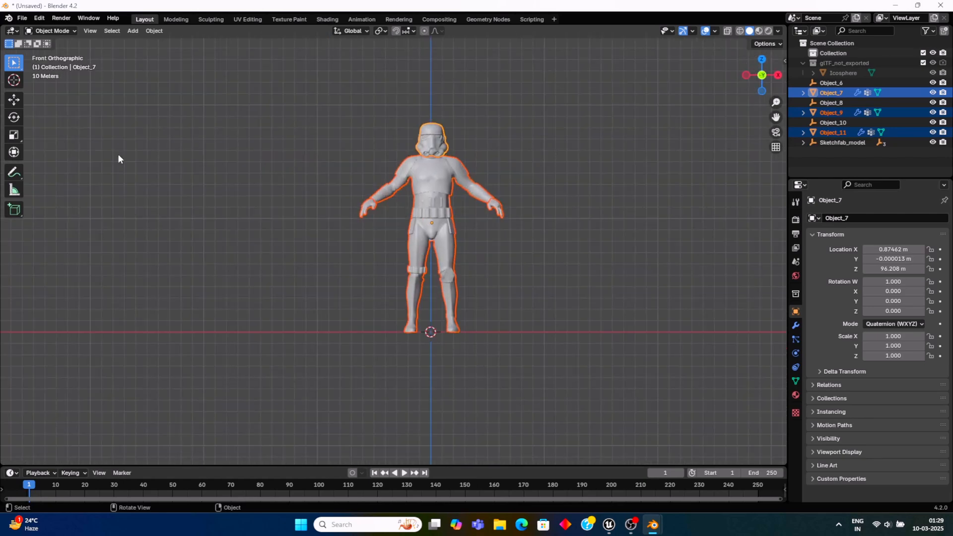
click(14, 190)
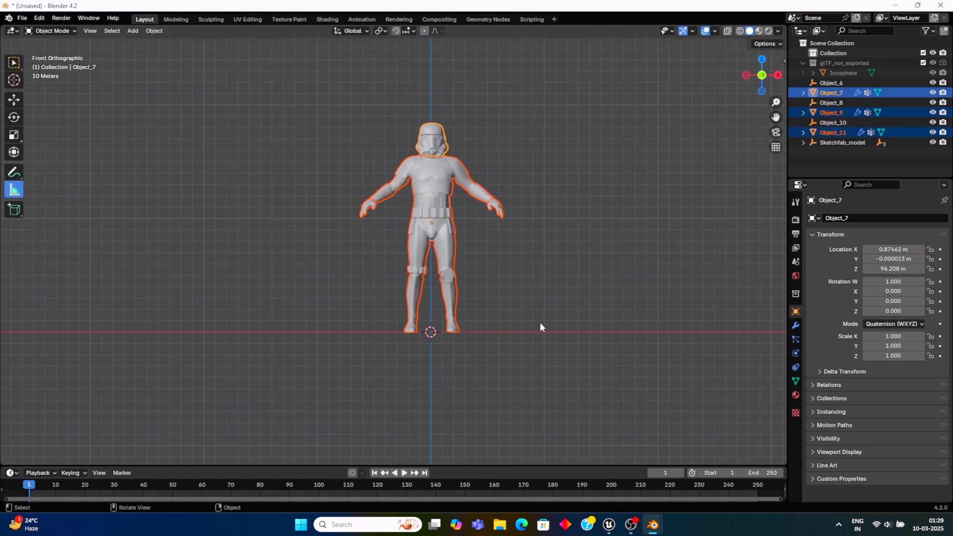
drag(579, 332, 579, 283)
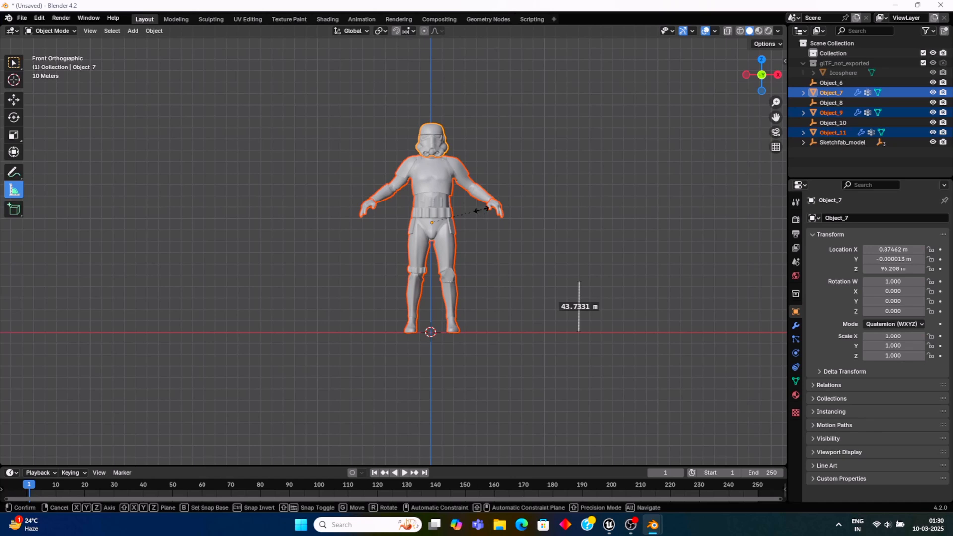
Step: Scale the selected trooper meshes down to about 0.078 and move them down about 87 m, close to the origin
key(s)
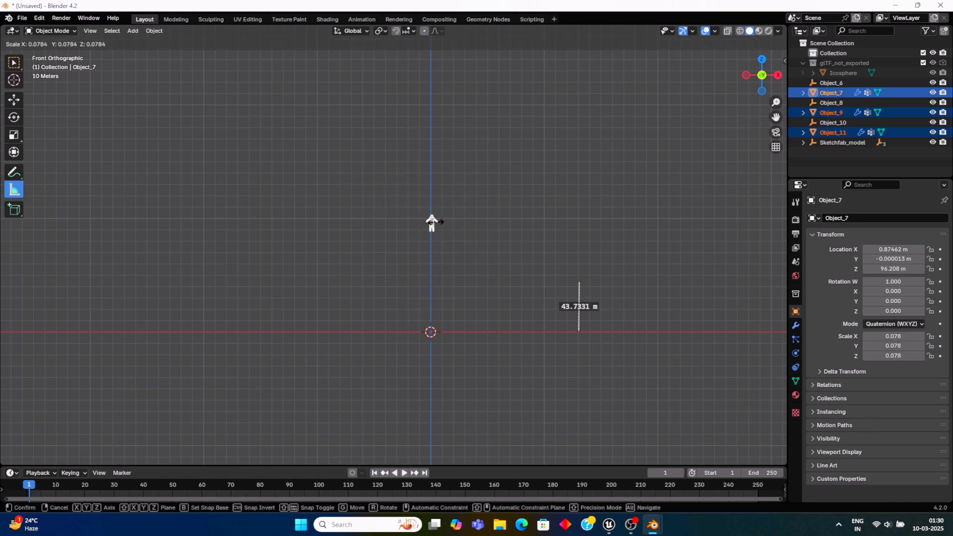
click(432, 222)
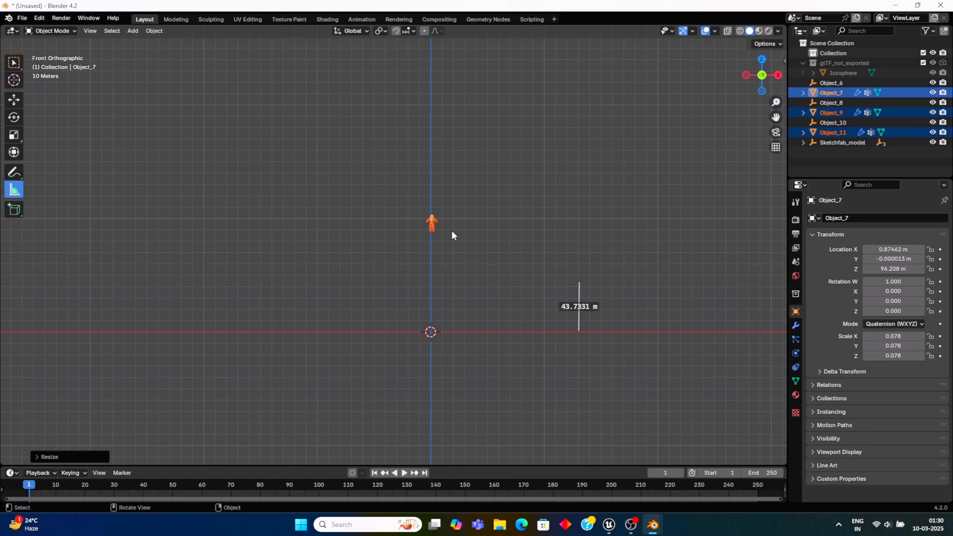
key(g)
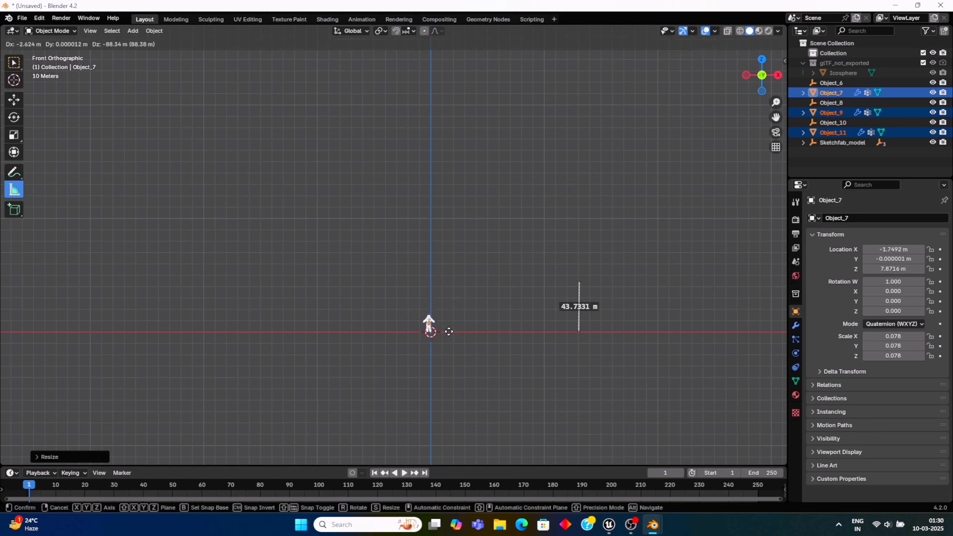
click(452, 332)
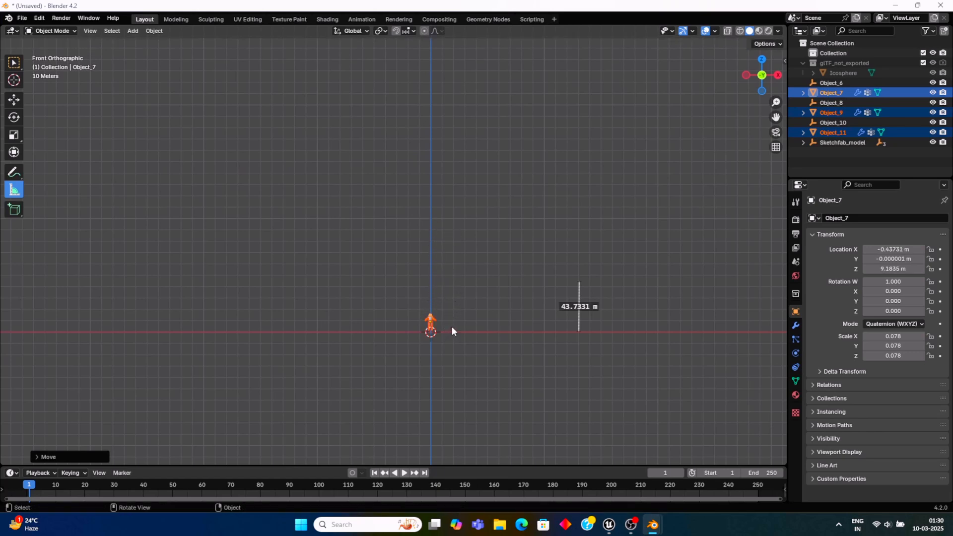
Step: Frame the whole trooper and move it down about 1.6 m so its feet rest centred on the ground line
click(90, 31)
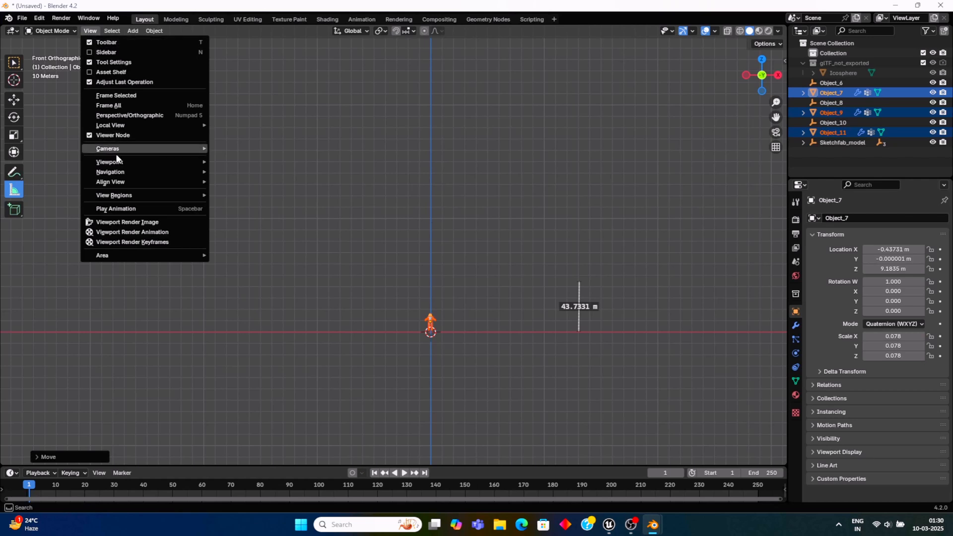
click(119, 105)
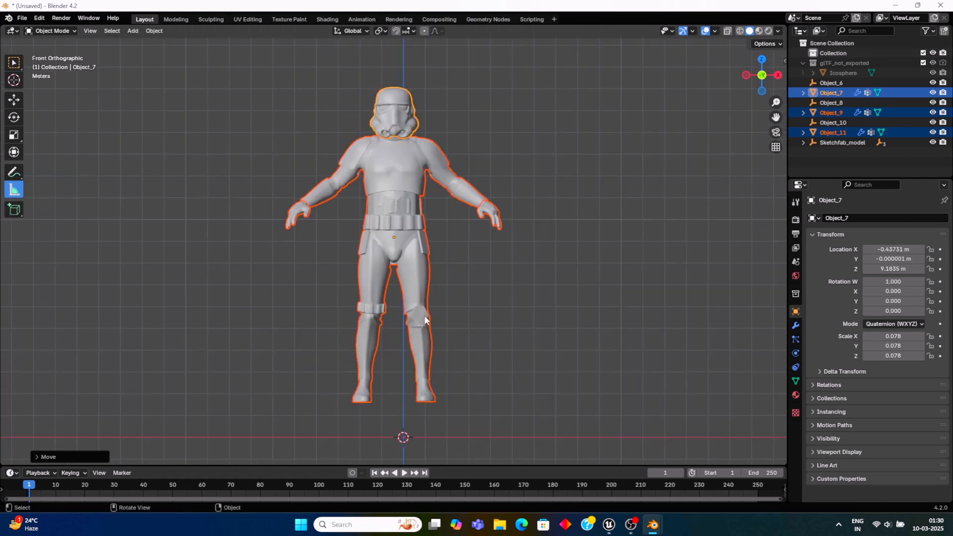
key(g)
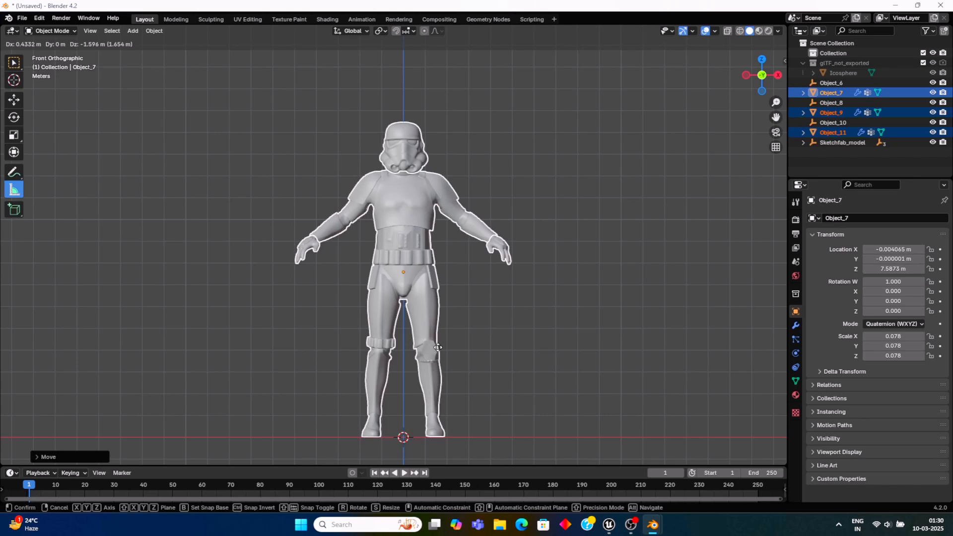
click(440, 350)
Step: Measure a vertical distance of about 1.85 m up from the ground line beside the scaled trooper
scroll(534, 364, down, 4)
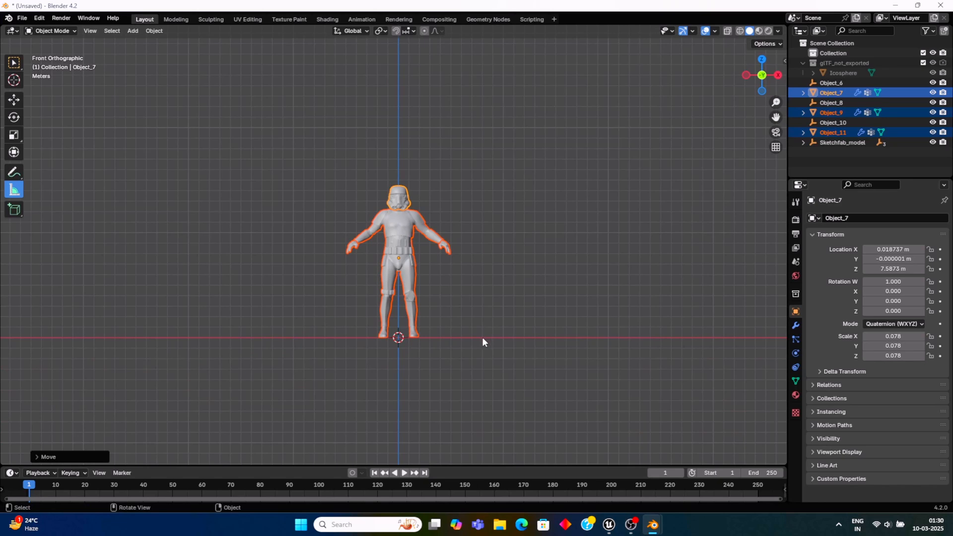
drag(481, 338, 480, 323)
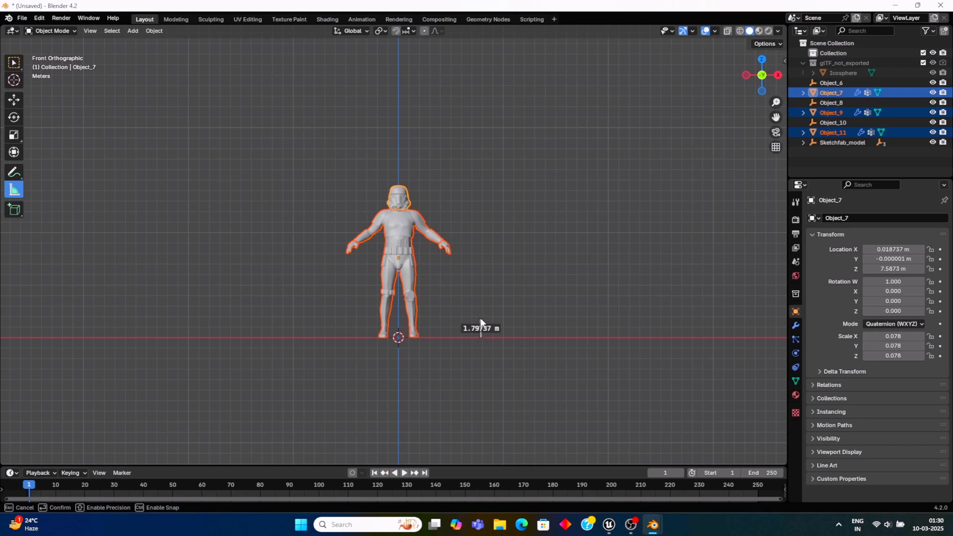
drag(480, 322, 480, 321)
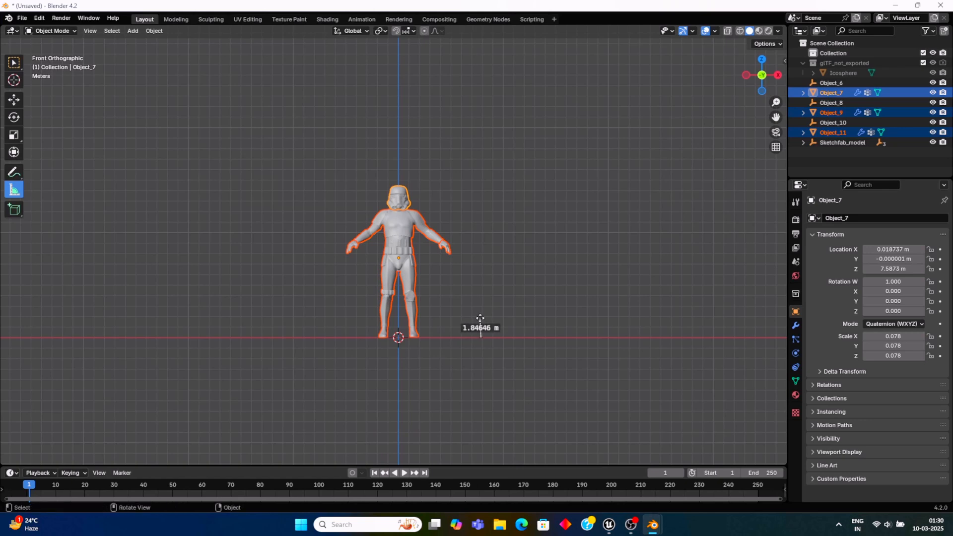
Step: Reselect the helmet, body and hands meshes, scale them down to about 0.016 and move them down about 6 m towards the origin
click(479, 303)
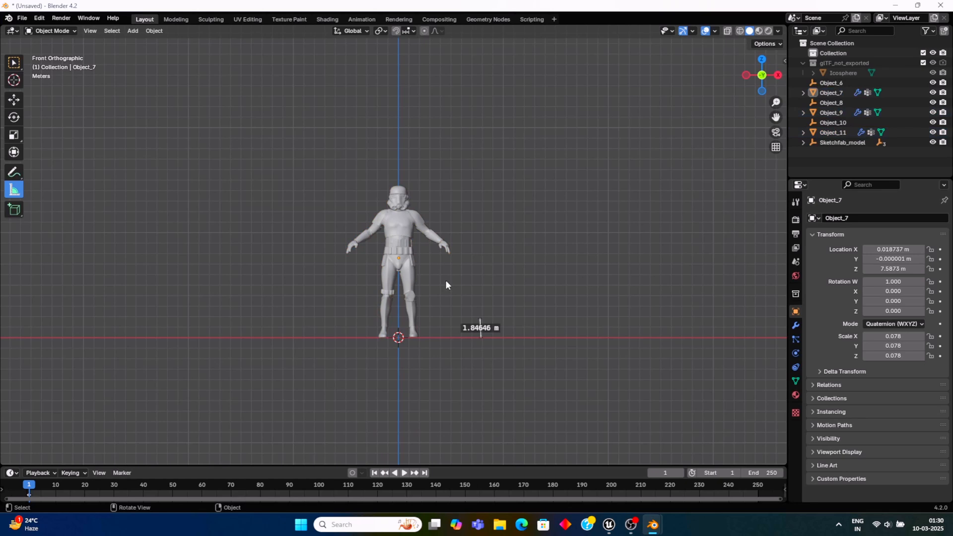
click(401, 205)
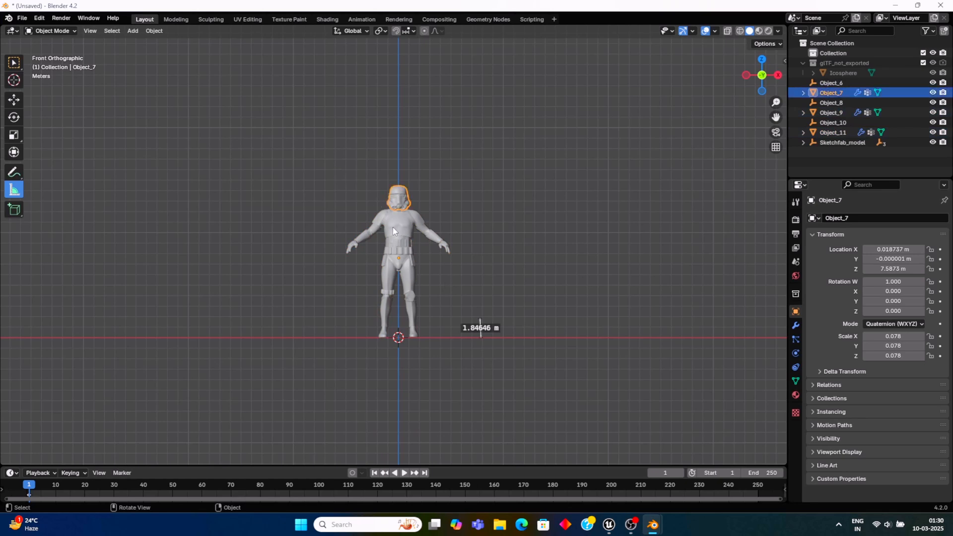
shift+click(395, 228)
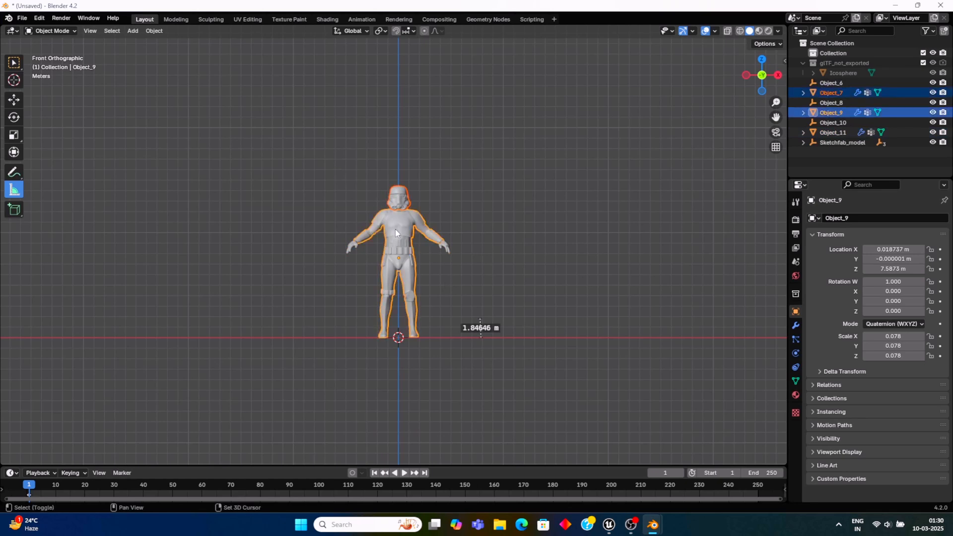
shift+click(351, 252)
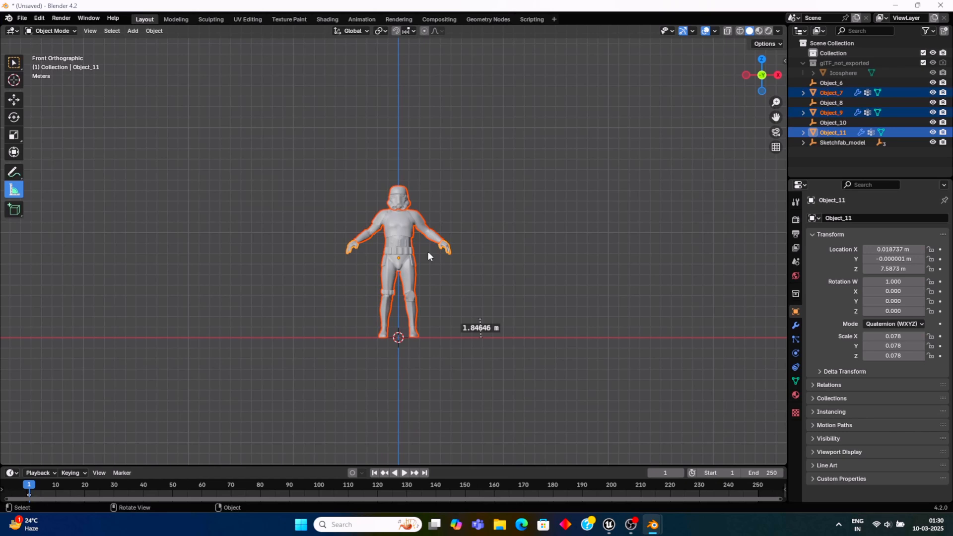
key(s)
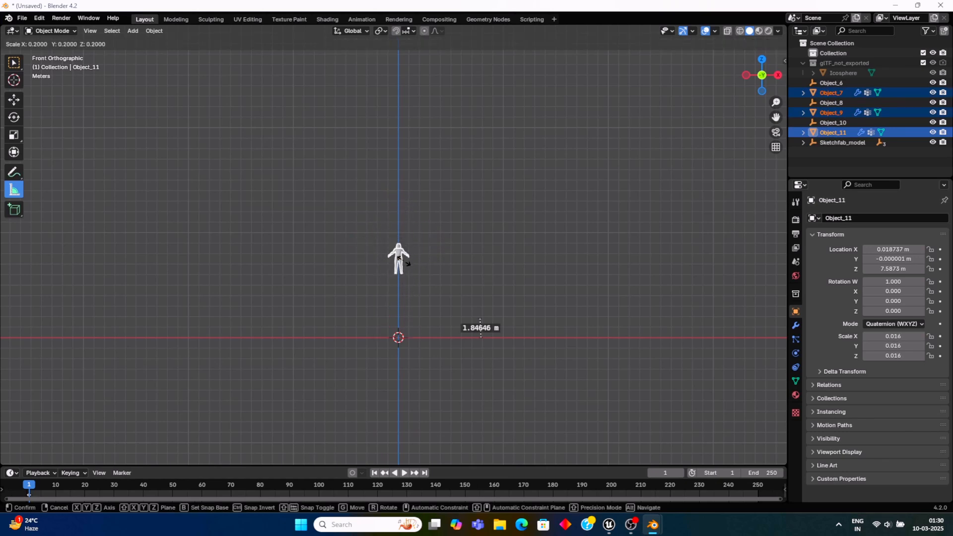
click(402, 263)
key(g)
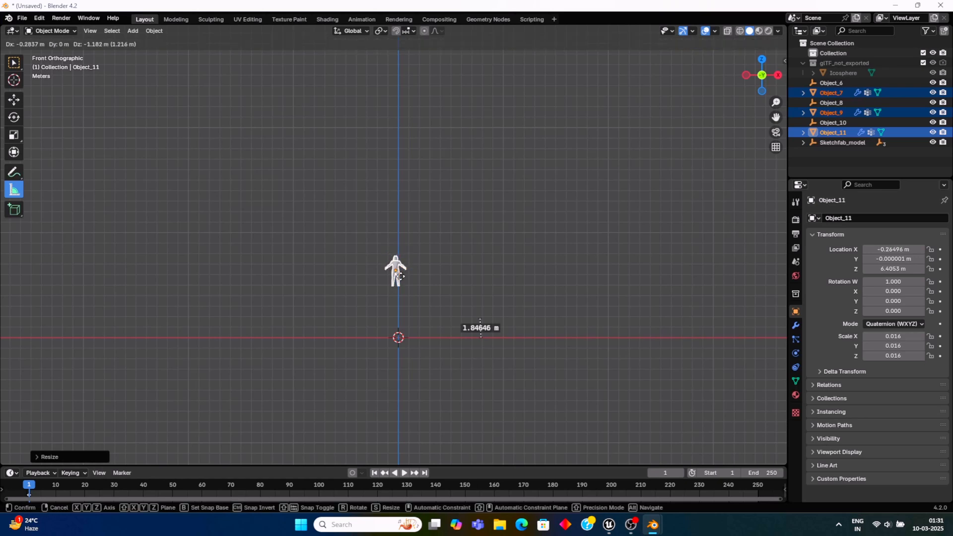
click(404, 326)
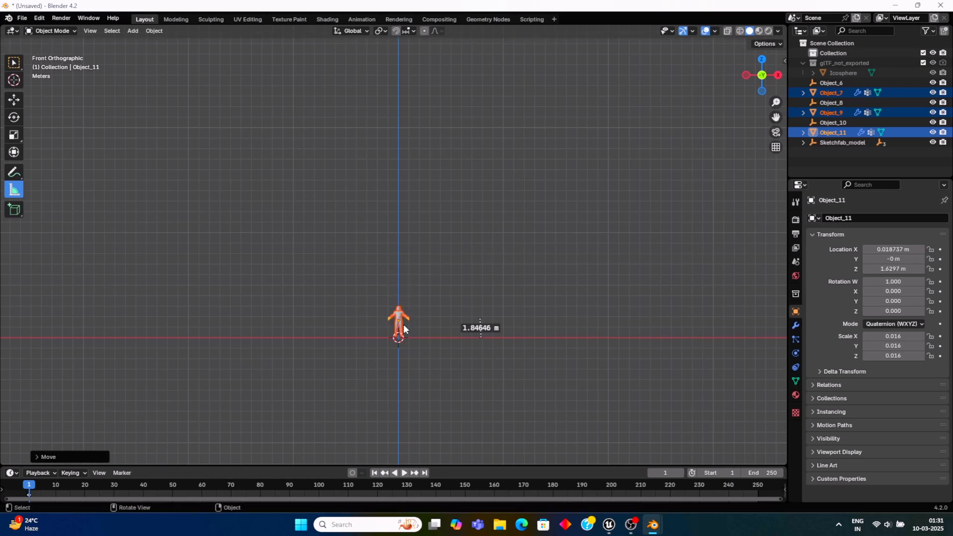
Step: Move the trooper down about 0.11 m onto the ground line and measure a vertical distance of about 1.83 m up beside it
scroll(430, 377, up, 4)
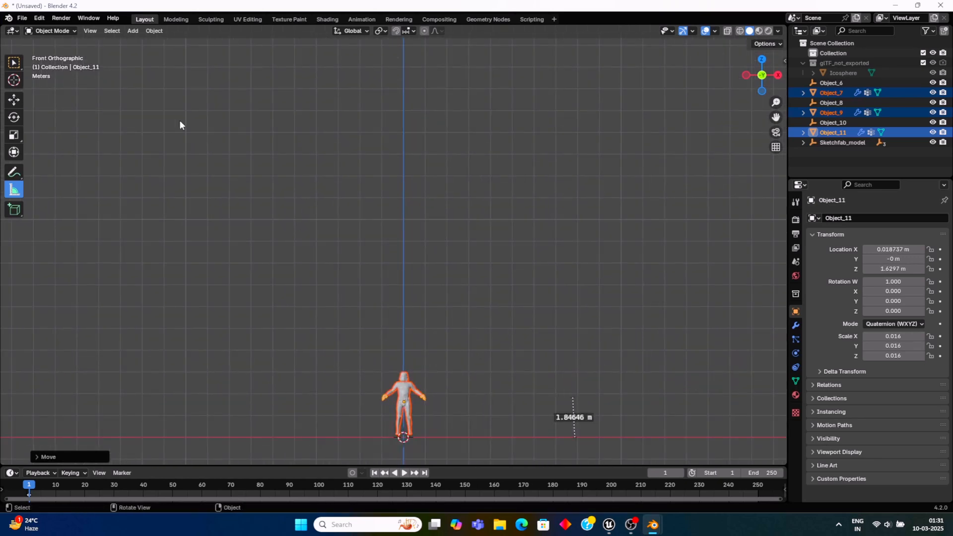
click(88, 31)
click(118, 99)
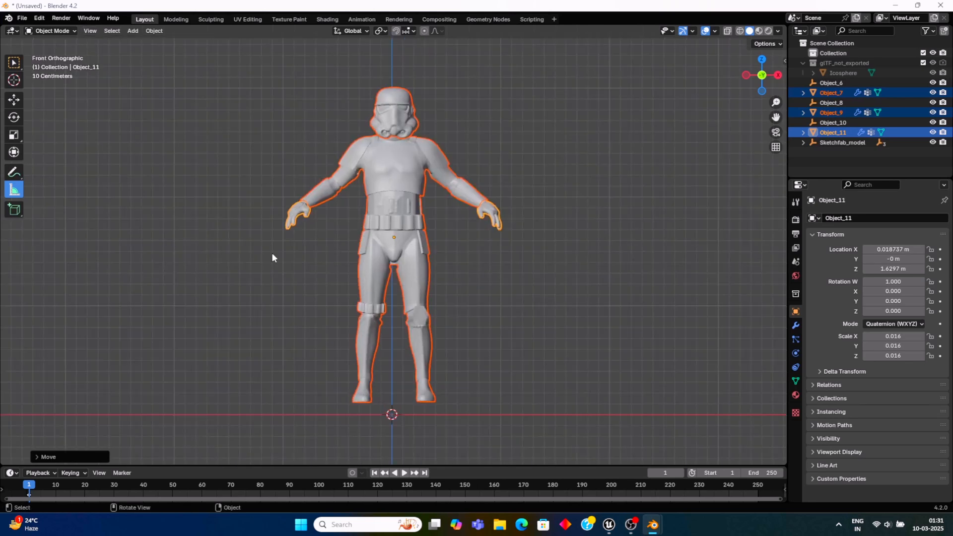
key(g)
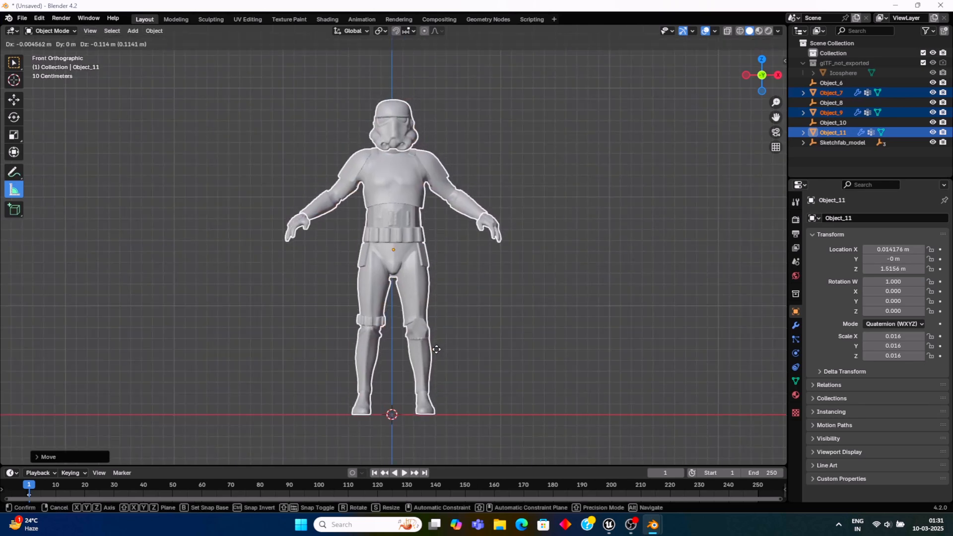
click(436, 349)
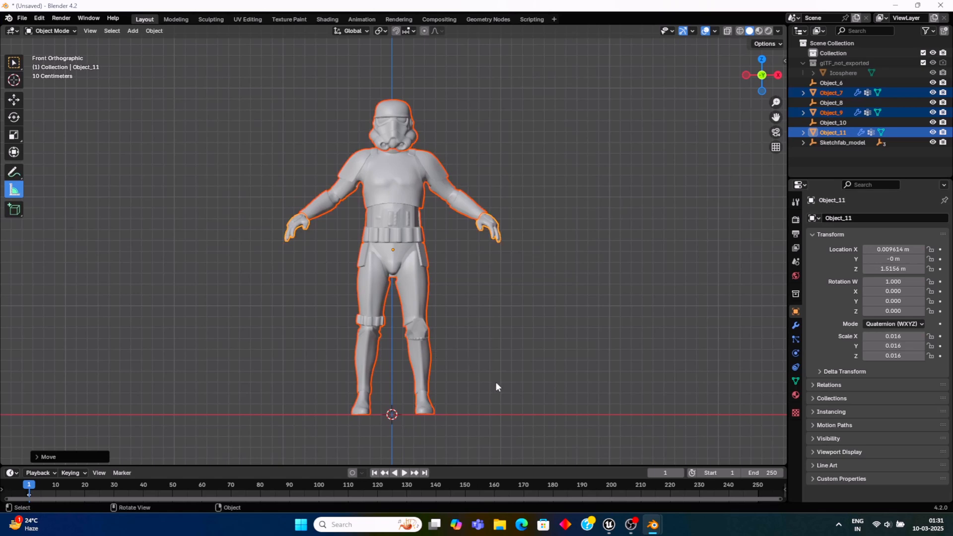
scroll(497, 387, down, 3)
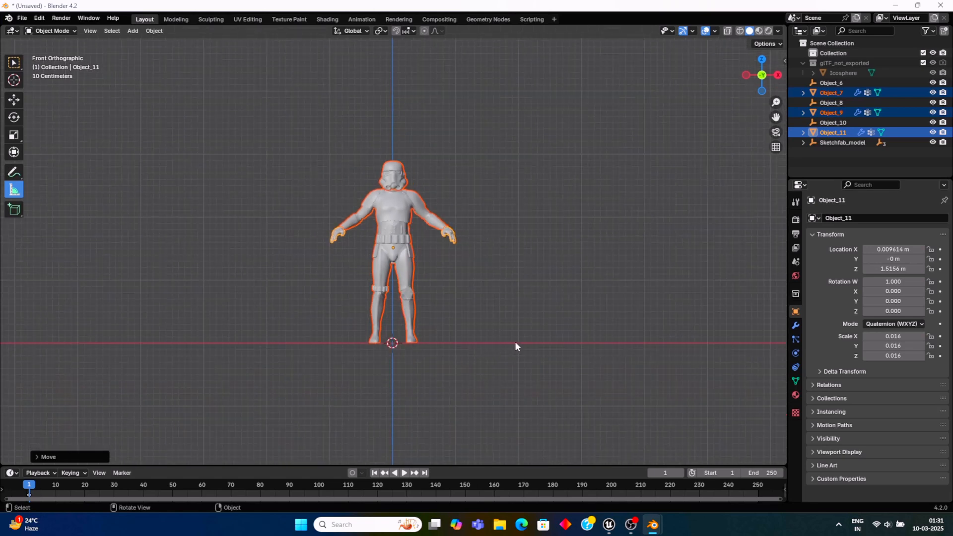
drag(517, 342, 517, 231)
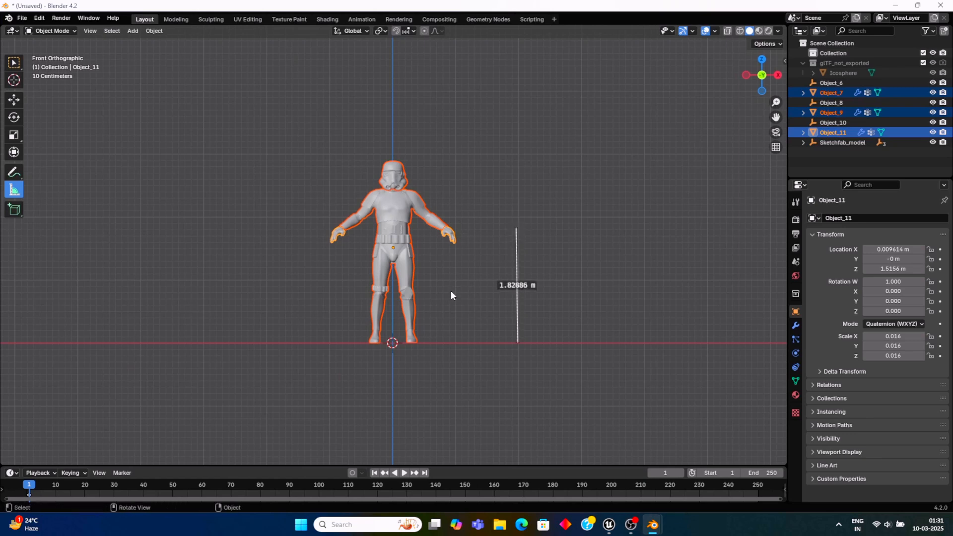
Step: Scale the trooper down to about 0.011 and lower it about 0.46 m so its feet meet the ground line
key(s)
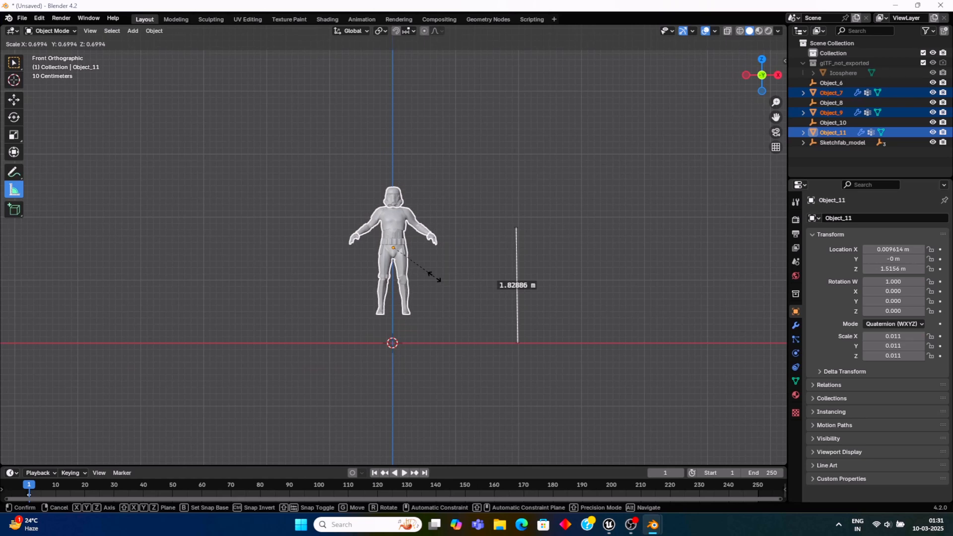
click(435, 279)
key(g)
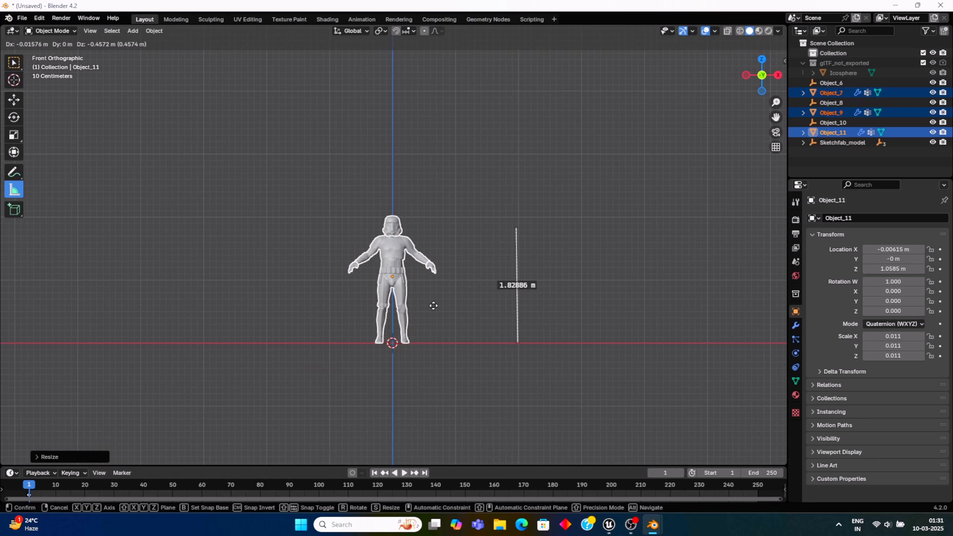
click(434, 306)
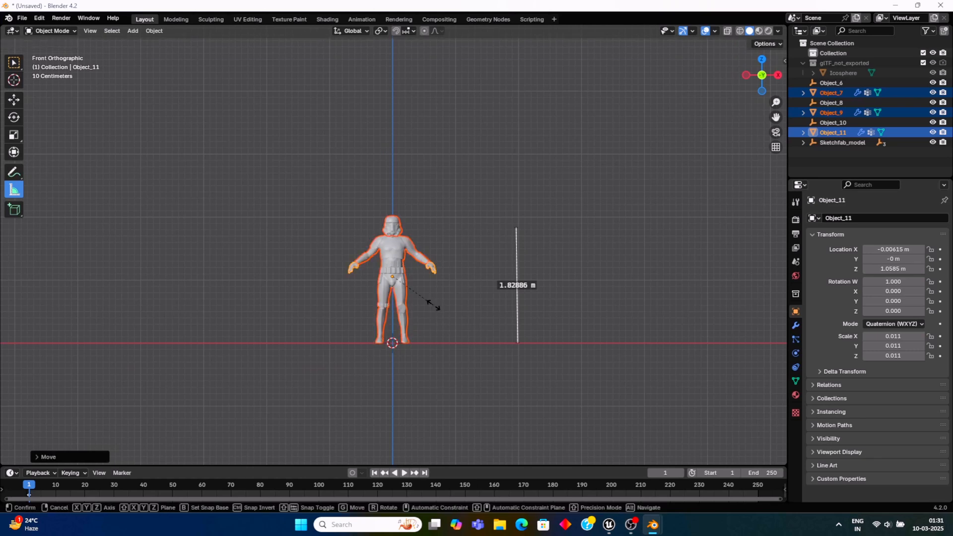
Step: Scale the trooper to about 0.010 to match the height of the measured line, and lower it about 0.08 m onto the ground
key(s)
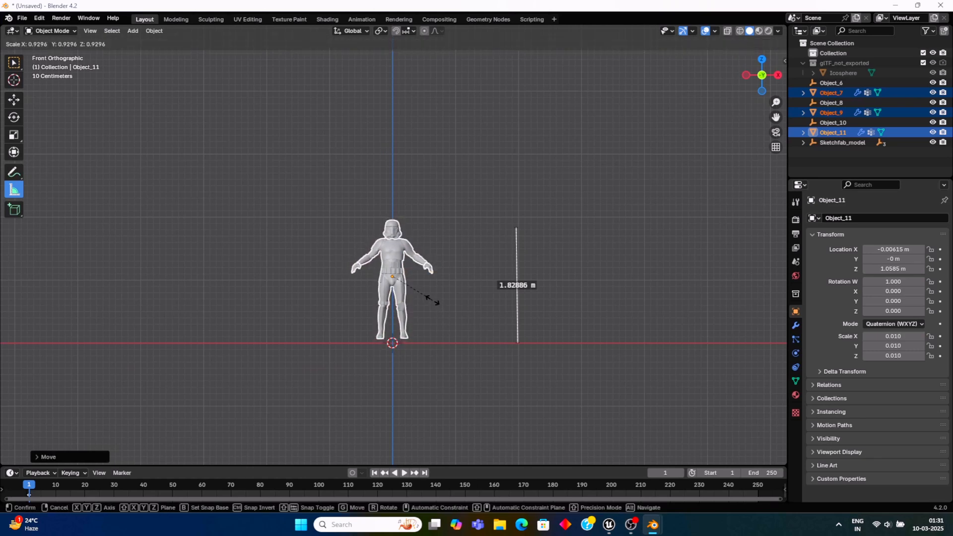
click(432, 301)
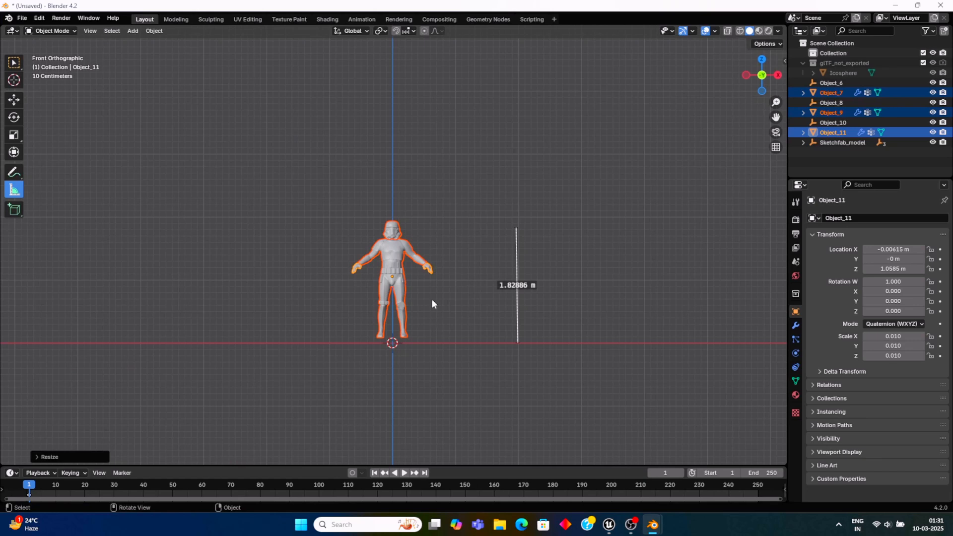
key(g)
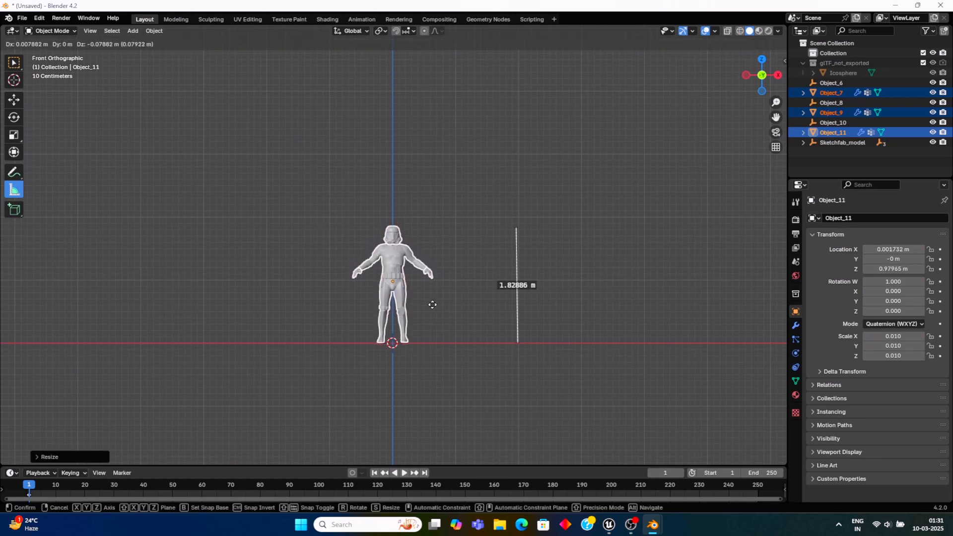
click(432, 305)
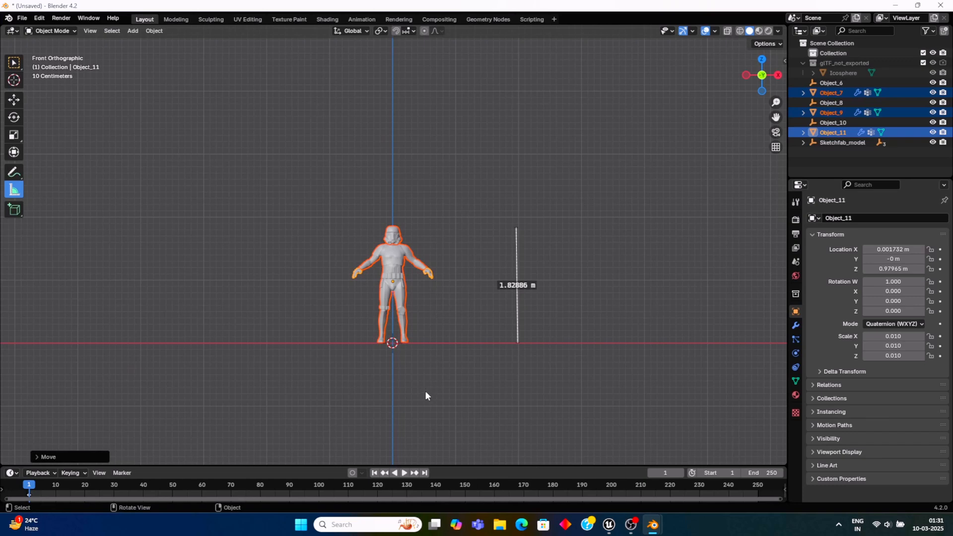
Step: Fine-tune the trooper about 0.01 m downward so its soles touch the ground line exactly, and return to the Select Box tool
scroll(425, 396, up, 7)
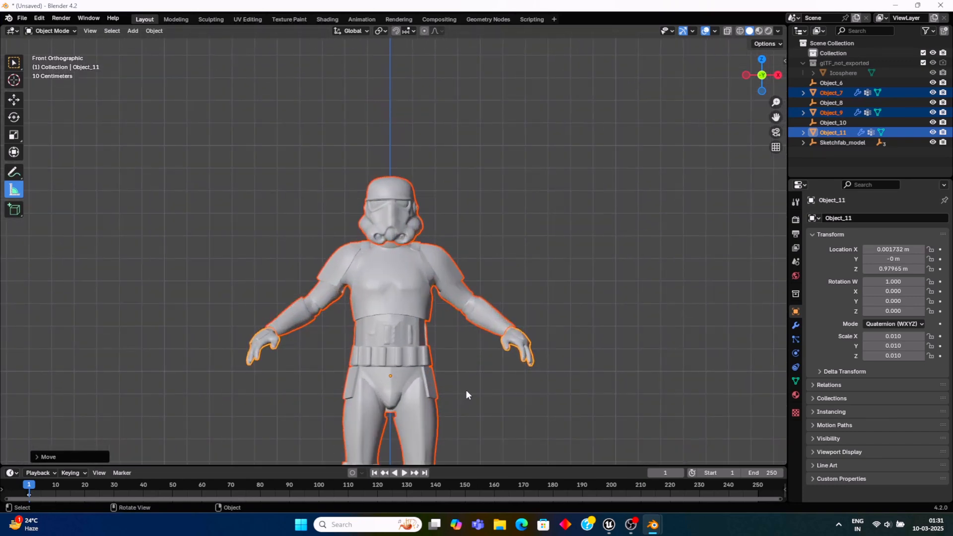
shift+middle_drag(466, 389, 446, 255)
scroll(442, 252, down, 2)
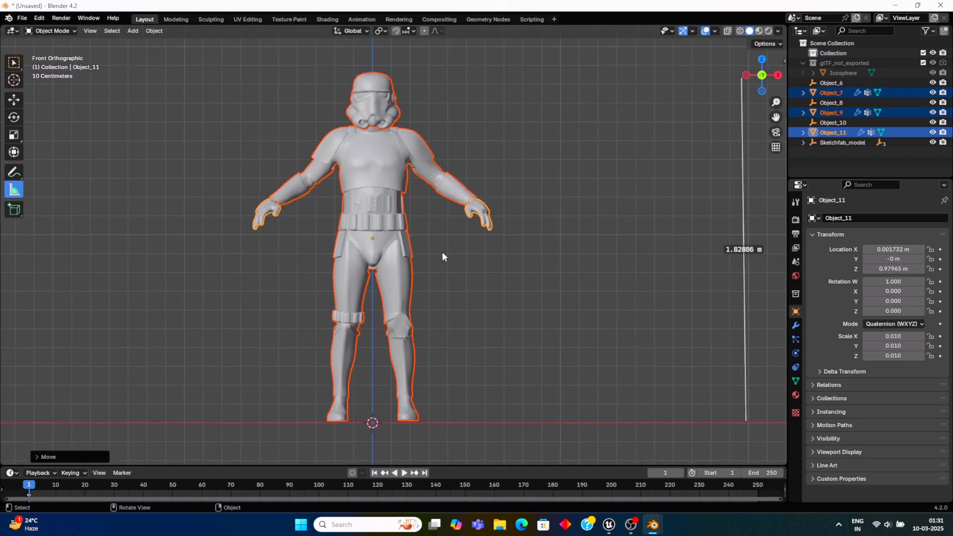
key(g)
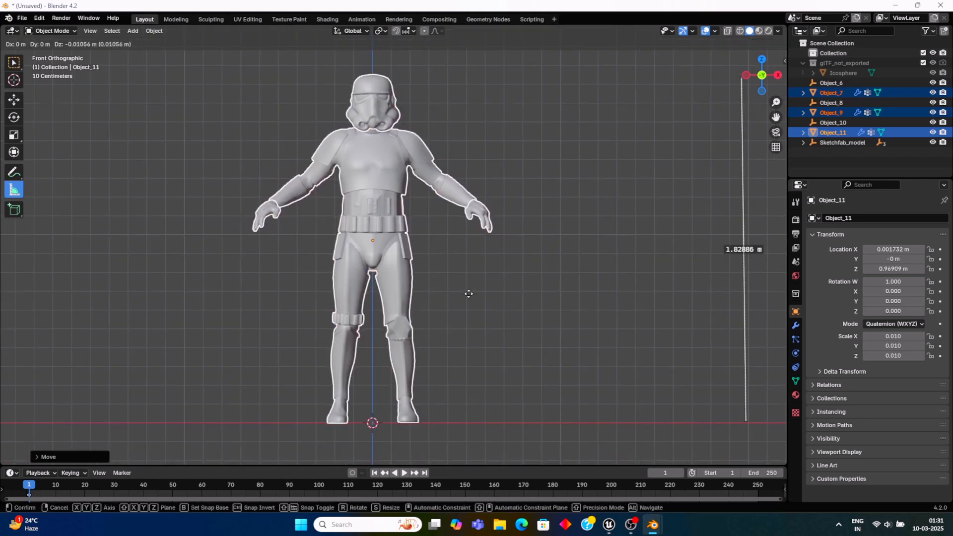
click(469, 294)
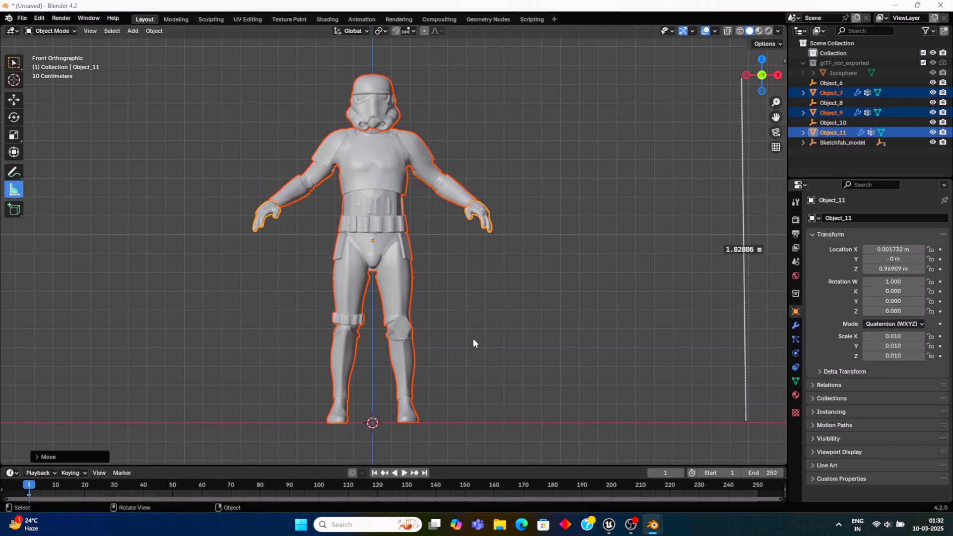
scroll(475, 340, down, 2)
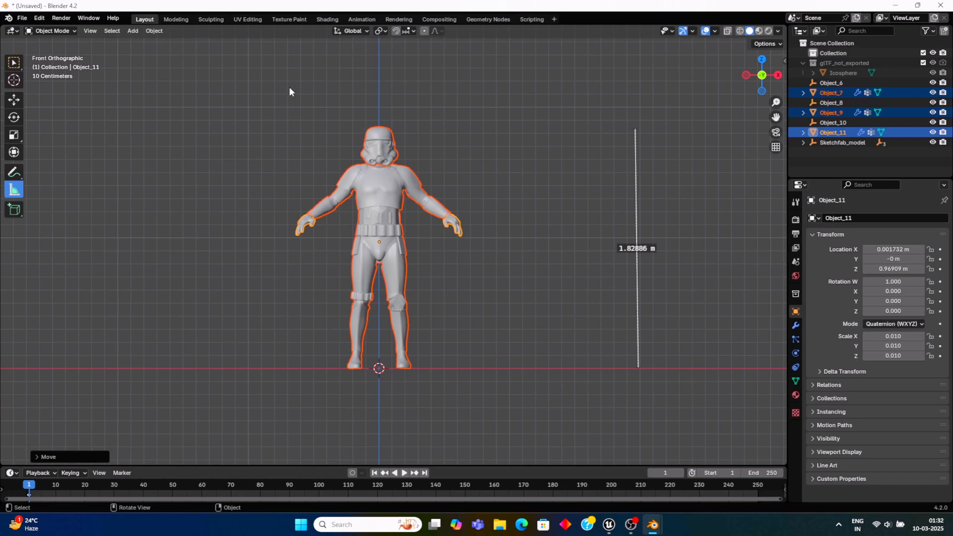
click(14, 63)
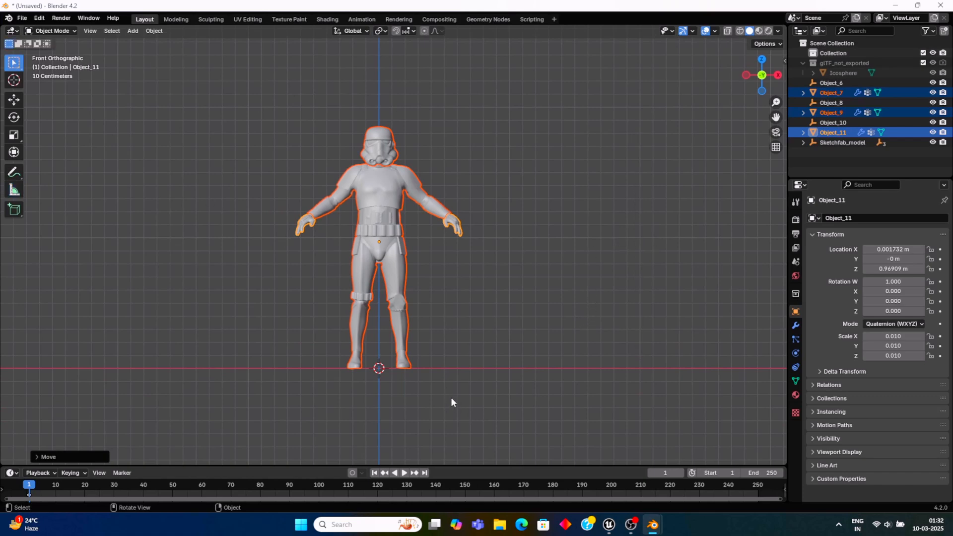
Step: Return to the pending FBX export window, limit the export to selected objects and review the transform, geometry and armature options
mouse_move(653, 524)
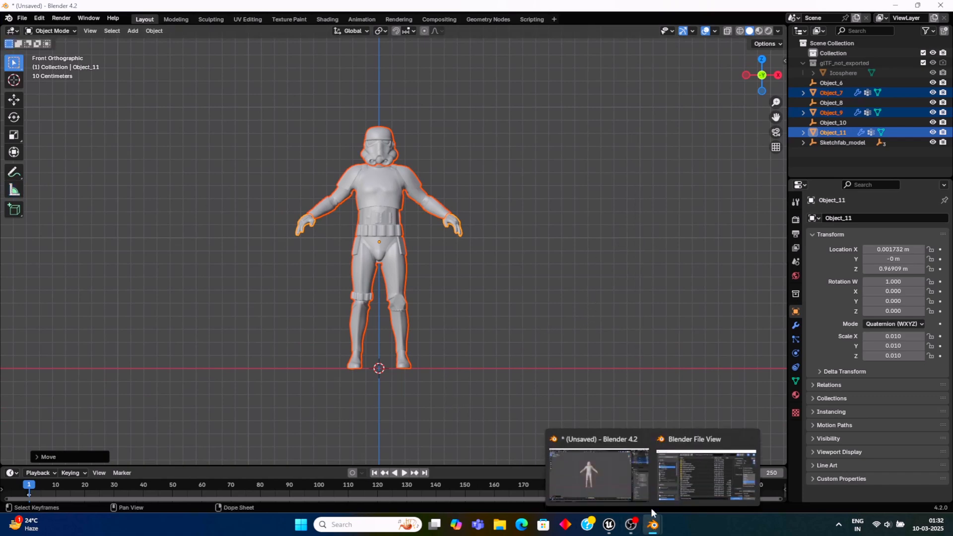
click(668, 482)
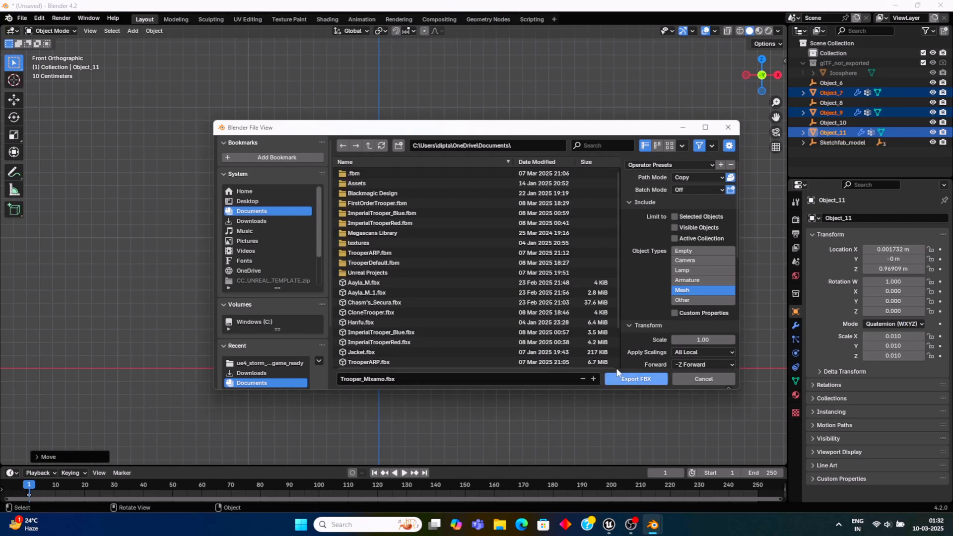
click(674, 218)
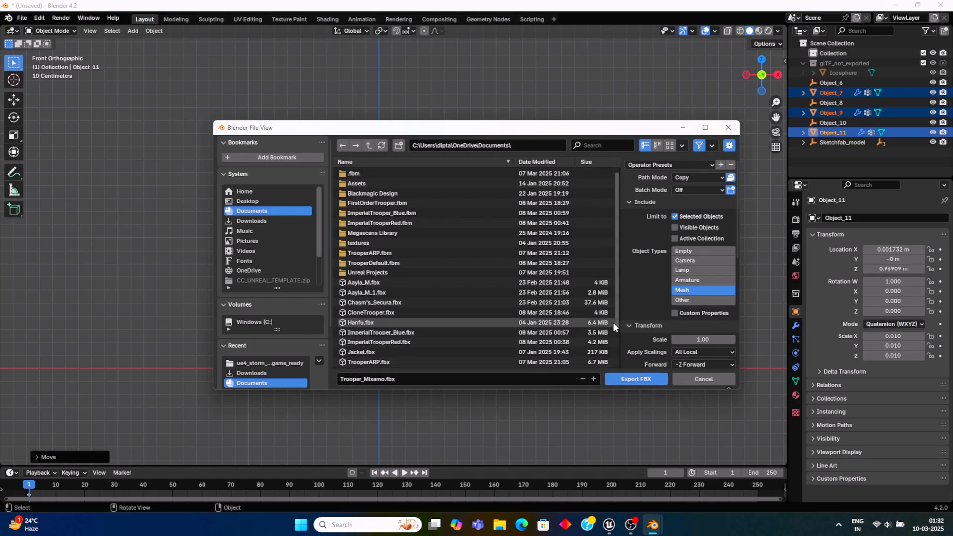
scroll(643, 293, down, 5)
scroll(643, 293, up, 3)
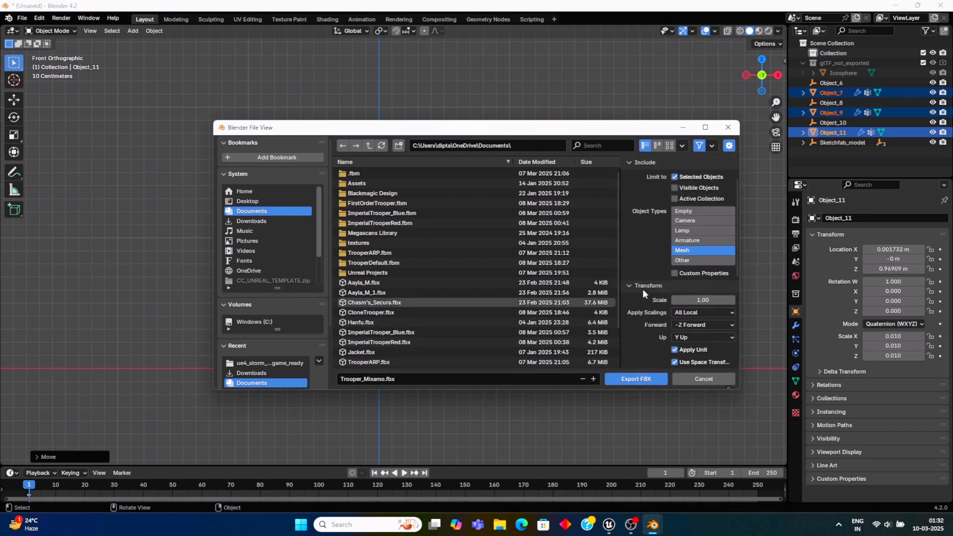
scroll(642, 289, down, 6)
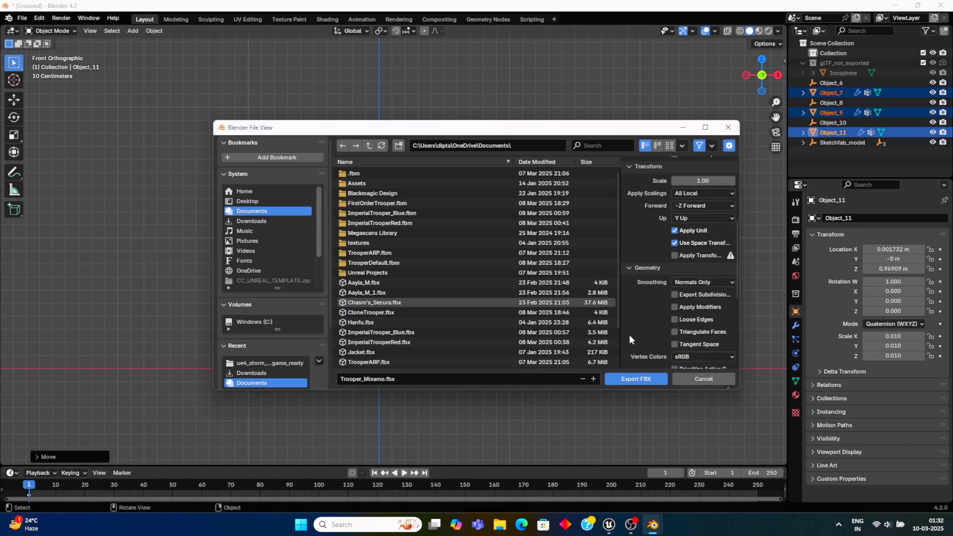
scroll(629, 336, down, 4)
scroll(630, 342, down, 5)
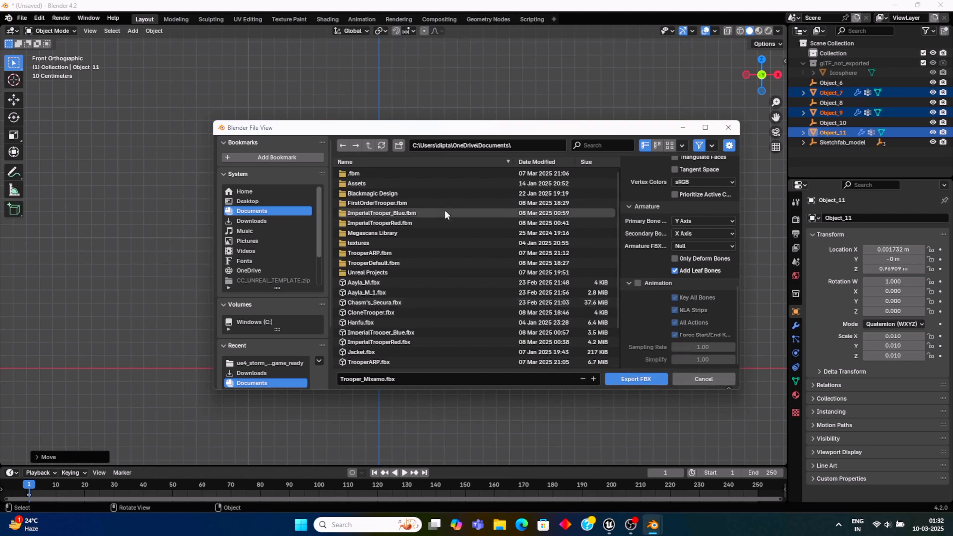
Step: Export the selected meshes to the Downloads folder as Trooper_Mixamo.fbx
click(251, 222)
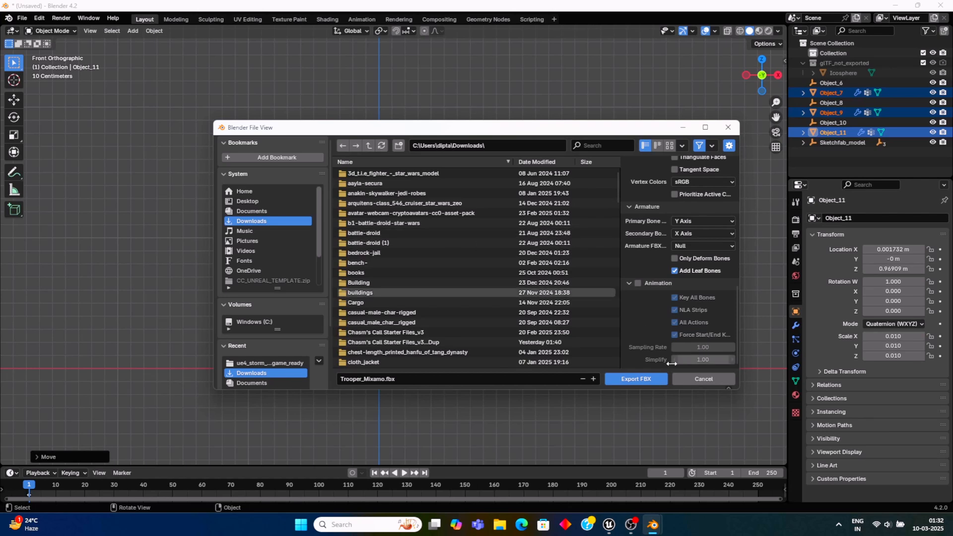
scroll(643, 329, up, 10)
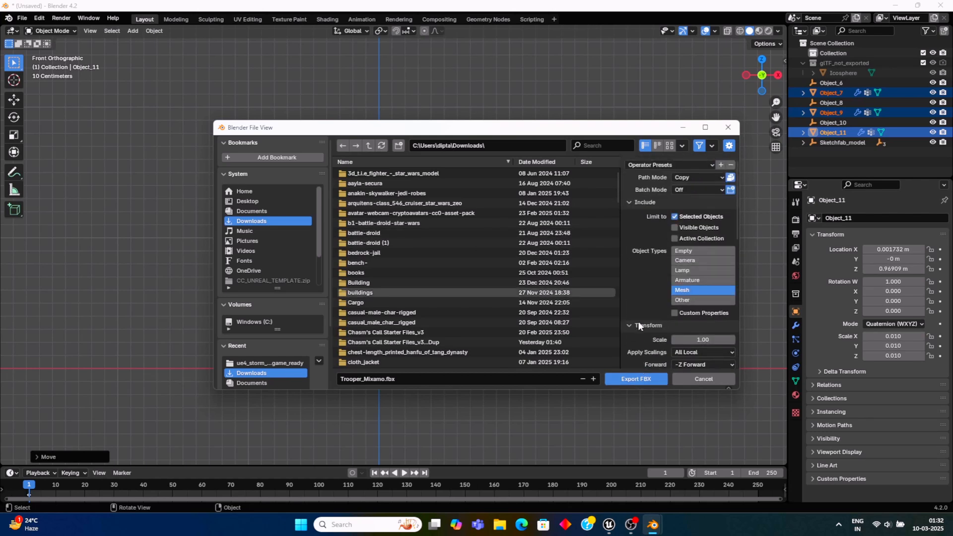
click(635, 380)
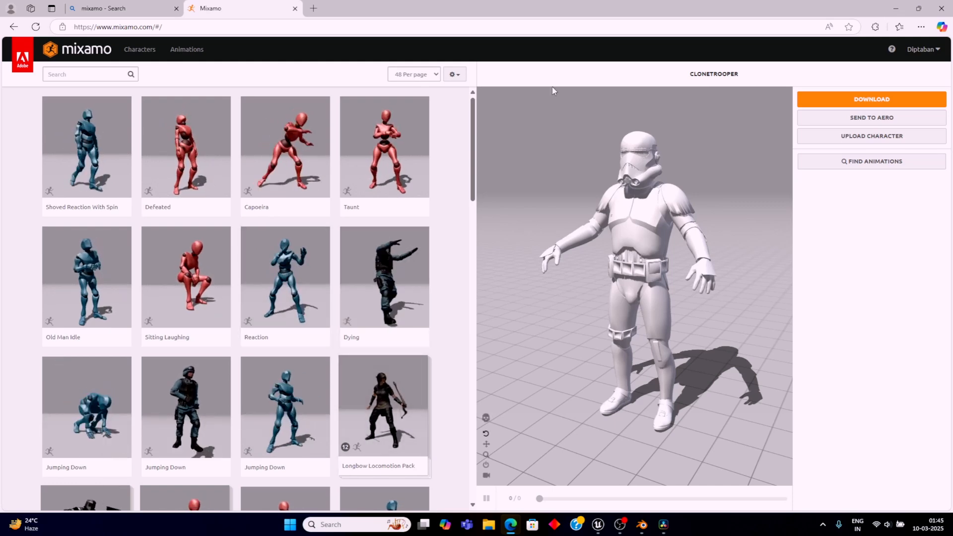
Step: Upload Trooper_Mixamo.fbx from the Downloads folder as a new Mixamo character and accept its front-facing orientation
click(865, 136)
click(433, 277)
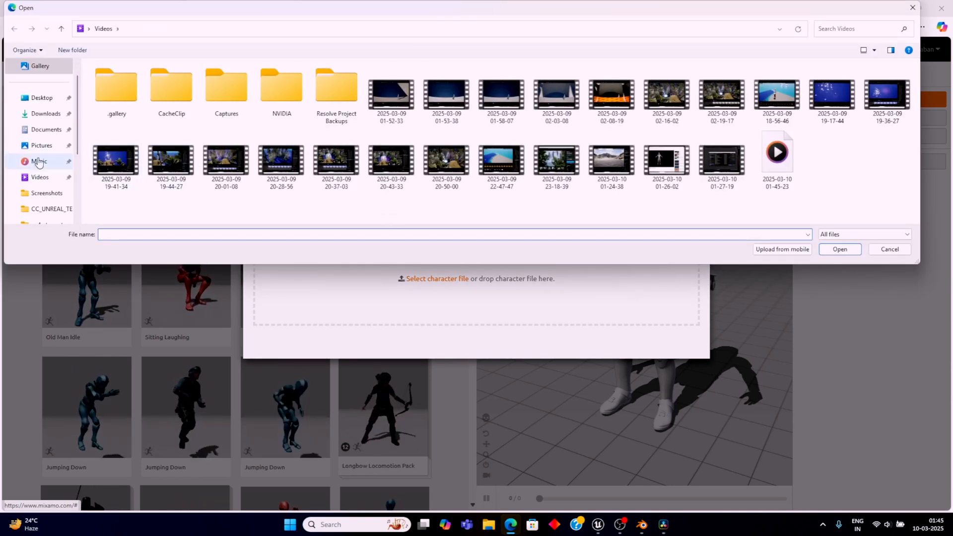
click(61, 114)
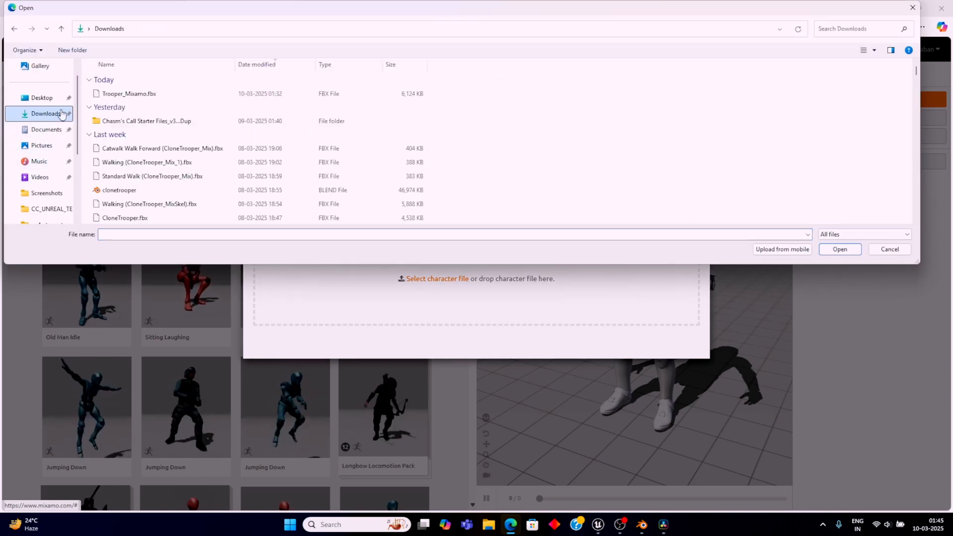
double_click(149, 94)
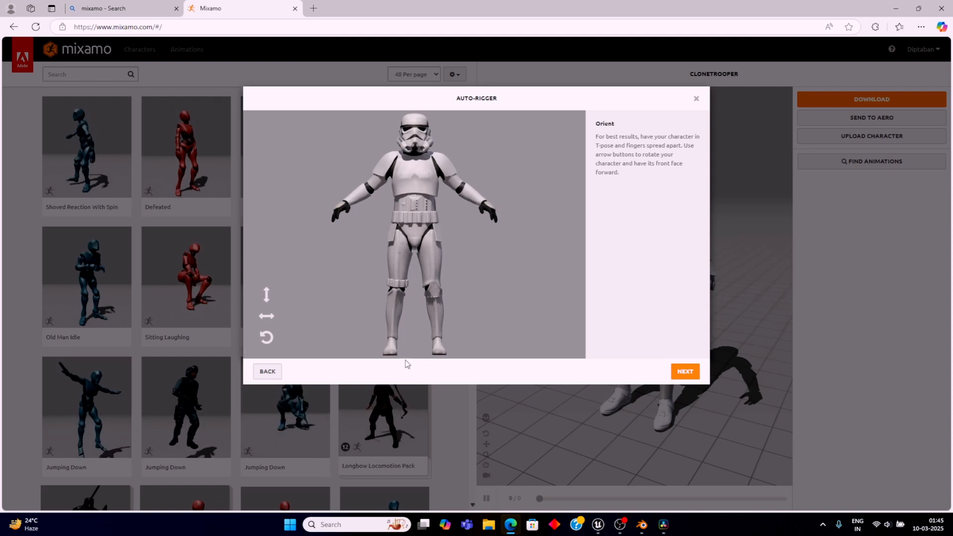
click(685, 372)
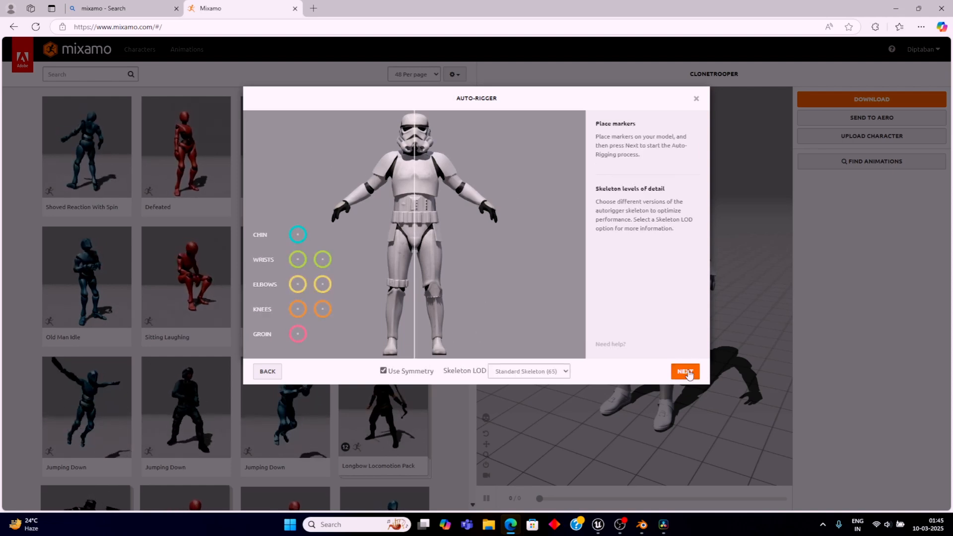
Step: Place the chin, wrist, elbow, knee and groin markers symmetrically, auto-rig with the Standard Skeleton (65), and accept the rigged trooper
drag(296, 235, 414, 152)
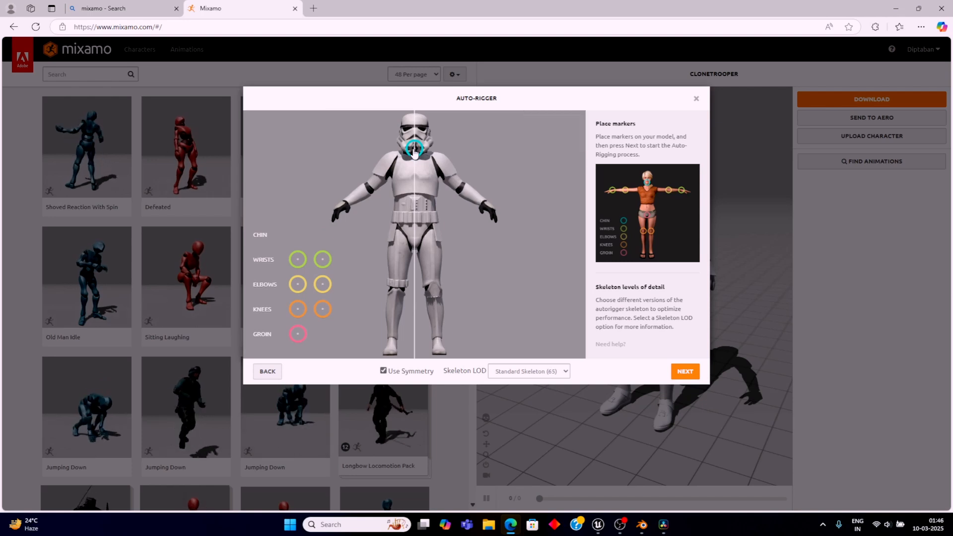
drag(297, 260, 348, 206)
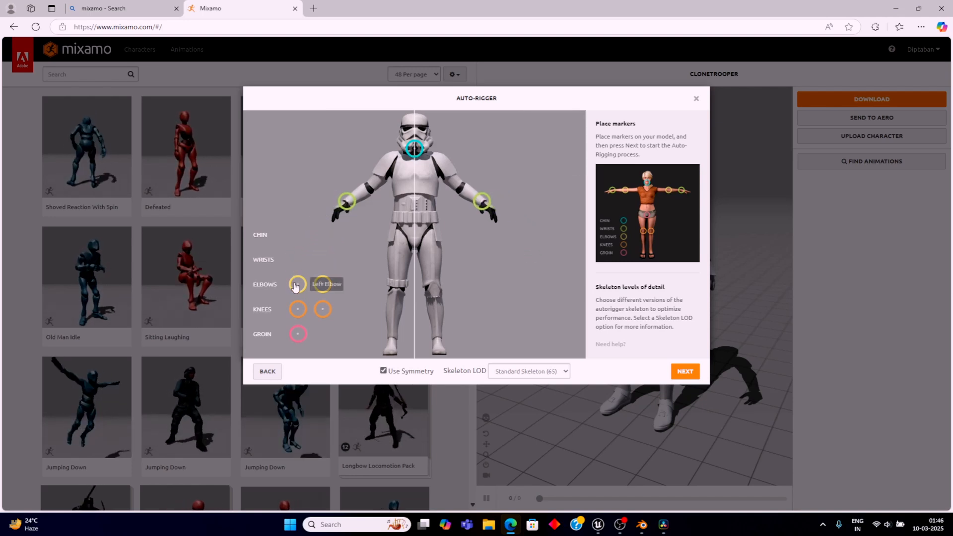
mouse_move(297, 287)
mouse_down()
mouse_move(314, 228)
mouse_move(348, 194)
mouse_move(371, 192)
mouse_up()
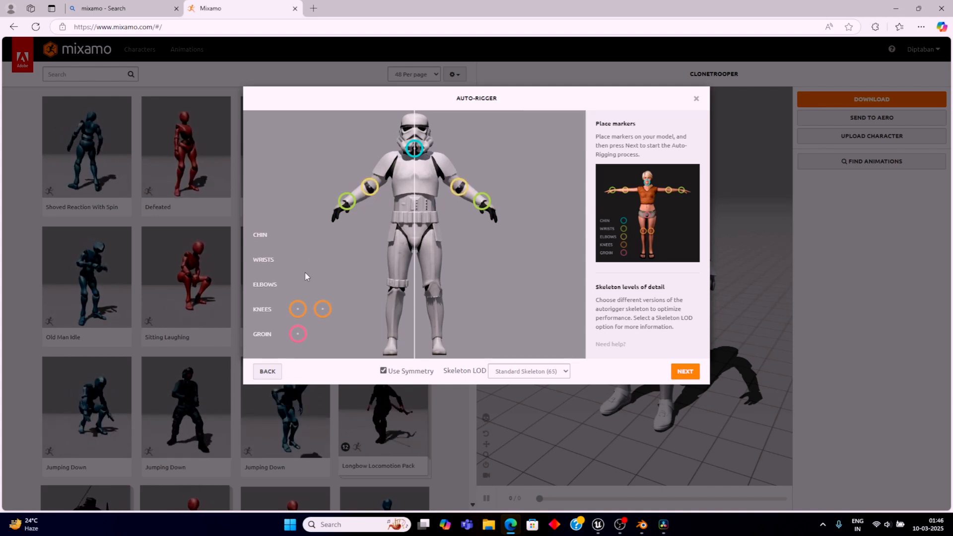
mouse_move(298, 317)
mouse_down()
mouse_move(315, 272)
mouse_move(375, 272)
mouse_move(399, 287)
mouse_up()
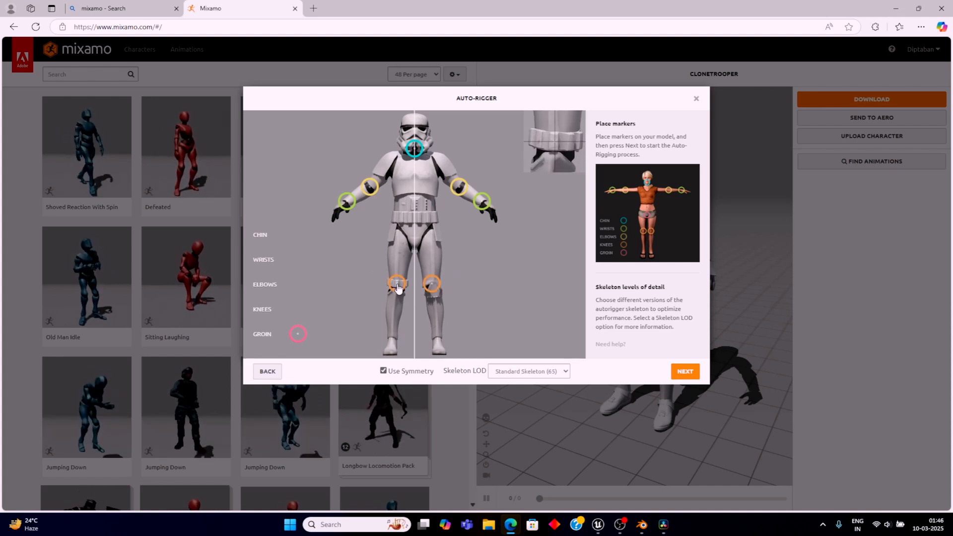
drag(399, 288, 398, 288)
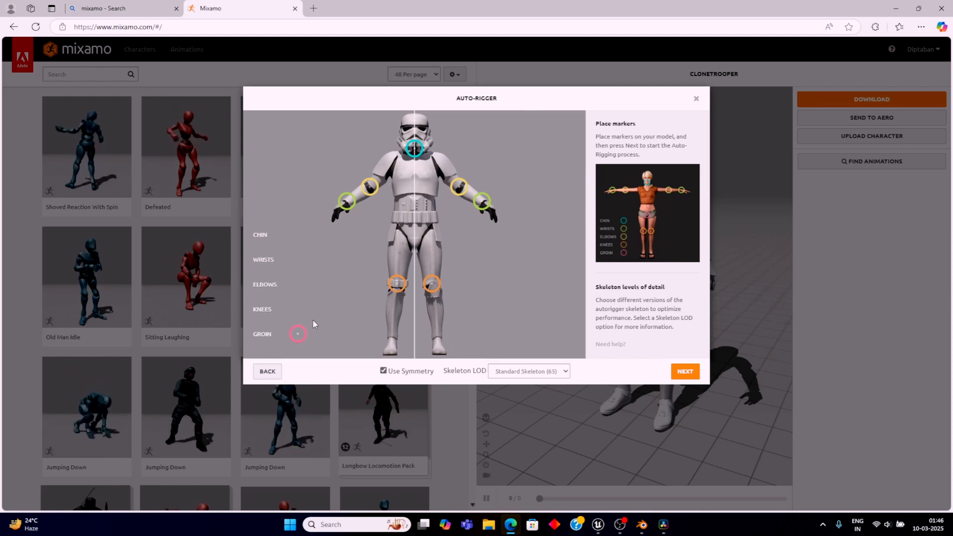
drag(298, 334, 414, 234)
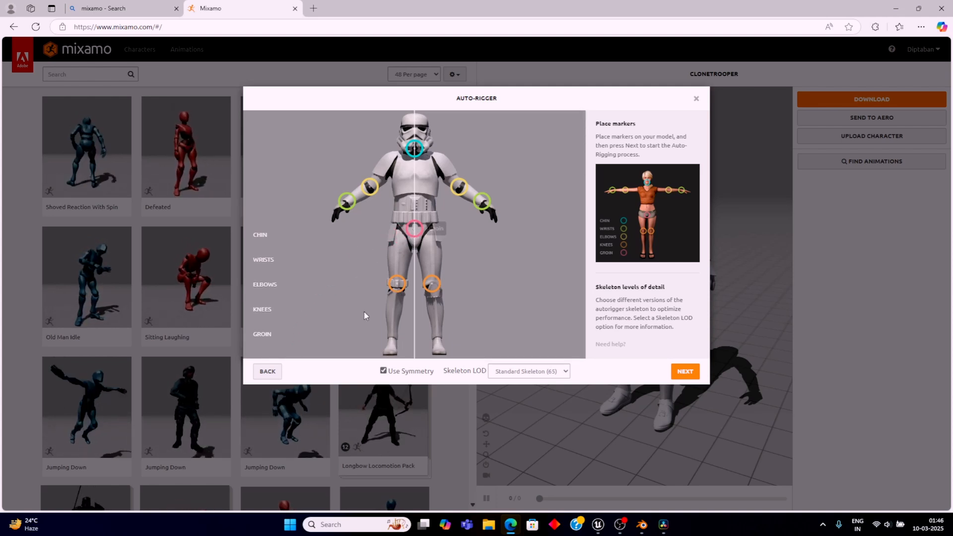
click(686, 374)
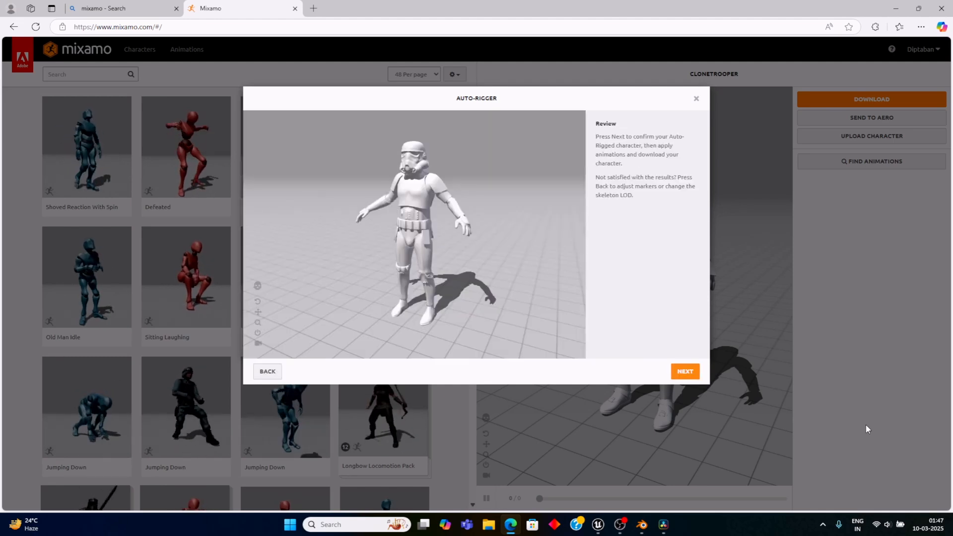
click(685, 374)
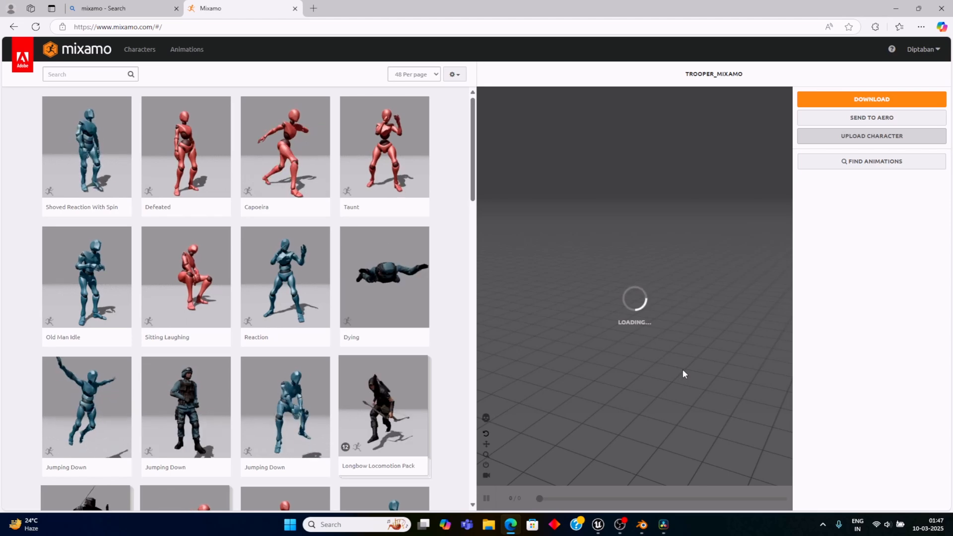
Step: Search the animations for "walk" and apply the third Walking clip in the second row to the trooper, playing in place
click(78, 74)
text(wa)
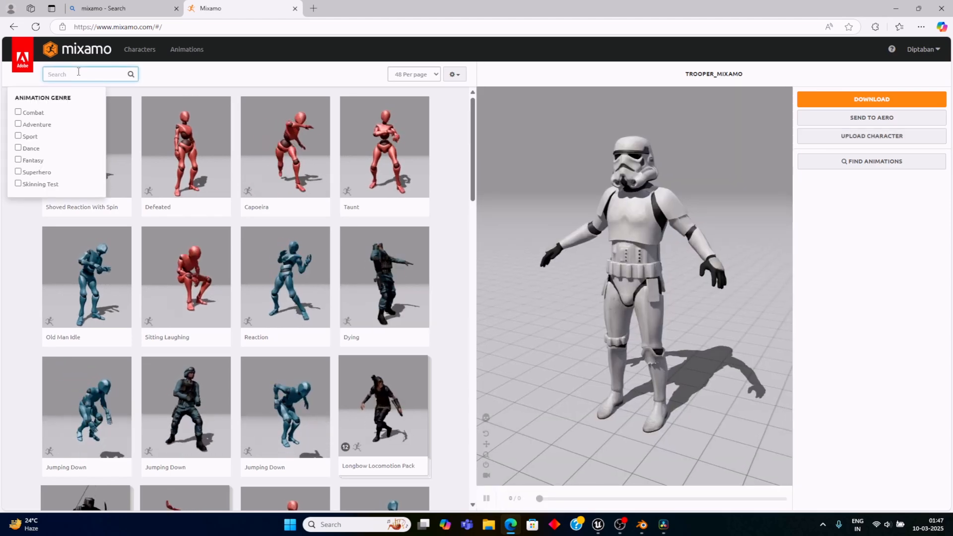
text(lk)
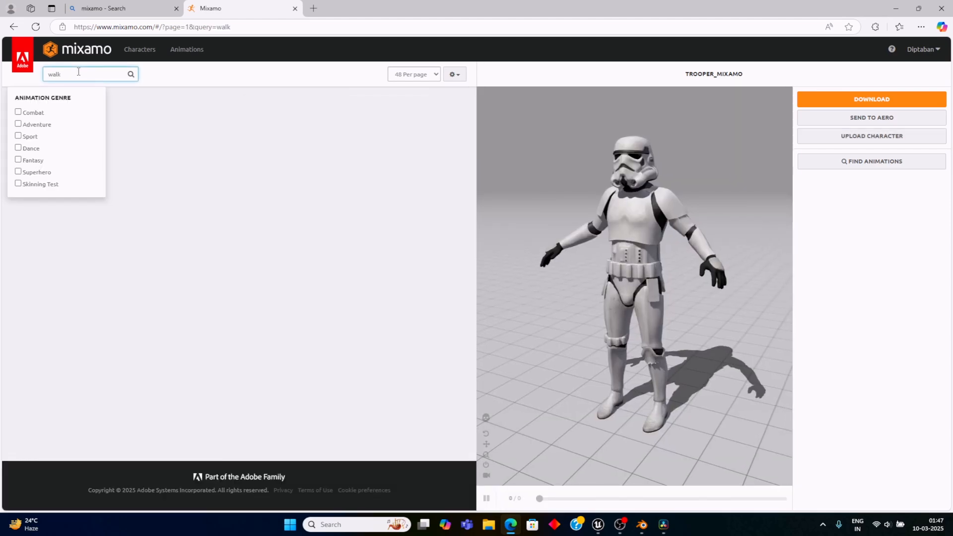
key(Return)
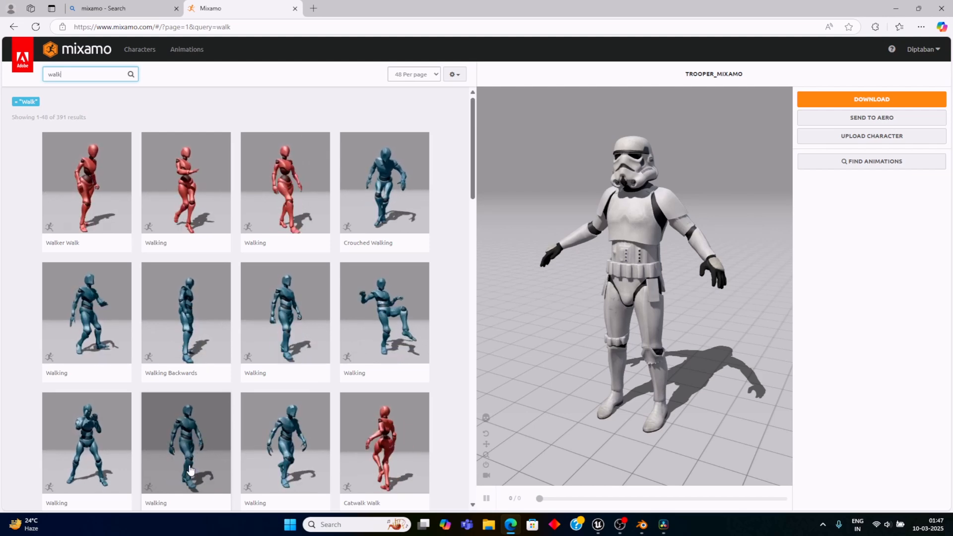
click(289, 323)
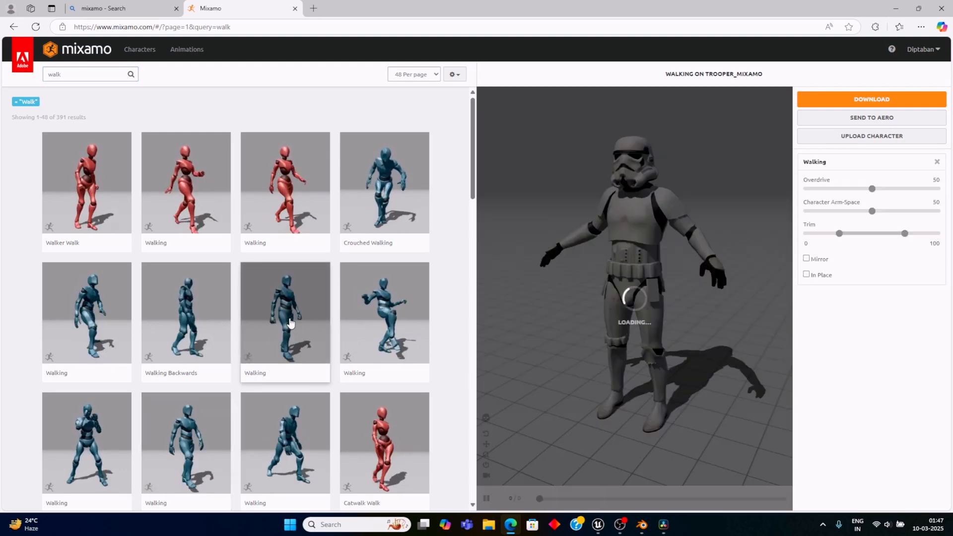
click(822, 276)
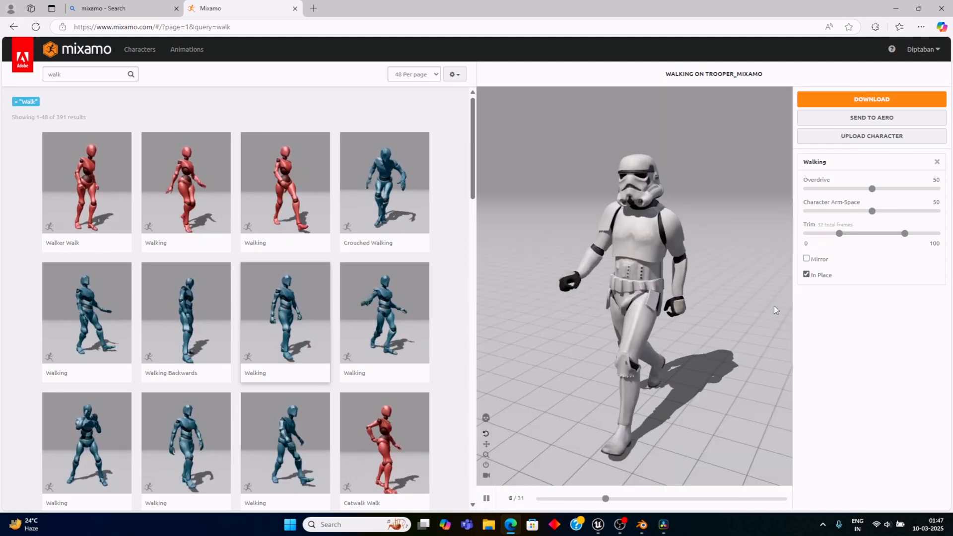
Step: Set the walk's Overdrive to 36 and download it as FBX Binary with skin, 30 frames per second and no keyframe reduction
click(872, 189)
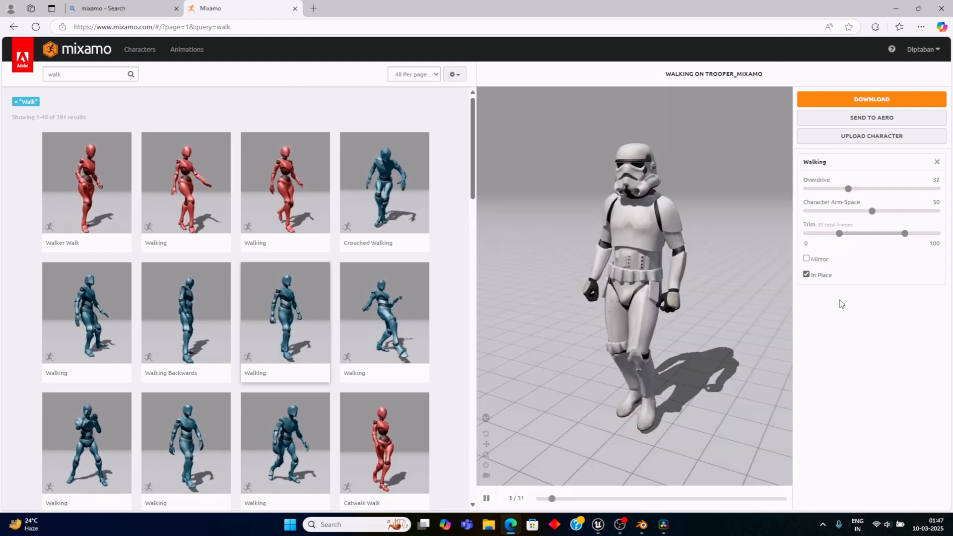
click(850, 190)
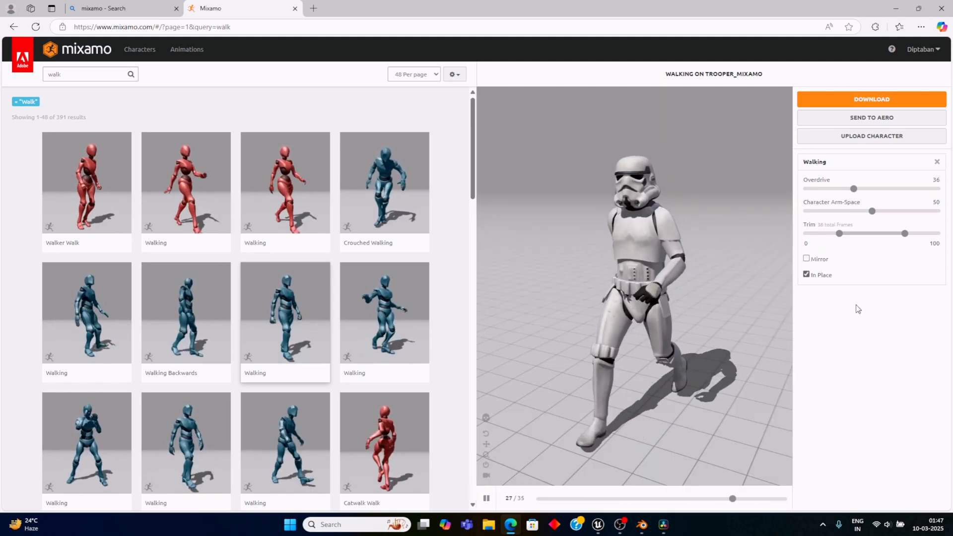
click(872, 101)
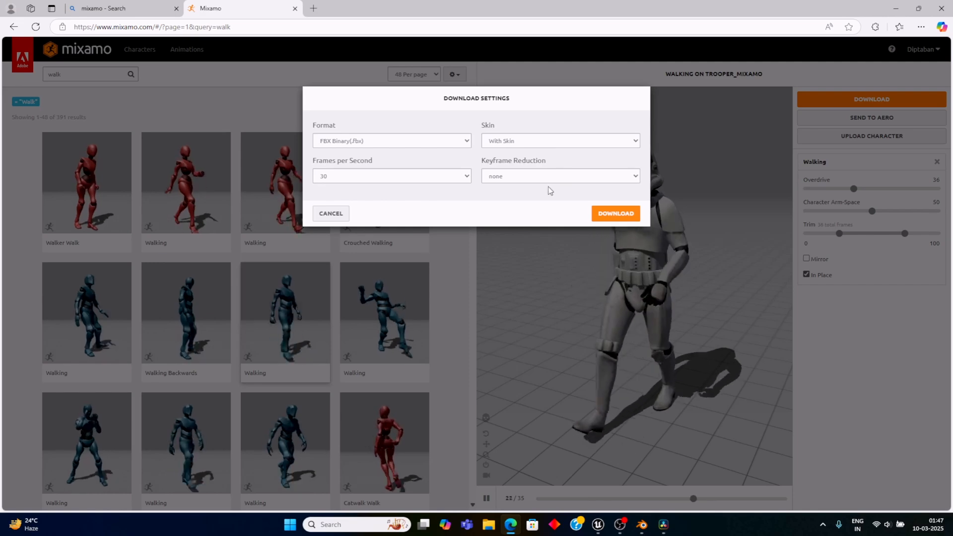
click(613, 214)
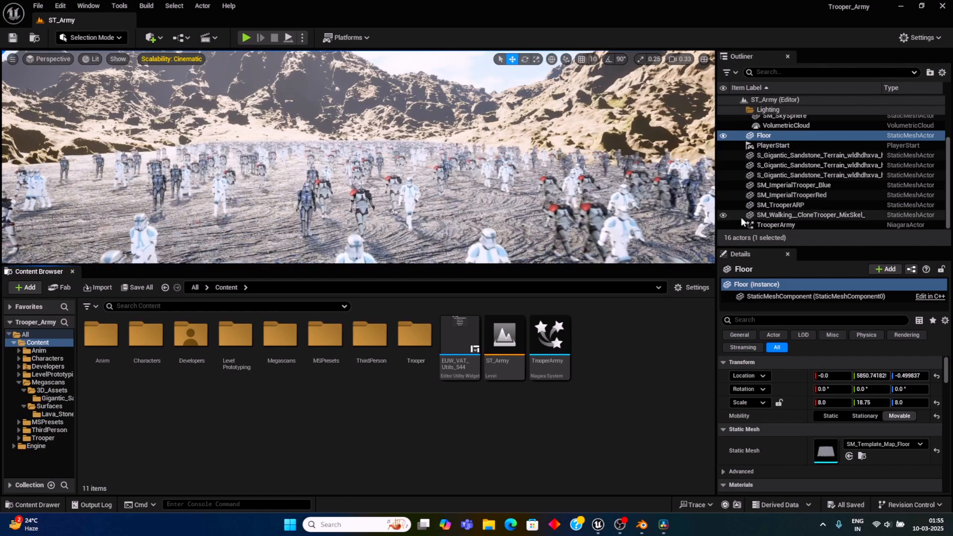
Step: Switch to the Unreal Trooper_Army project, hide the TrooperArmy Niagara actor and bring the four individual walking troopers into view
click(724, 226)
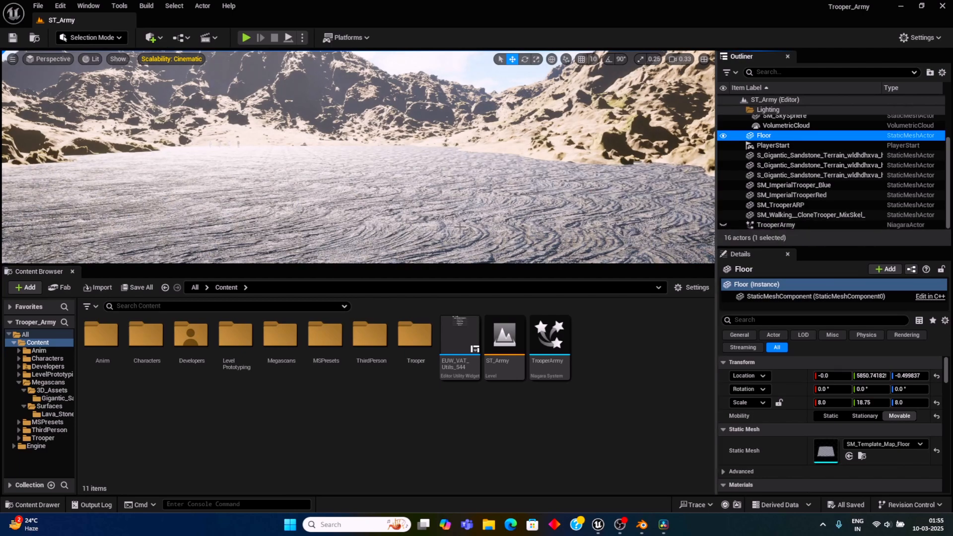
right_drag(424, 214, 389, 199)
key(w)
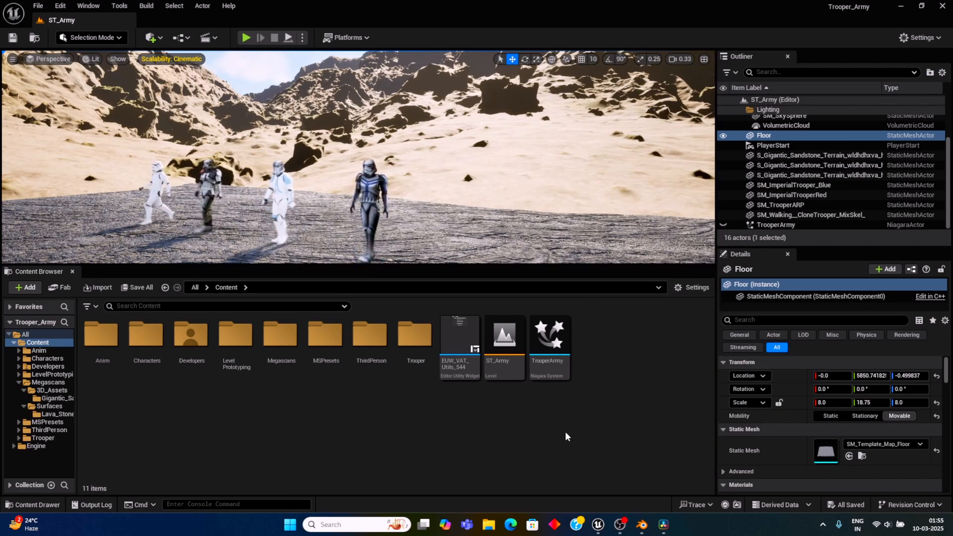
Step: Create a folder named Trooper_Mixamo inside the Trooper content folder and open it
double_click(416, 347)
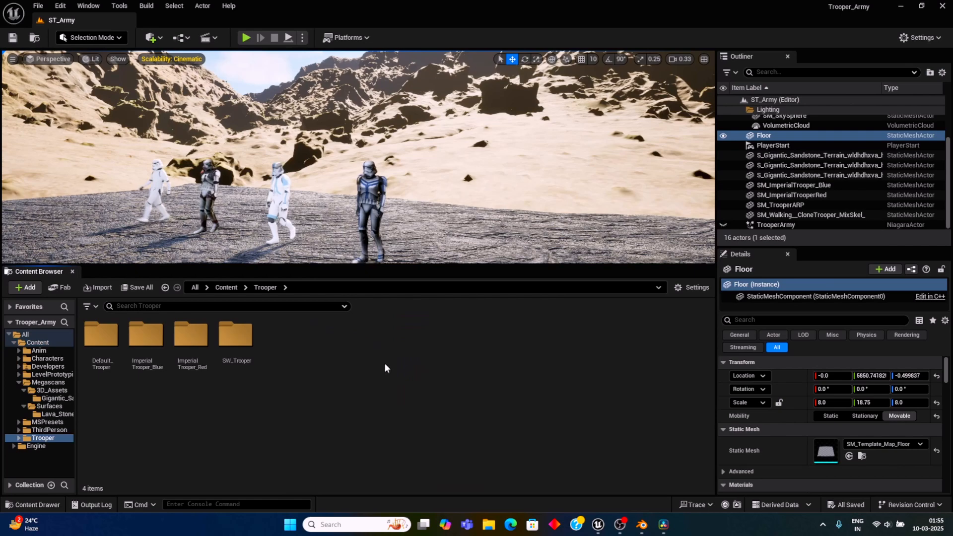
right_click(294, 354)
click(350, 187)
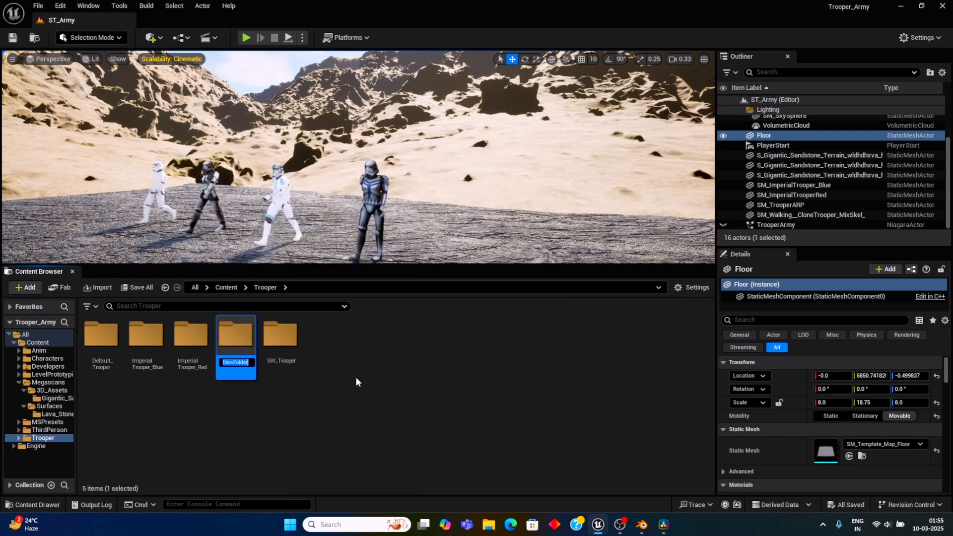
text(Troo)
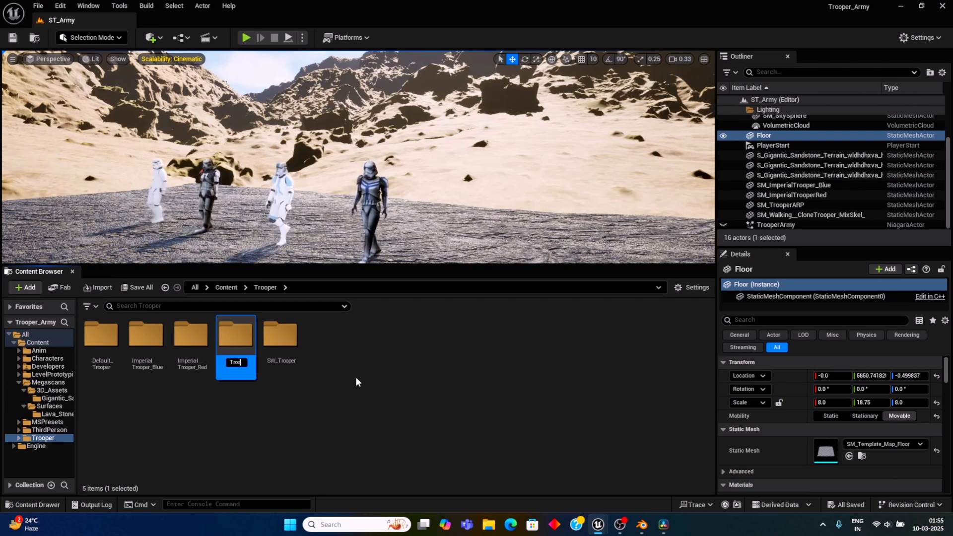
text(per_)
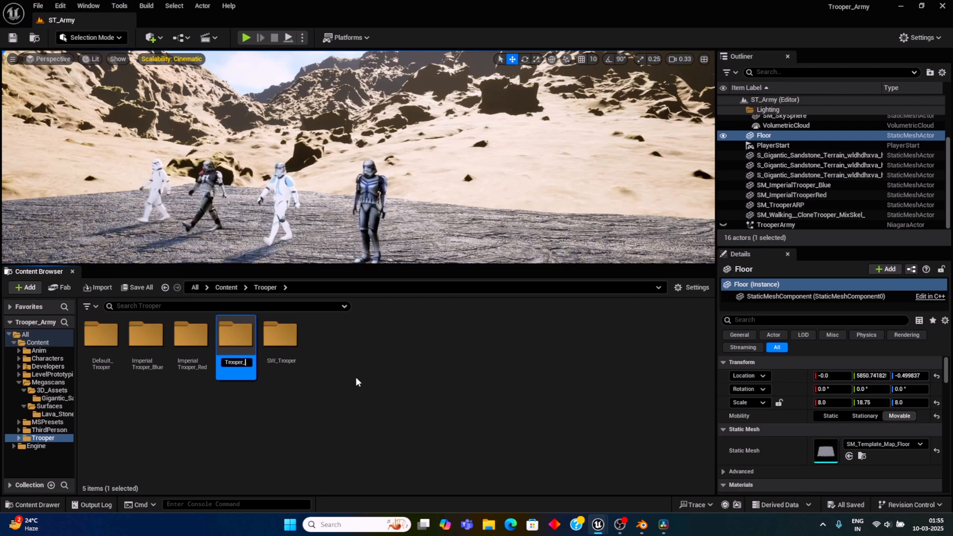
text(Mixamo)
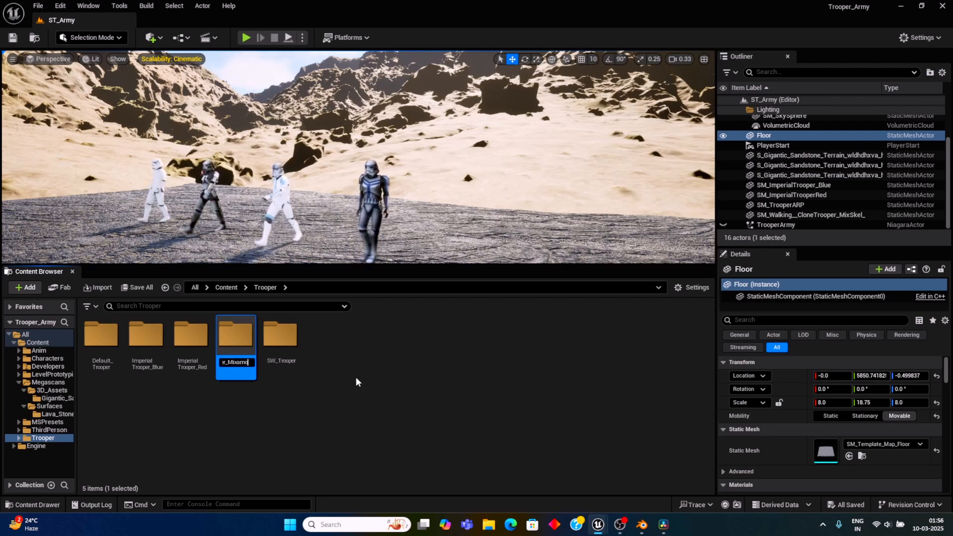
key(Return)
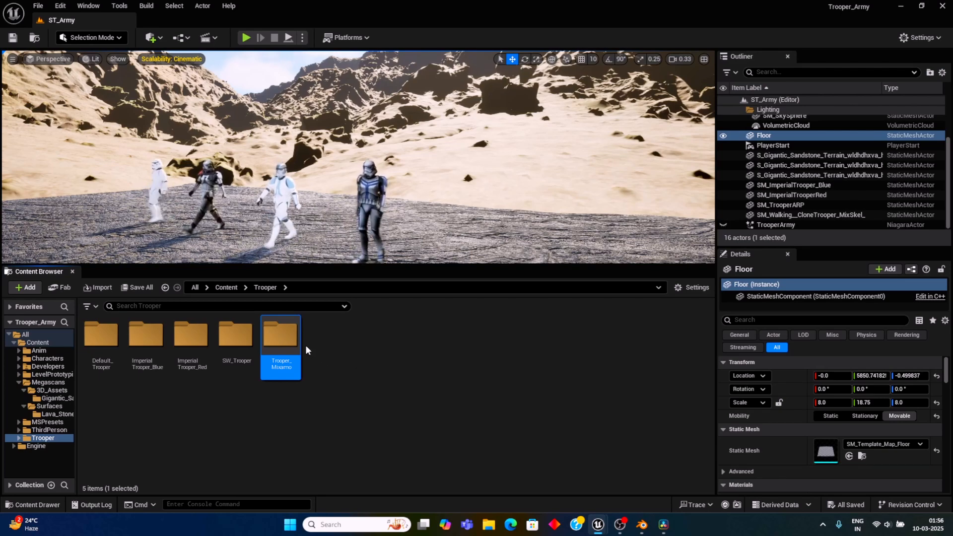
double_click(284, 340)
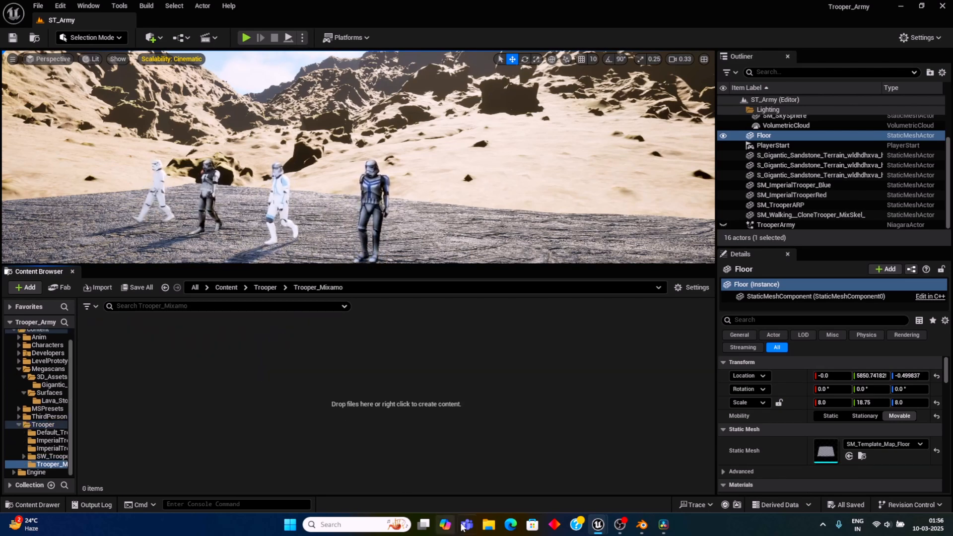
Step: Bring Walking (1).fbx from the Downloads folder into the Trooper_Mixamo content folder for import
click(487, 528)
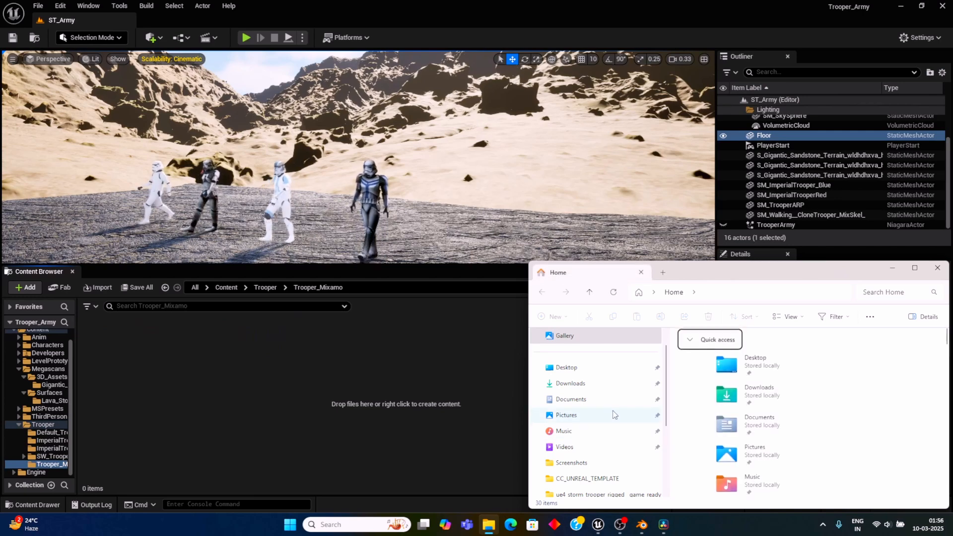
click(590, 385)
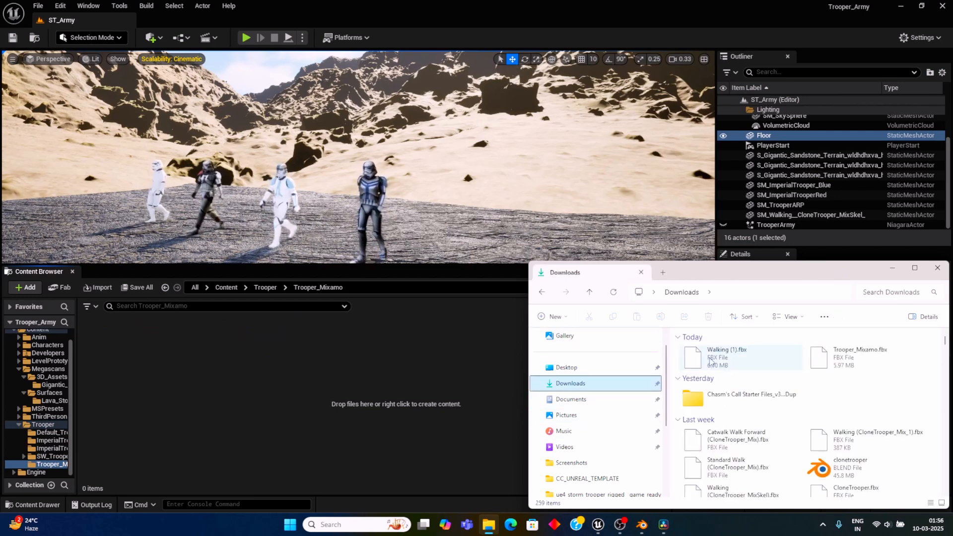
click(732, 356)
drag(732, 356, 366, 362)
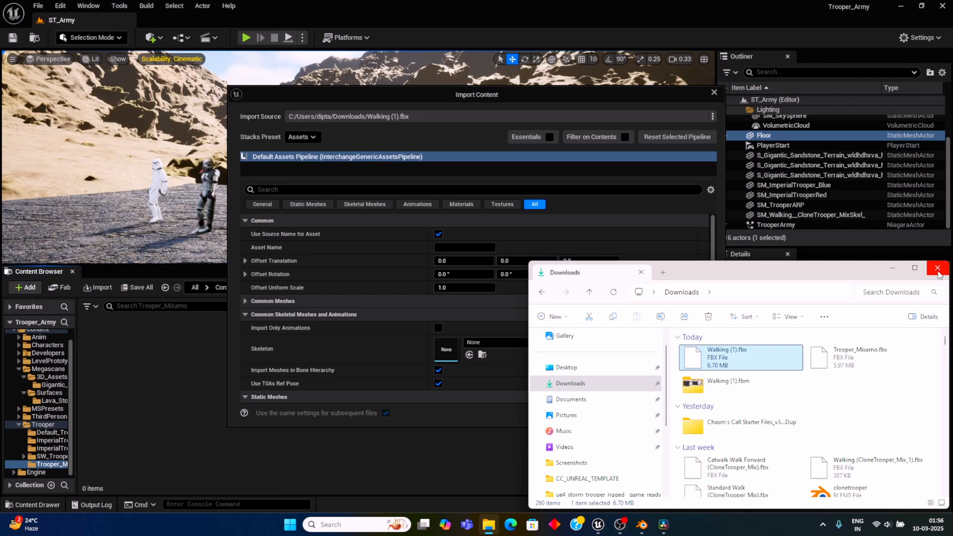
click(937, 268)
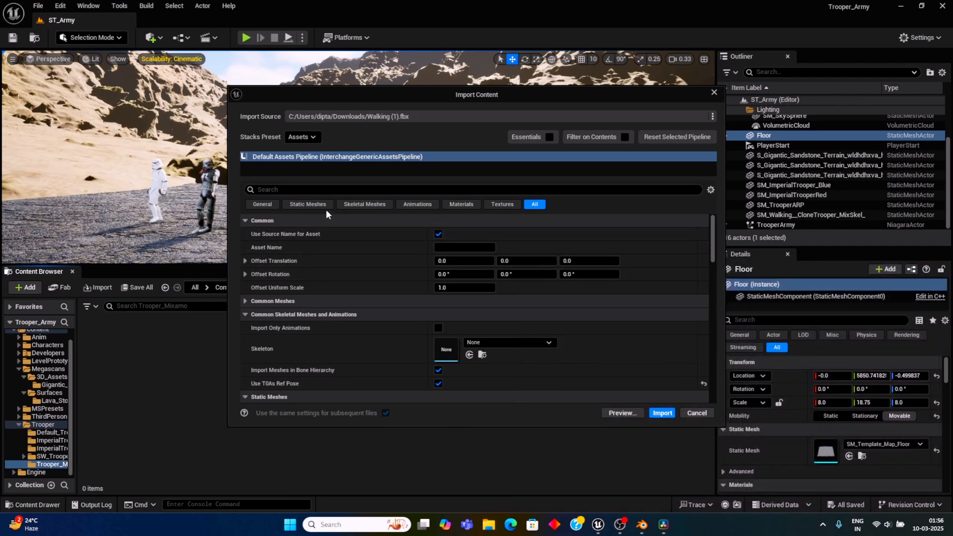
Step: Review the animation, skeletal mesh and static mesh import options, and import the FBX with Combine Static Meshes enabled
click(407, 205)
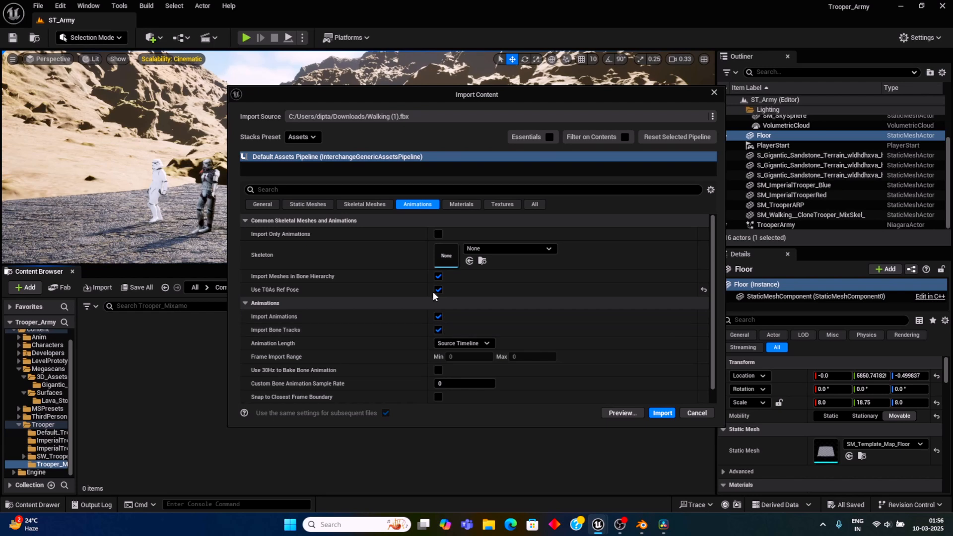
click(372, 206)
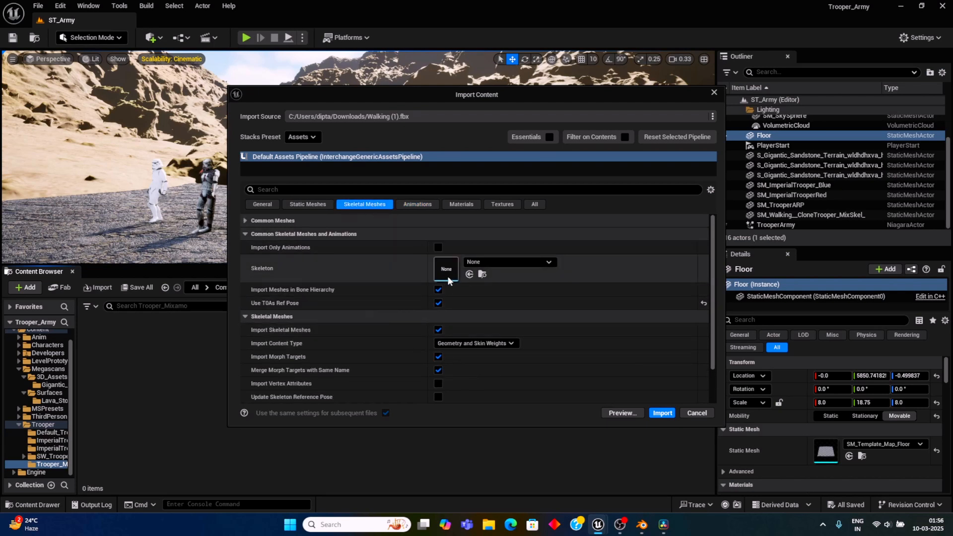
click(312, 205)
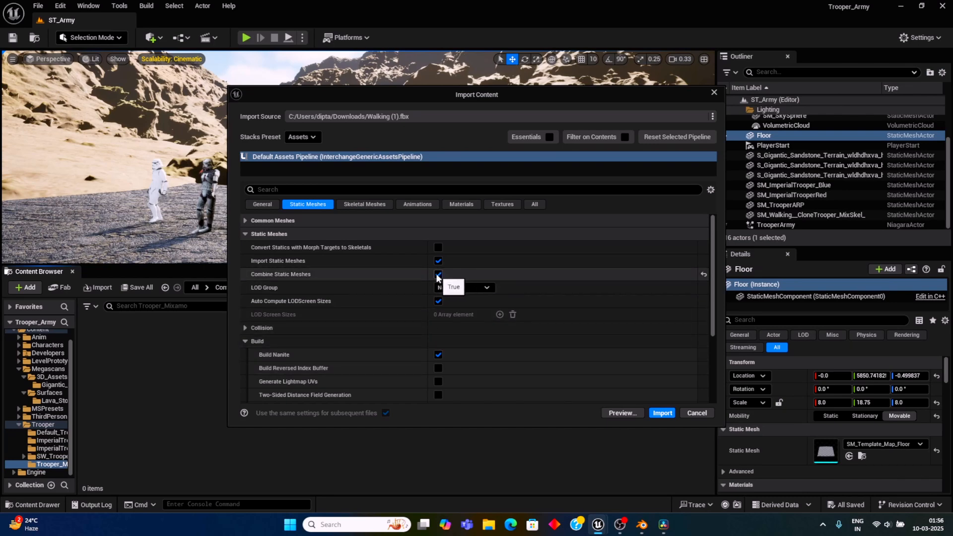
click(656, 413)
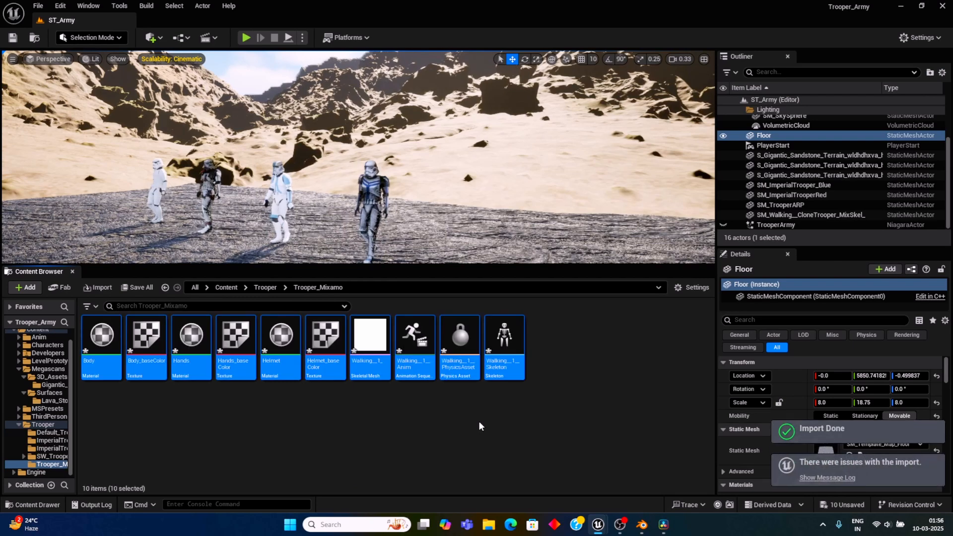
click(474, 428)
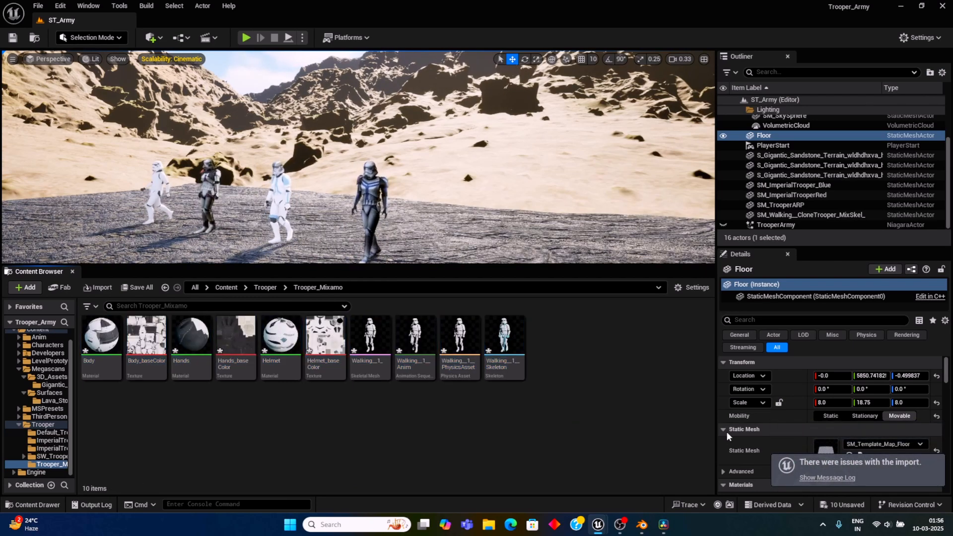
Step: View the message log for the import issues, clear its entries and close it
click(827, 479)
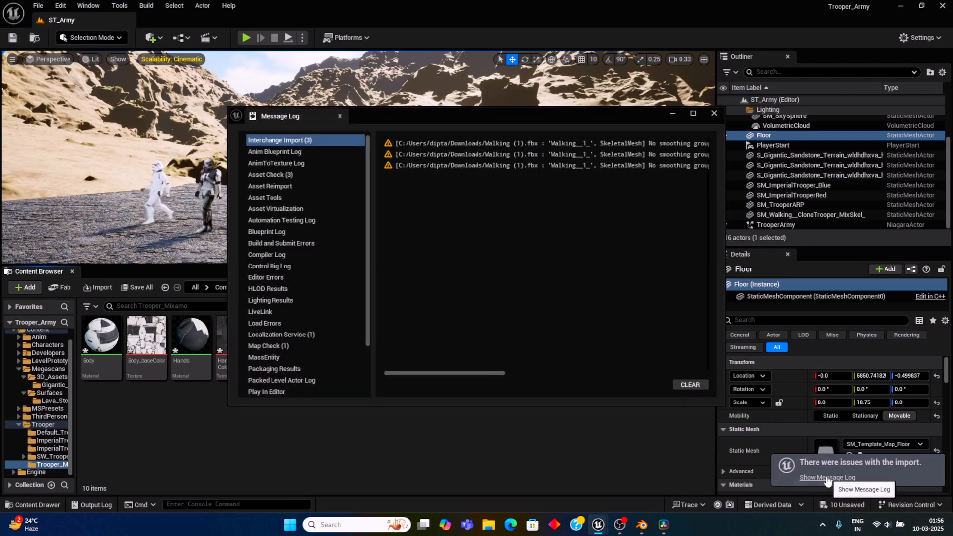
click(690, 386)
click(713, 114)
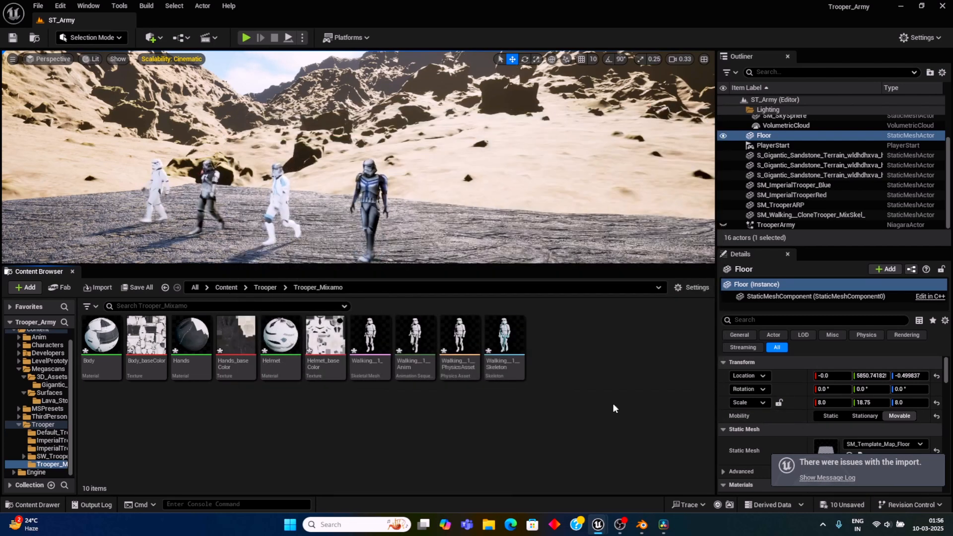
Step: Preview the imported Walking__1__Anim sequence and the Walking__1_ skeletal mesh in their editors, closing each one
double_click(422, 346)
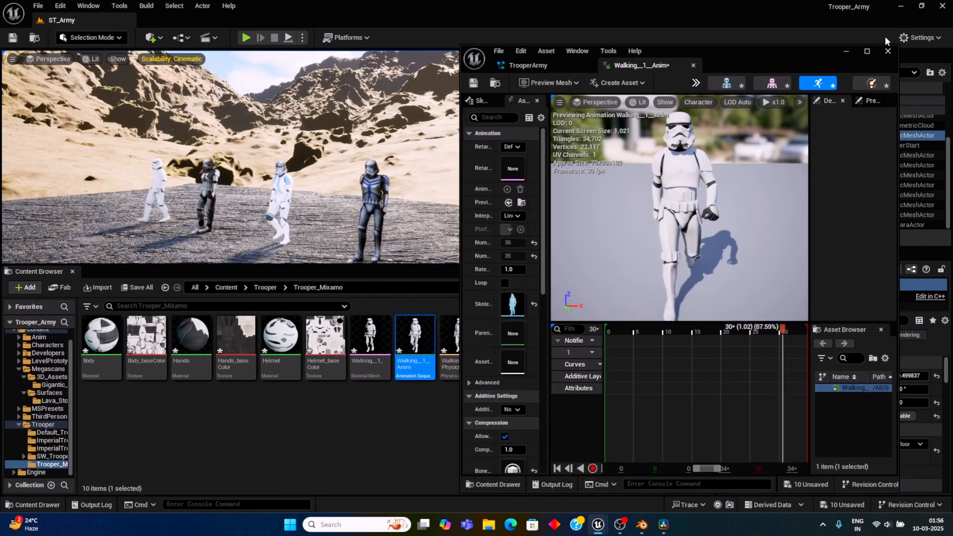
click(888, 51)
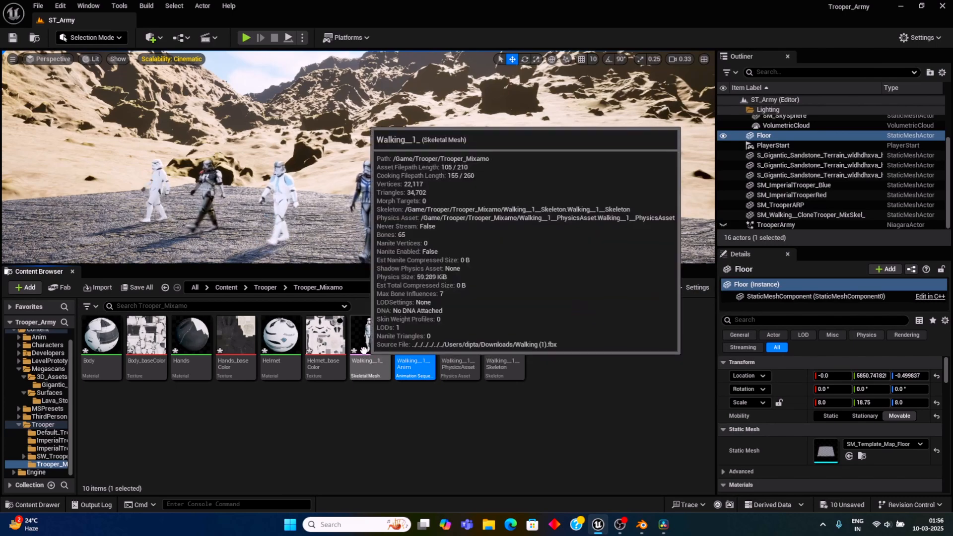
double_click(369, 343)
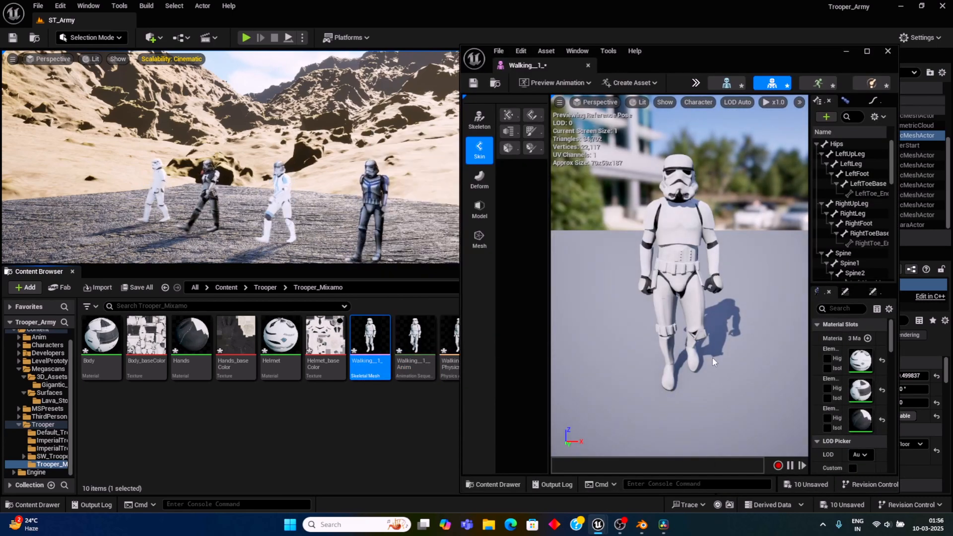
click(888, 52)
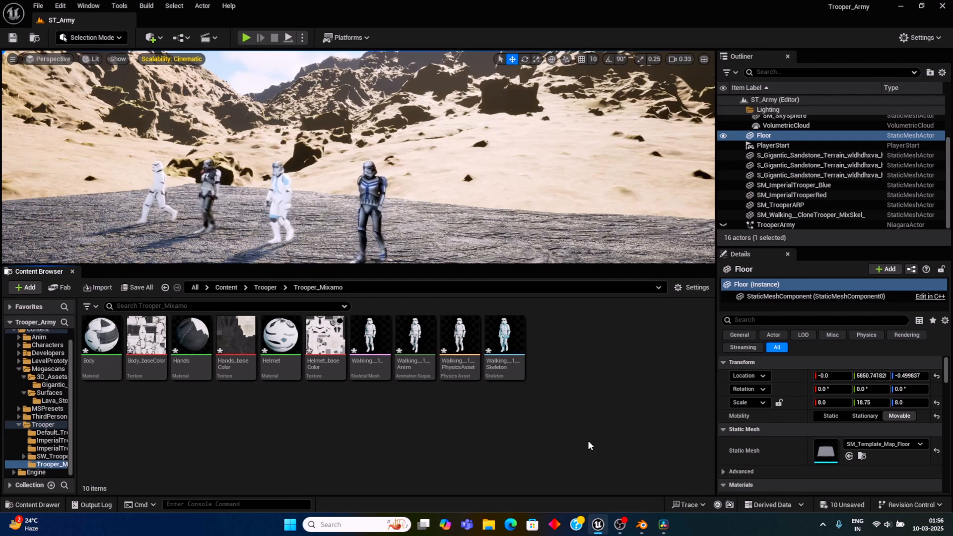
Step: Search the plugins for "animto" to check whether AnimToTexture is enabled, and close the plugin list
click(60, 6)
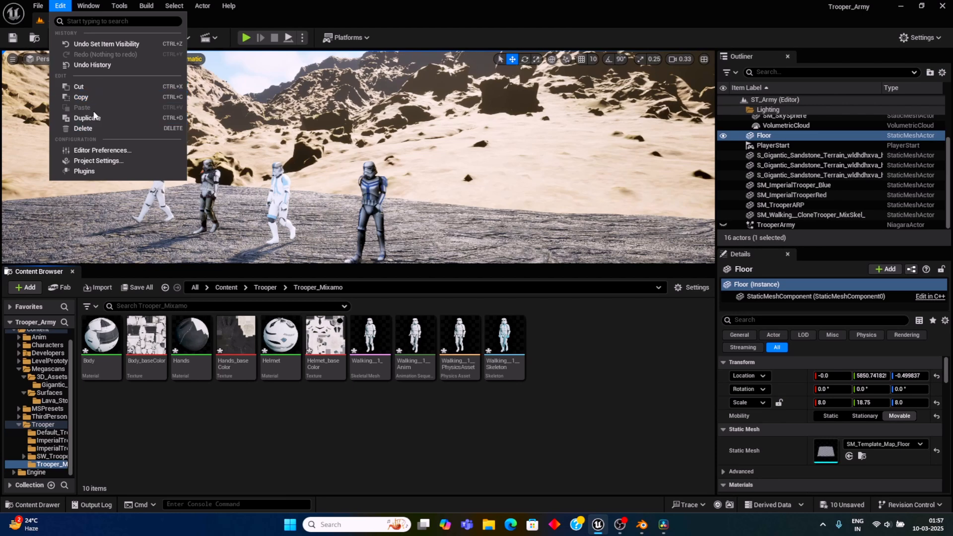
click(85, 171)
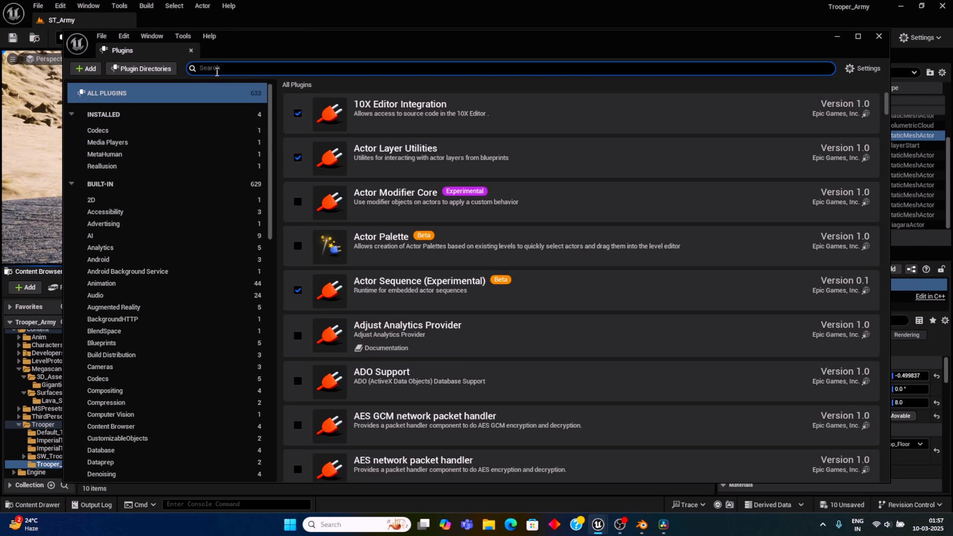
text(animto)
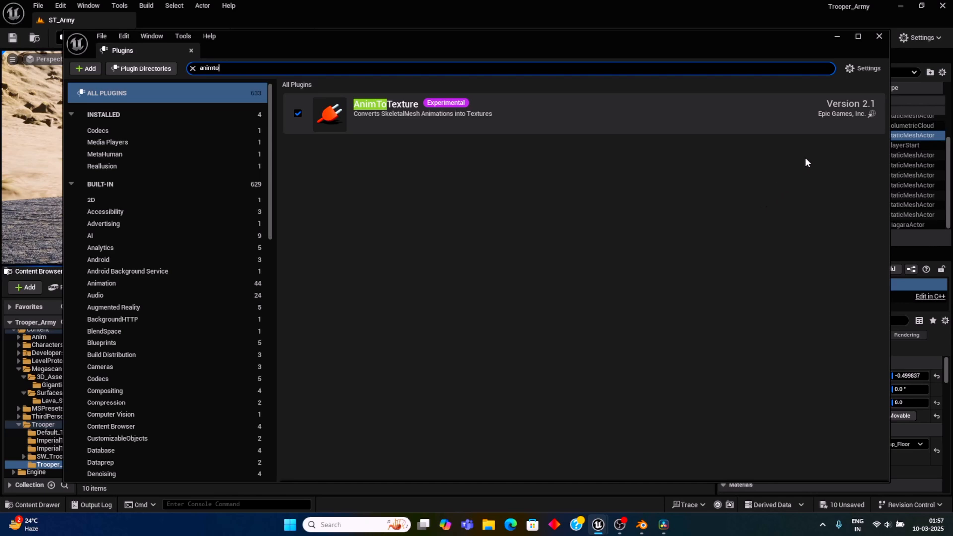
click(880, 38)
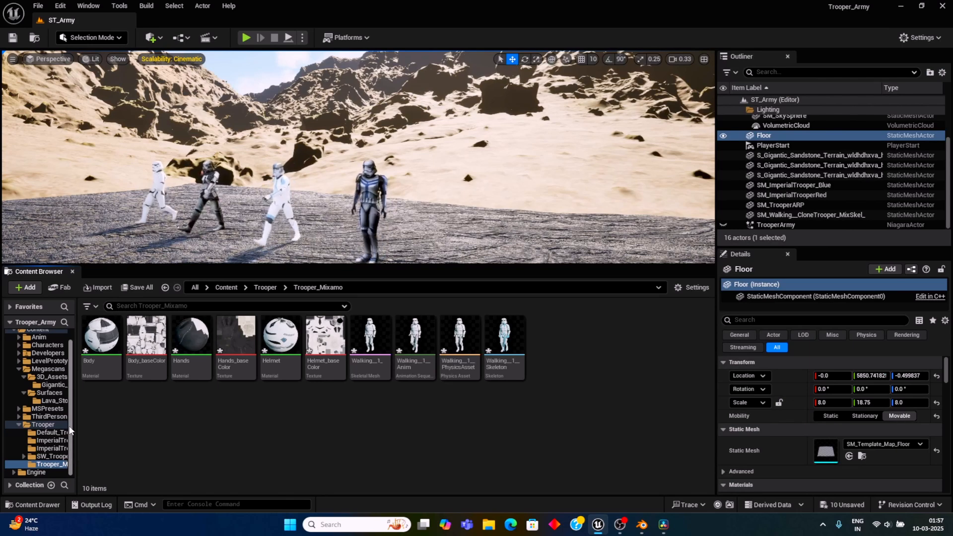
Step: Check in the Content Browser's view settings whether engine and plugin content is shown
click(58, 464)
click(695, 288)
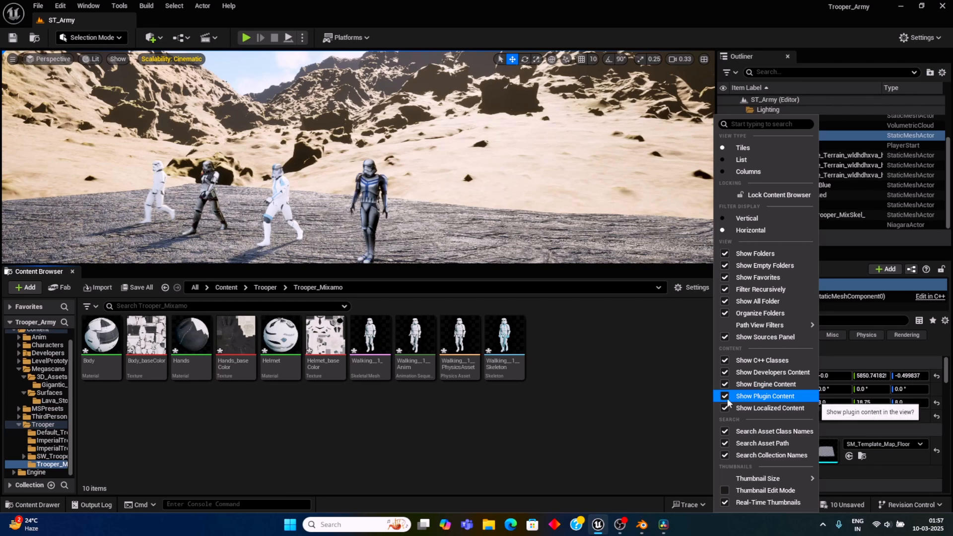
click(514, 436)
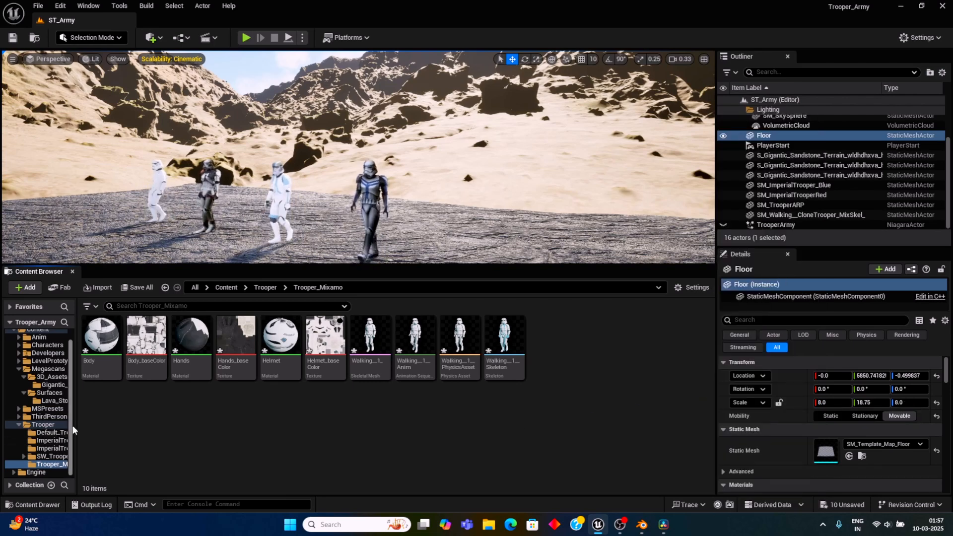
Step: Widen the folder tree, expand the Engine content and open the Mannequin folder under AnimToTexture Content's Characters
click(12, 473)
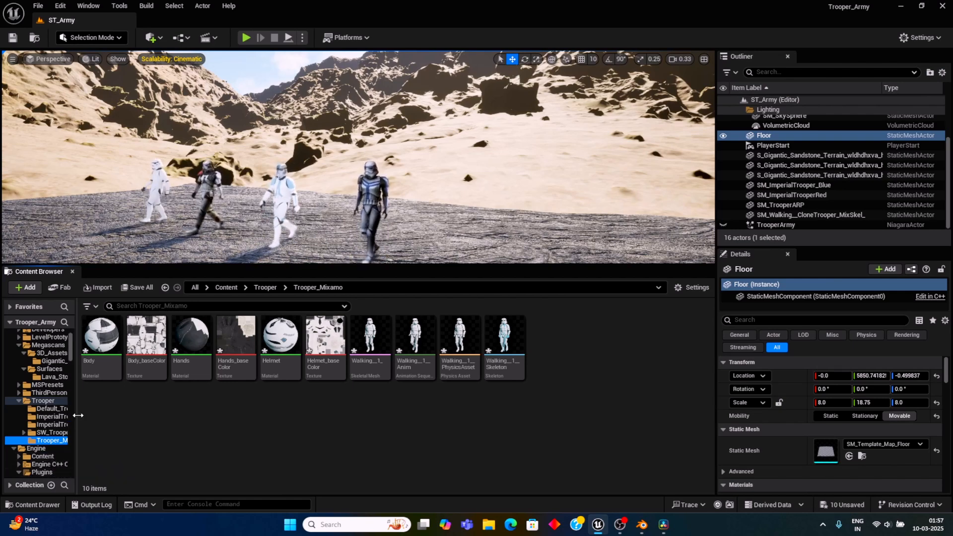
drag(78, 415, 166, 416)
scroll(96, 440, down, 2)
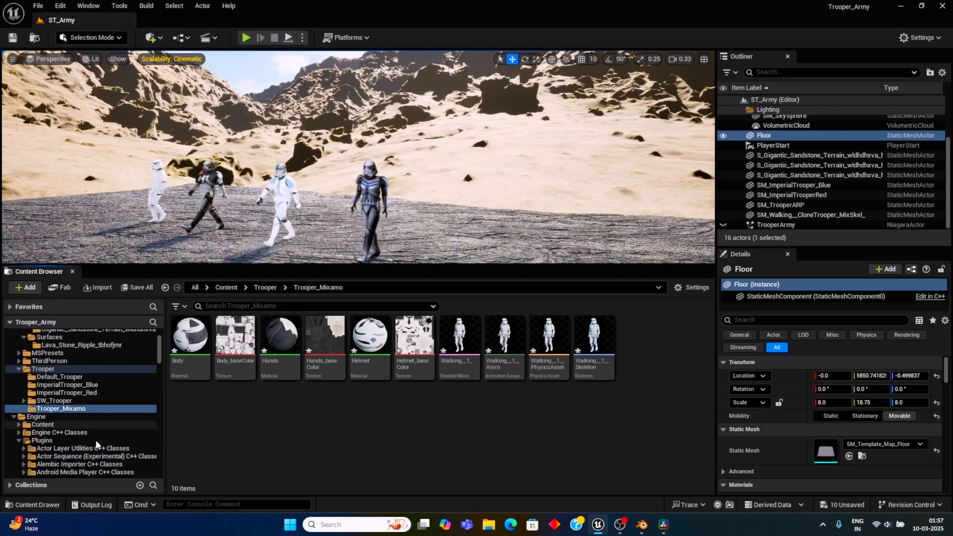
scroll(95, 440, down, 4)
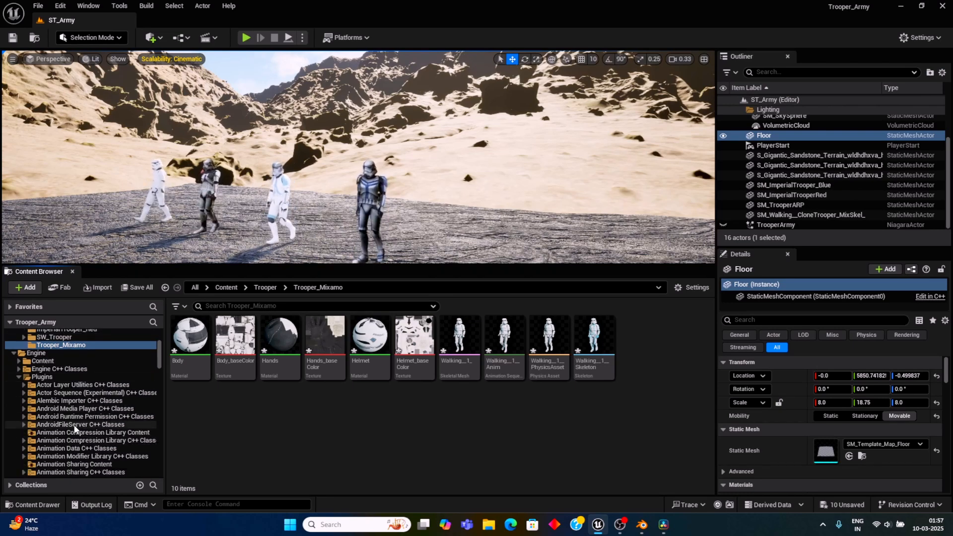
scroll(80, 445, down, 3)
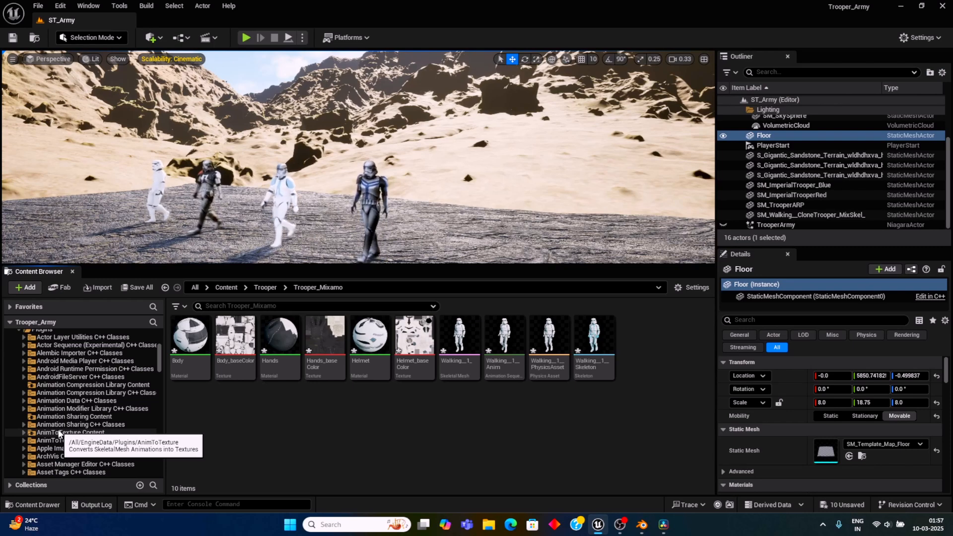
click(60, 433)
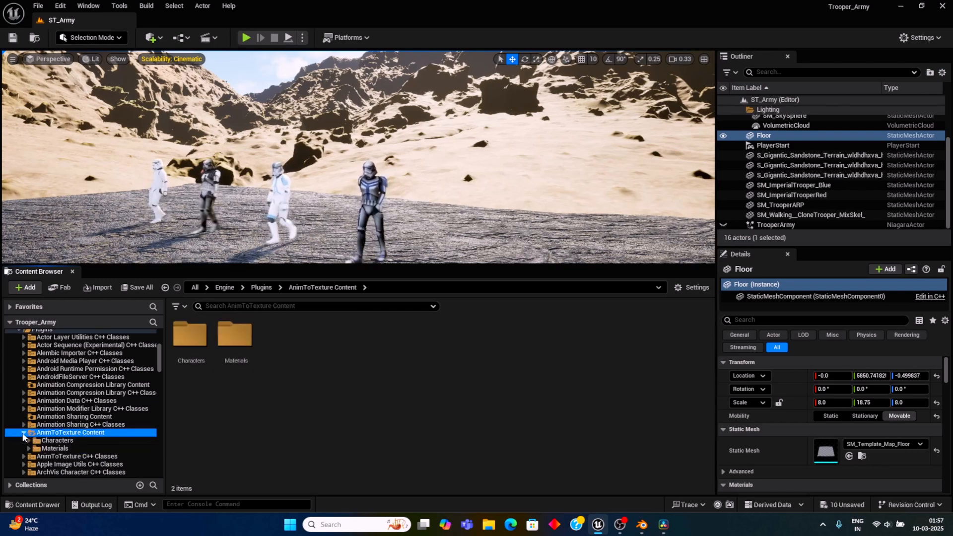
click(56, 441)
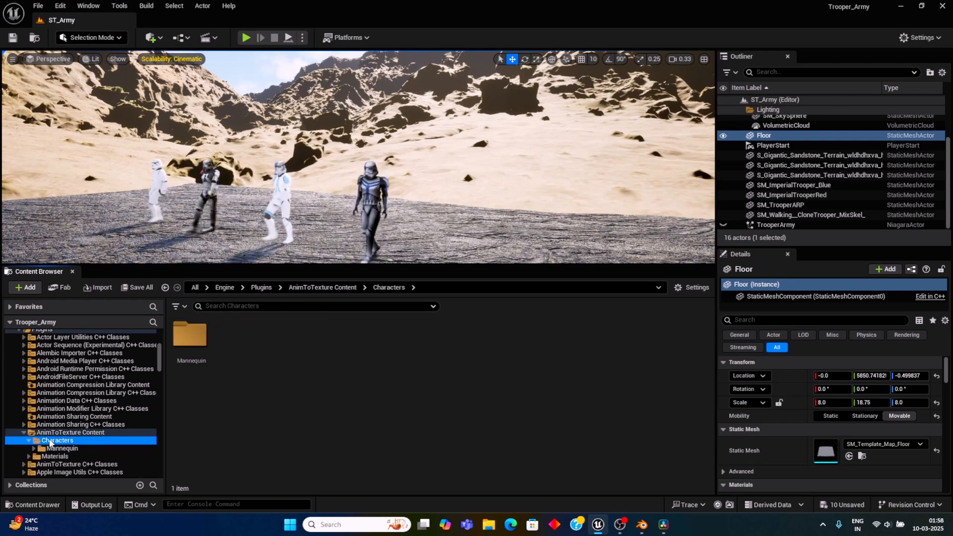
double_click(190, 345)
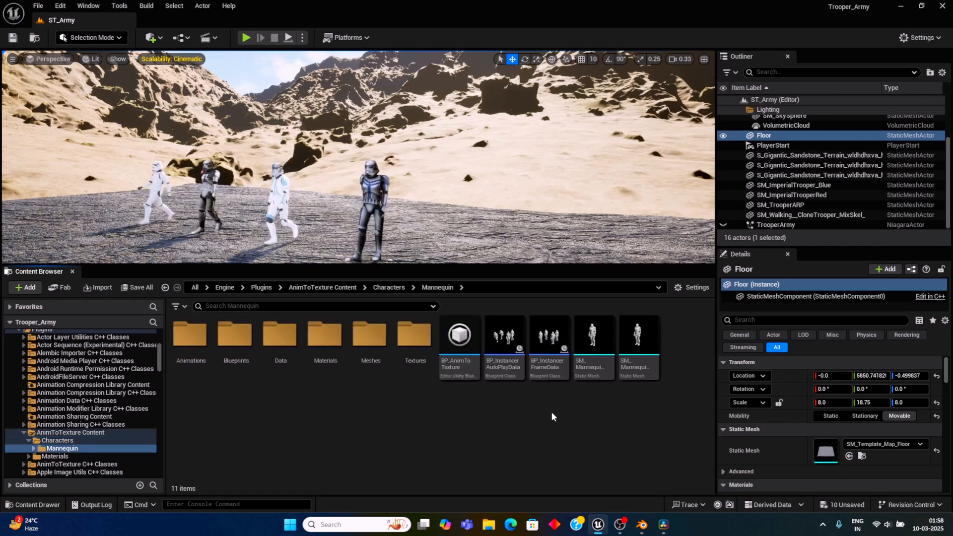
Step: Examine the BP_InstancerAutoPlayData mannequins in a maximized blueprint viewport, and return to the ST_Army level
double_click(510, 345)
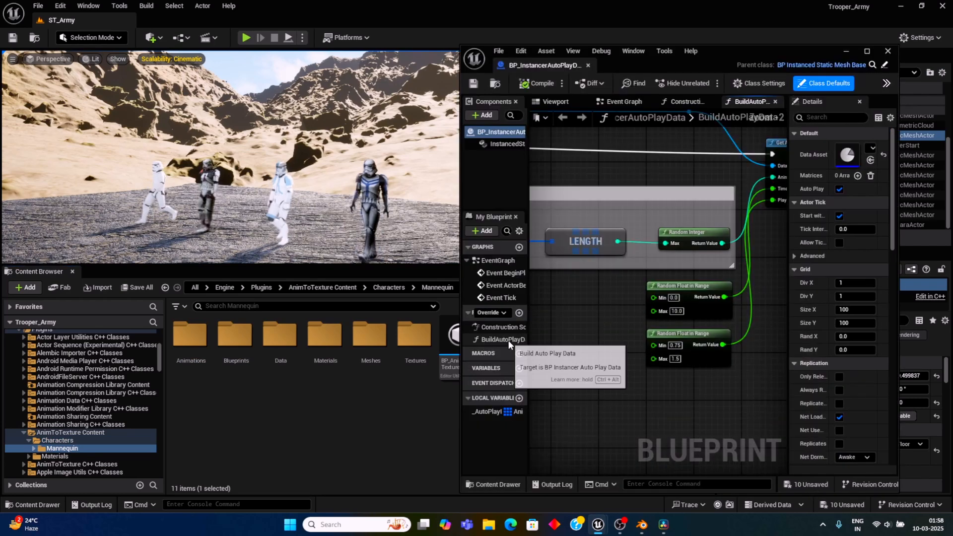
click(556, 101)
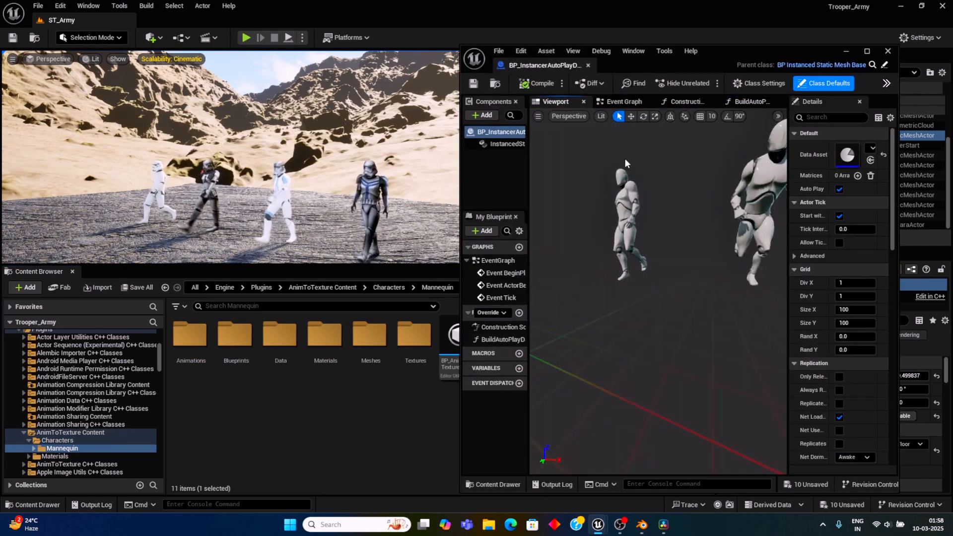
click(868, 52)
scroll(441, 309, down, 3)
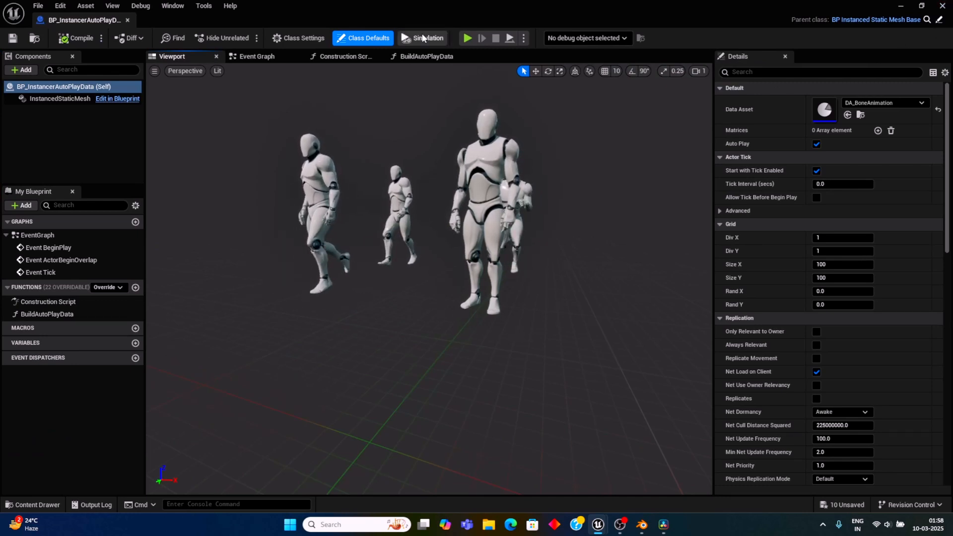
key(alt+Tab)
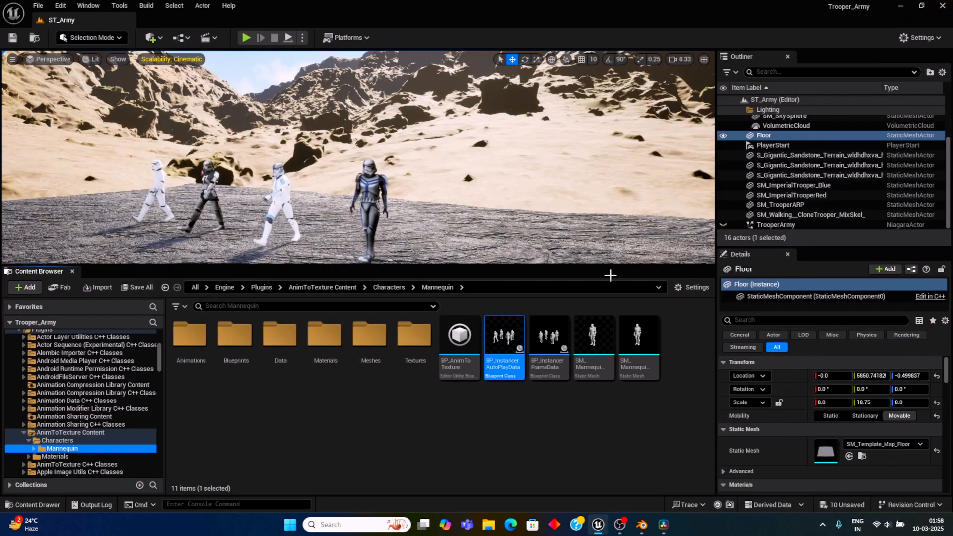
Step: Open the BP_InstancerFrameData blueprint and examine its mannequin instances in the viewport
double_click(548, 340)
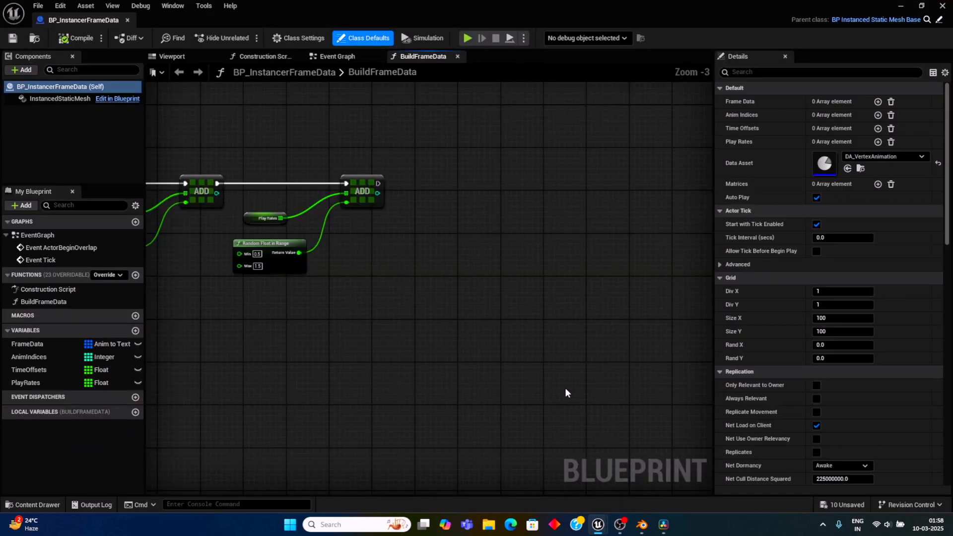
click(172, 57)
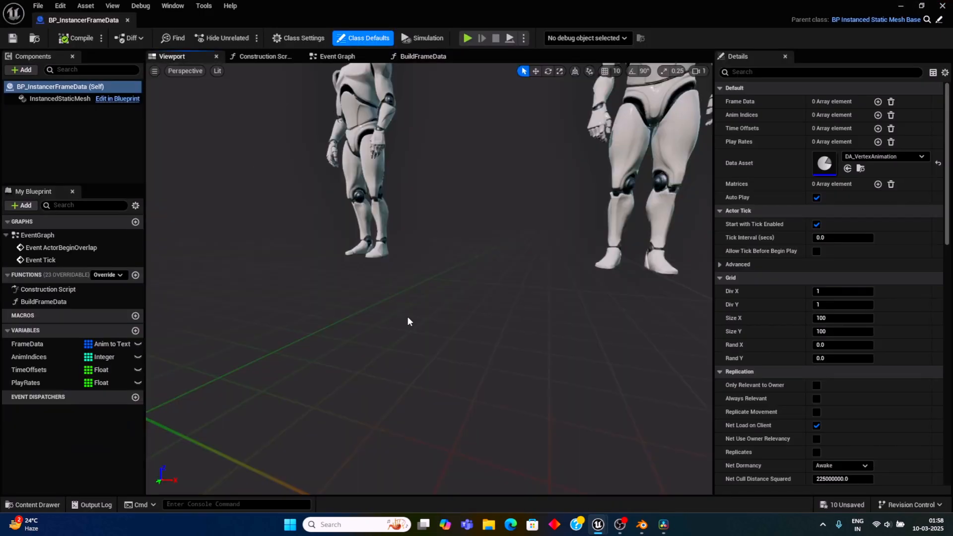
mouse_move(486, 319)
right_down()
mouse_move(494, 320)
mouse_move(479, 322)
mouse_move(486, 325)
right_up()
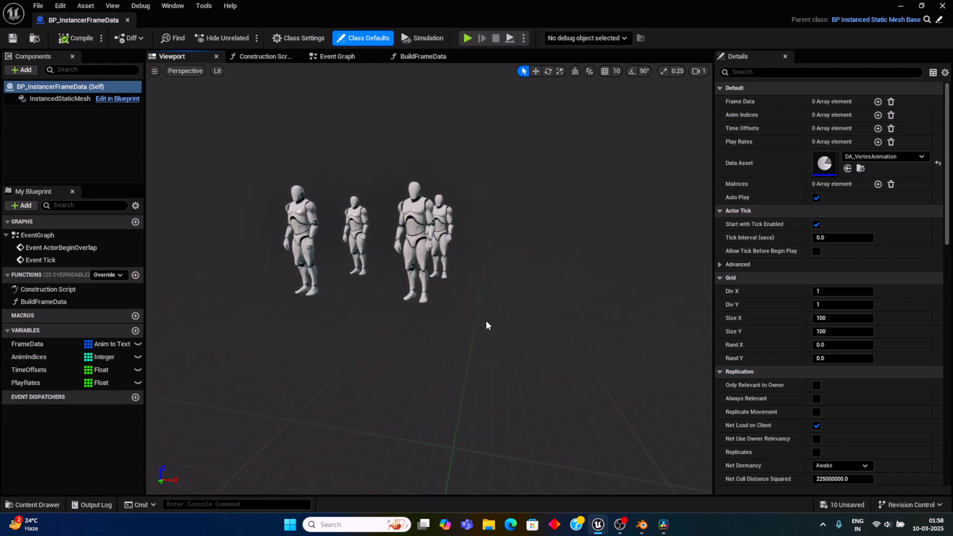
Step: Close the frame-data blueprint, open BP_InstancerAutoPlayData and examine its moving mannequin instances from several angles in the viewport
click(943, 5)
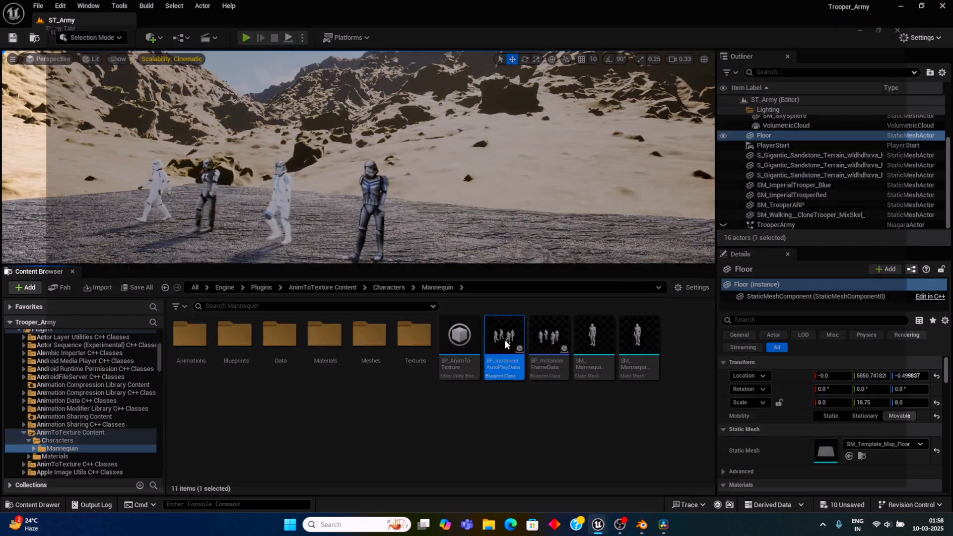
double_click(504, 341)
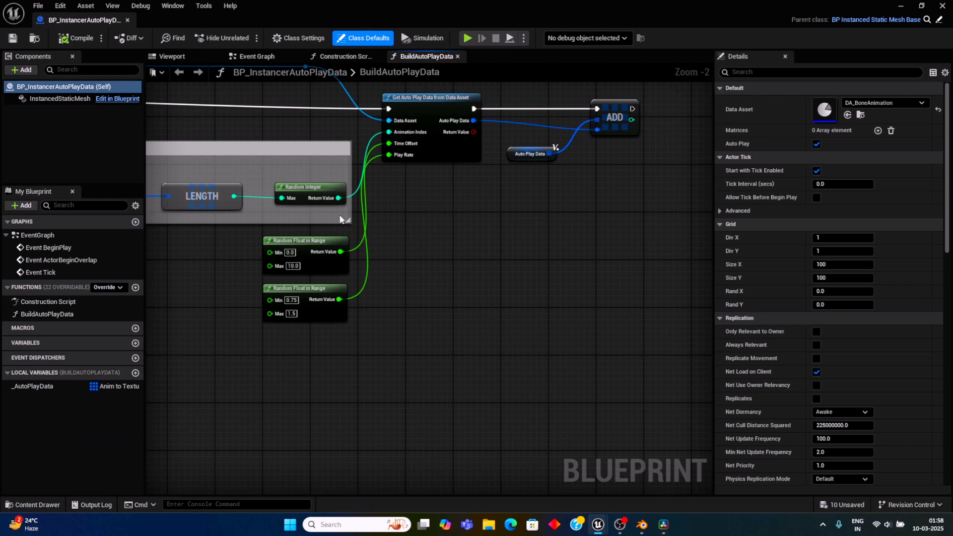
click(174, 58)
scroll(339, 291, down, 5)
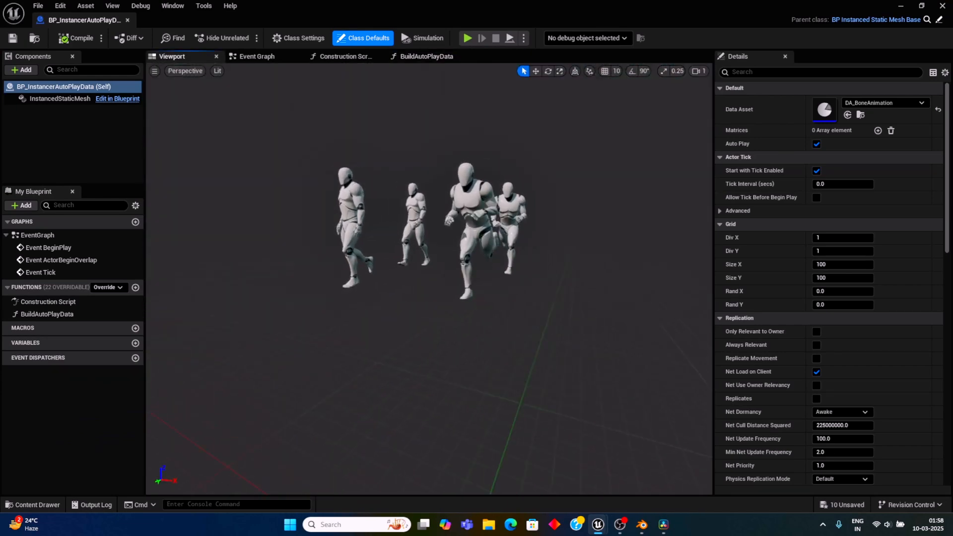
right_drag(413, 317, 551, 318)
key(w)
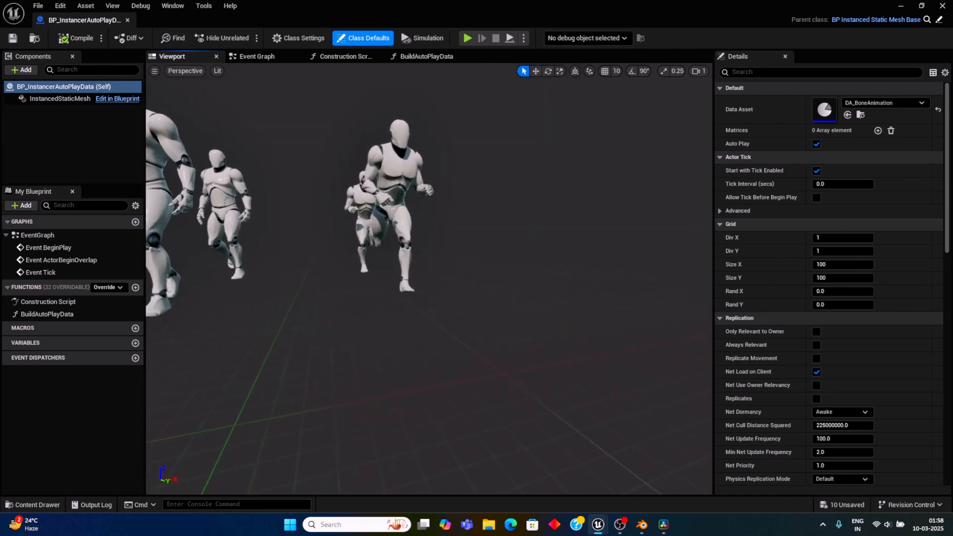
key(e)
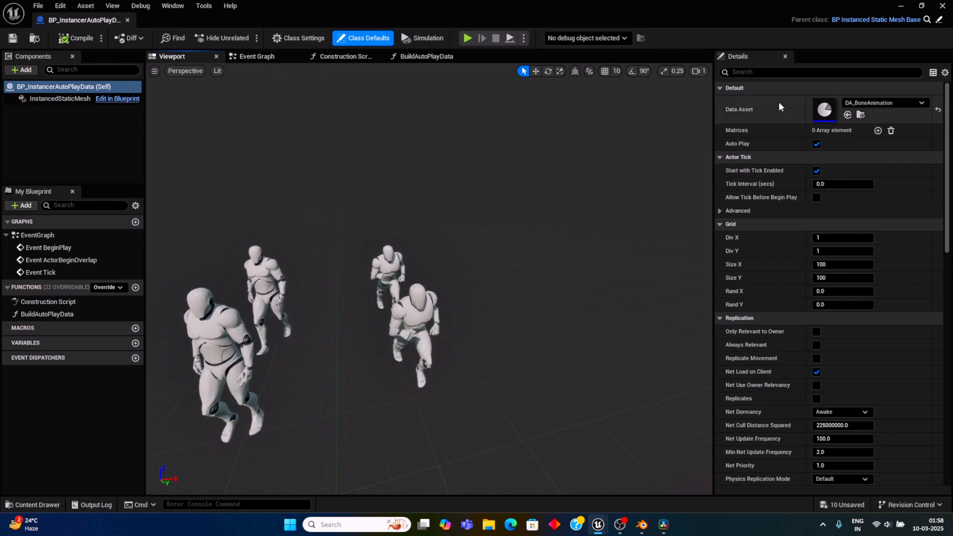
Step: Look through BP_InstancerAutoPlayData's class defaults, and close the blueprint to return to the ST_Army level
scroll(799, 343, down, 5)
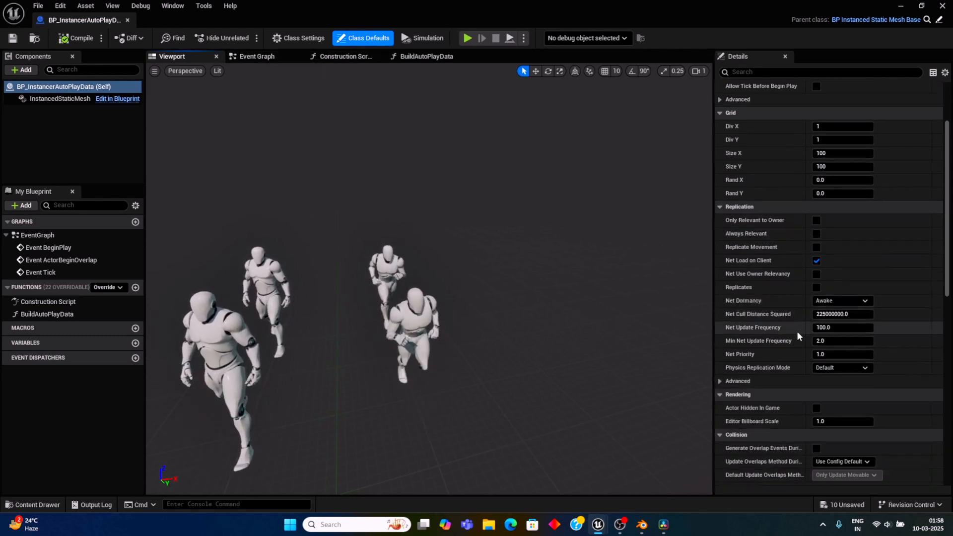
scroll(809, 318, up, 4)
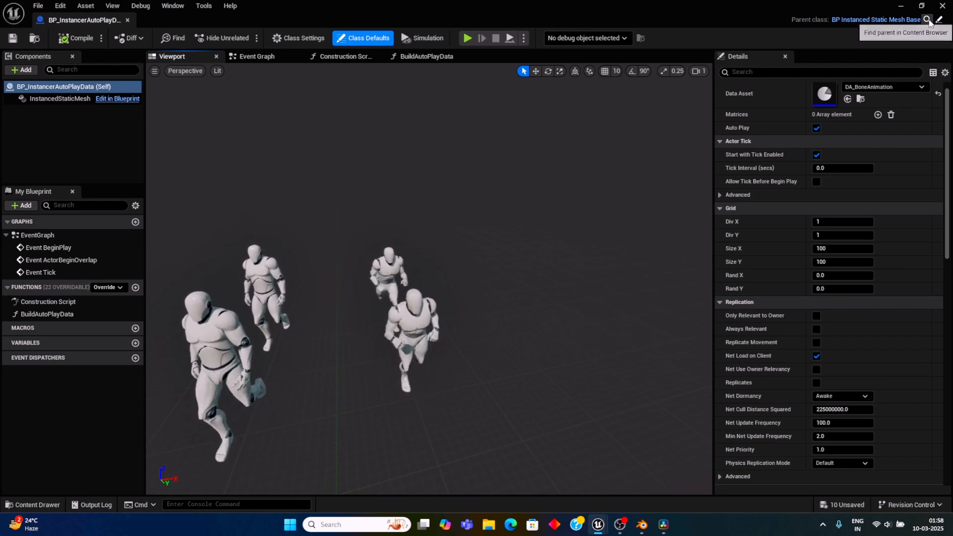
click(943, 6)
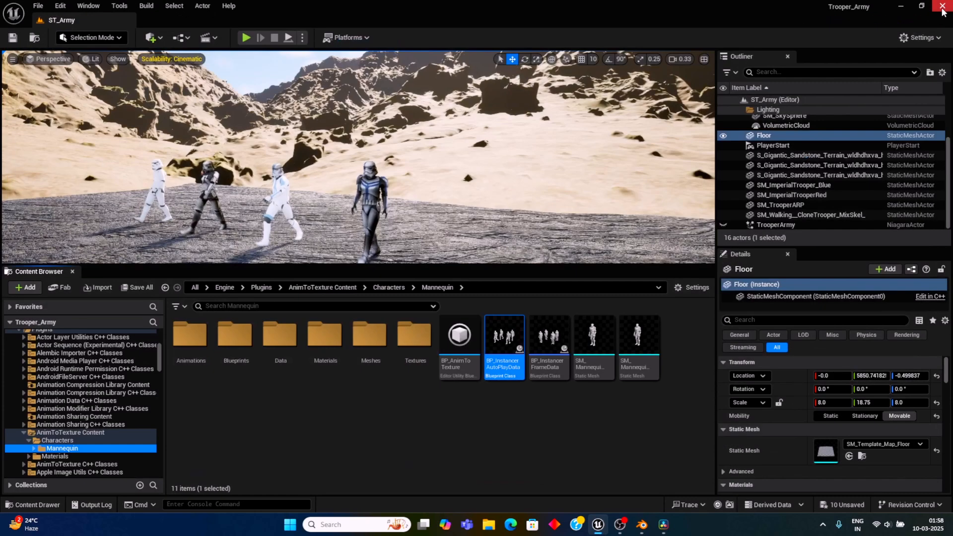
click(539, 426)
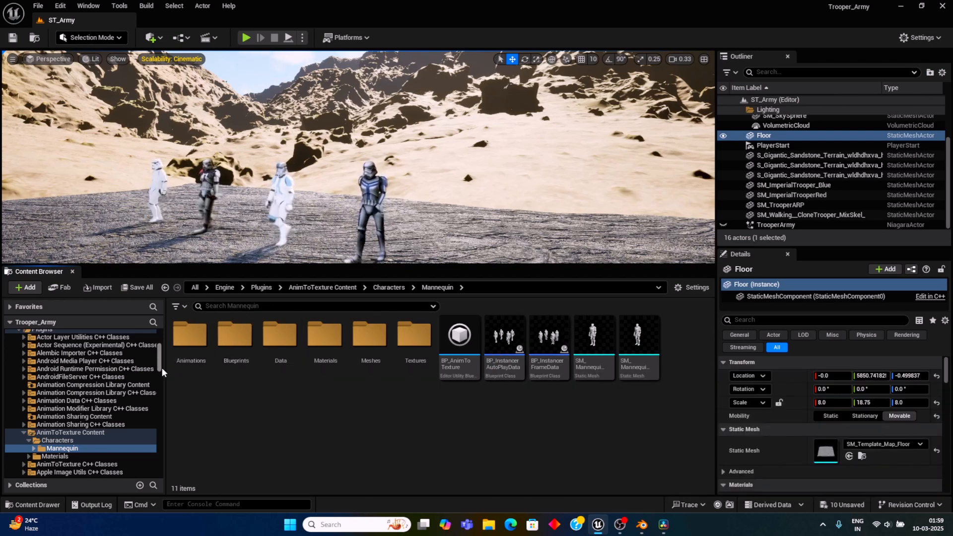
drag(160, 367, 162, 346)
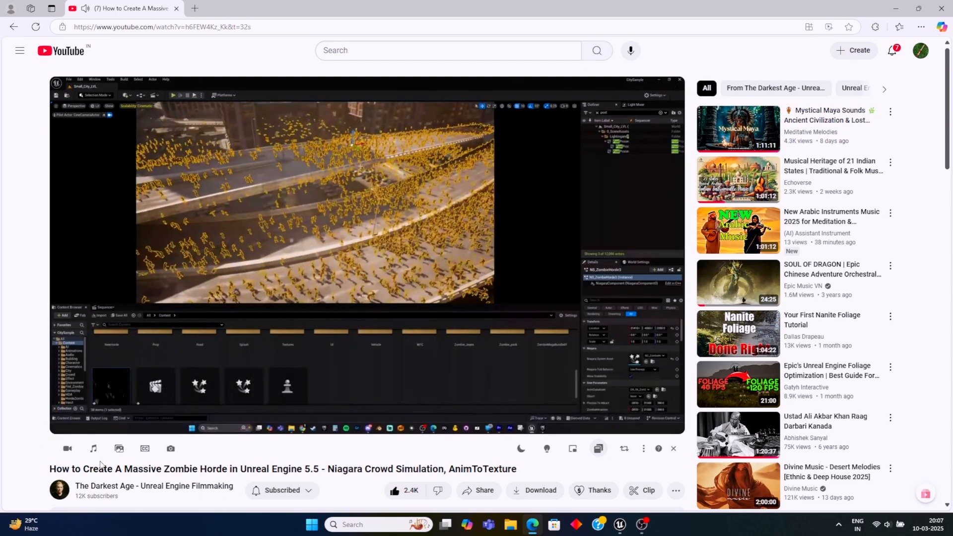
Step: Switch to the browser, look over the zombie horde Niagara crowd tutorial on YouTube, and pause the video
scroll(218, 452, down, 3)
scroll(231, 437, up, 2)
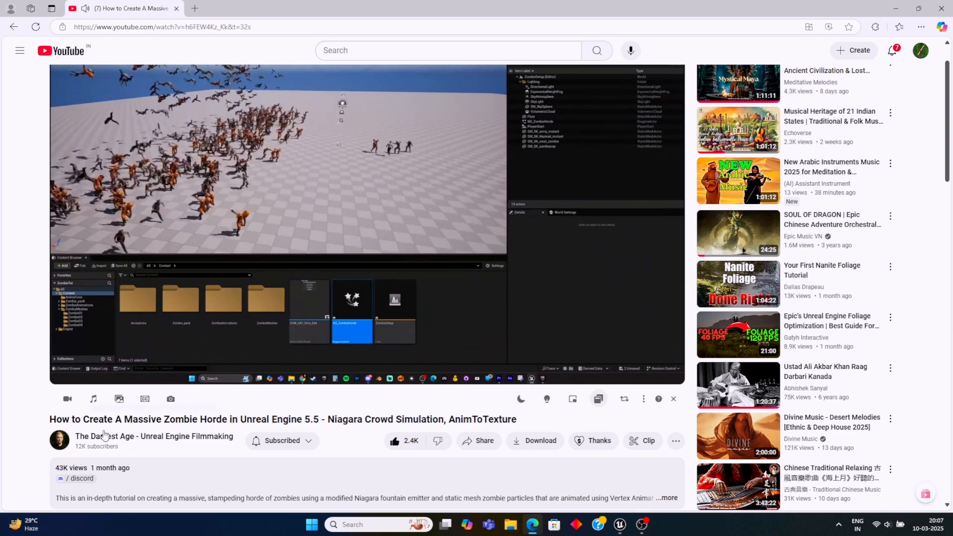
mouse_move(317, 255)
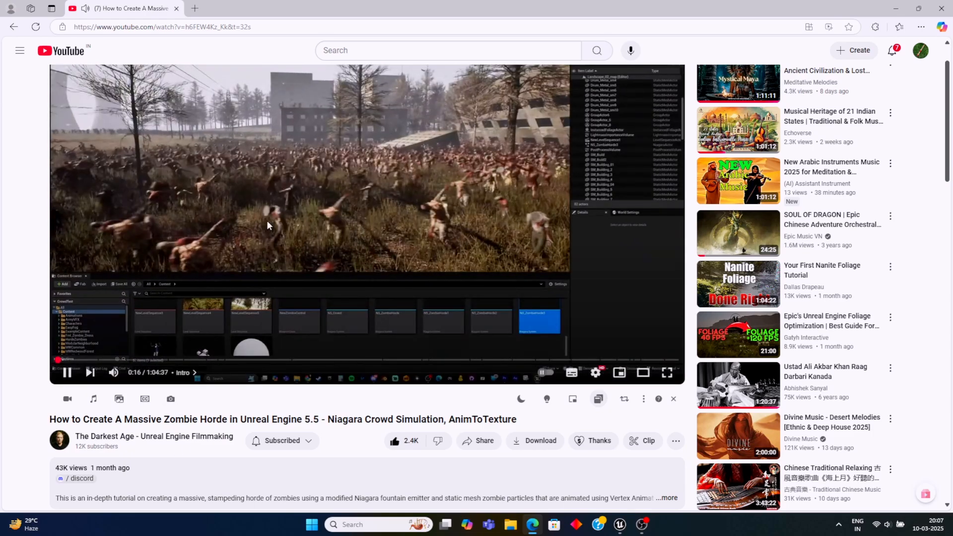
scroll(336, 229, up, 1)
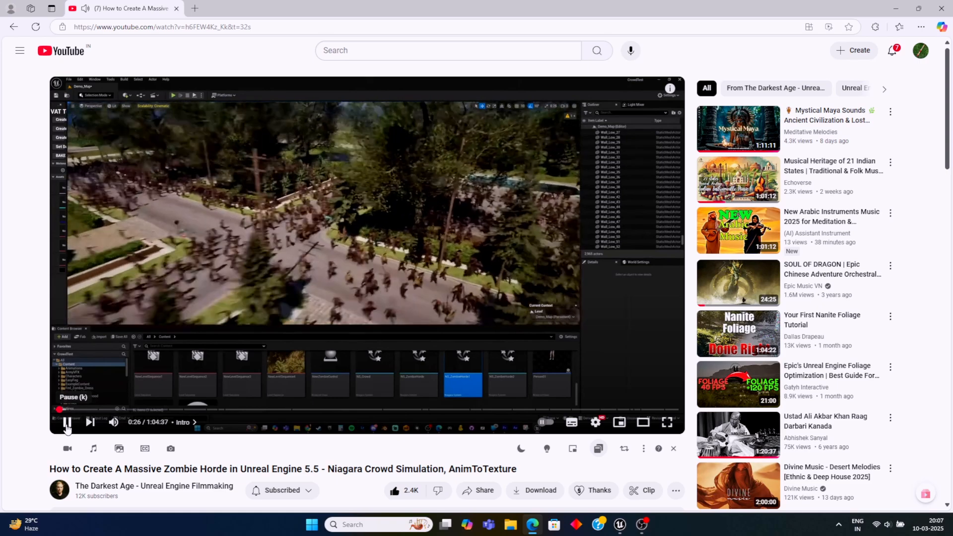
click(67, 423)
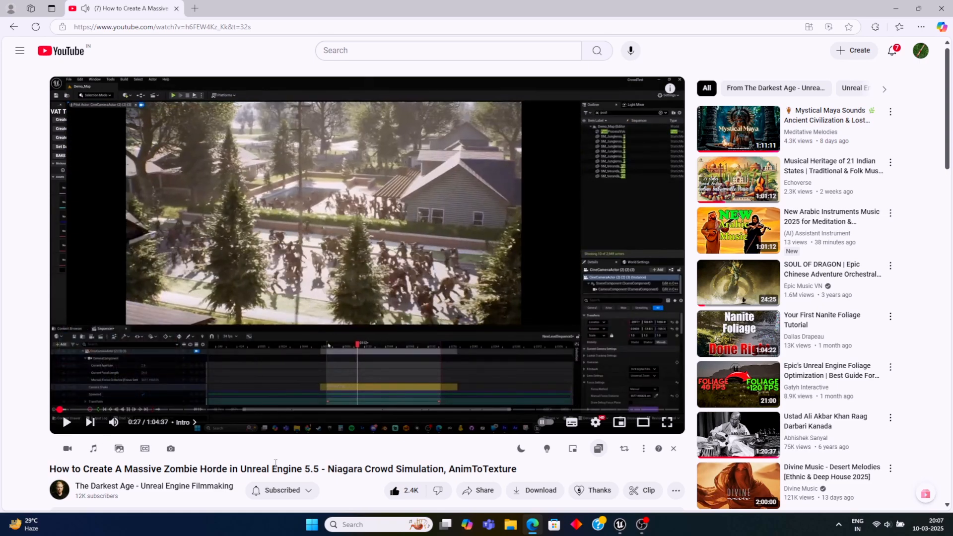
Step: Follow the Trash Praxis tool's GitHub link in the expanded video description and download the raw EUW_VAT_Utils_544.uasset file
scroll(62, 413, down, 3)
click(669, 398)
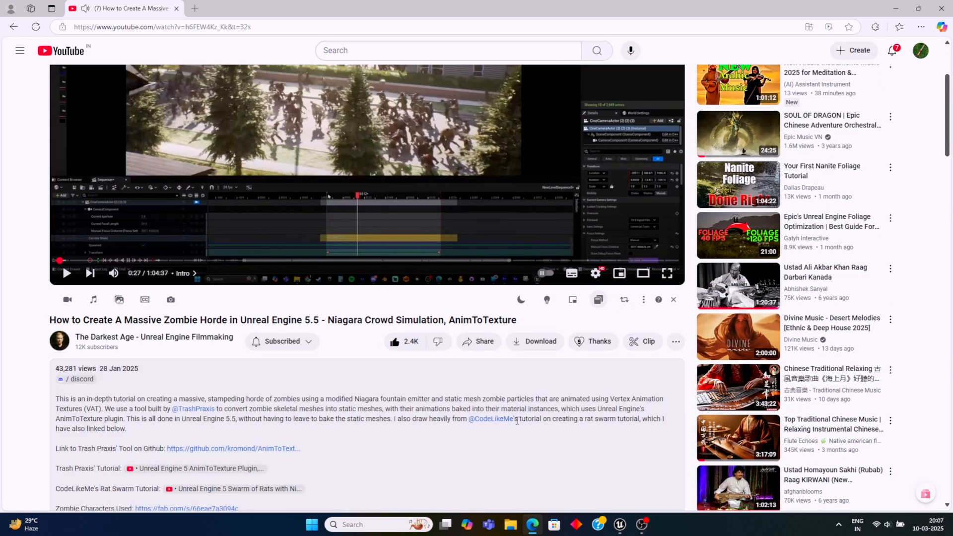
scroll(420, 432, down, 4)
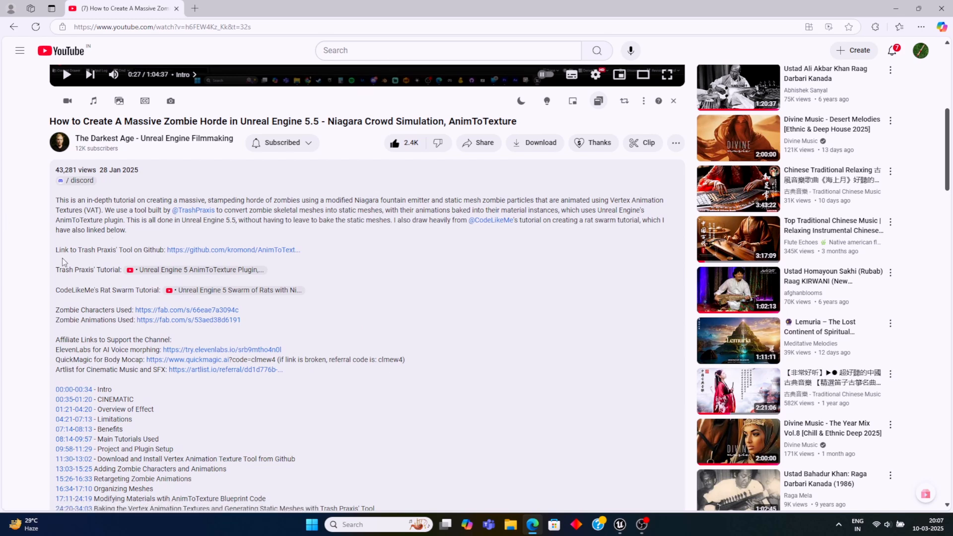
click(216, 250)
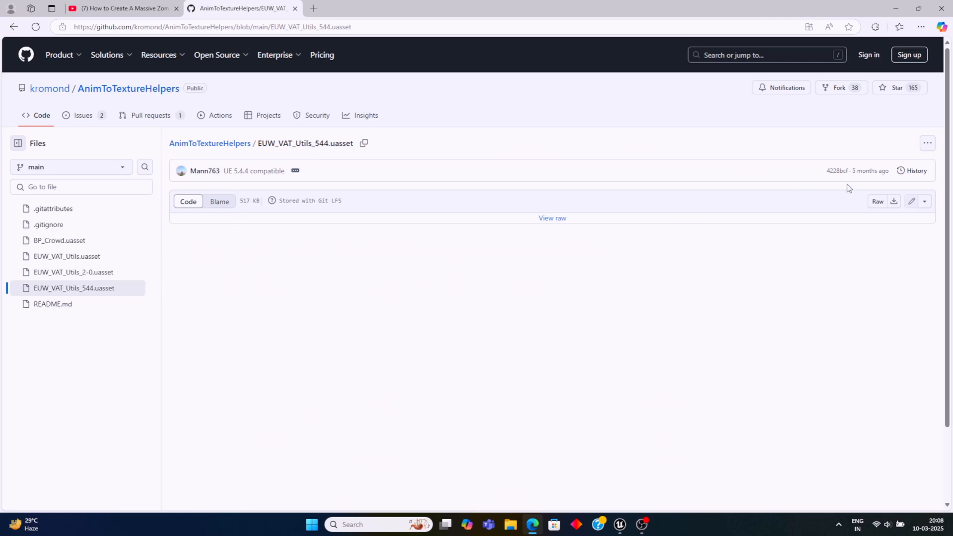
click(894, 203)
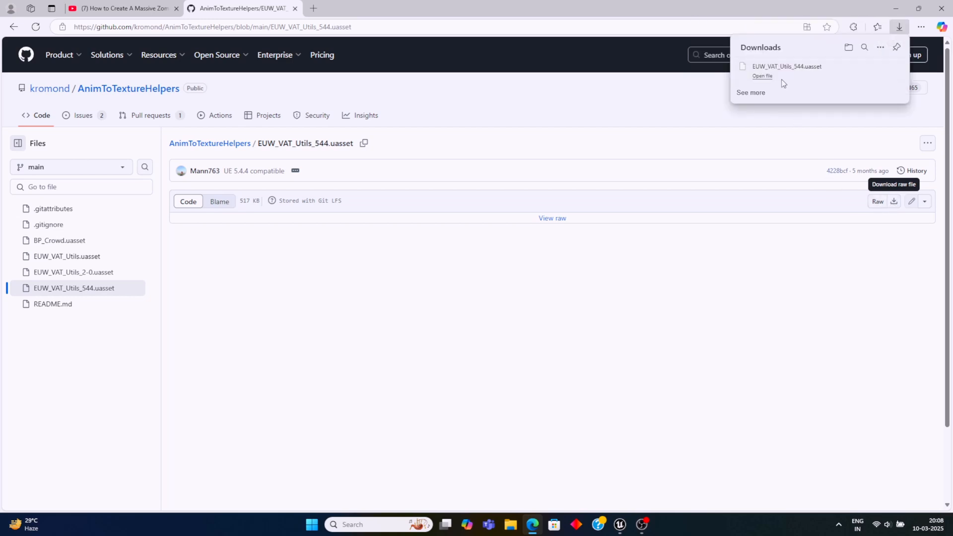
Step: Switch to File Explorer, select the downloaded EUW_VAT_Utils_544.uasset in Downloads, and bring up its file actions for copying
key(super+e)
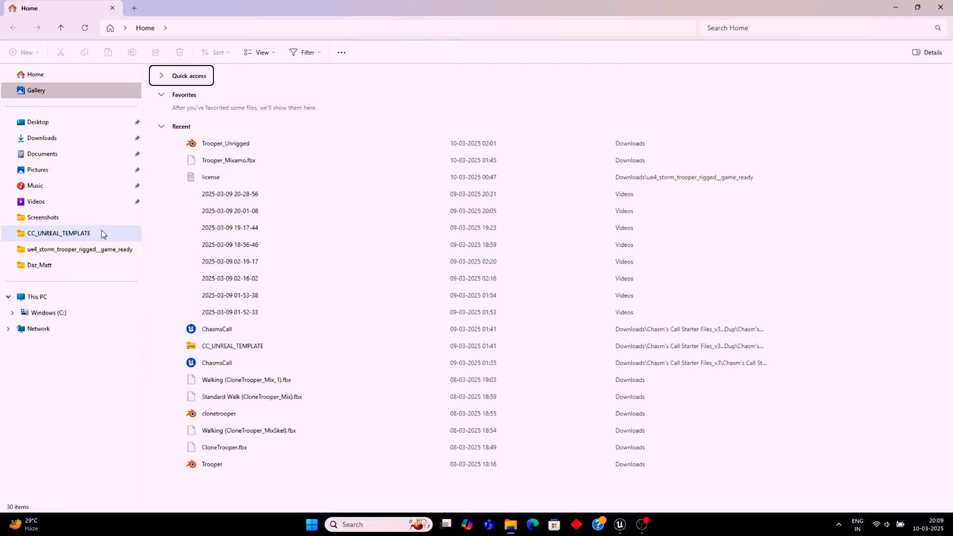
click(59, 140)
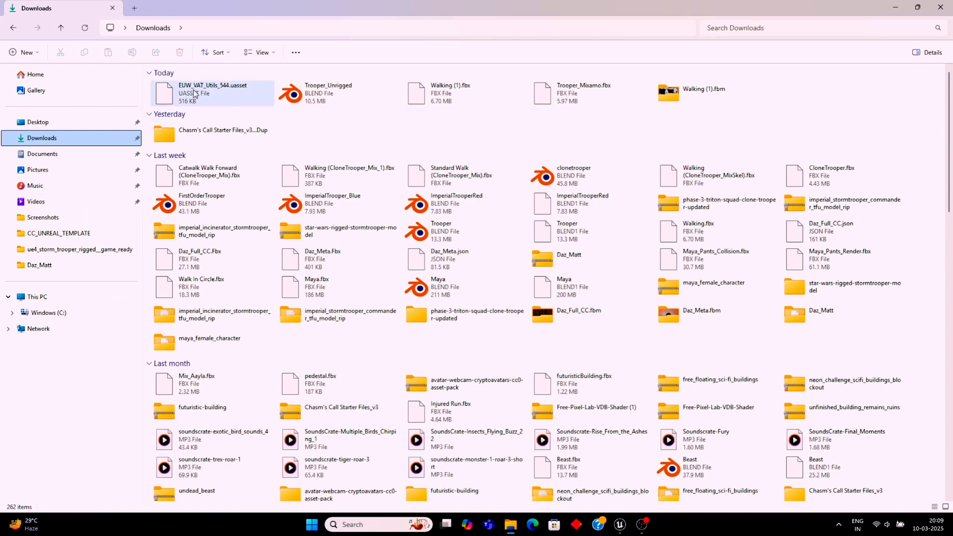
click(194, 94)
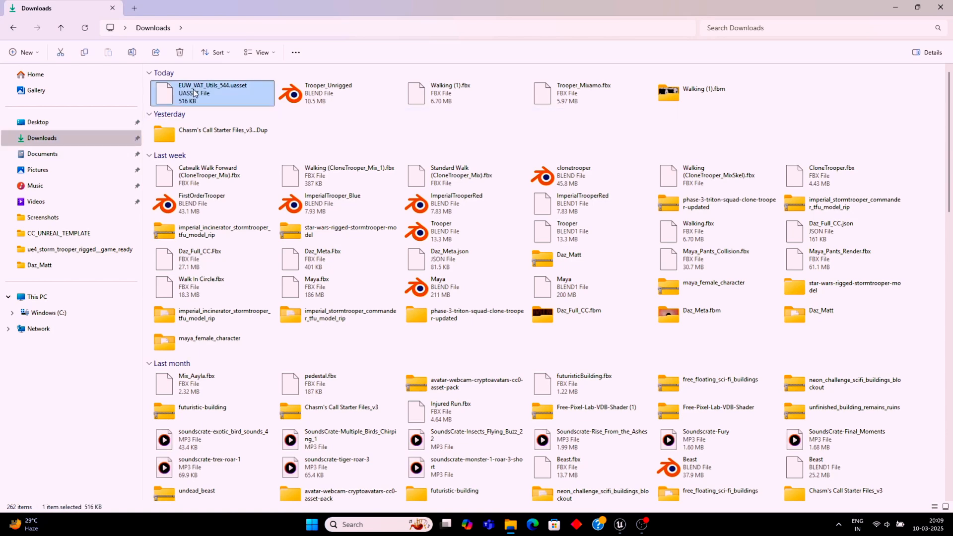
right_click(194, 94)
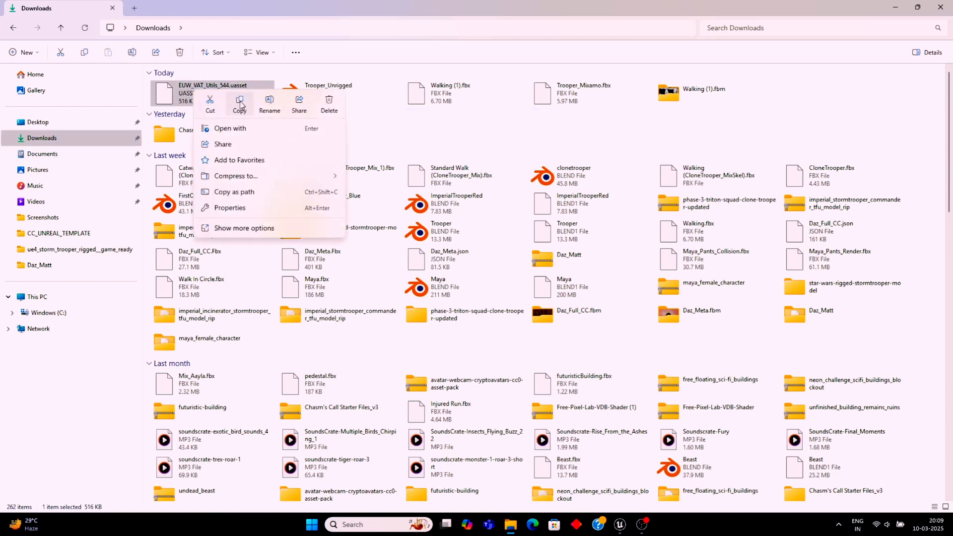
Step: Open the Trooper_Army project's Content folder inside Unreal Projects in Documents to check for EUW_VAT_Utils_544.uasset
click(72, 153)
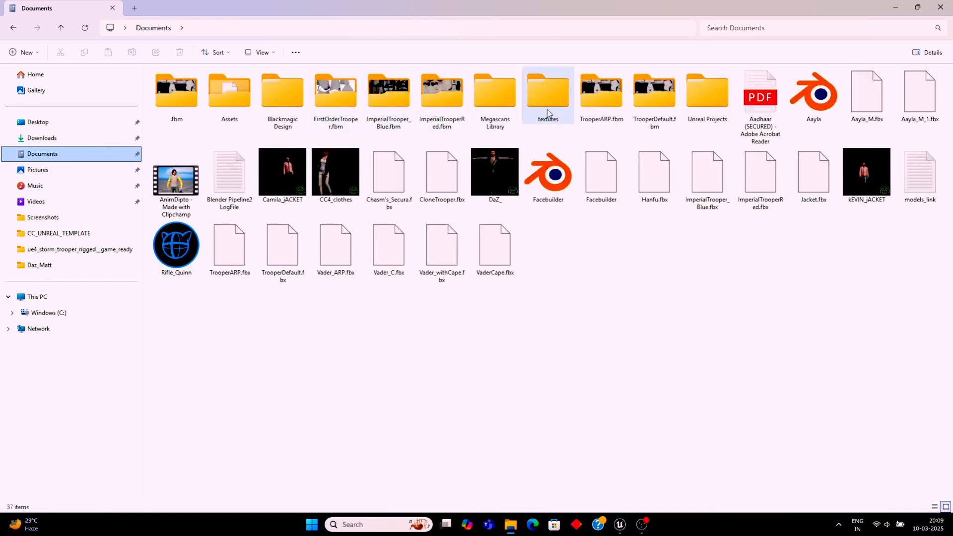
double_click(712, 108)
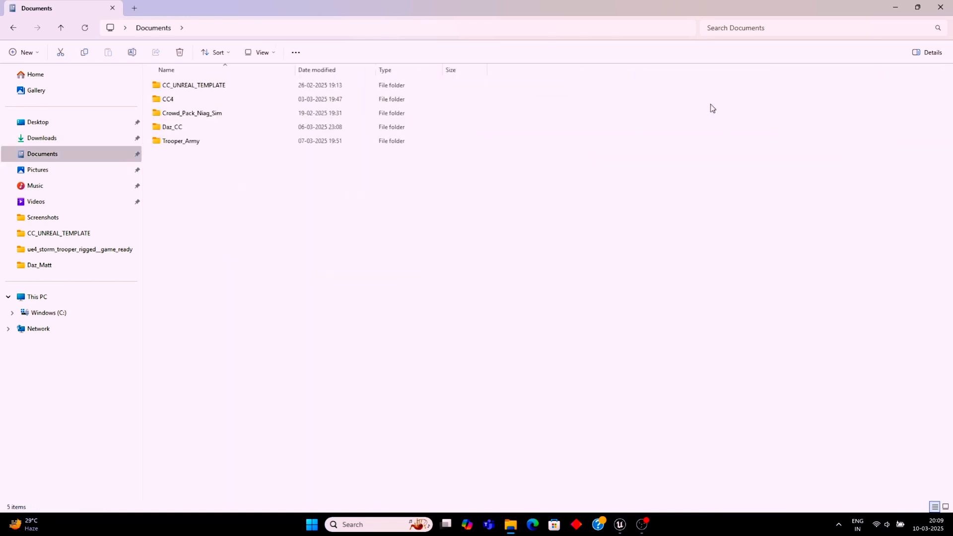
double_click(181, 142)
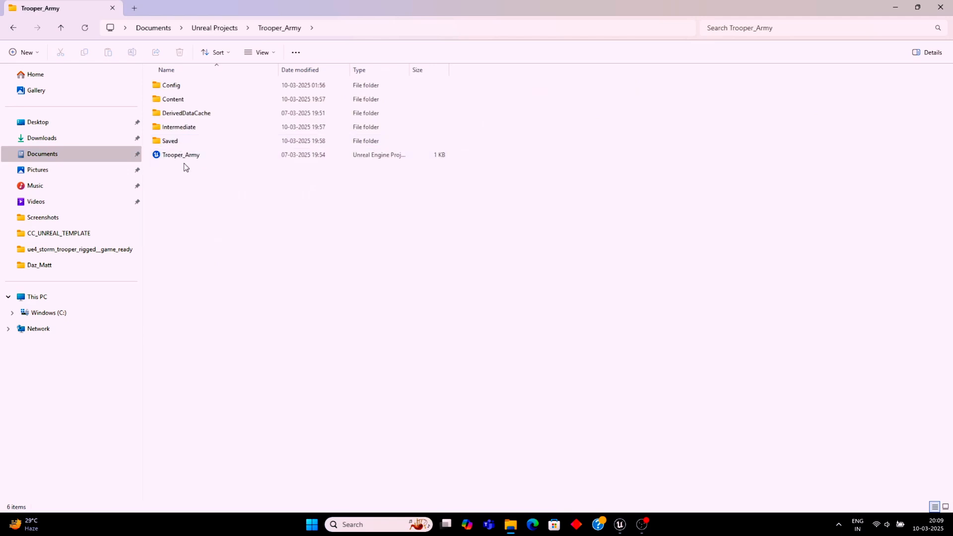
double_click(183, 99)
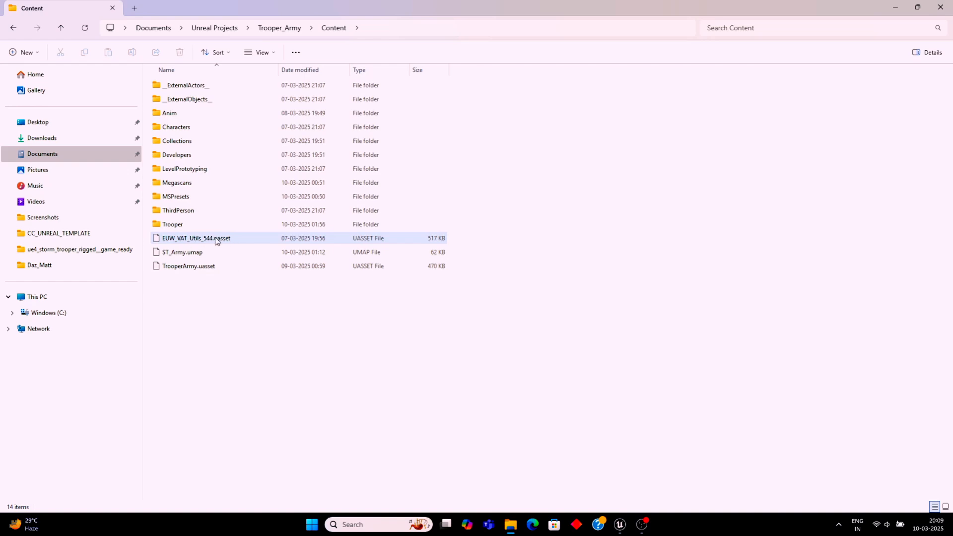
Step: Switch to the Unreal Editor, run the EUW_VAT_Utils_544 editor utility widget, and dock its VAT Tools window beside the level viewport
click(620, 525)
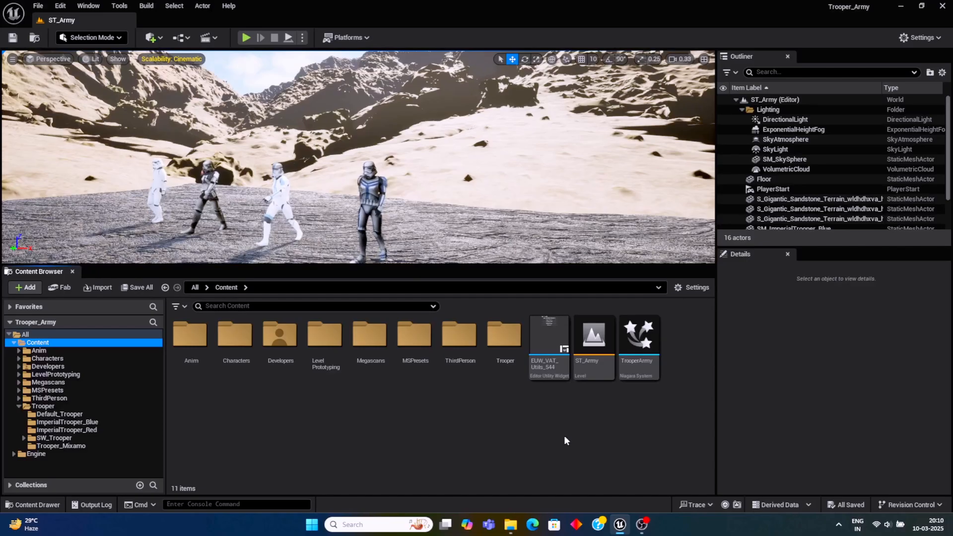
right_click(546, 367)
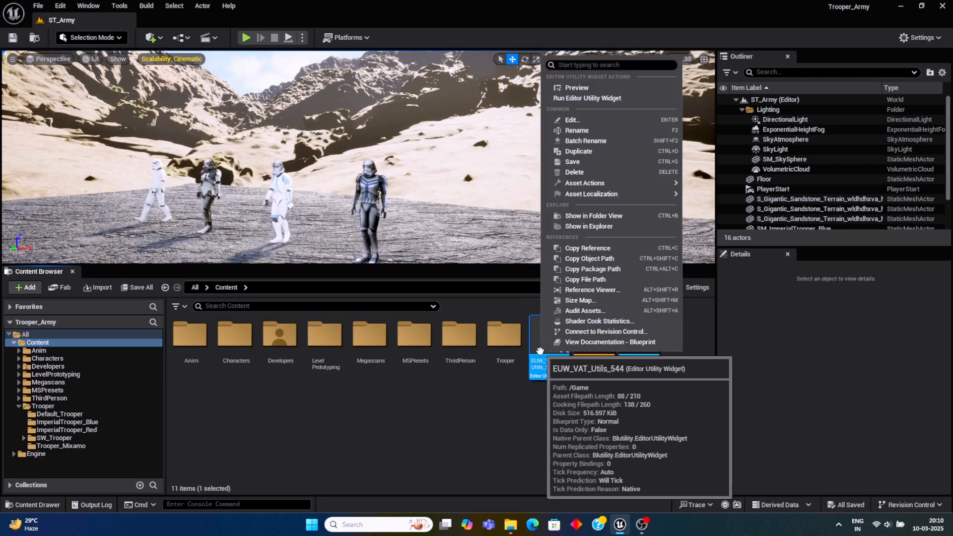
click(582, 98)
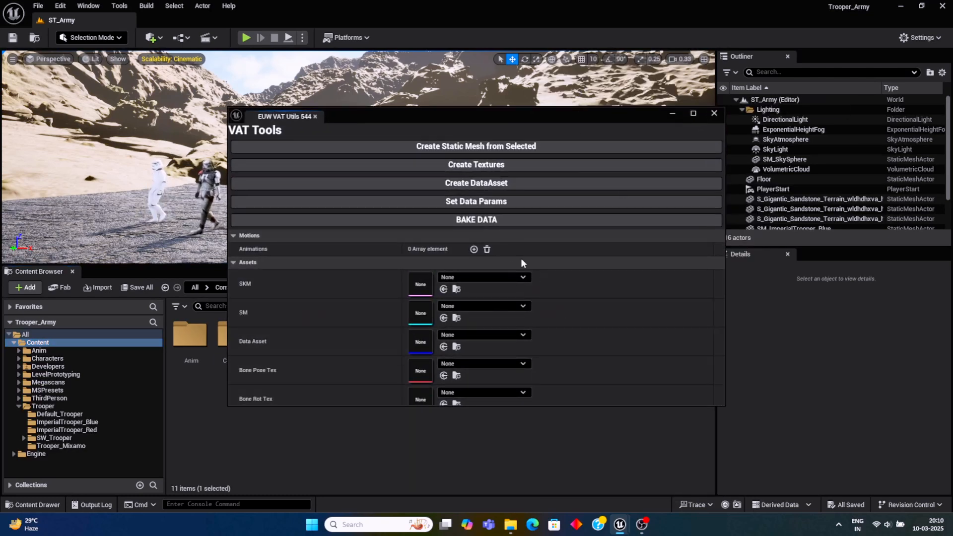
drag(293, 124, 178, 181)
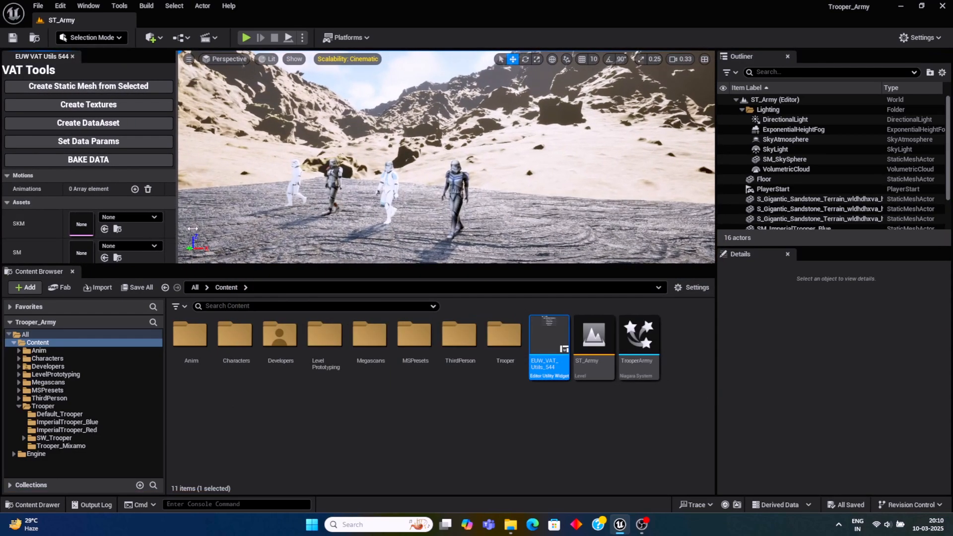
Step: Resize the Content Browser so more of the VAT Tools panel shows while the Content folder's assets stay readable
drag(299, 266, 299, 408)
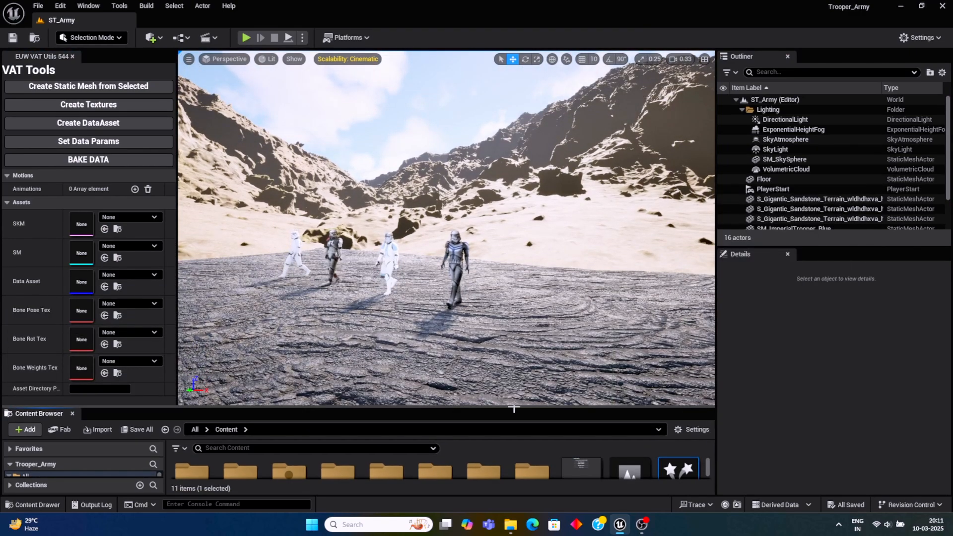
scroll(709, 476, down, 1)
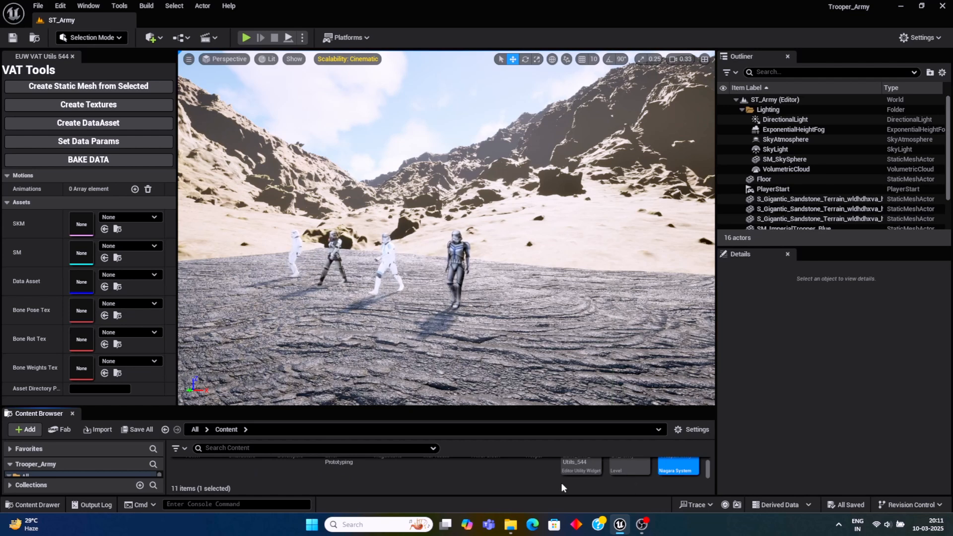
scroll(711, 474, up, 1)
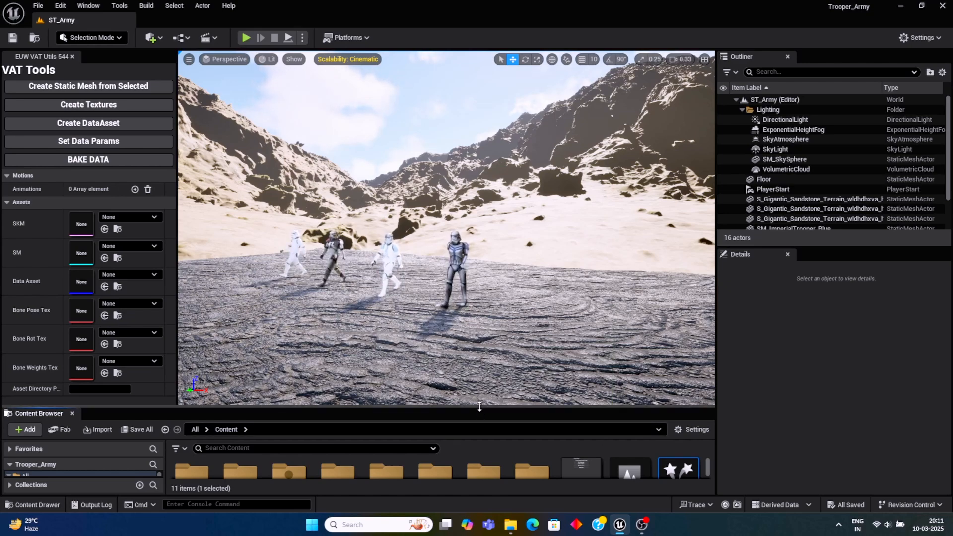
drag(479, 408, 481, 351)
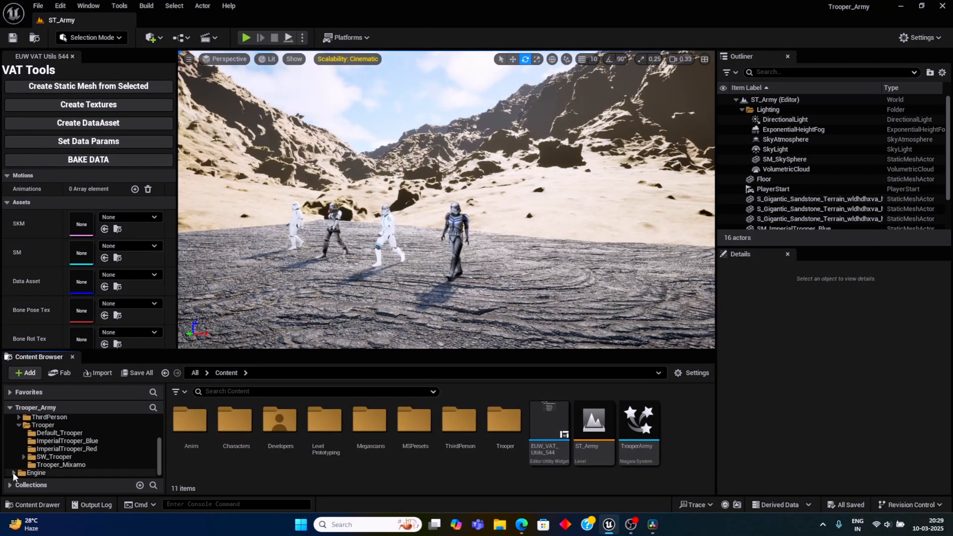
Step: Expand the Engine plugins in a widened Content Browser folder tree and locate the AnimToTexture Content folder
drag(160, 454, 161, 466)
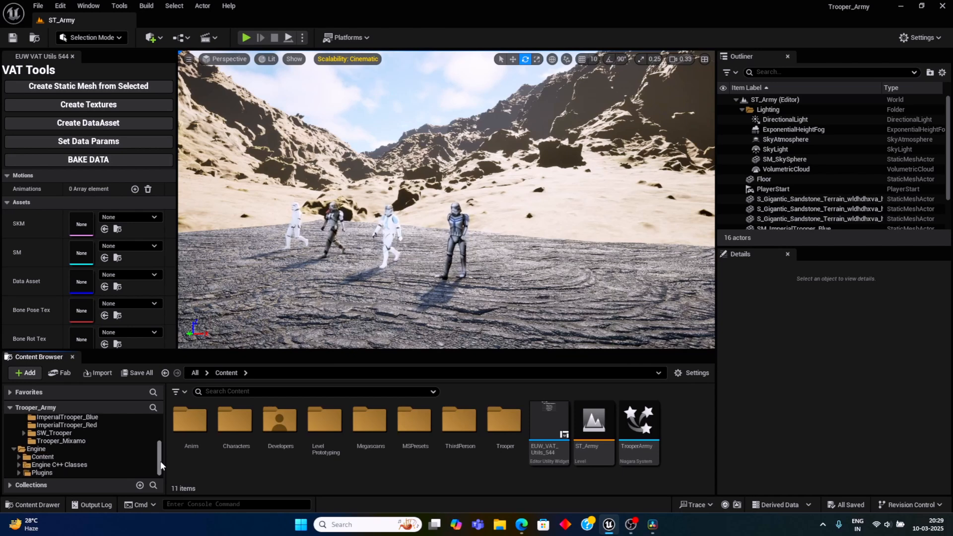
click(18, 472)
drag(167, 461, 213, 466)
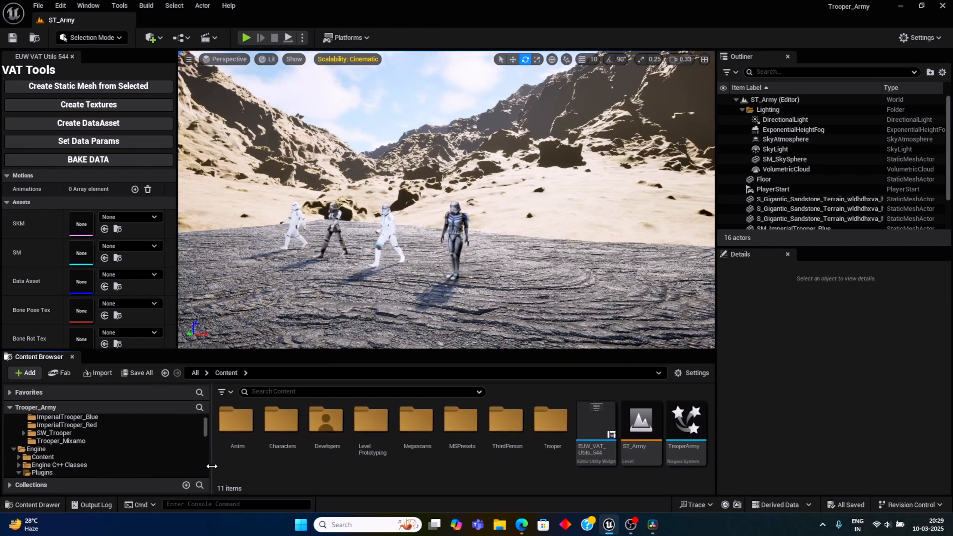
scroll(158, 454, down, 8)
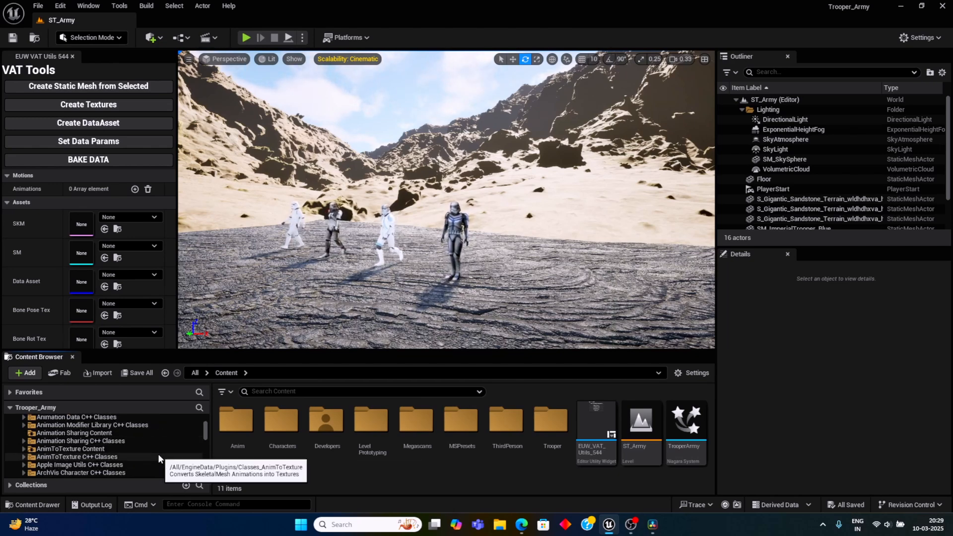
scroll(158, 454, down, 4)
scroll(158, 454, up, 4)
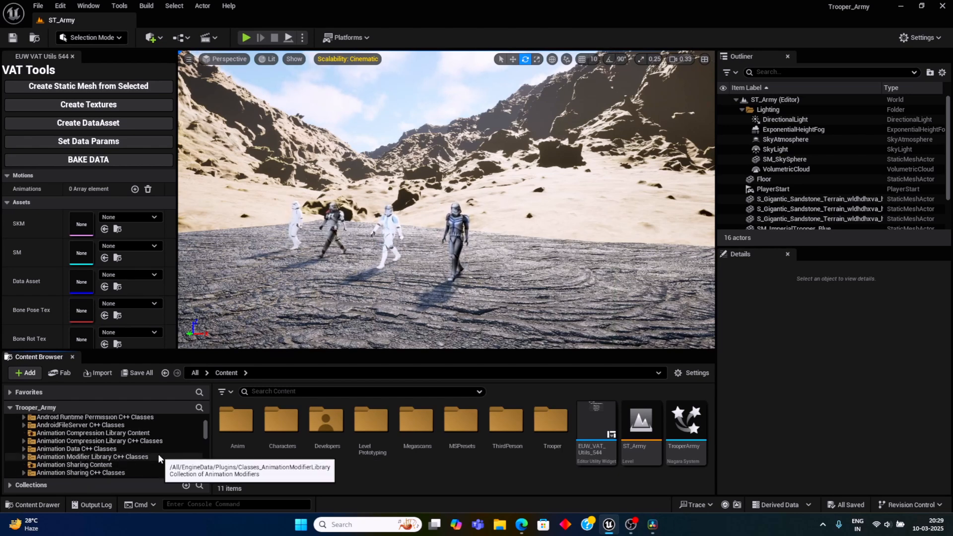
scroll(158, 454, down, 2)
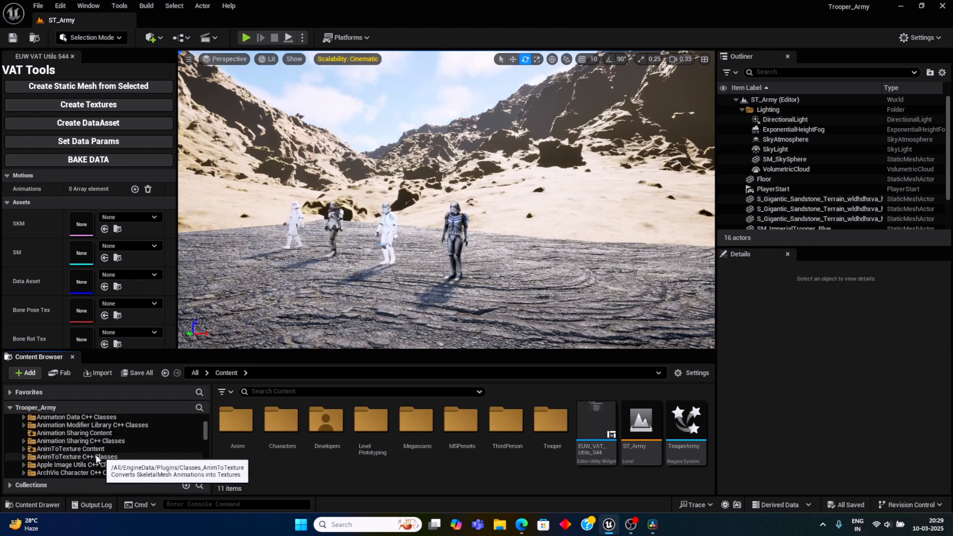
Step: Open the Mannequin folder inside AnimToTexture Content's Characters folder
click(24, 449)
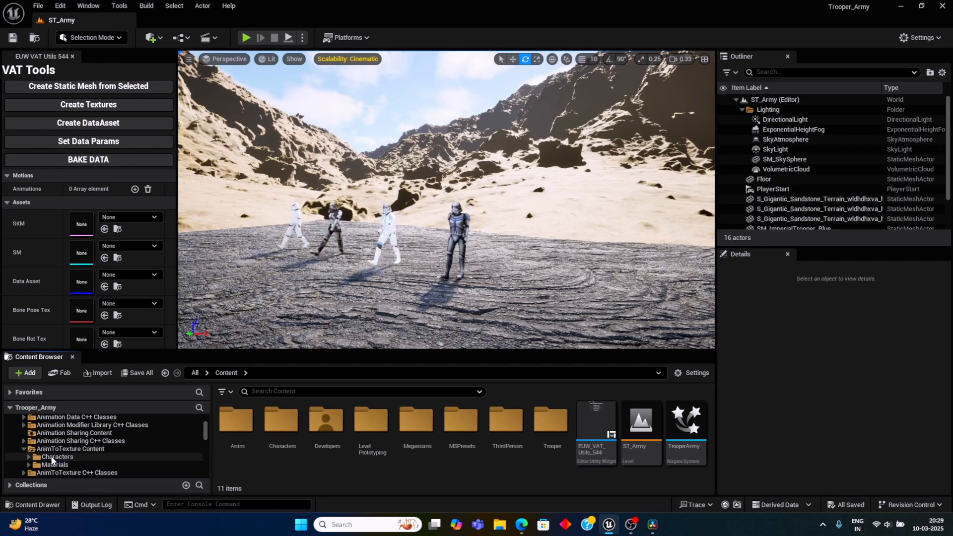
click(51, 456)
double_click(238, 421)
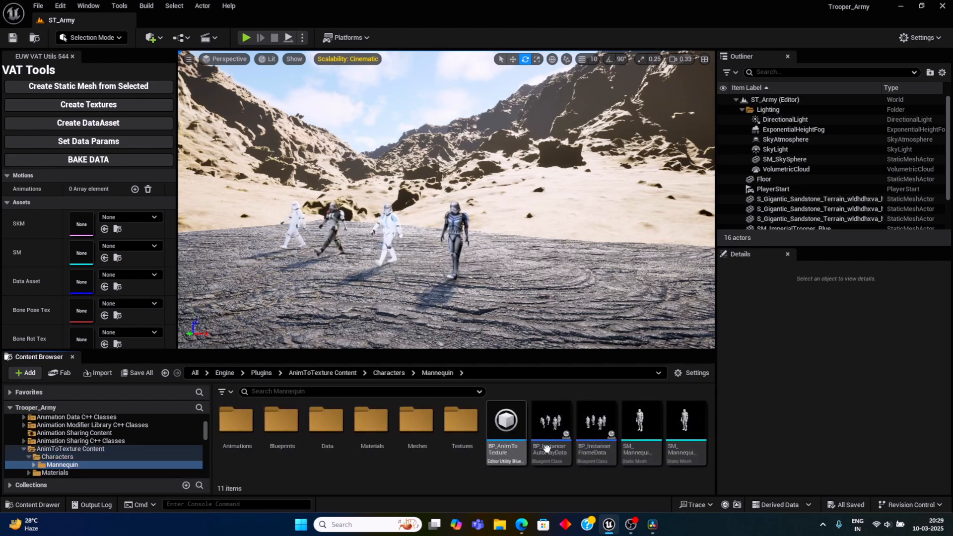
Step: Open the BP_InstancerAutoPlayData blueprint, show its 3D preview, and select the InstancedStaticMesh component
double_click(553, 431)
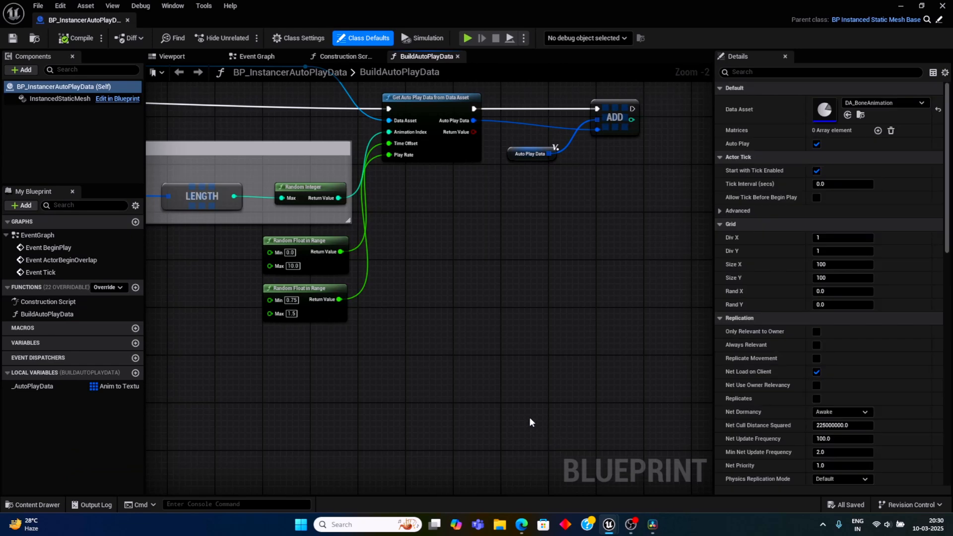
click(197, 58)
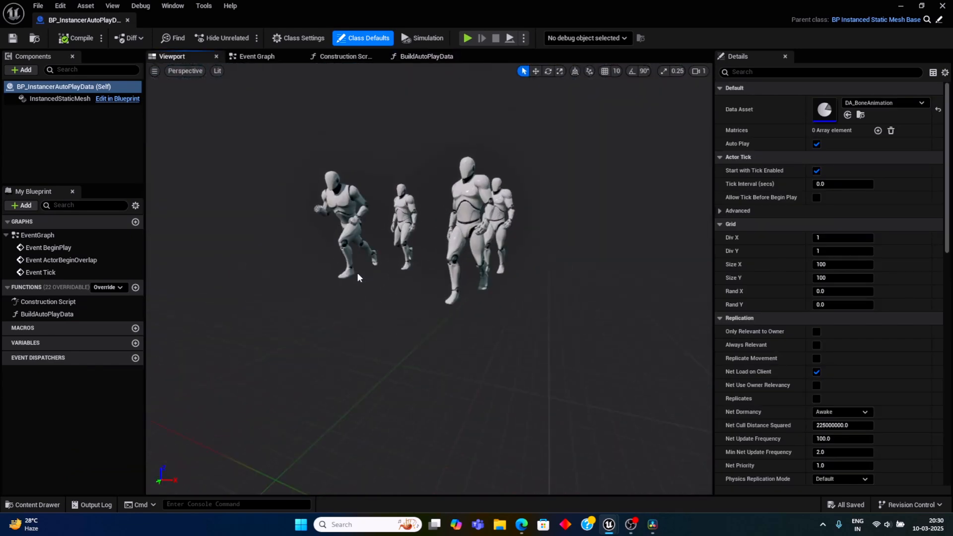
click(69, 98)
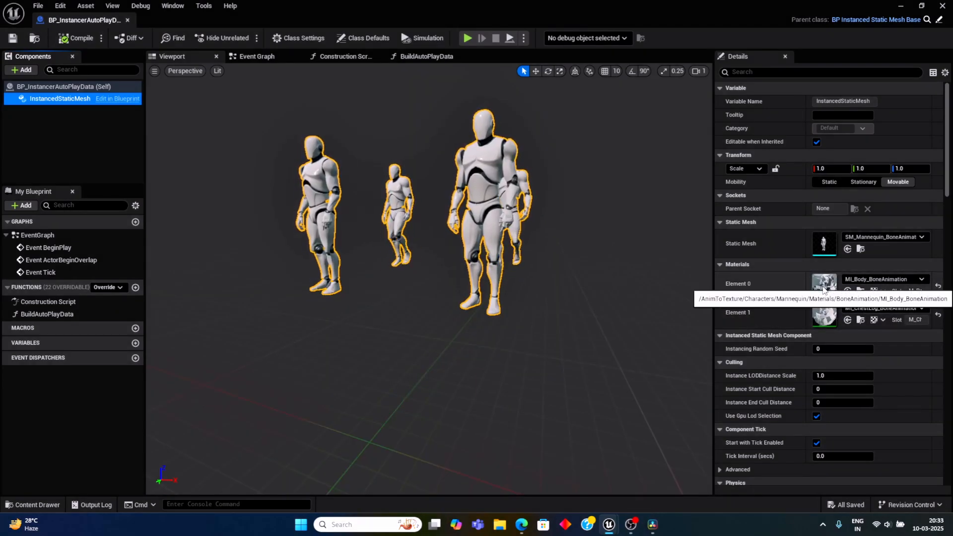
Step: Open the component's Element 0 material instance MI_Body_BoneAnimation, and from it open the parent material M_Body_BoneAnimation
double_click(825, 288)
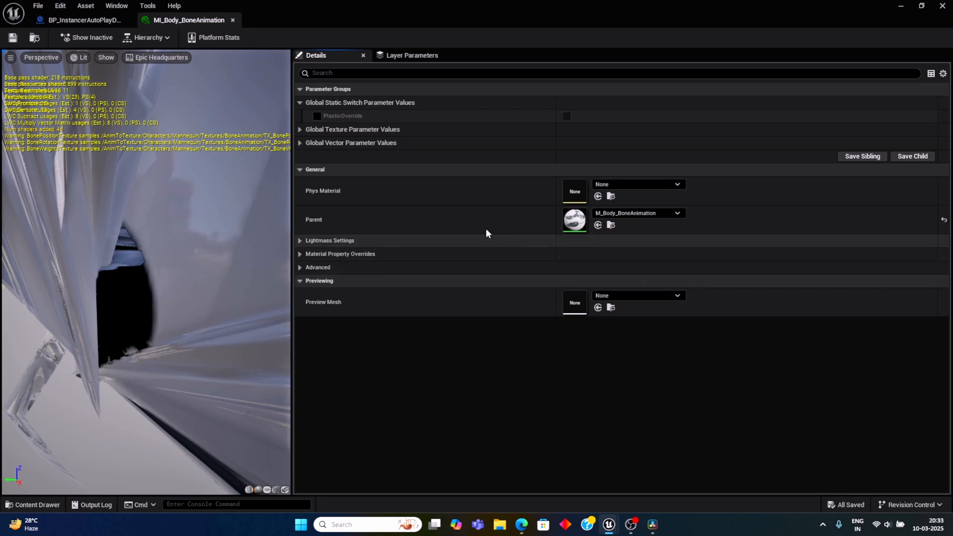
scroll(159, 293, down, 5)
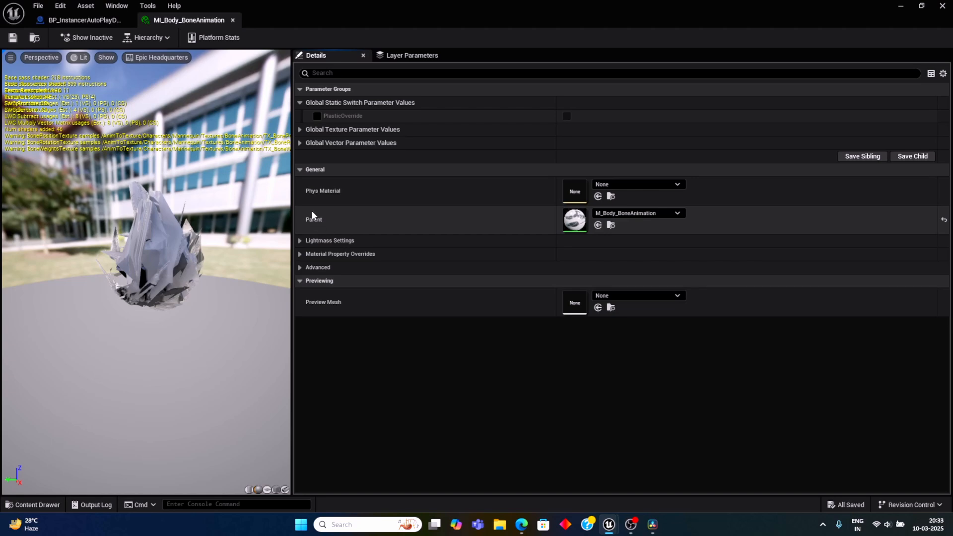
double_click(575, 220)
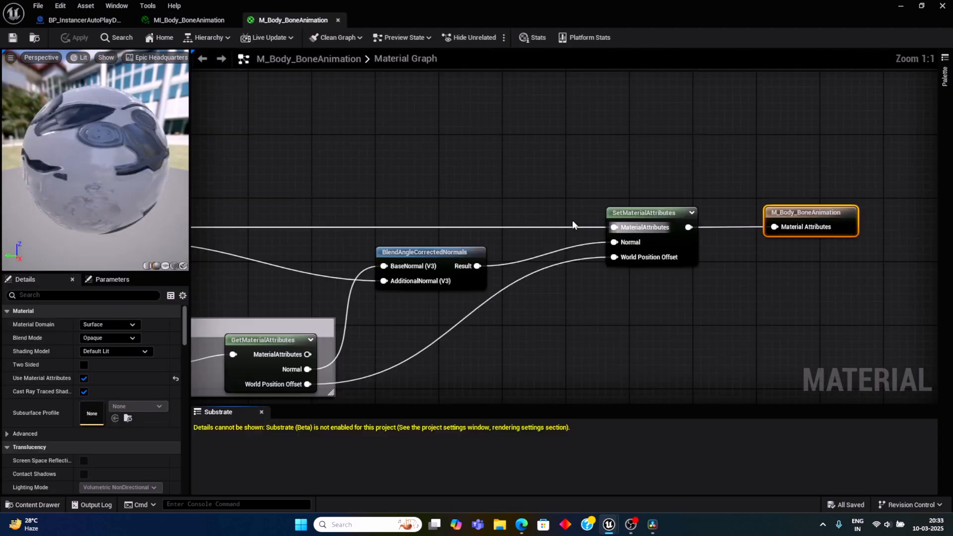
Step: Copy the Bone Animation group with its attached GetMaterialAttributes, BlendAngleCorrectedNormals and SetMaterialAttributes nodes, leaving out the result node
scroll(413, 315, down, 4)
right_drag(374, 334, 591, 277)
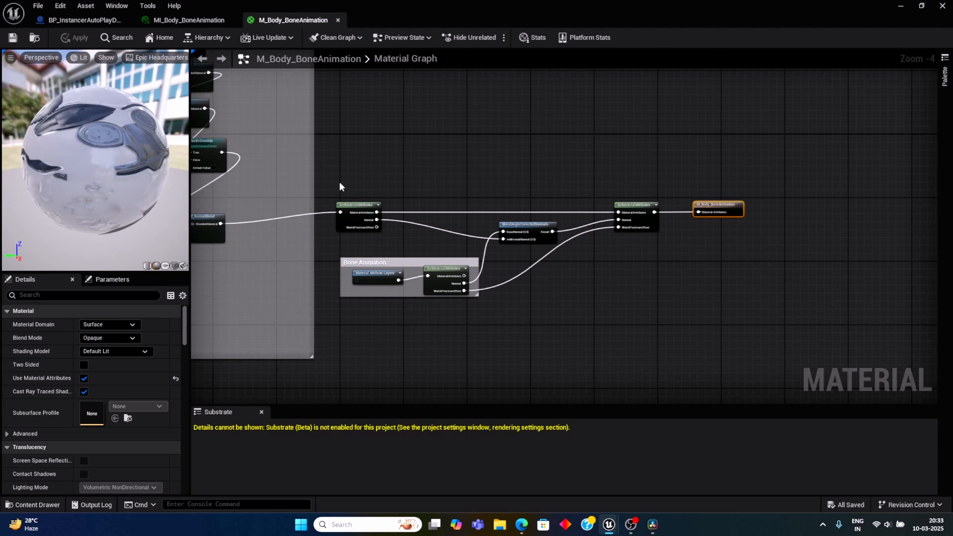
drag(334, 170, 666, 324)
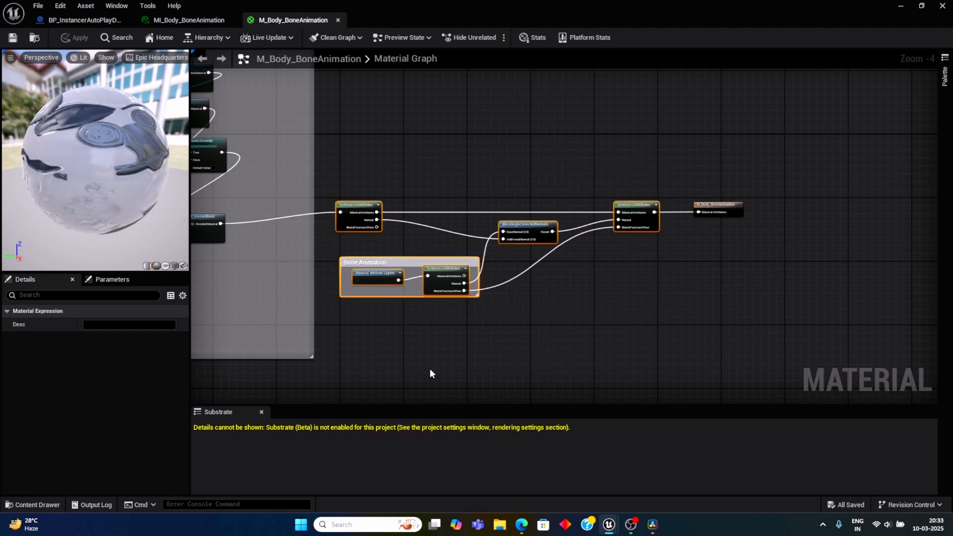
click(599, 350)
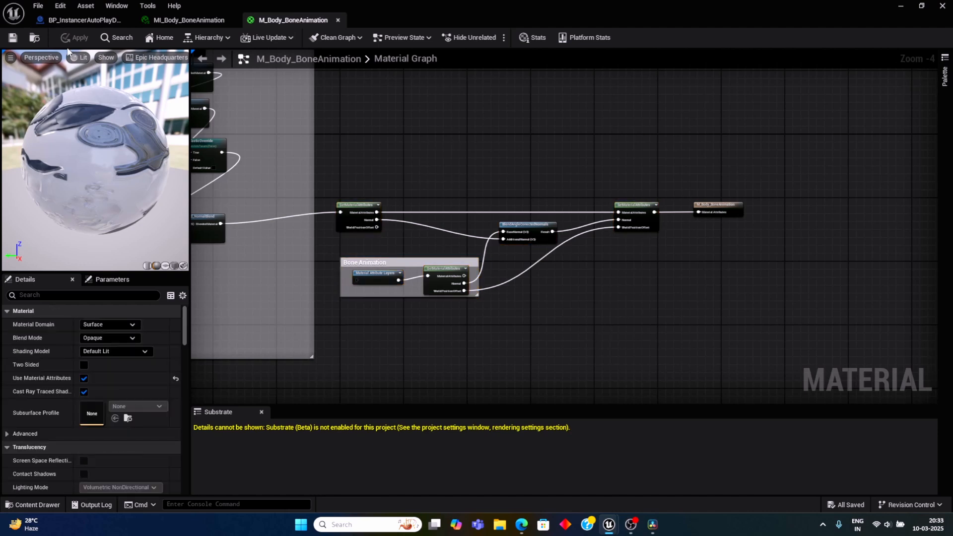
Step: Save M_Body_BoneAnimation and close the material, material instance and blueprint editors to return to the ST_Army level
click(12, 37)
click(337, 20)
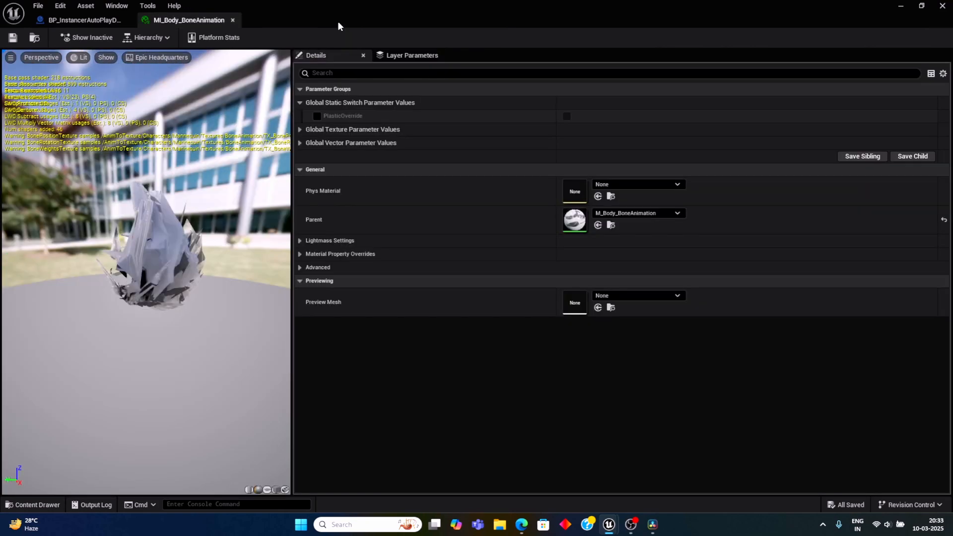
click(233, 20)
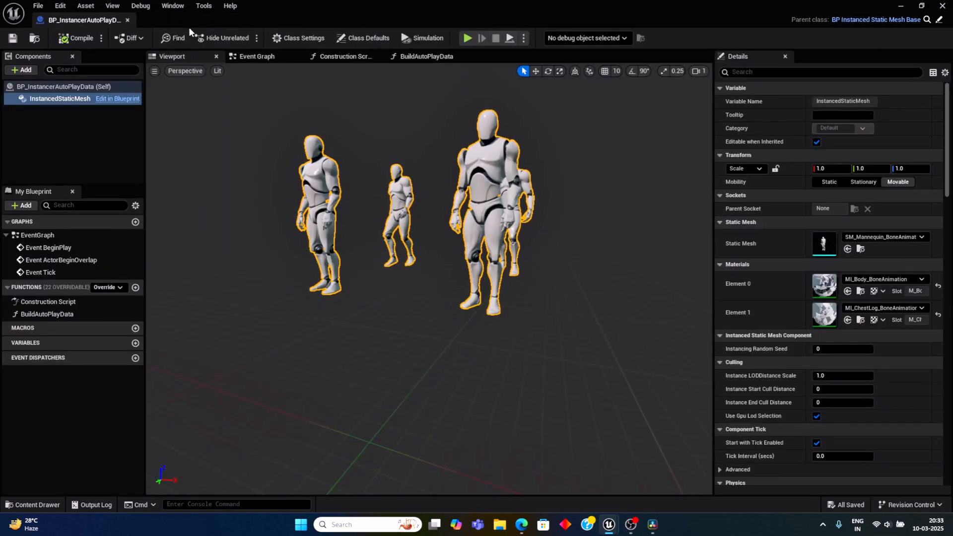
click(134, 20)
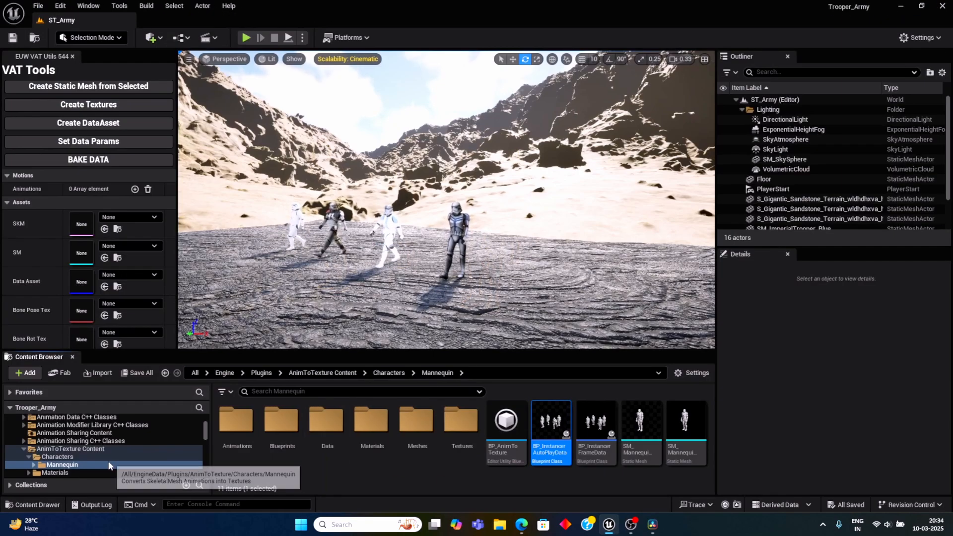
Step: Go to the project's Trooper/Trooper_Mixamo folder and open the Body material
scroll(108, 463, up, 2)
scroll(109, 465, up, 4)
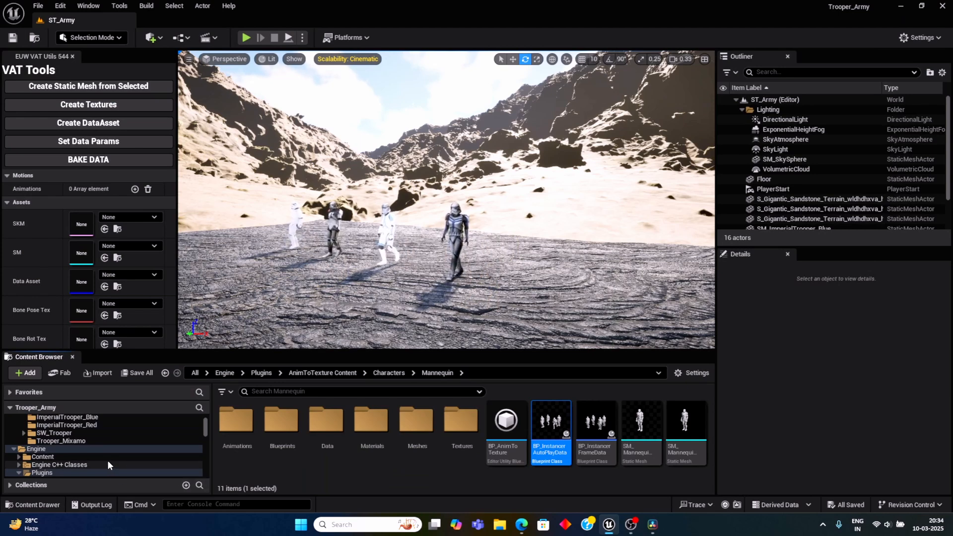
click(50, 433)
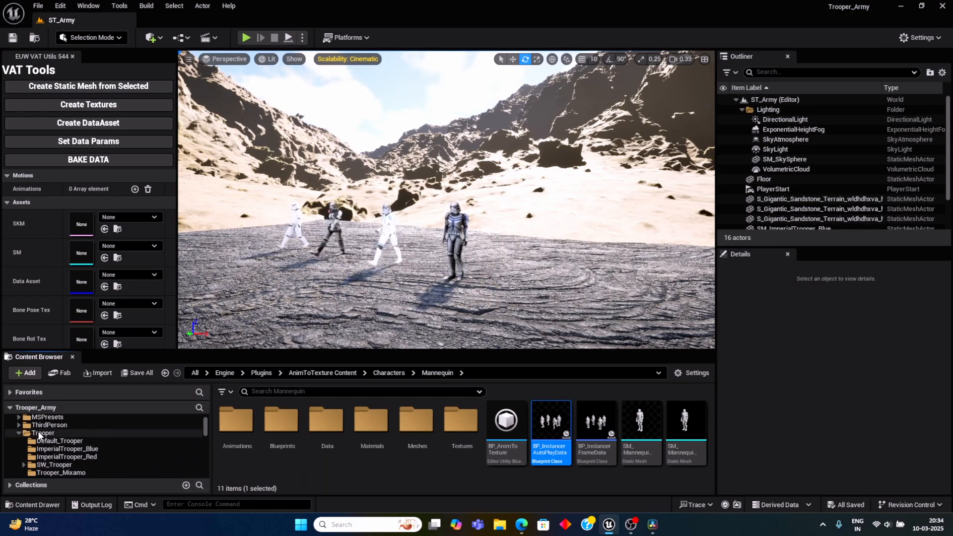
double_click(416, 421)
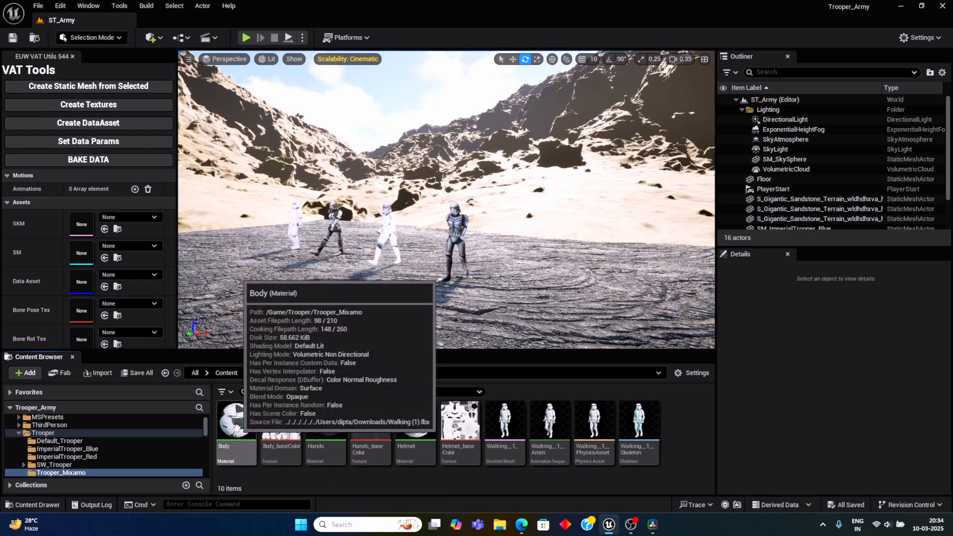
click(238, 430)
double_click(238, 431)
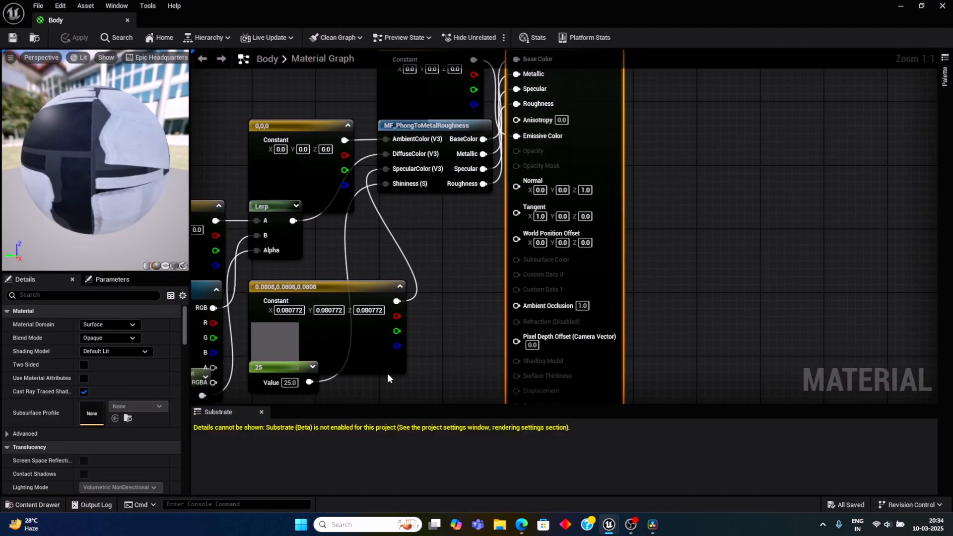
Step: Paste the copied Bone Animation nodes into the Body material graph and place them in the empty area beyond the result node
scroll(431, 297, down, 2)
right_drag(651, 362, 505, 362)
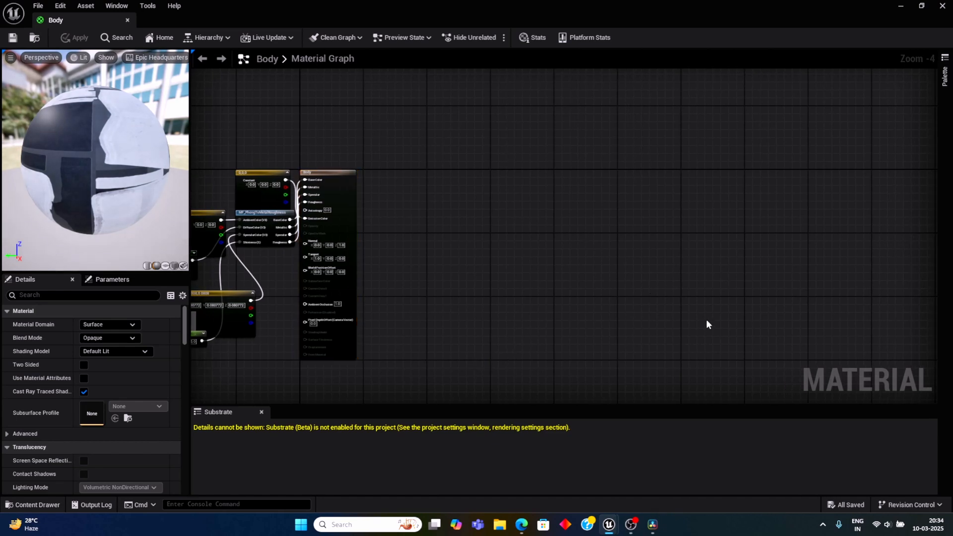
key(ctrl+v)
drag(644, 288, 543, 192)
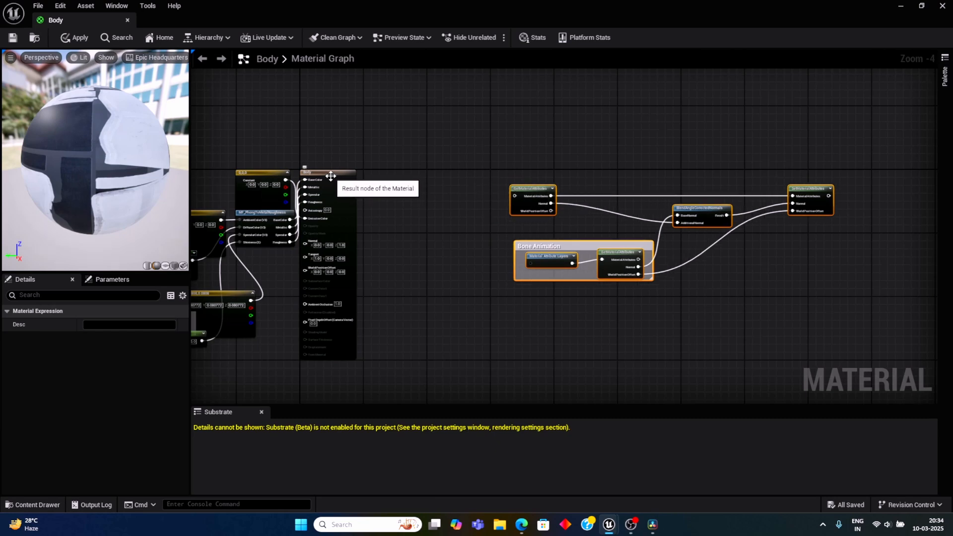
Step: Shift the Body result node slightly toward the pasted nodes and add a MakeMaterialAttributes node between them
drag(331, 175, 358, 176)
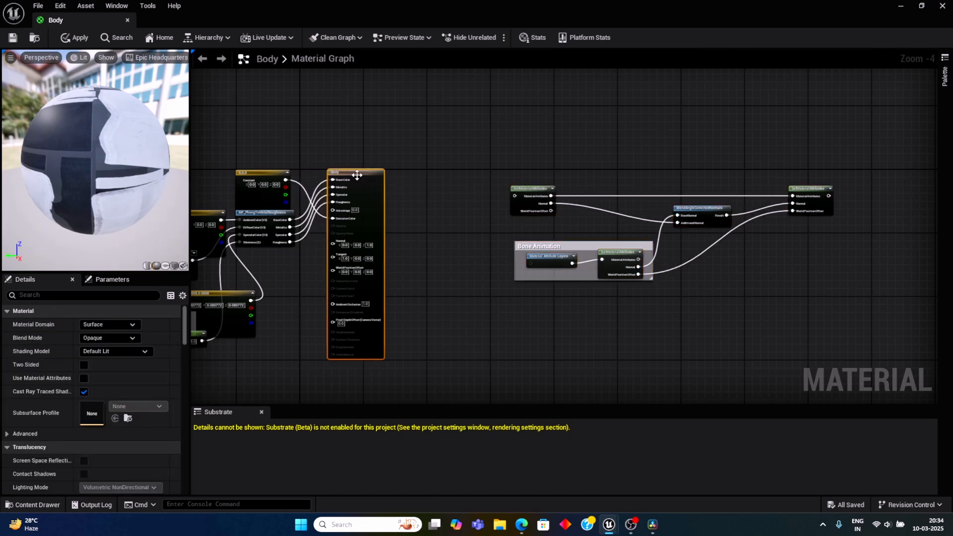
right_click(409, 216)
click(436, 183)
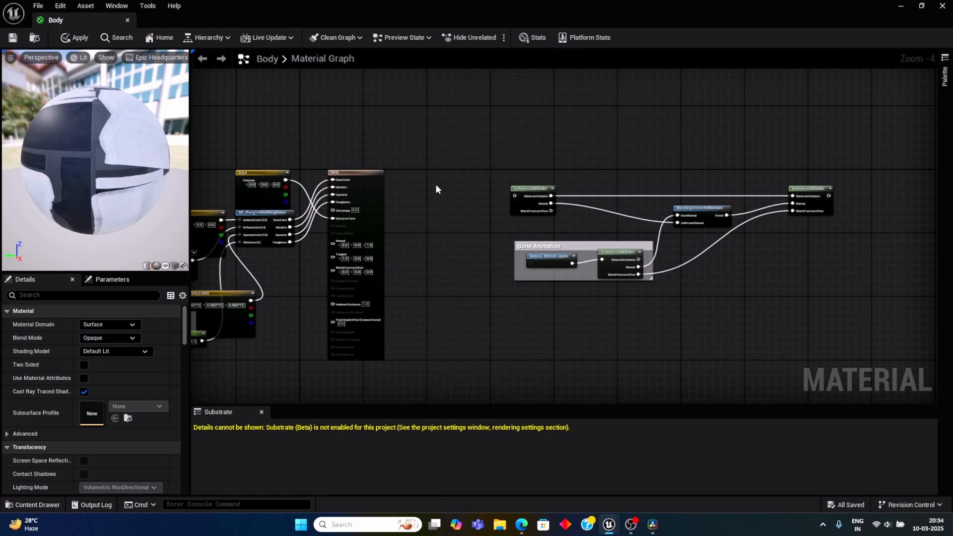
right_click(414, 219)
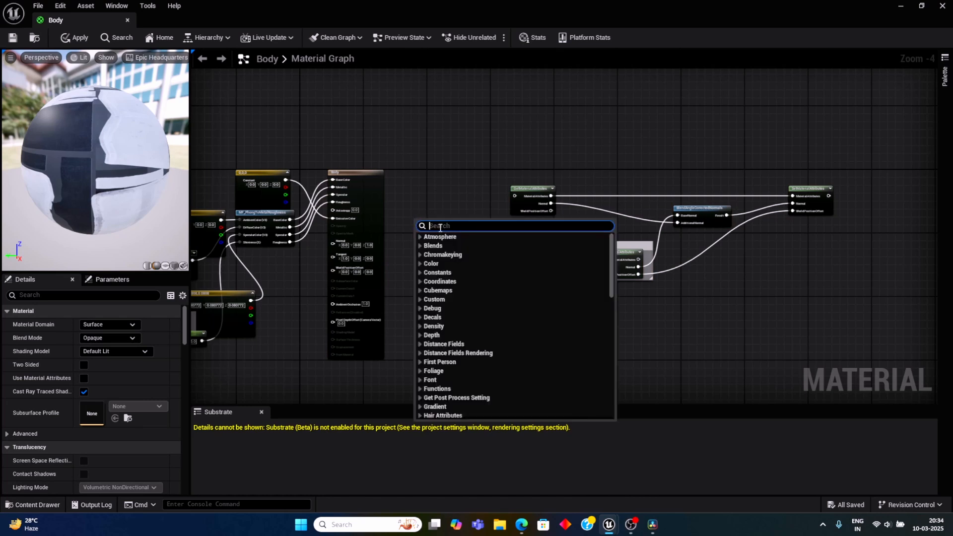
text(makem)
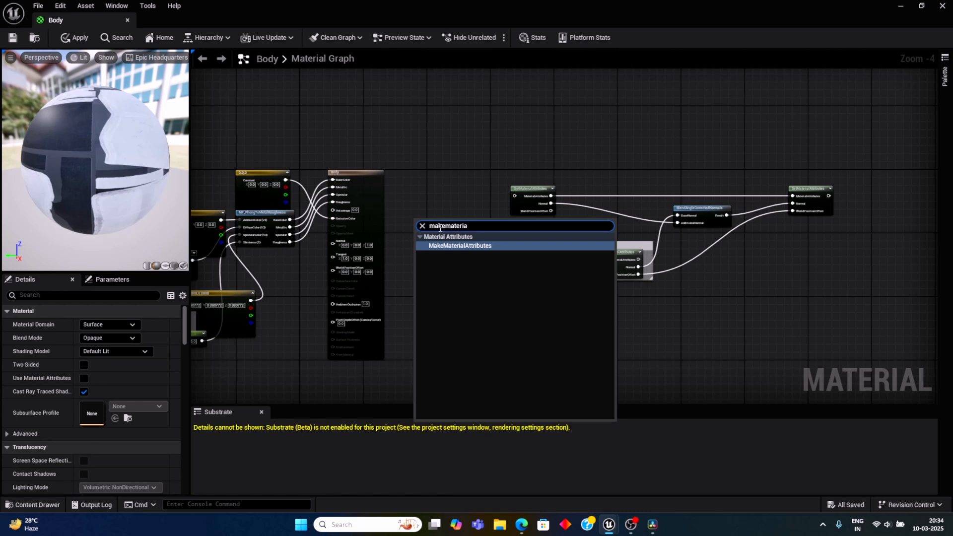
text(ateria)
click(454, 246)
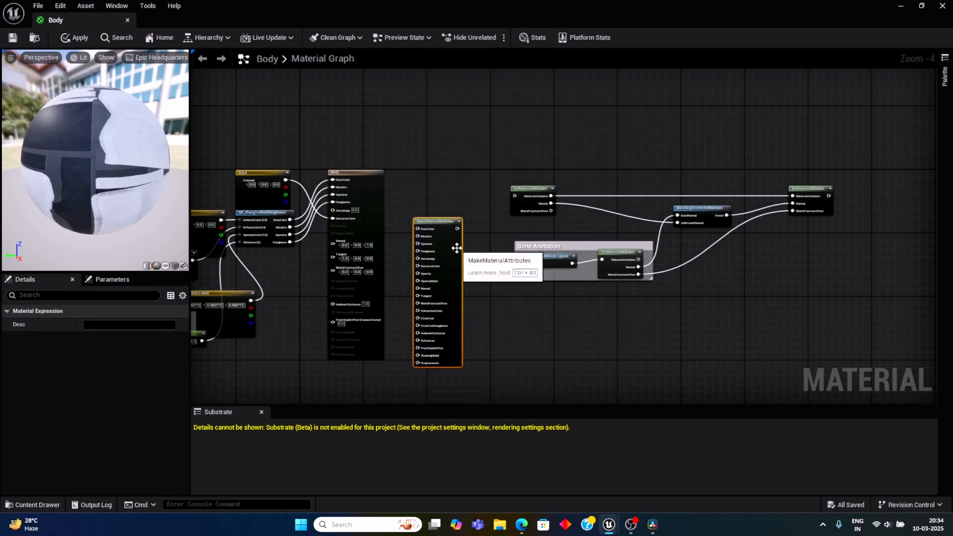
drag(434, 221, 437, 182)
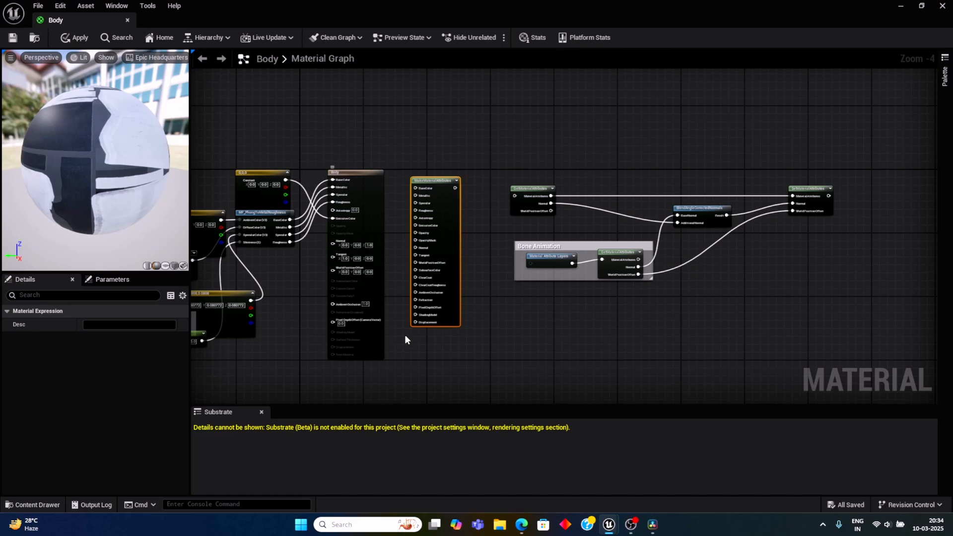
Step: Move the Base Color, Metallic, Specular, Roughness and Emissive Color connections from the Body result node to the matching MakeMaterialAttributes inputs
scroll(405, 338, up, 3)
right_drag(384, 186, 410, 227)
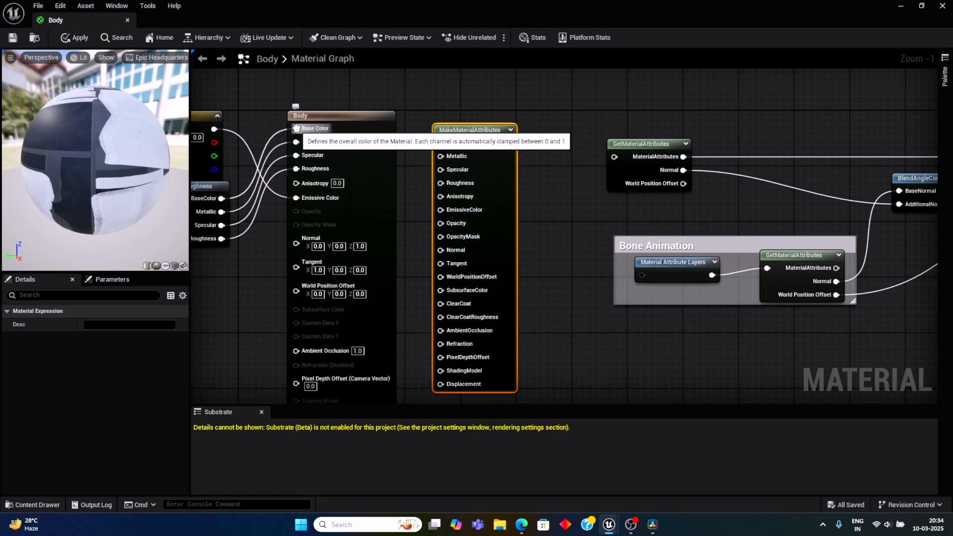
ctrl+drag(296, 128, 440, 143)
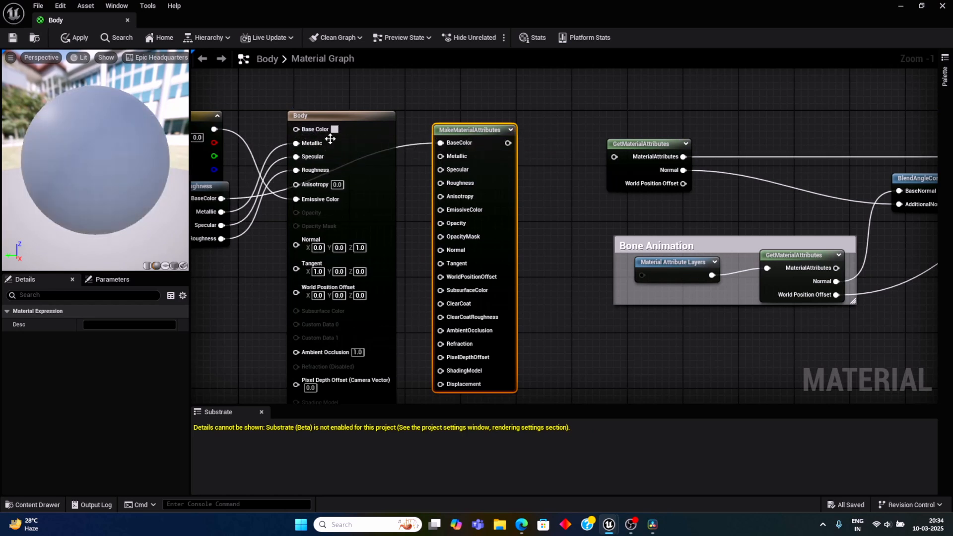
ctrl+drag(297, 144, 440, 156)
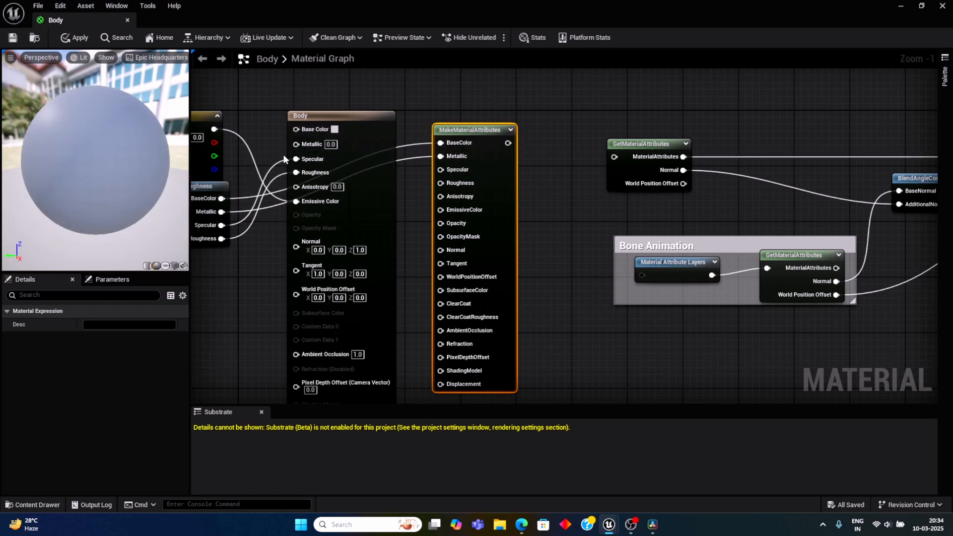
ctrl+drag(295, 159, 440, 169)
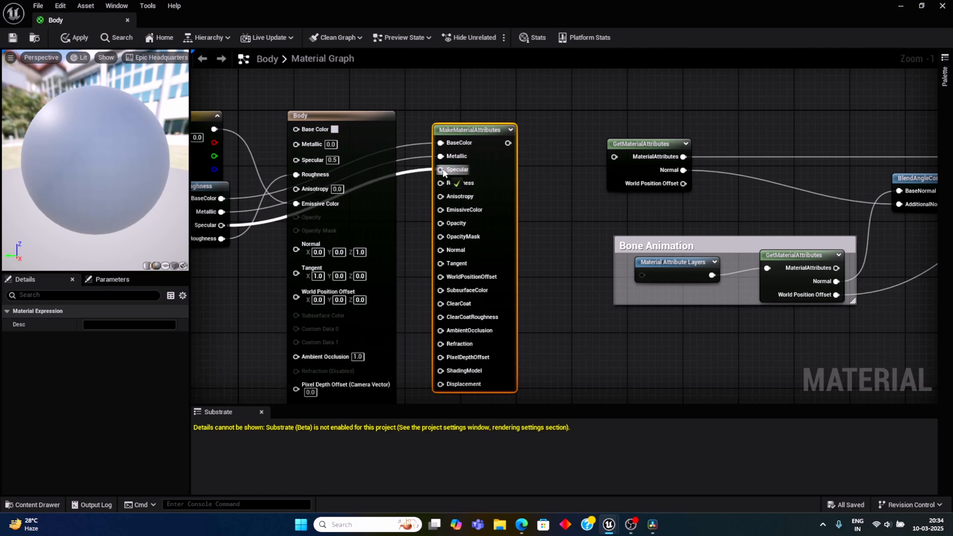
ctrl+drag(296, 174, 441, 183)
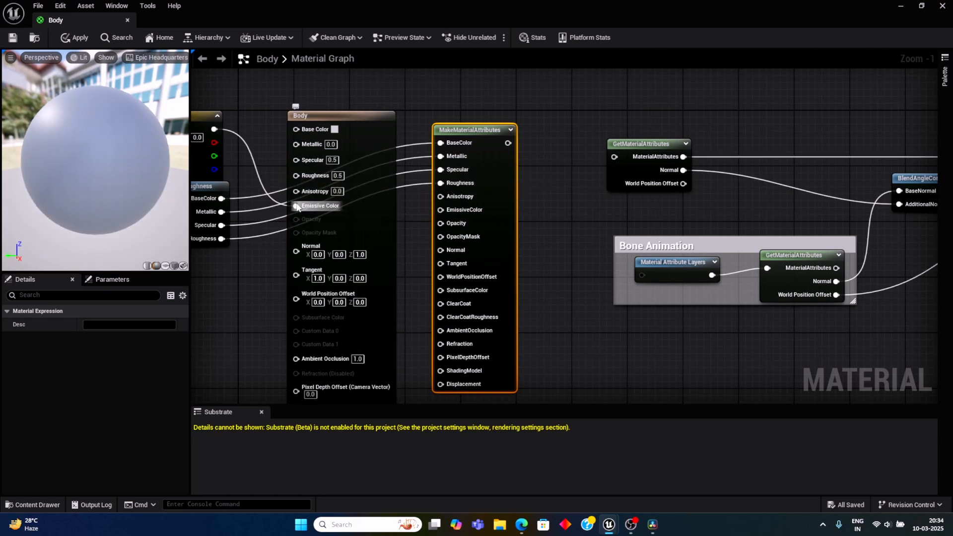
ctrl+drag(296, 205, 440, 210)
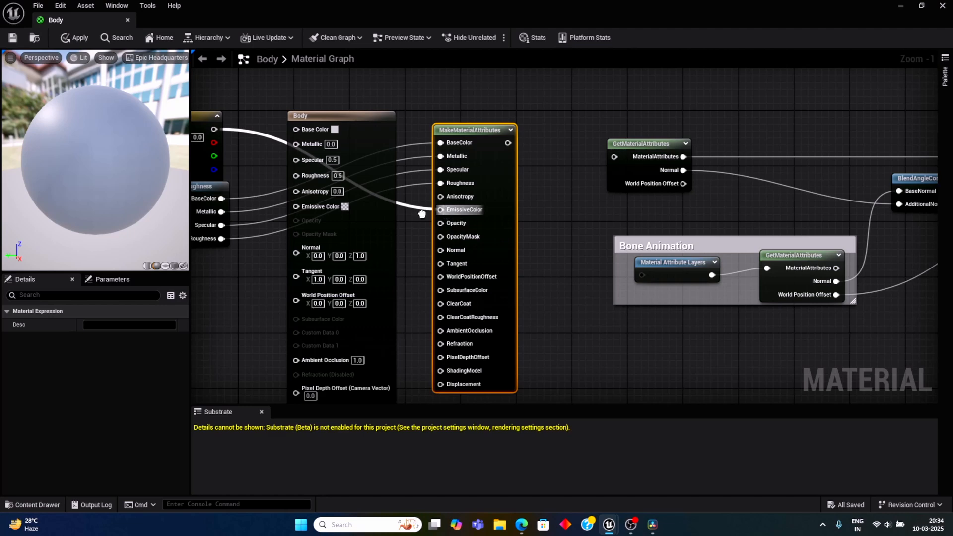
Step: Enable Use Material Attributes on the Body result node and place the node beyond SetMaterialAttributes at the end of the graph
scroll(404, 274, down, 3)
scroll(404, 274, down, 1)
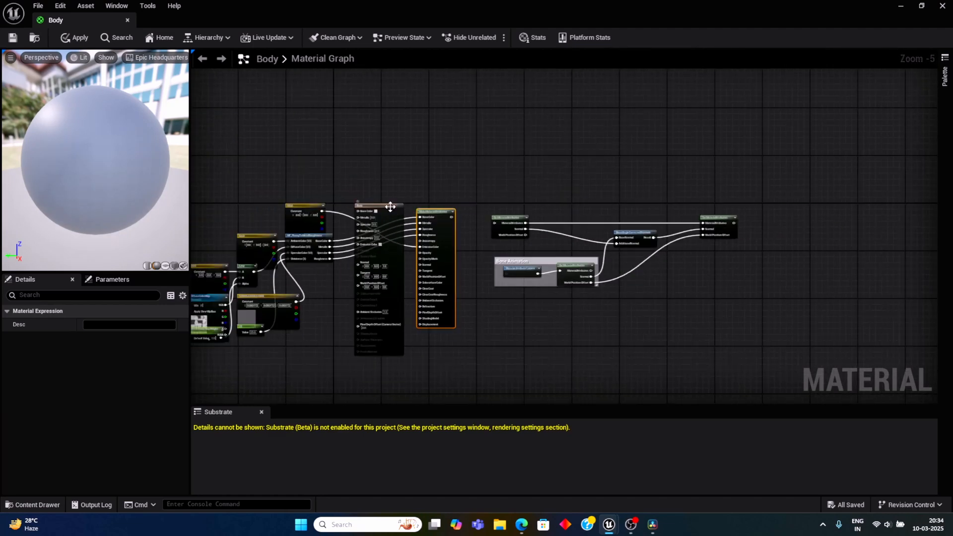
click(390, 205)
drag(390, 205, 390, 121)
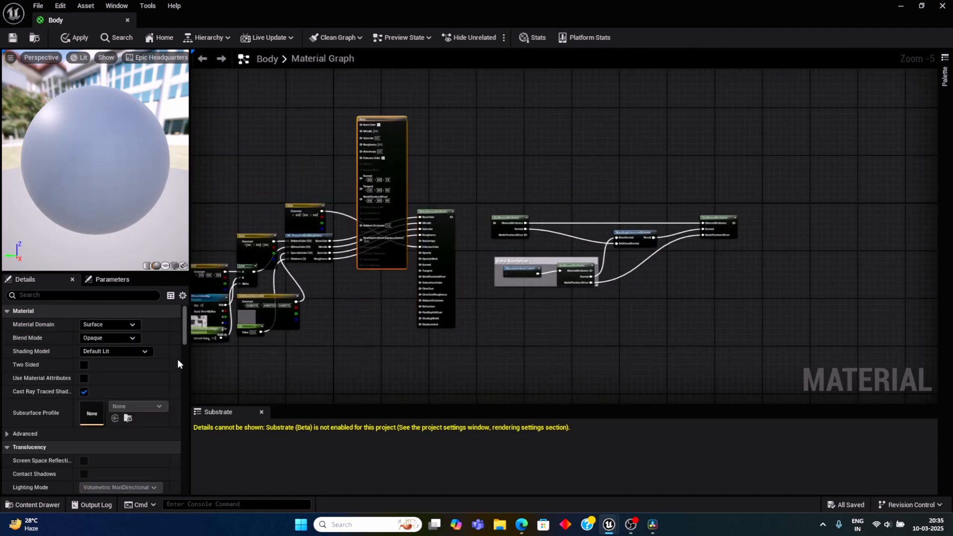
click(84, 378)
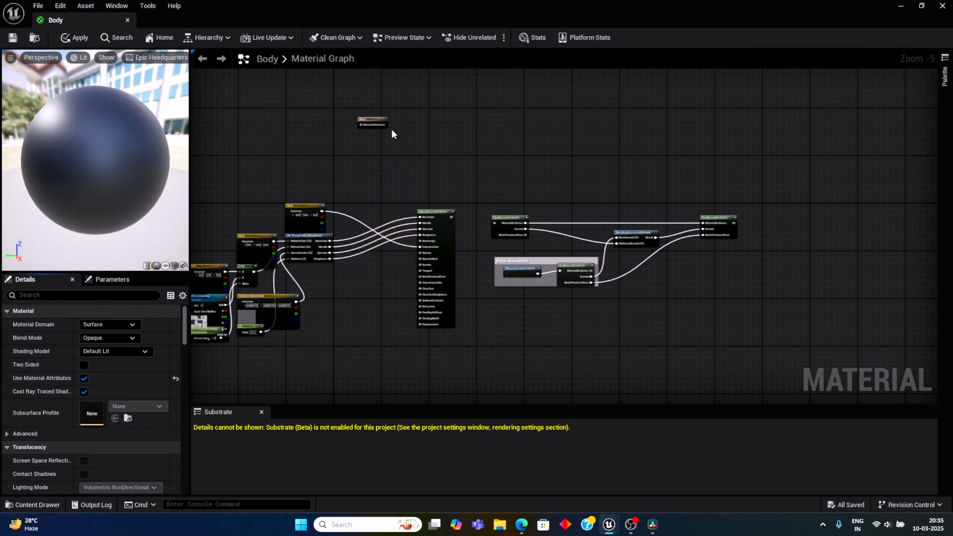
drag(382, 121, 828, 229)
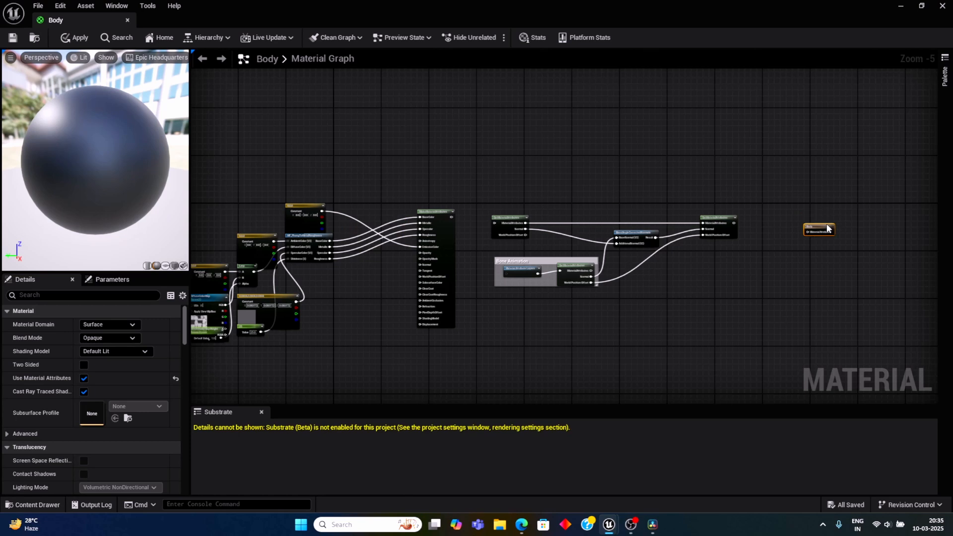
Step: Shift the pasted Bone Animation node group slightly and connect the MakeMaterialAttributes output to the first GetMaterialAttributes node
drag(500, 194, 715, 321)
drag(503, 226, 530, 229)
right_drag(665, 289, 578, 319)
scroll(504, 336, up, 2)
right_drag(473, 326, 535, 377)
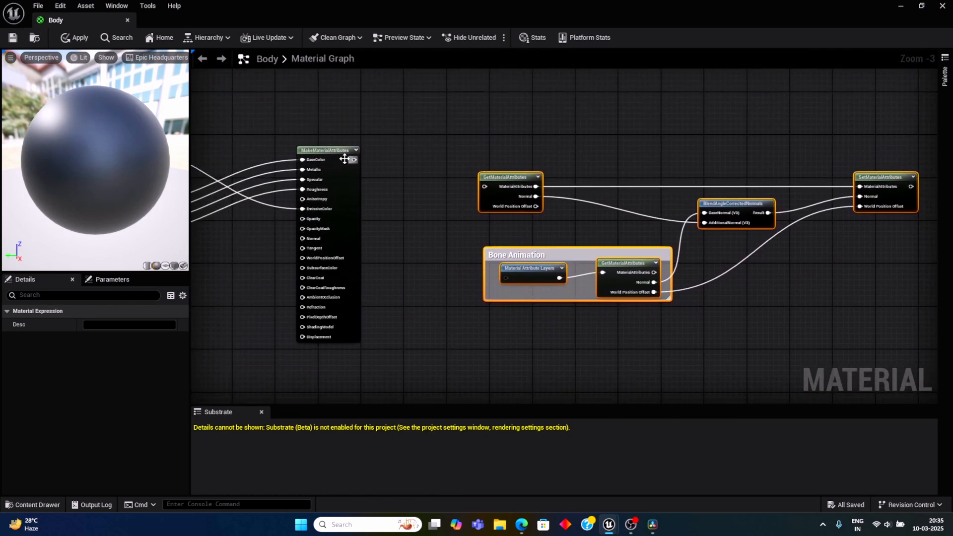
drag(336, 151, 485, 187)
scroll(443, 294, down, 2)
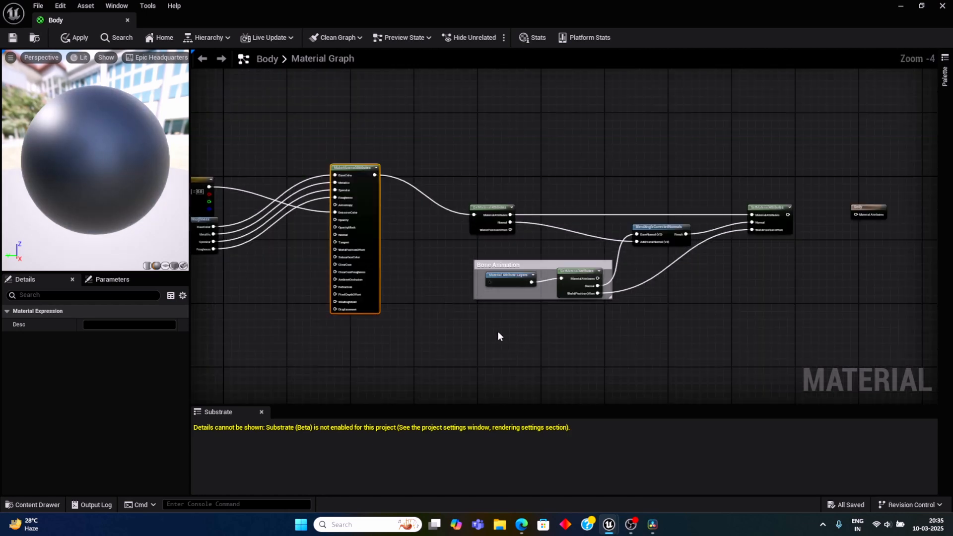
Step: Add a StaticSwitch node and place it just above the SetMaterialAttributes node
scroll(497, 331, up, 1)
click(696, 342)
right_drag(695, 345, 569, 335)
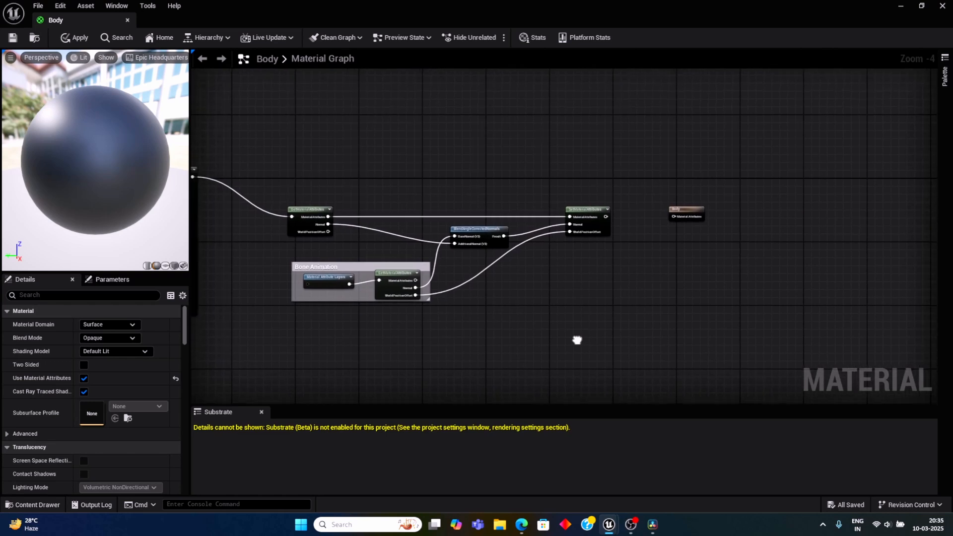
right_click(574, 157)
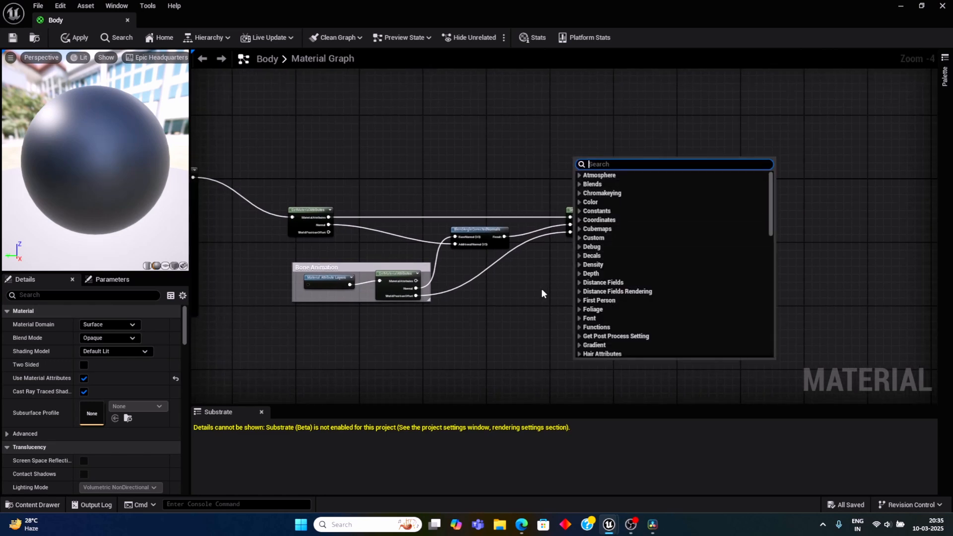
text(static)
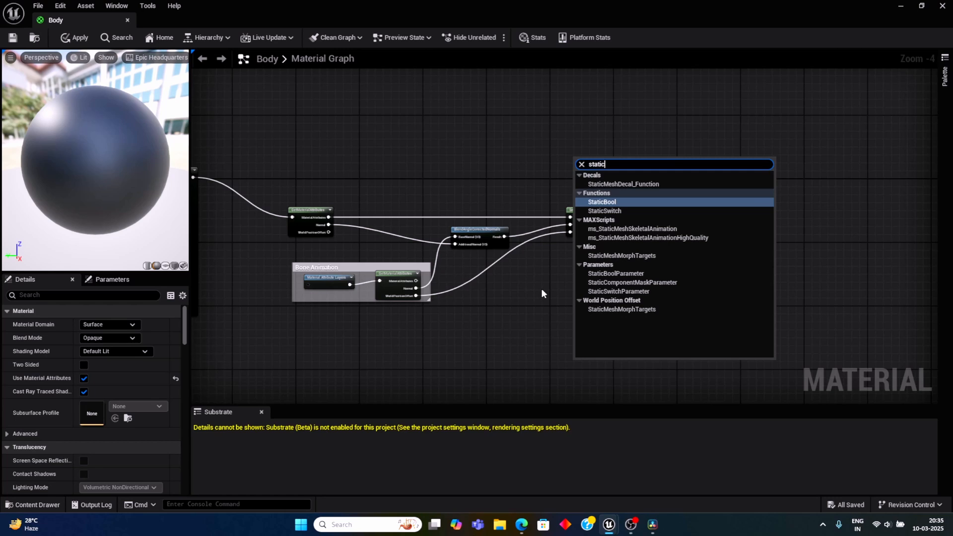
text(sw)
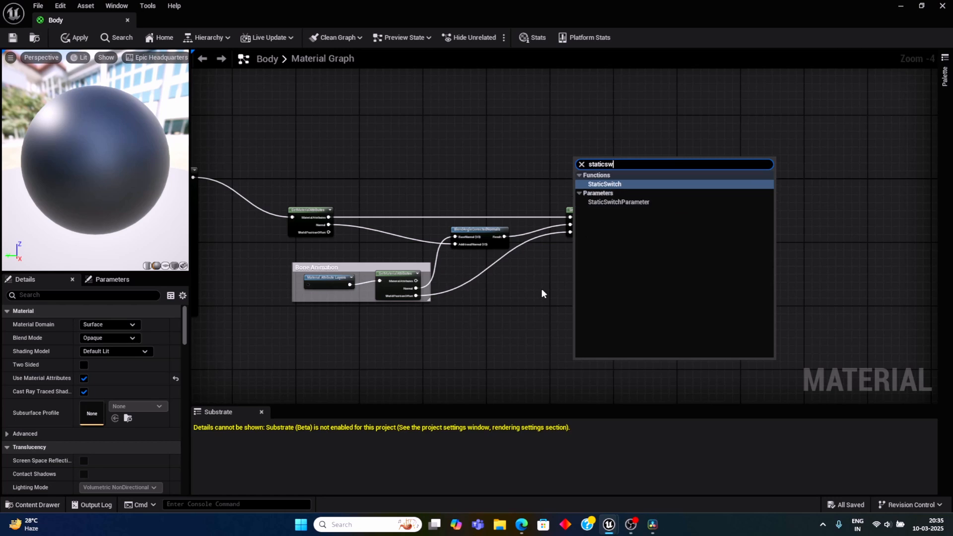
click(640, 185)
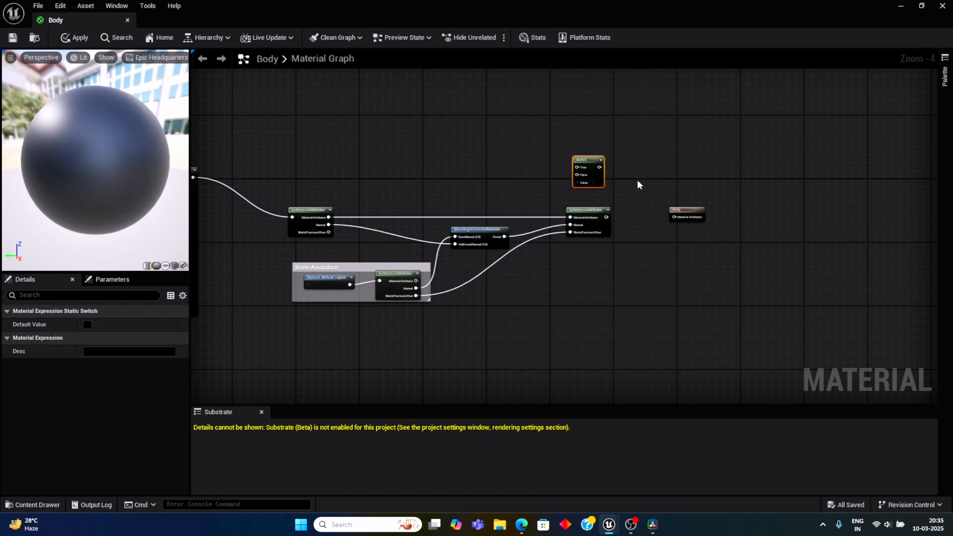
drag(602, 162, 578, 157)
Step: Add a StaticBoolParameter named UseLayers, place it before the Switch node and connect it to the Switch's Value input
right_click(611, 167)
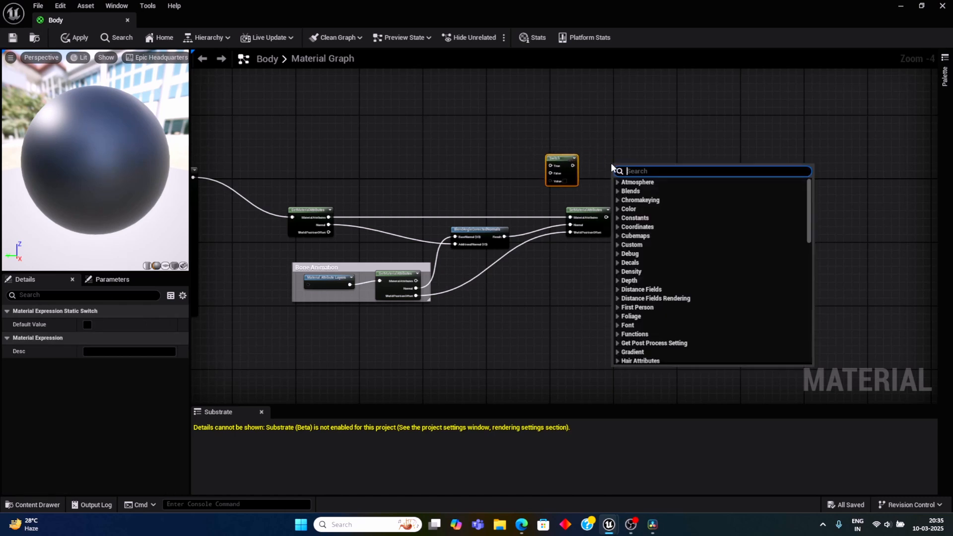
text(bool)
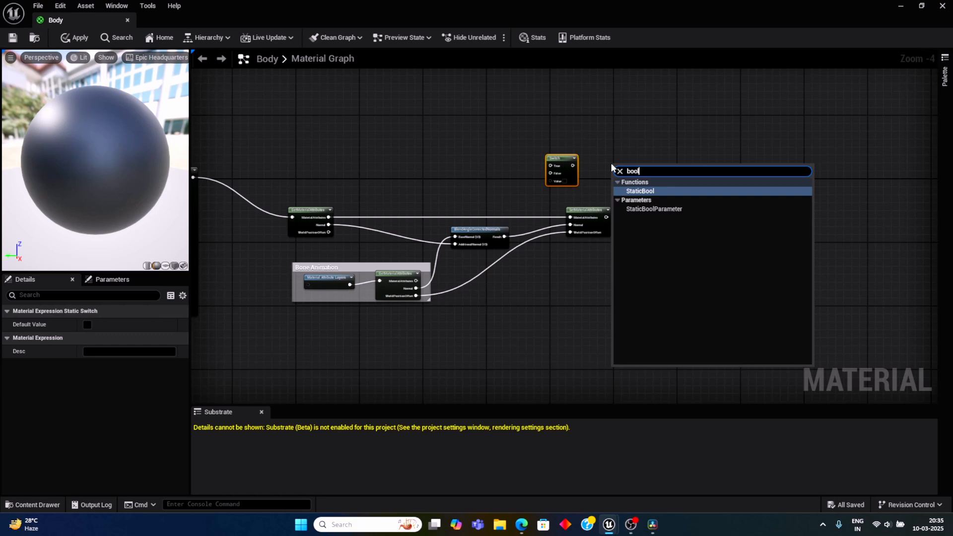
click(663, 214)
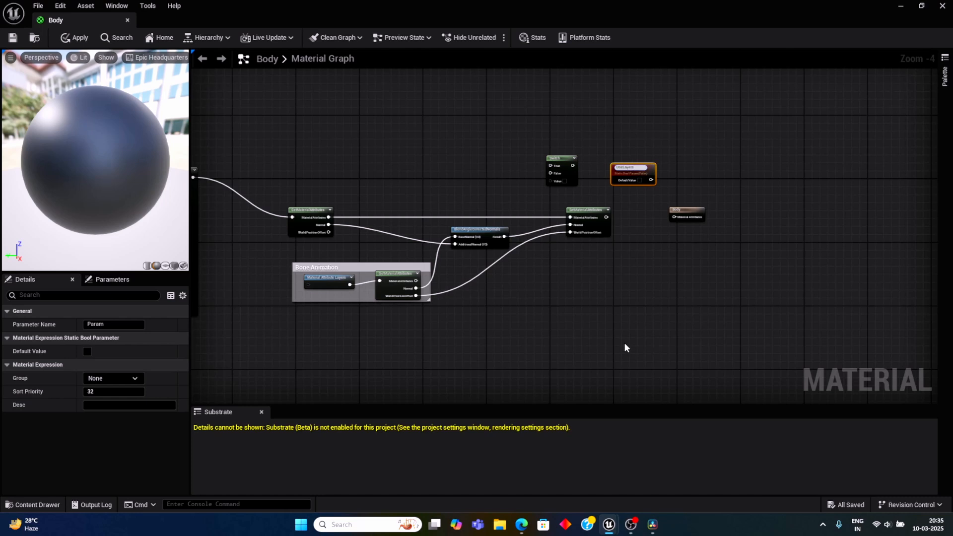
click(652, 291)
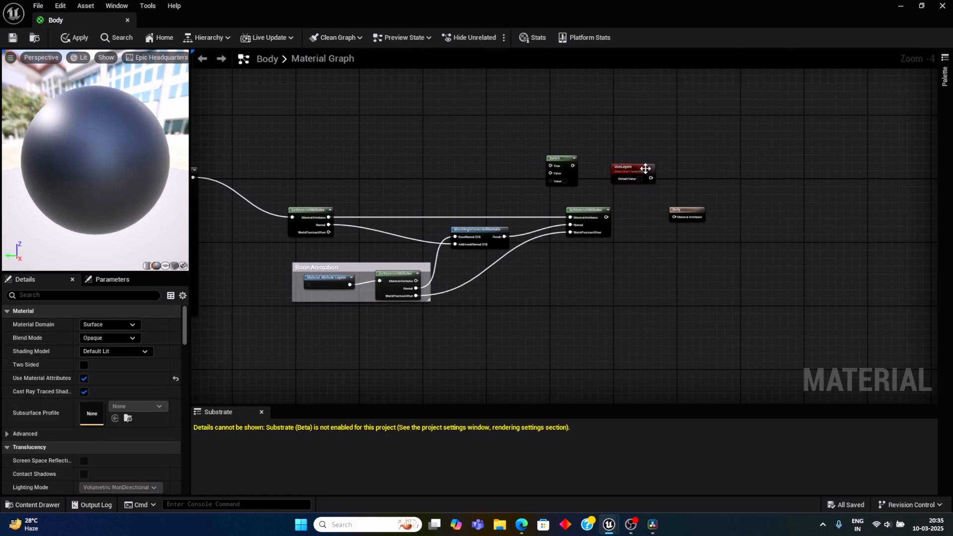
drag(646, 169, 514, 165)
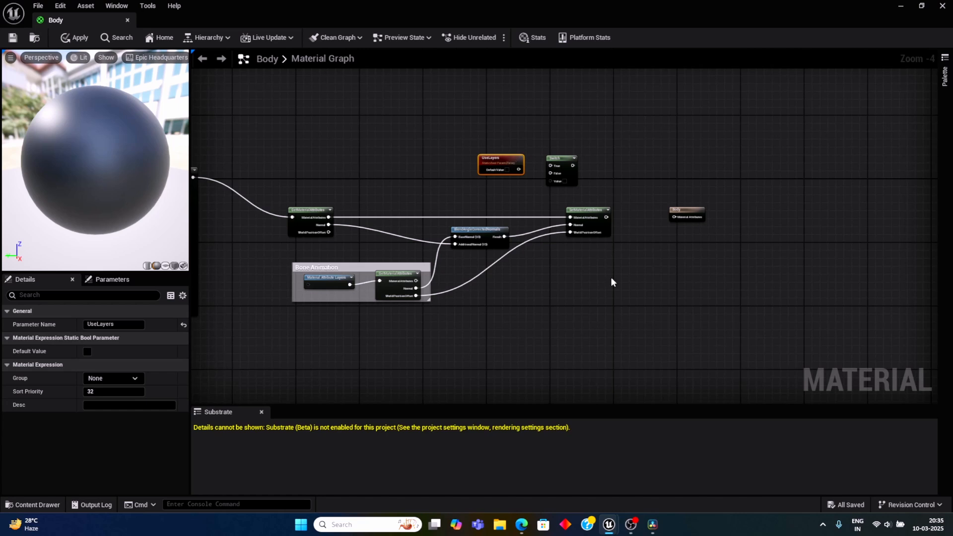
right_drag(612, 282, 655, 329)
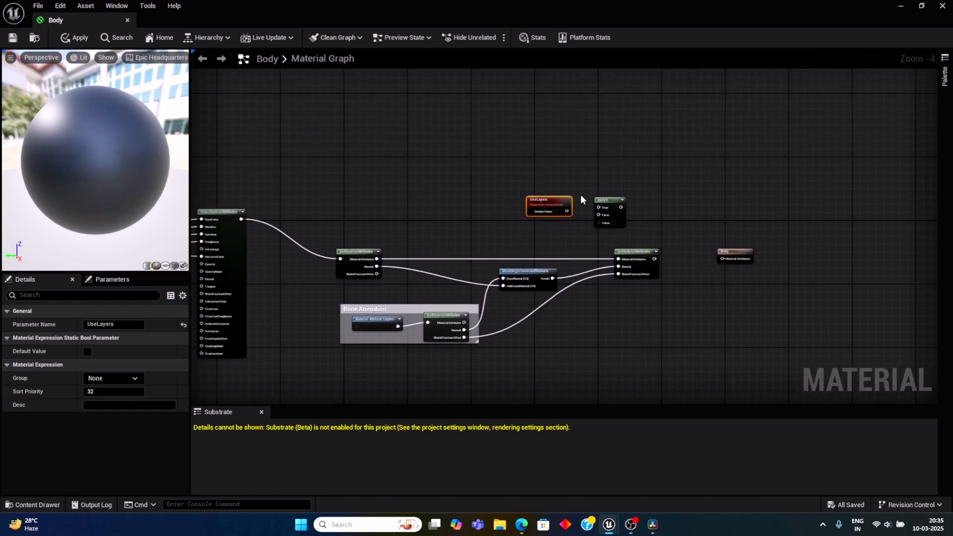
drag(560, 204, 605, 226)
key(F2)
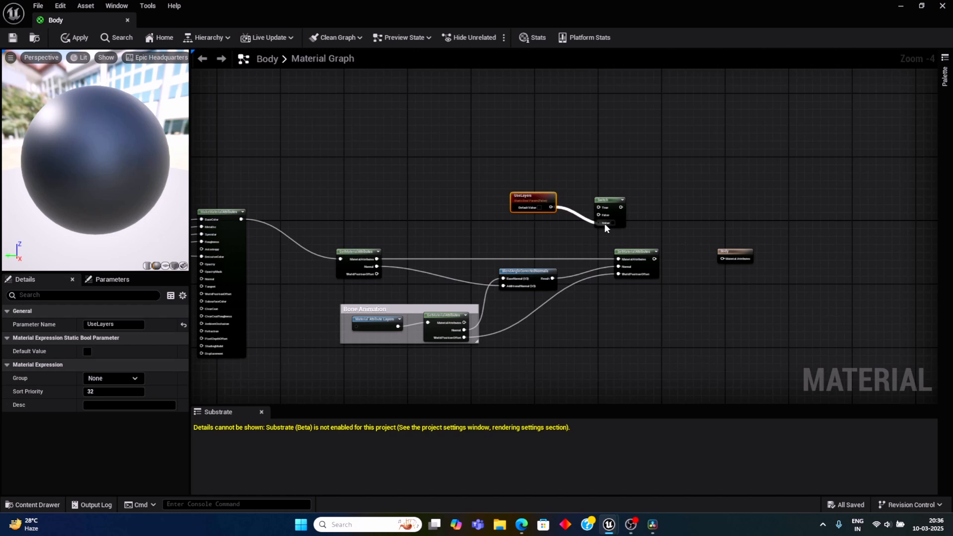
Step: Connect the SetMaterialAttributes output to the Switch's True input and the MakeMaterialAttributes output to its False input
scroll(605, 326, up, 2)
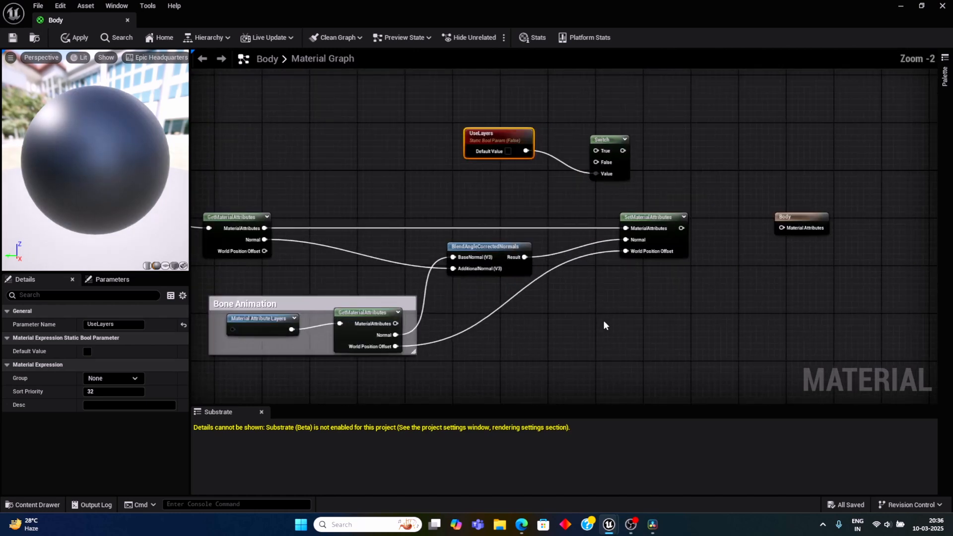
scroll(610, 318, up, 1)
right_drag(616, 313, 652, 343)
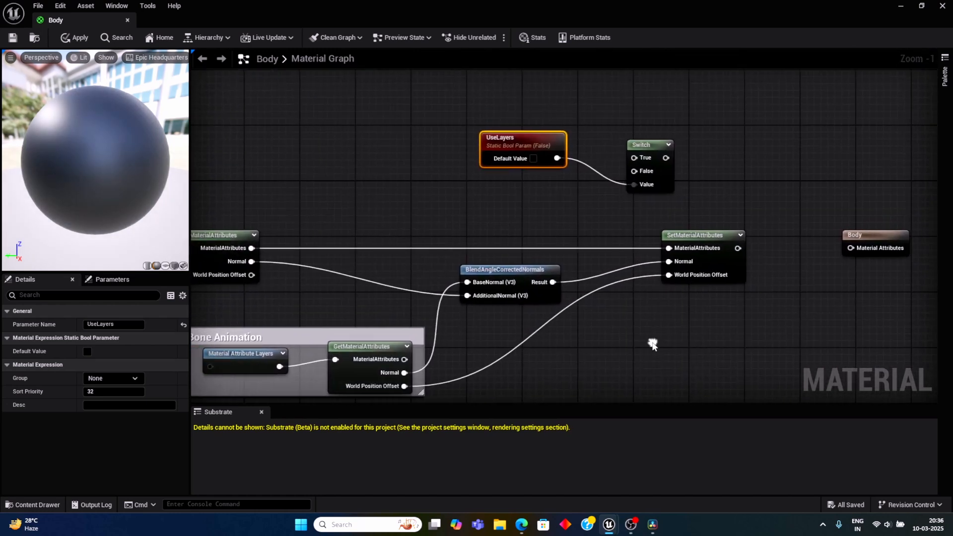
drag(743, 250, 629, 191)
scroll(621, 331, down, 3)
mouse_move(643, 345)
right_down()
mouse_move(662, 343)
mouse_move(643, 345)
right_up()
drag(283, 237, 645, 235)
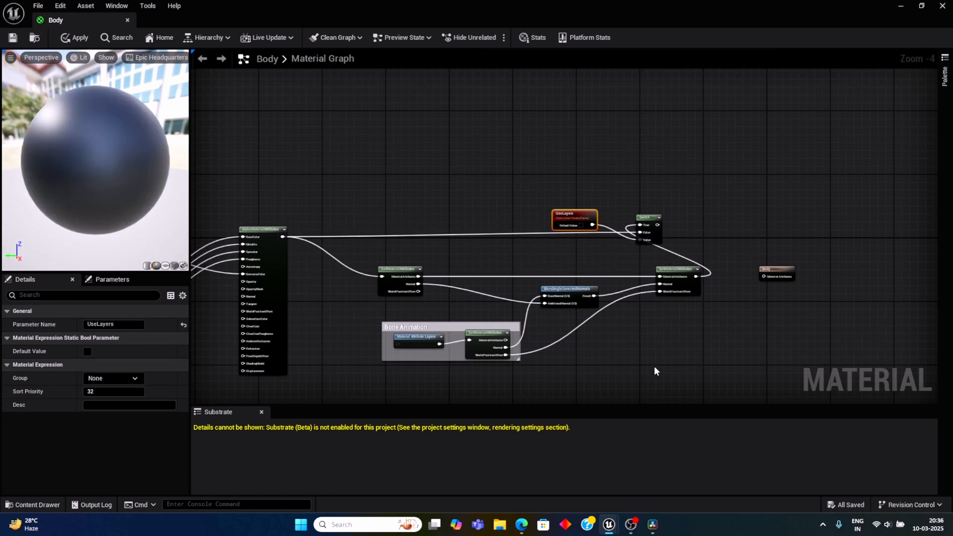
Step: Connect the Switch output to the Material Attributes input of the Body result node
scroll(632, 376, down, 2)
right_drag(637, 356, 541, 304)
scroll(572, 307, up, 5)
scroll(566, 336, down, 1)
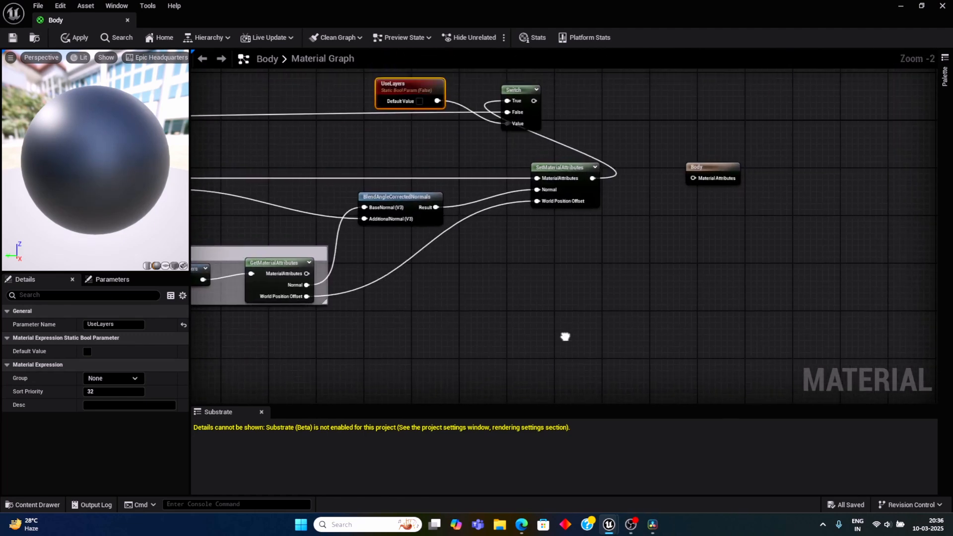
drag(525, 129, 684, 209)
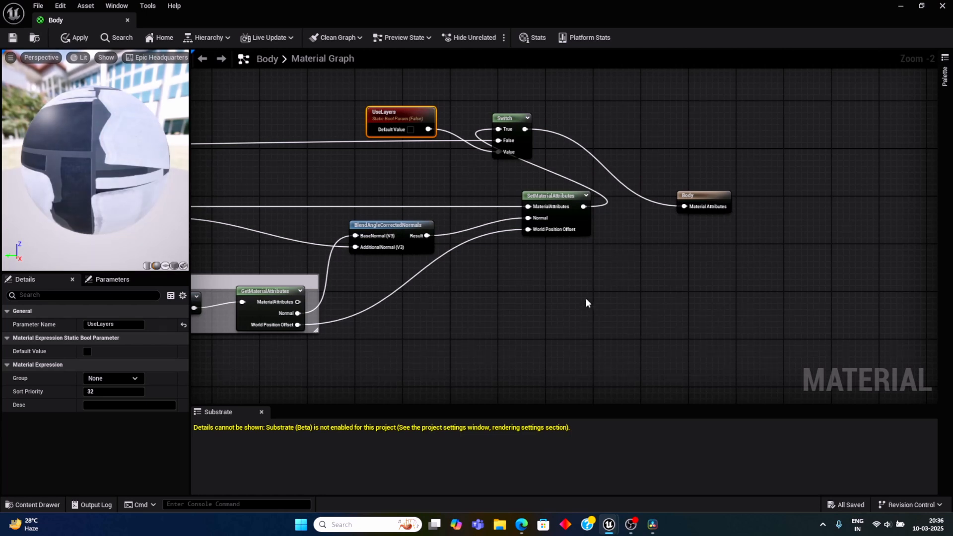
Step: Select the UseLayers and Switch nodes together and shift them slightly away from the SetMaterialAttributes node
scroll(502, 304, down, 2)
right_drag(487, 329, 589, 322)
drag(529, 144, 675, 211)
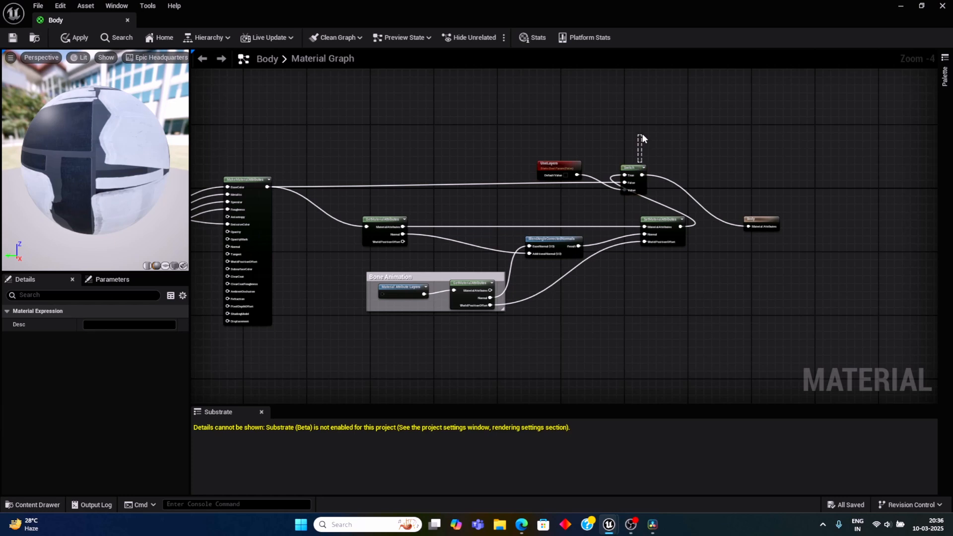
drag(642, 137, 642, 137)
mouse_move(516, 143)
mouse_down()
mouse_move(558, 179)
mouse_move(660, 204)
mouse_move(635, 169)
mouse_move(631, 141)
mouse_move(629, 176)
mouse_move(617, 166)
mouse_up()
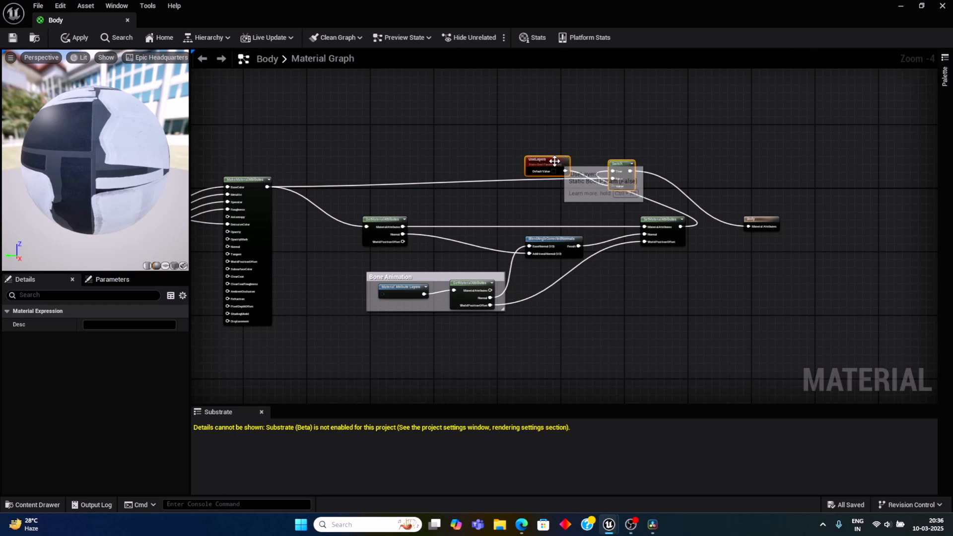
click(672, 299)
Step: Select and copy the nodes from MakeMaterialAttributes through the Switch, including UseLayers and the Bone Animation group, leaving out the Body result node
scroll(626, 346, down, 2)
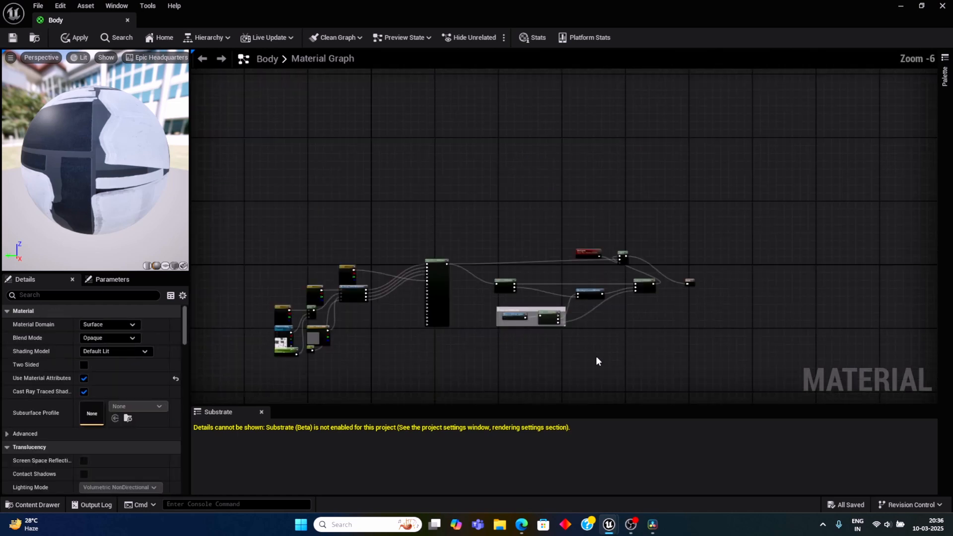
right_drag(598, 360, 544, 308)
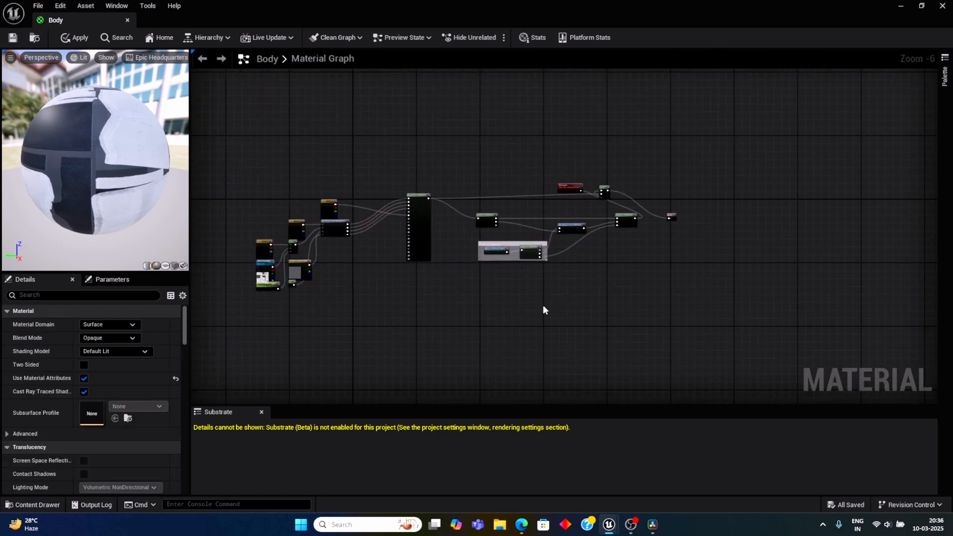
scroll(544, 309, up, 1)
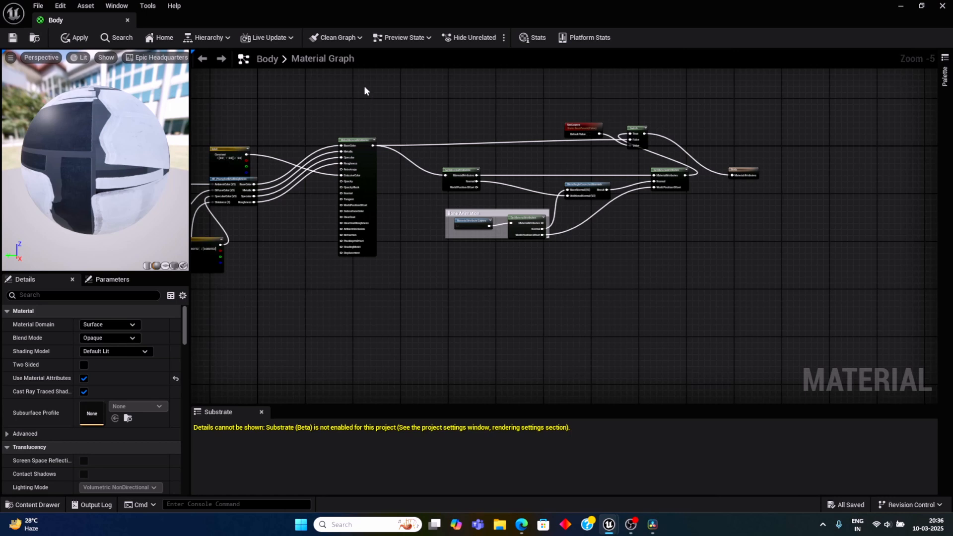
drag(358, 93, 704, 293)
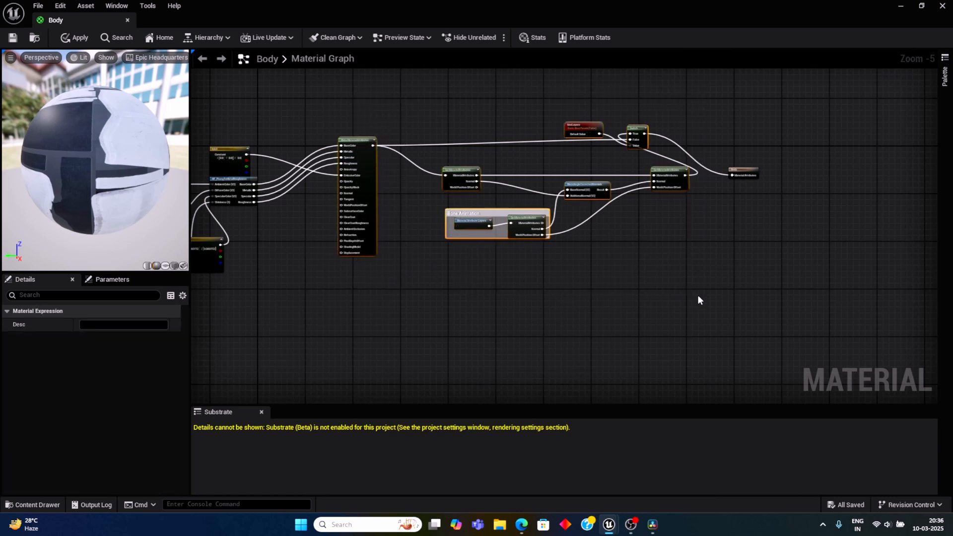
click(633, 307)
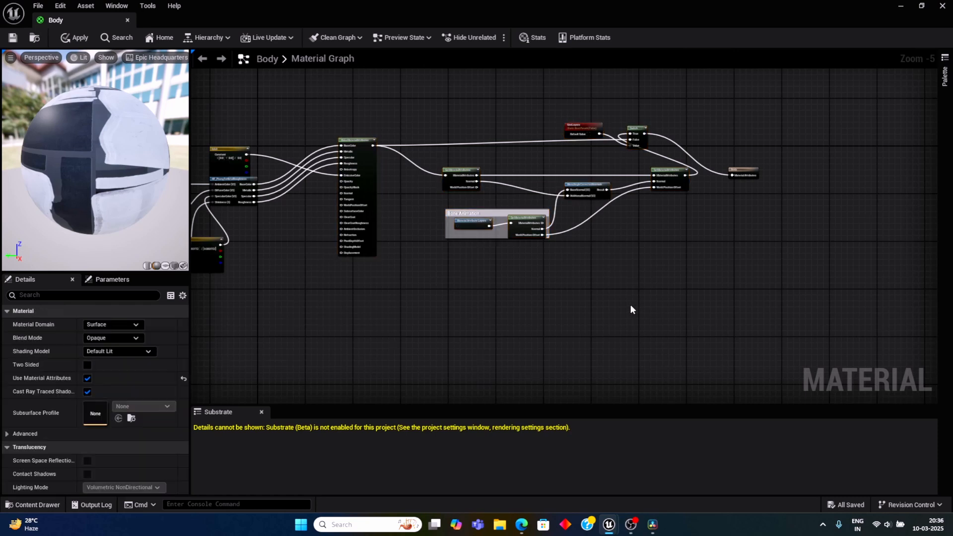
Step: Apply and save the changes to the Body material, and close its editor
click(81, 38)
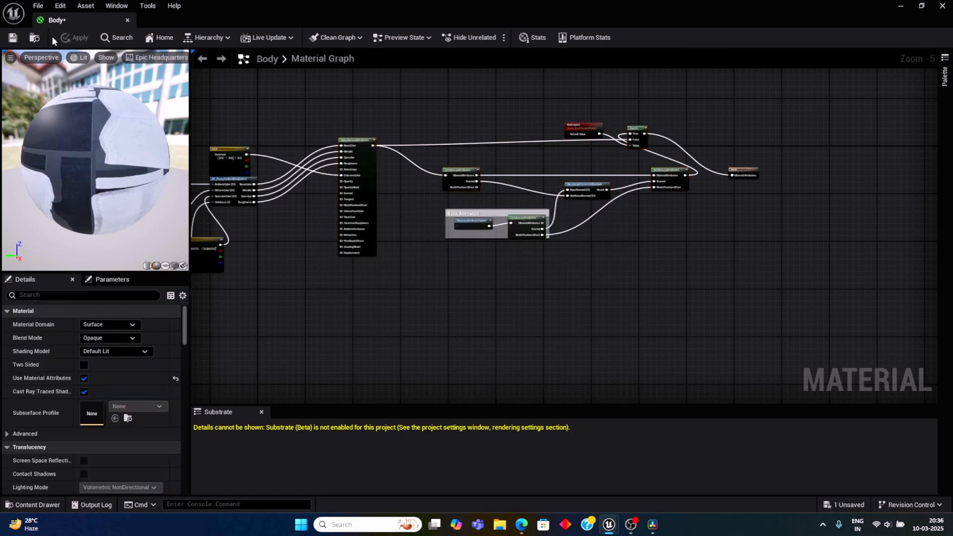
click(13, 37)
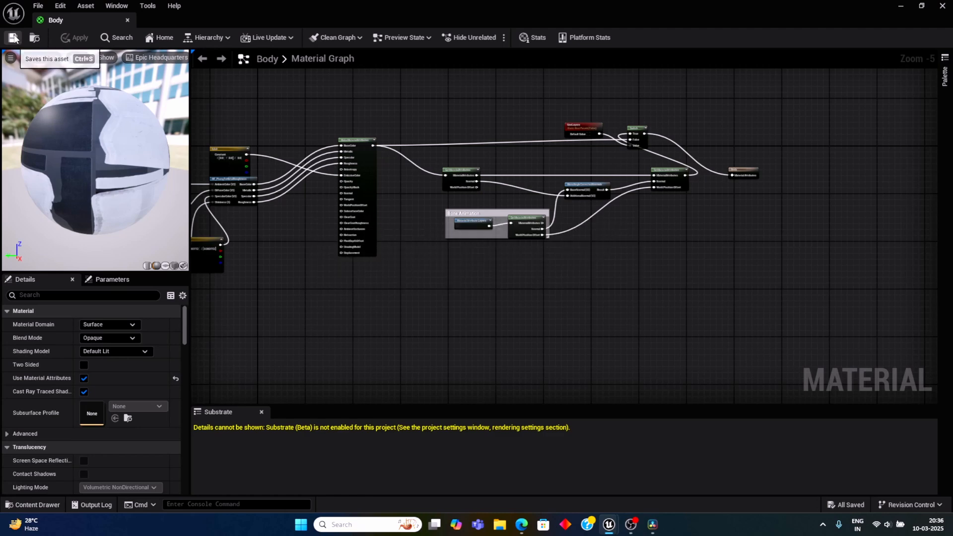
click(942, 6)
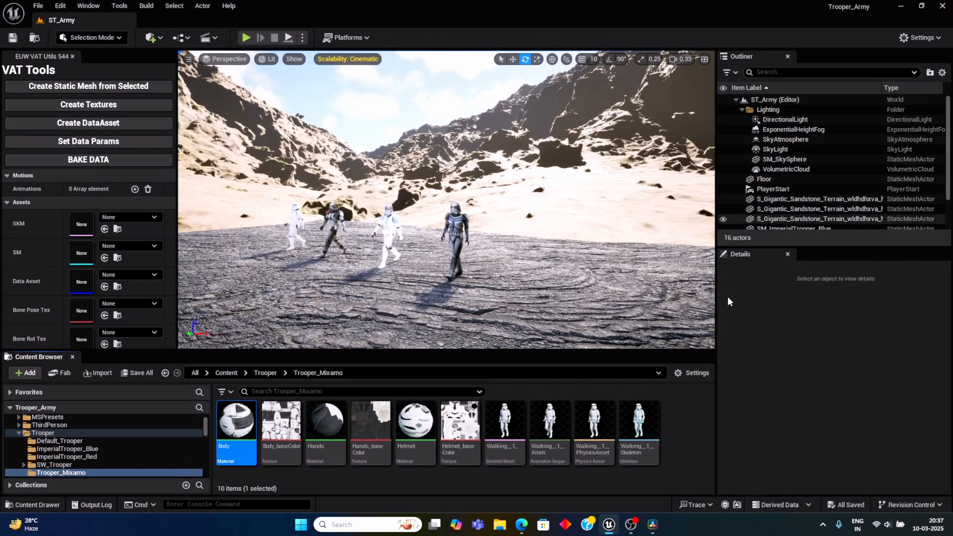
Step: Open the Hands material from the Trooper_Mixamo folder for editing
click(322, 430)
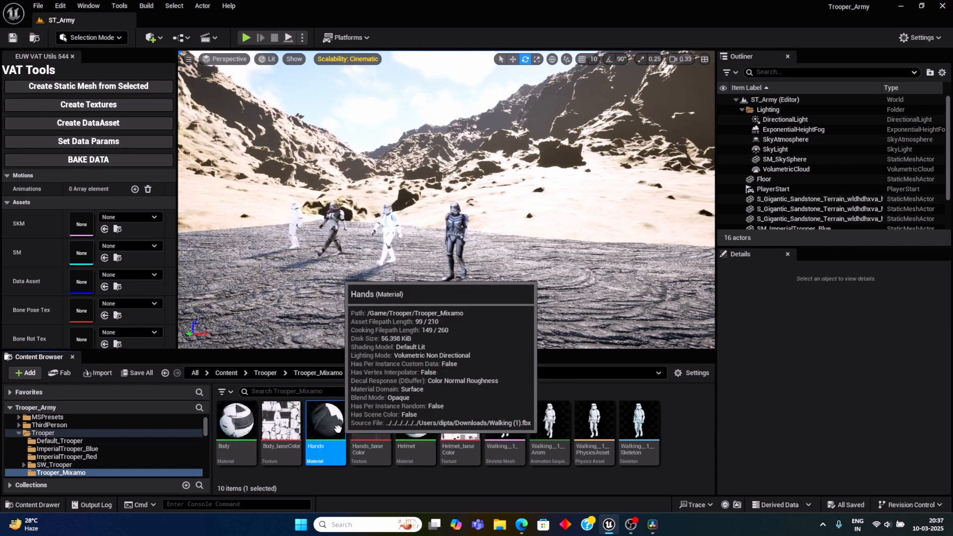
double_click(330, 428)
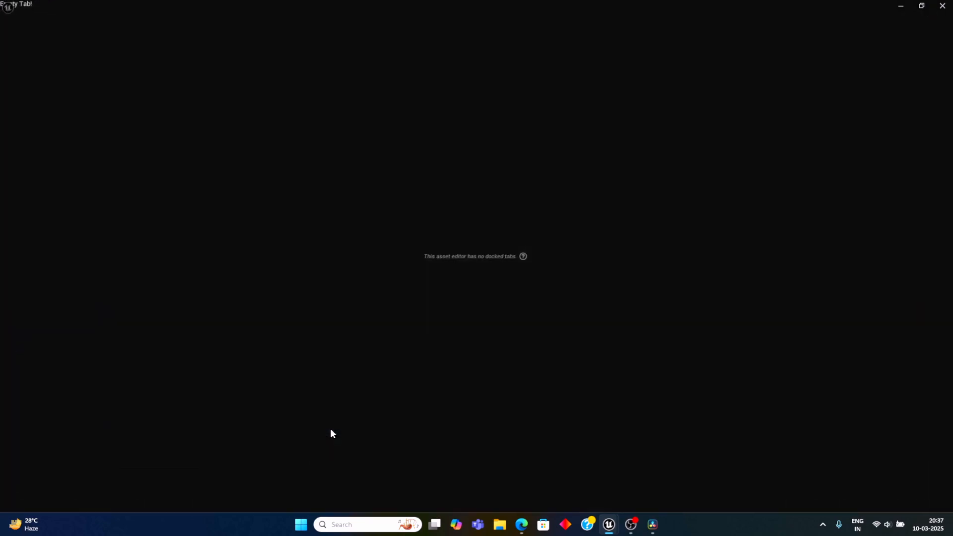
scroll(434, 300, down, 4)
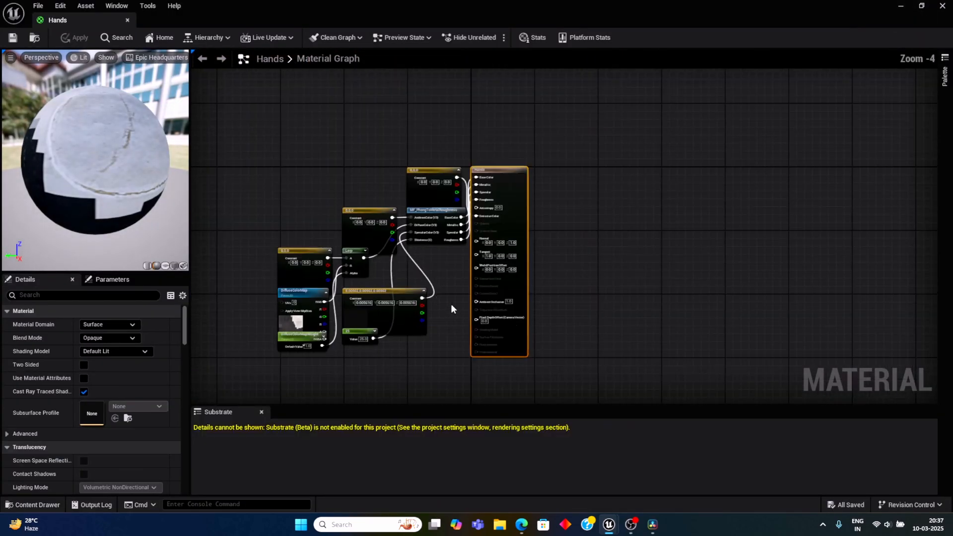
Step: Paste the copied bone animation network into the Hands graph and arrange it beside the Hands result node without overlap
right_drag(569, 392, 394, 385)
scroll(431, 340, down, 1)
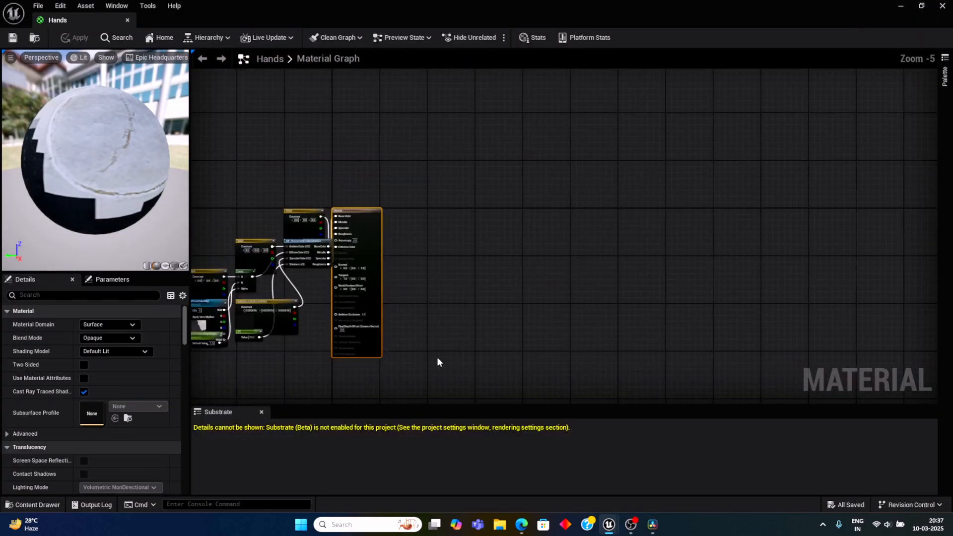
mouse_move(432, 342)
right_down()
mouse_move(435, 331)
mouse_move(419, 339)
right_up()
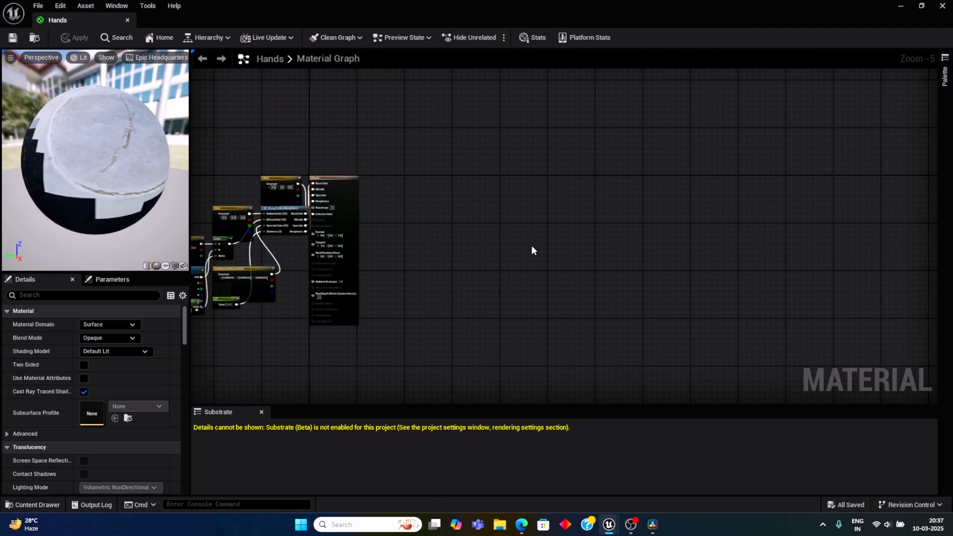
key(ctrl+v)
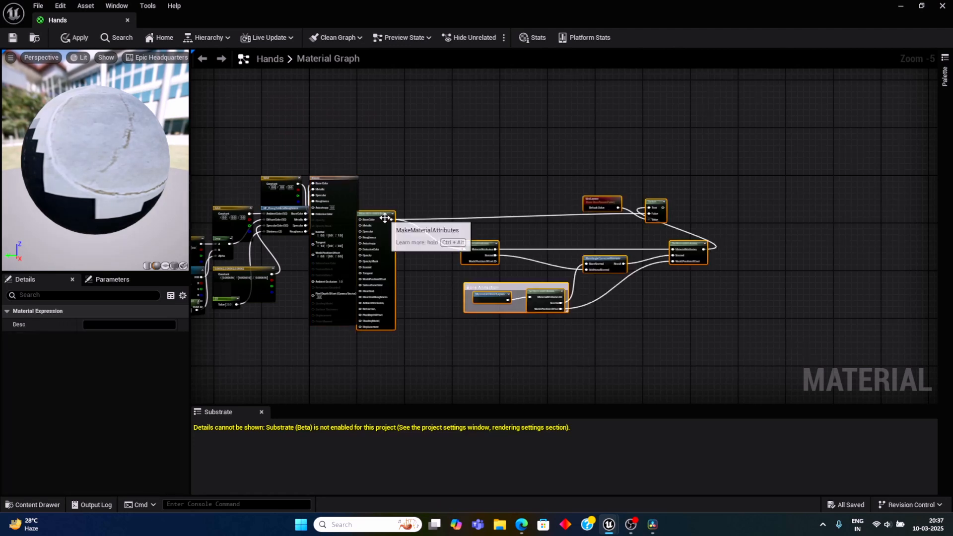
drag(385, 219, 431, 187)
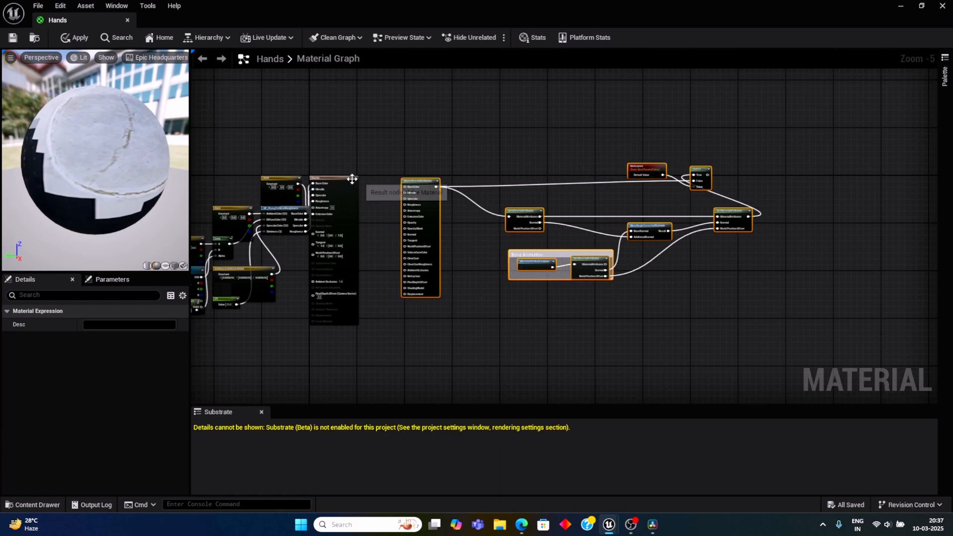
drag(341, 180, 360, 180)
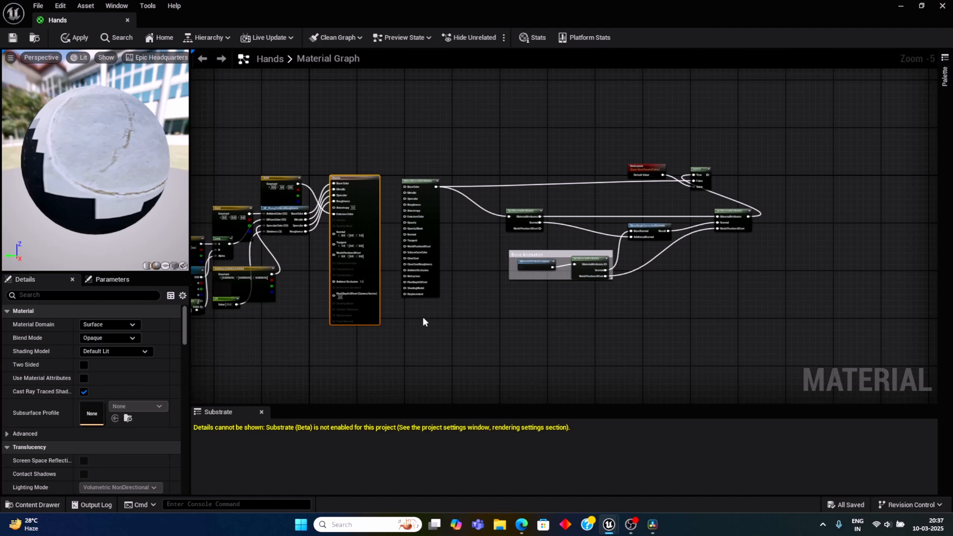
Step: Move the Base Color, Metallic, Specular and Roughness connections from the Hands result node to the matching MakeMaterialAttributes inputs
scroll(422, 319, up, 3)
right_drag(508, 237, 543, 345)
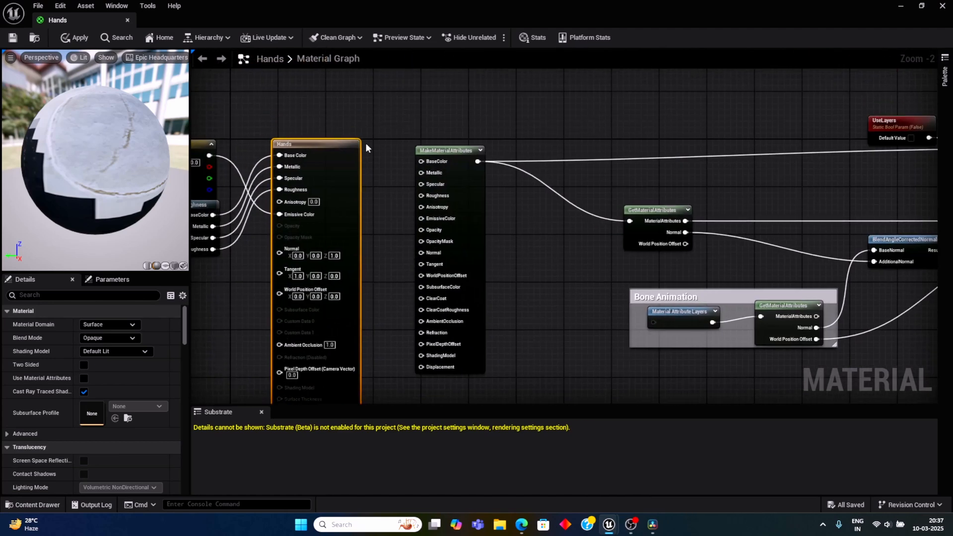
ctrl+drag(279, 155, 422, 161)
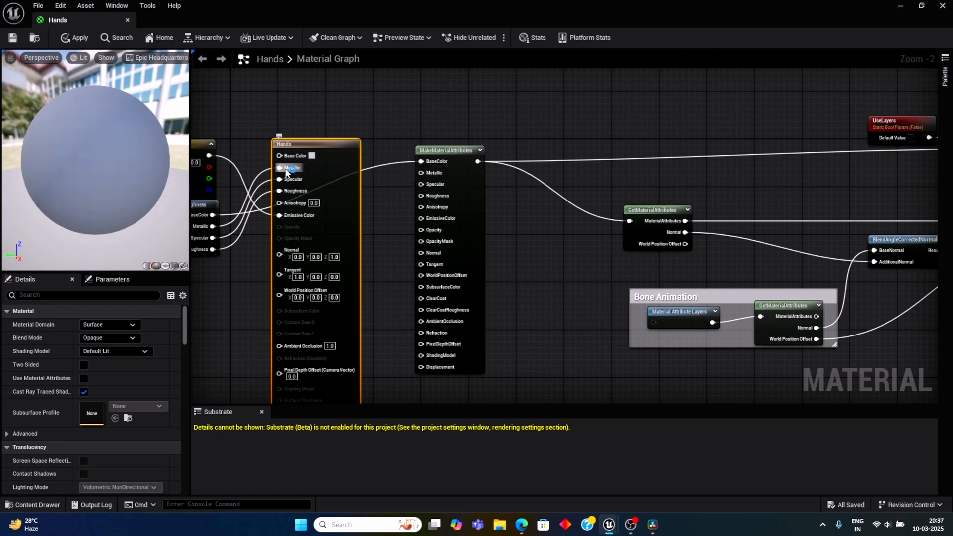
ctrl+drag(286, 171, 421, 173)
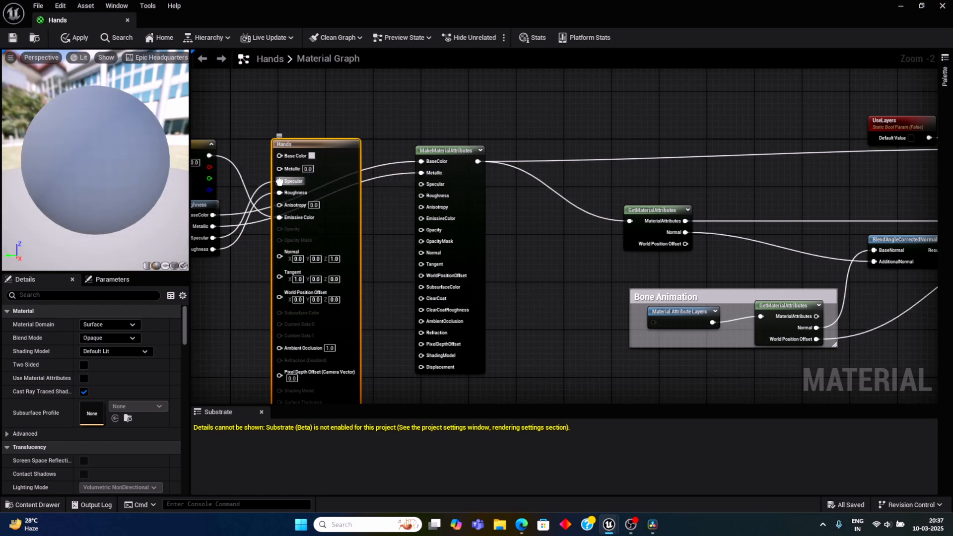
ctrl+drag(280, 181, 422, 184)
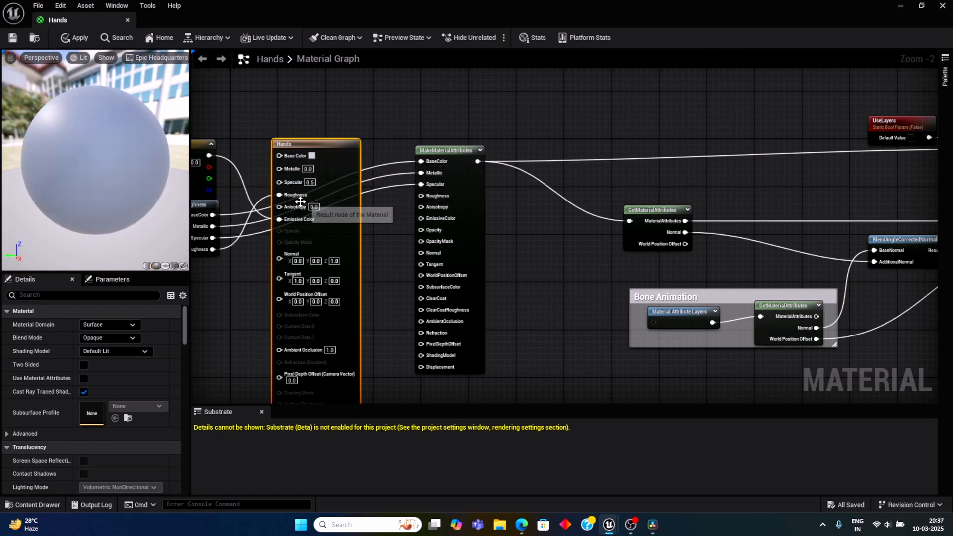
ctrl+drag(279, 194, 422, 195)
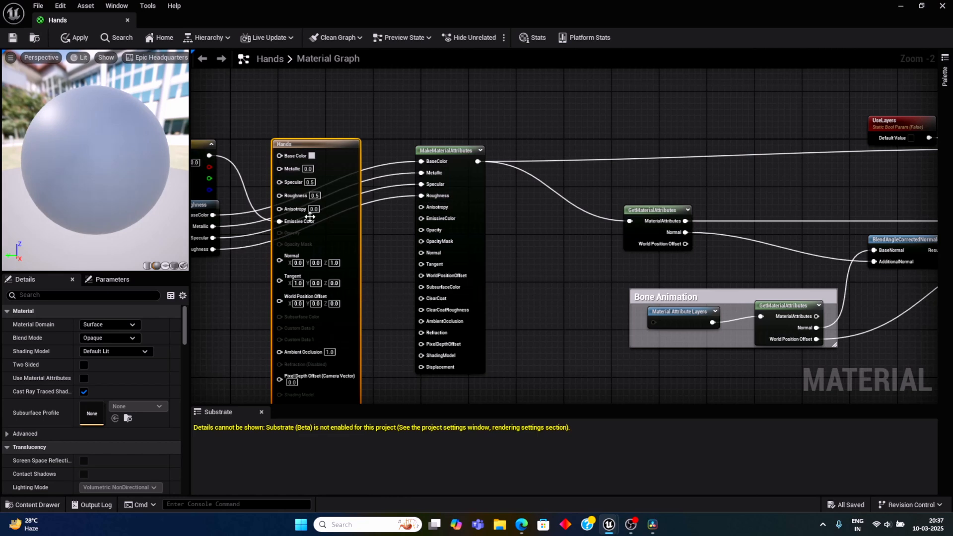
Step: Move the Hands material's Emissive Color link to the EmissiveColor input of MakeMaterialAttributes and enable Use Material Attributes
ctrl+drag(279, 222, 422, 218)
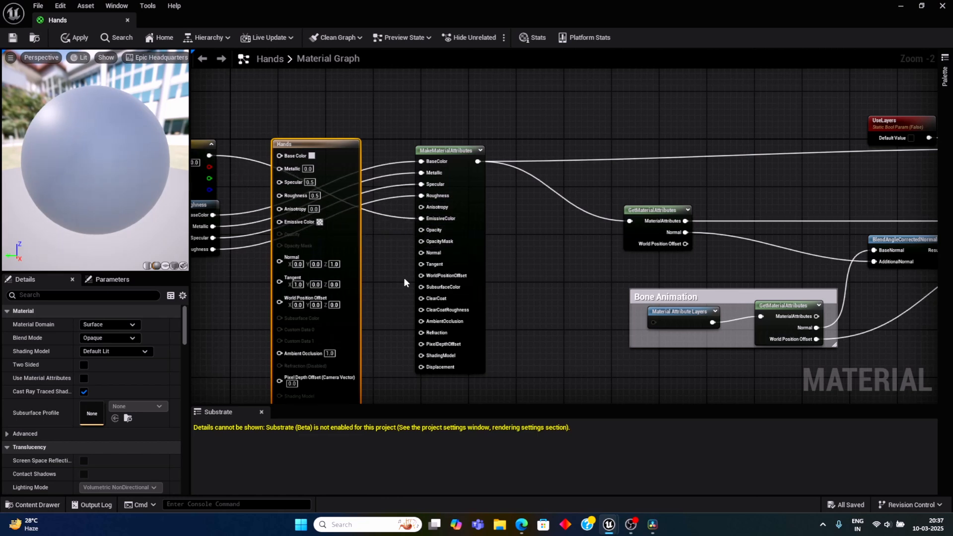
click(83, 378)
Step: Place the Hands result node beyond the Switch node, feed it from the Switch output, and apply and close the material
drag(318, 140, 711, 98)
right_drag(747, 365, 488, 369)
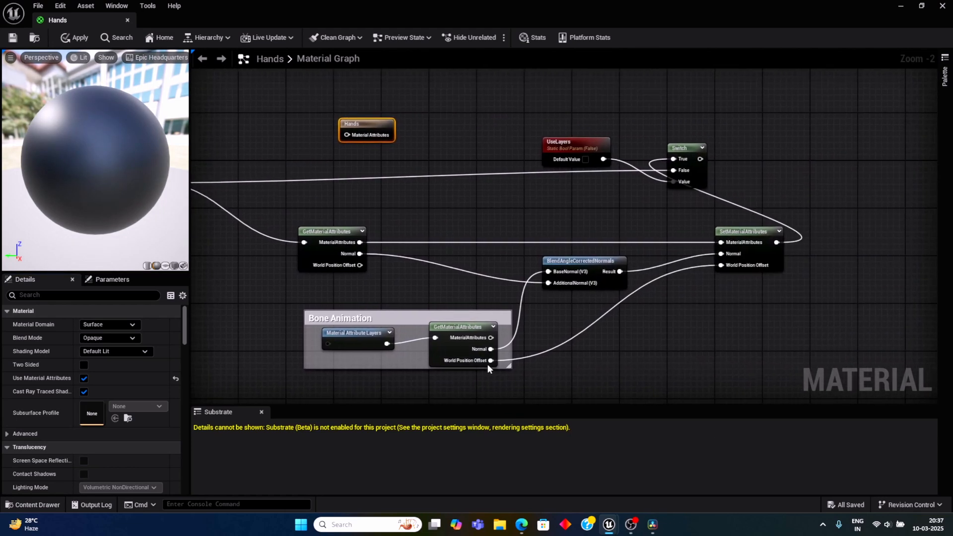
drag(373, 120, 881, 162)
drag(700, 158, 710, 160)
drag(804, 160, 854, 171)
scroll(719, 326, down, 2)
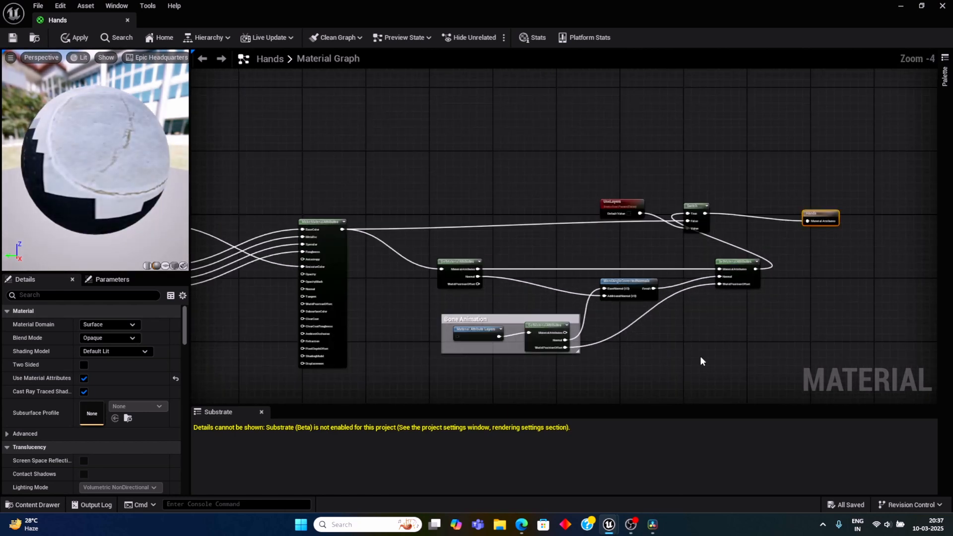
right_drag(703, 362, 705, 293)
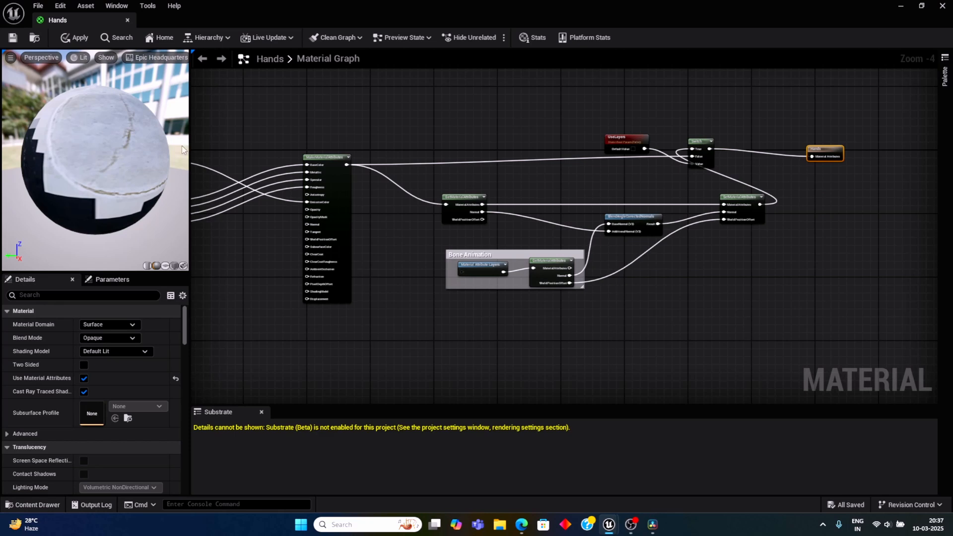
click(74, 37)
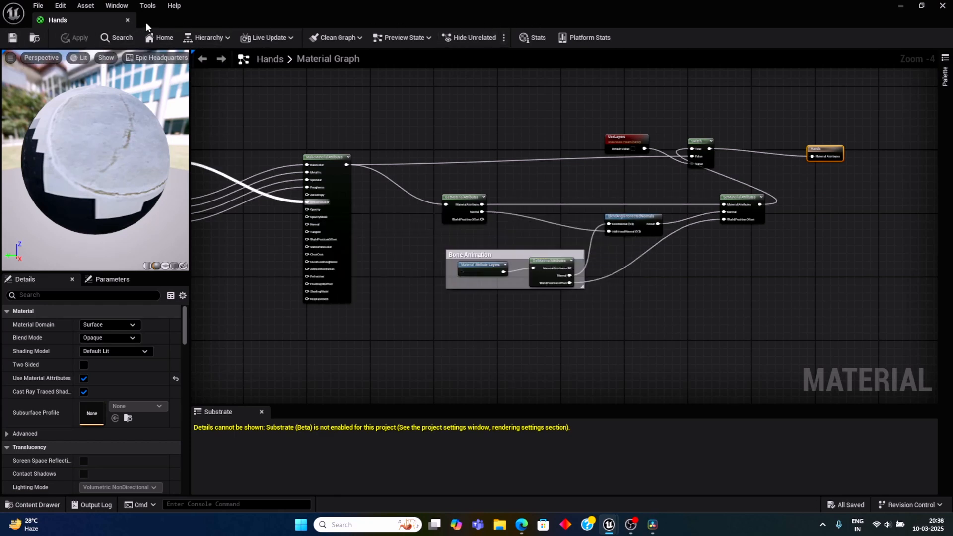
click(127, 21)
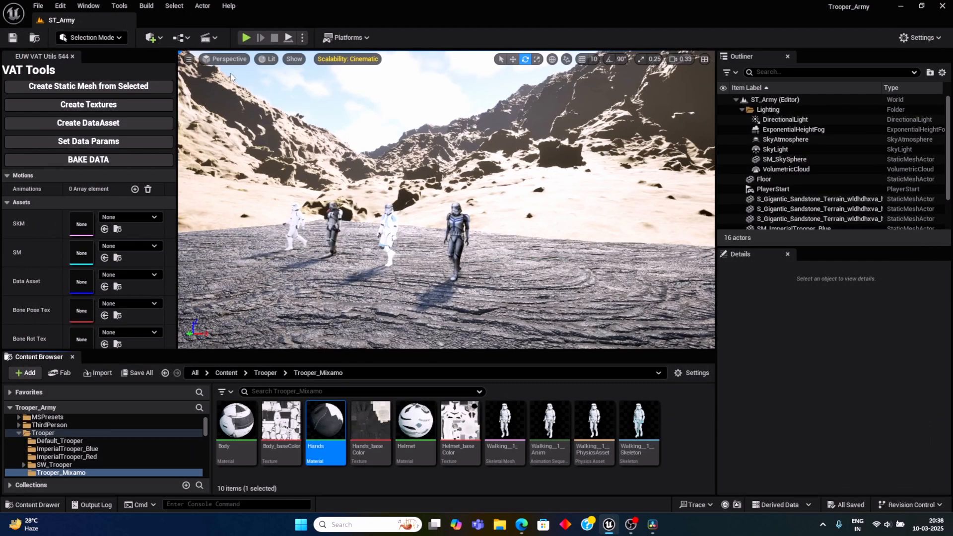
Step: Open the Helmet material, paste the copied bone animation node network, and align it beside the Helmet result node
double_click(414, 422)
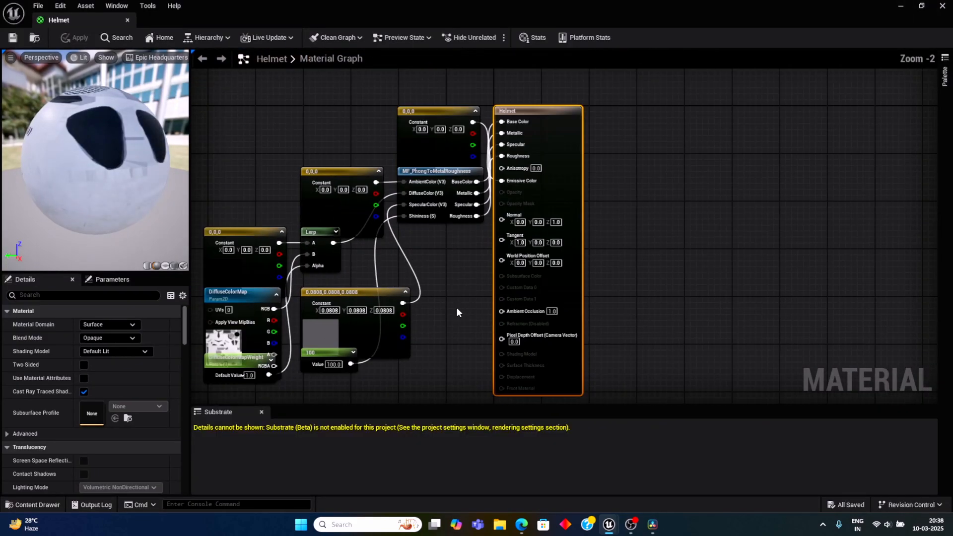
right_drag(666, 365, 394, 322)
scroll(486, 330, down, 2)
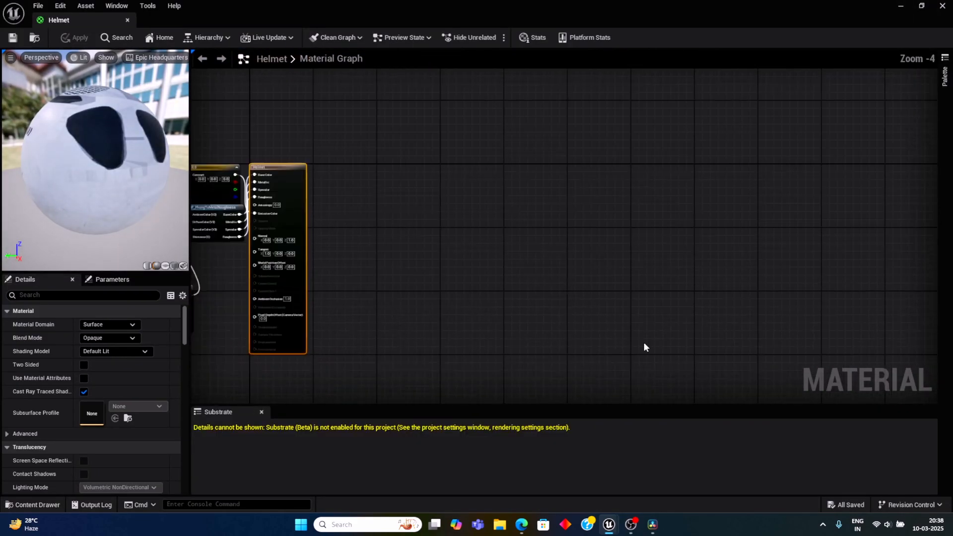
right_drag(643, 342, 516, 355)
key(ctrl+v)
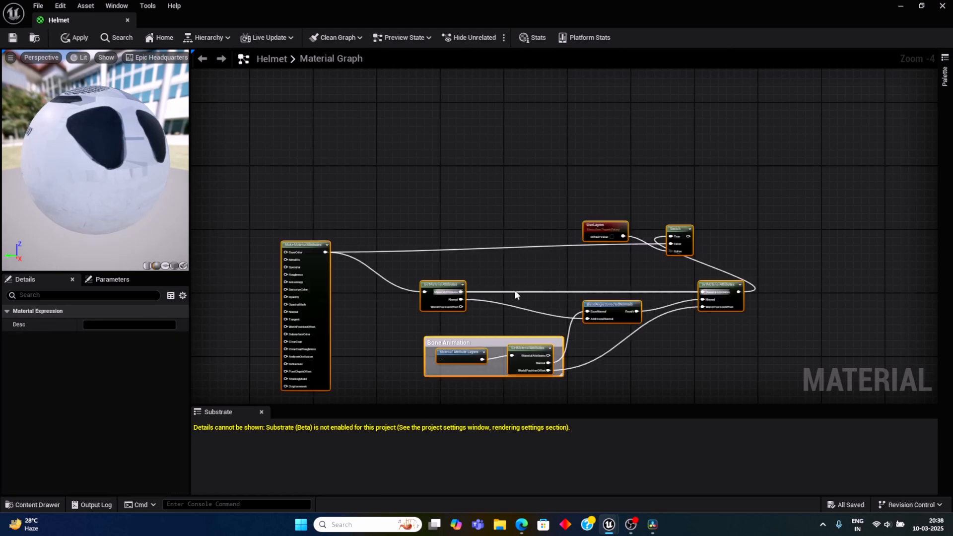
right_drag(402, 341, 553, 236)
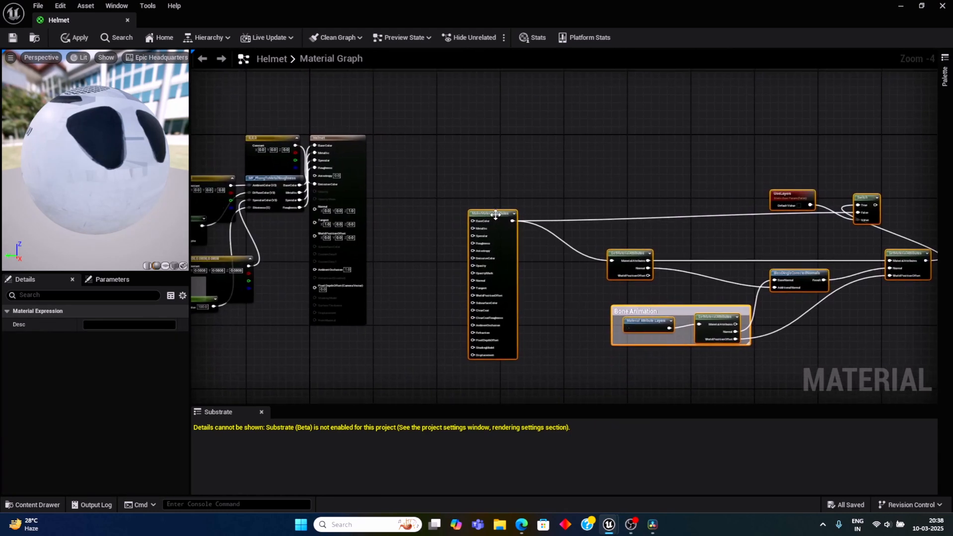
drag(496, 215, 456, 143)
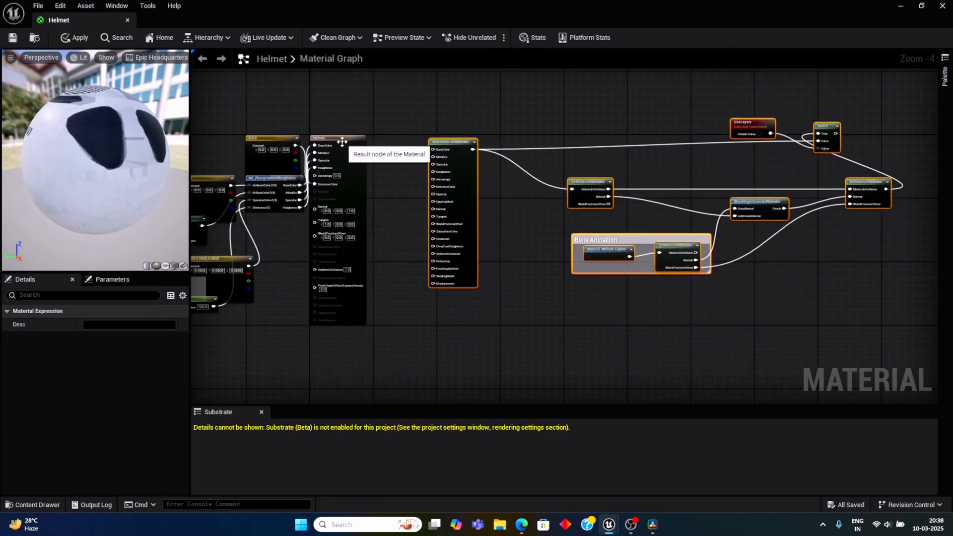
drag(342, 142, 381, 145)
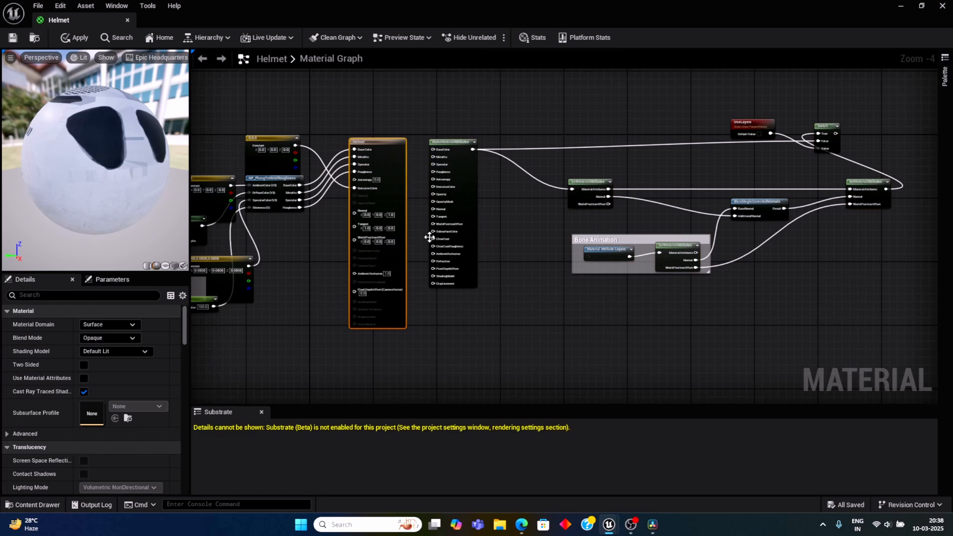
Step: Move the Base Color, Metallic, Specular, Roughness and Emissive Color links from the Helmet result node to the matching MakeMaterialAttributes inputs
scroll(429, 238, up, 5)
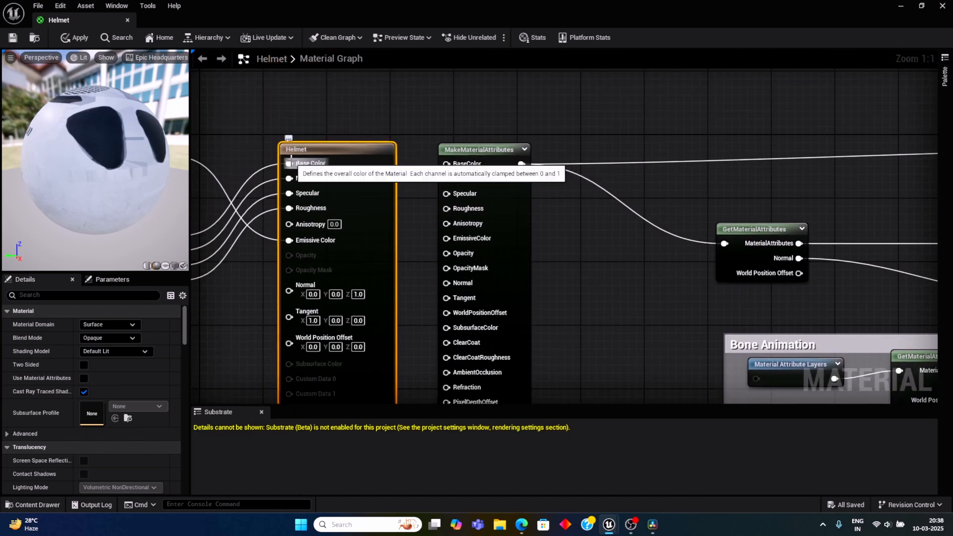
ctrl+drag(290, 164, 446, 163)
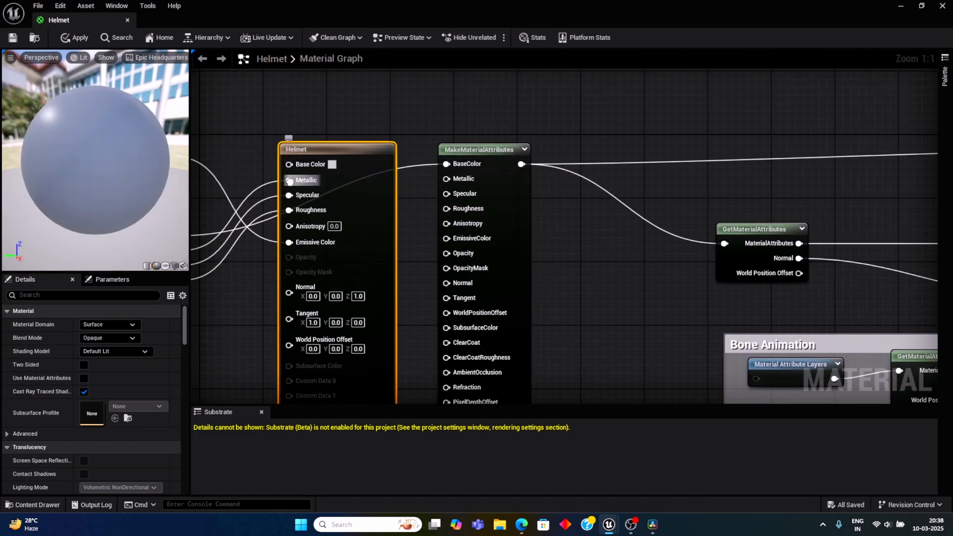
ctrl+drag(289, 180, 447, 194)
ctrl+drag(290, 215, 446, 208)
ctrl+drag(290, 250, 447, 239)
scroll(598, 273, down, 2)
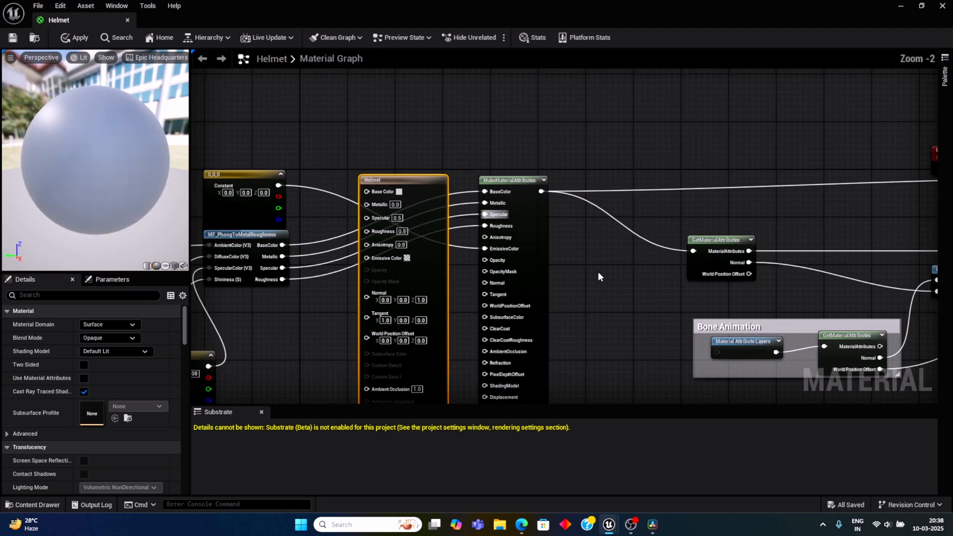
Step: Enable Use Material Attributes for Helmet and connect the Switch output to its result node, placed beyond the Switch
click(87, 378)
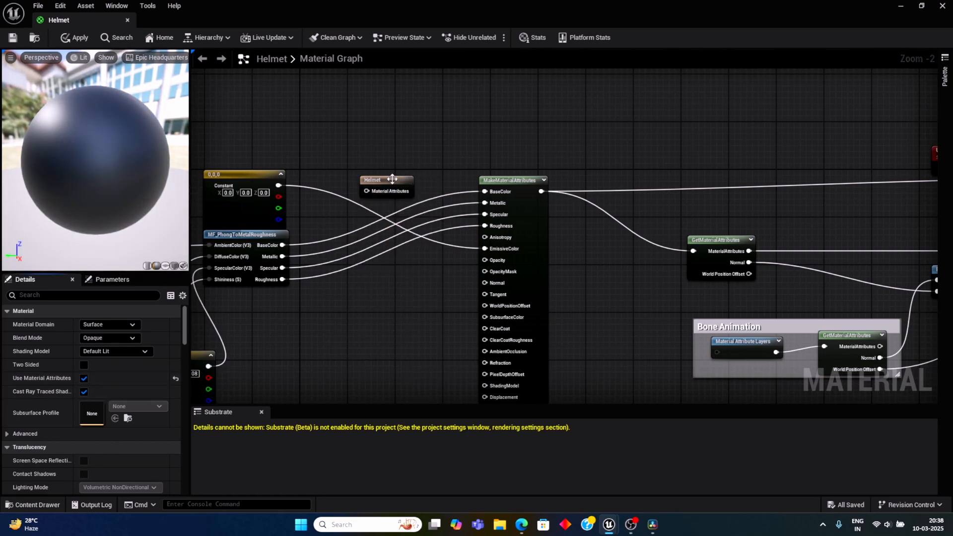
drag(392, 179, 826, 122)
right_drag(753, 201, 424, 177)
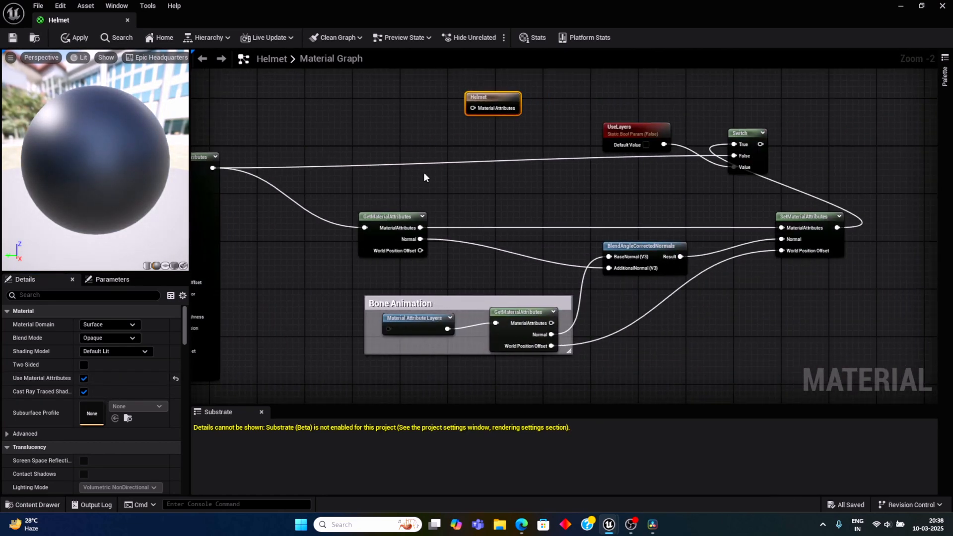
drag(493, 98, 889, 140)
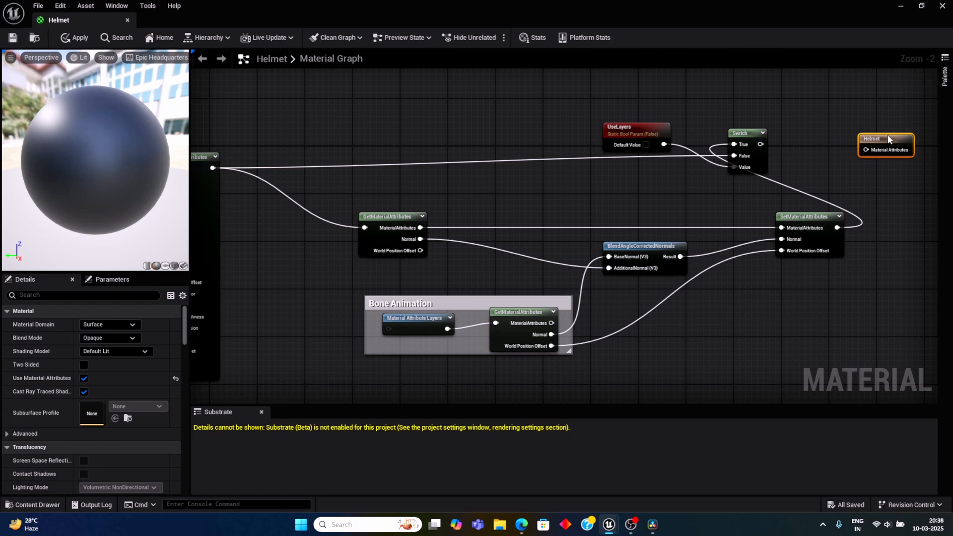
click(766, 145)
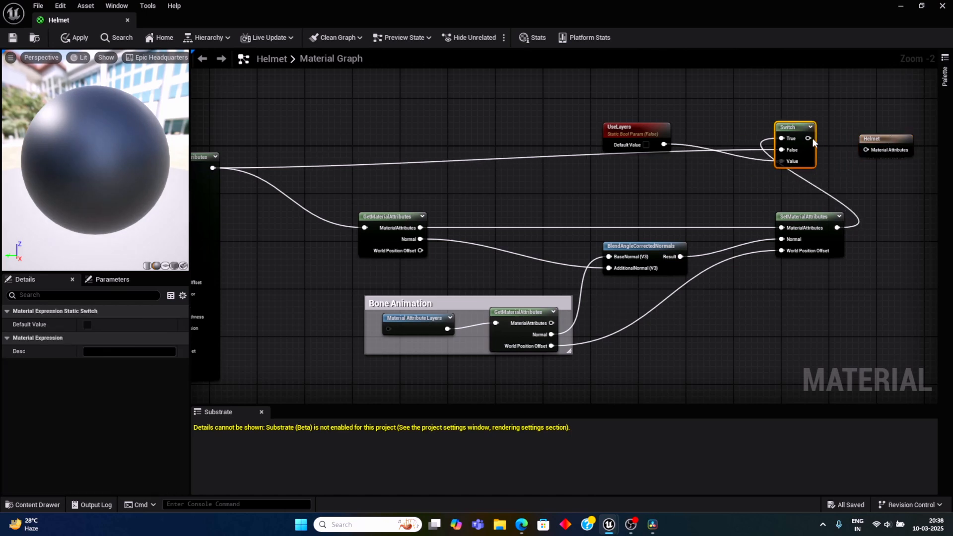
drag(764, 144, 866, 150)
click(898, 205)
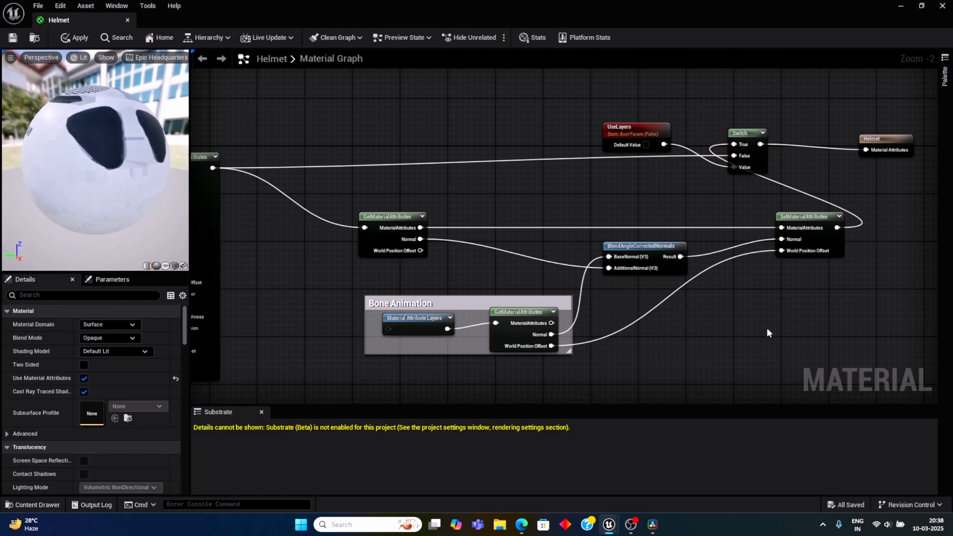
Step: Apply and save the Helmet material changes, then close the material editor
click(75, 39)
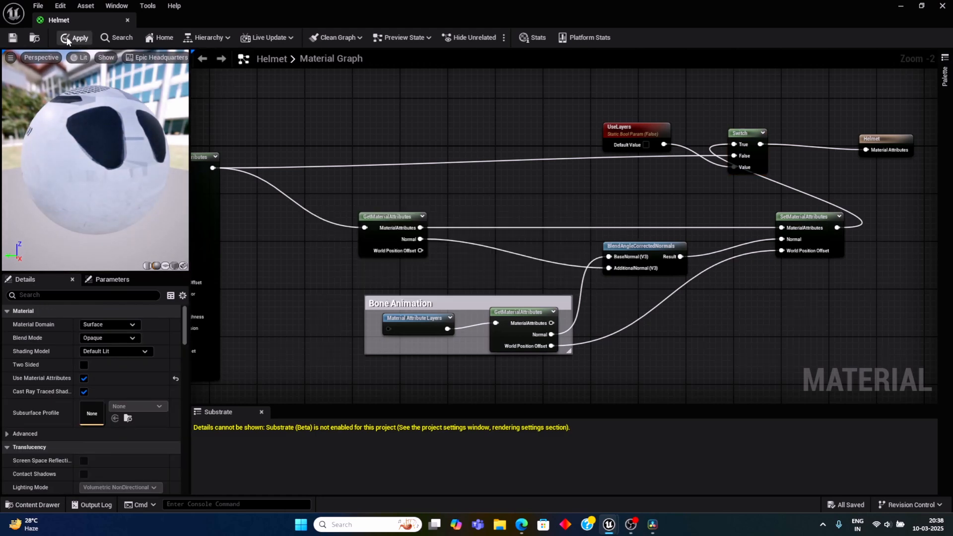
click(14, 38)
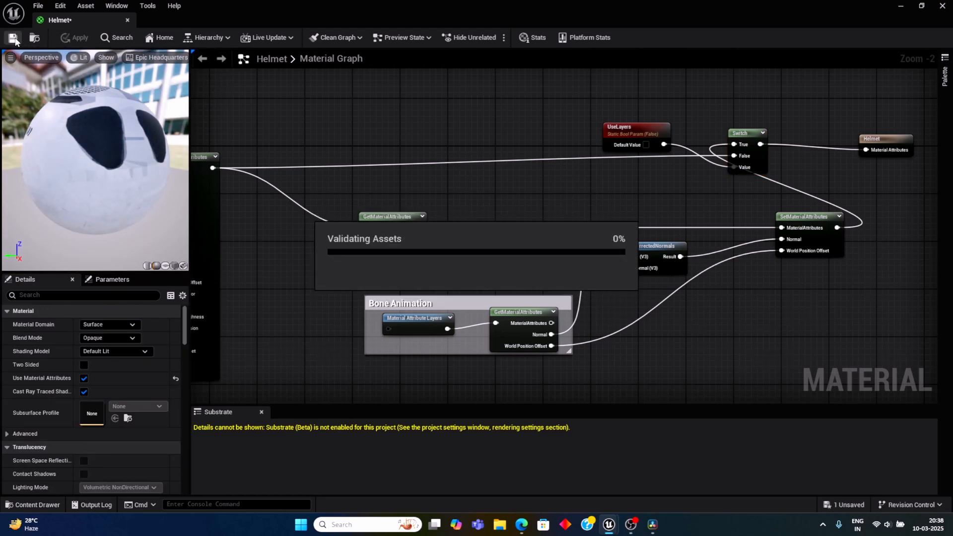
click(942, 6)
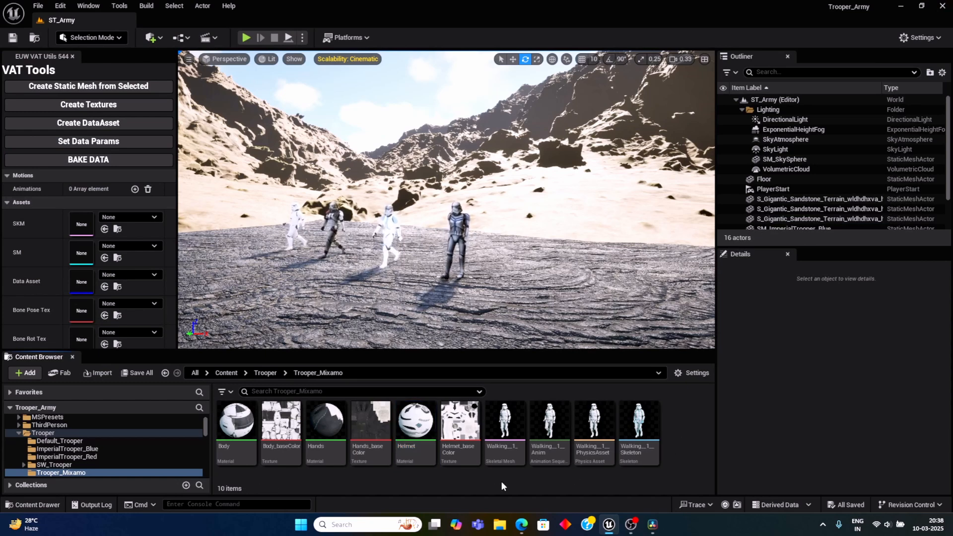
Step: Create a material instance from the Body material in the Trooper_Mixamo folder, keeping the default name
click(228, 434)
right_click(228, 433)
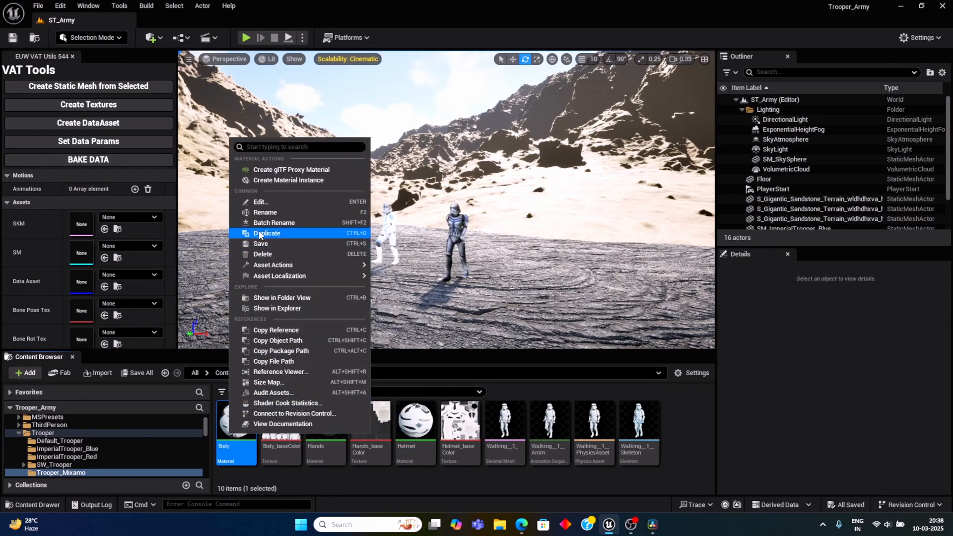
click(280, 181)
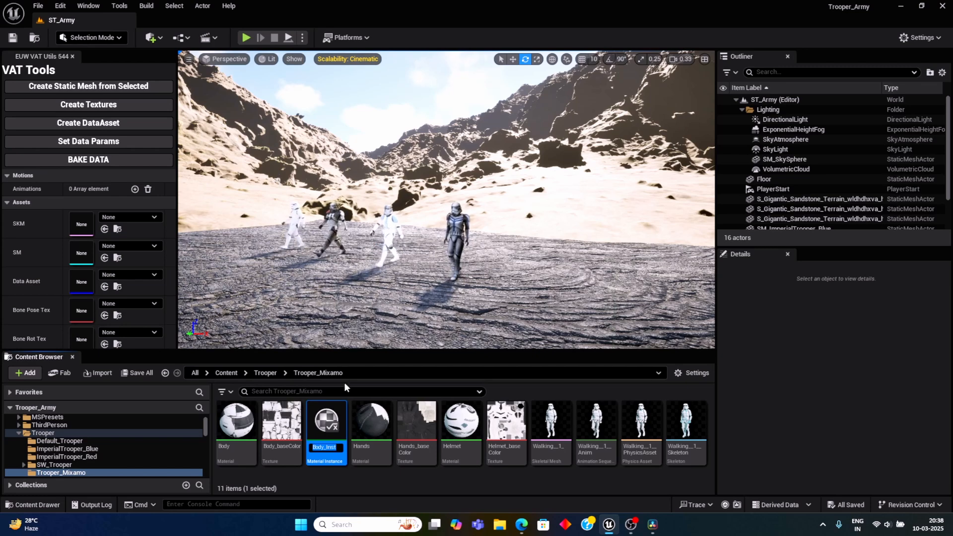
key(Return)
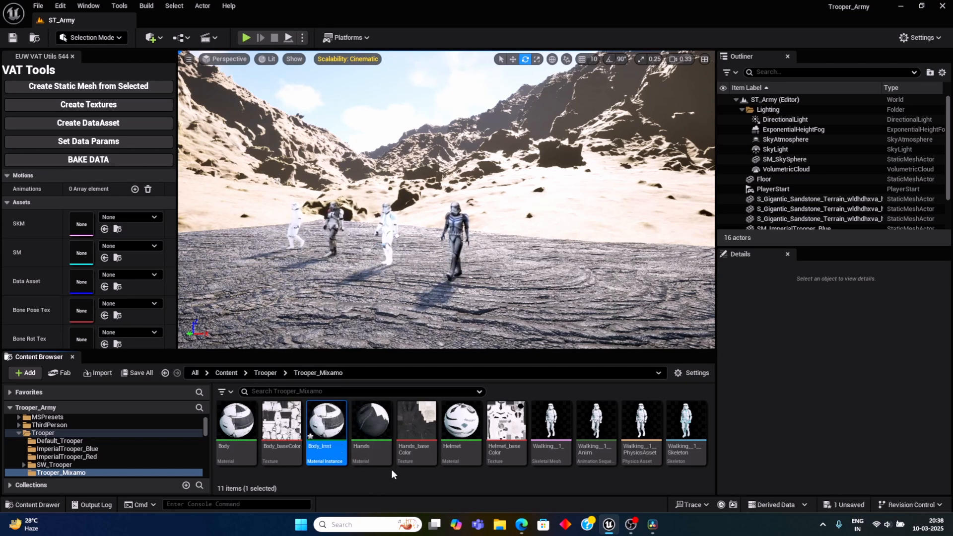
Step: Create a material instance from the Hands material, keeping the default name
right_click(371, 434)
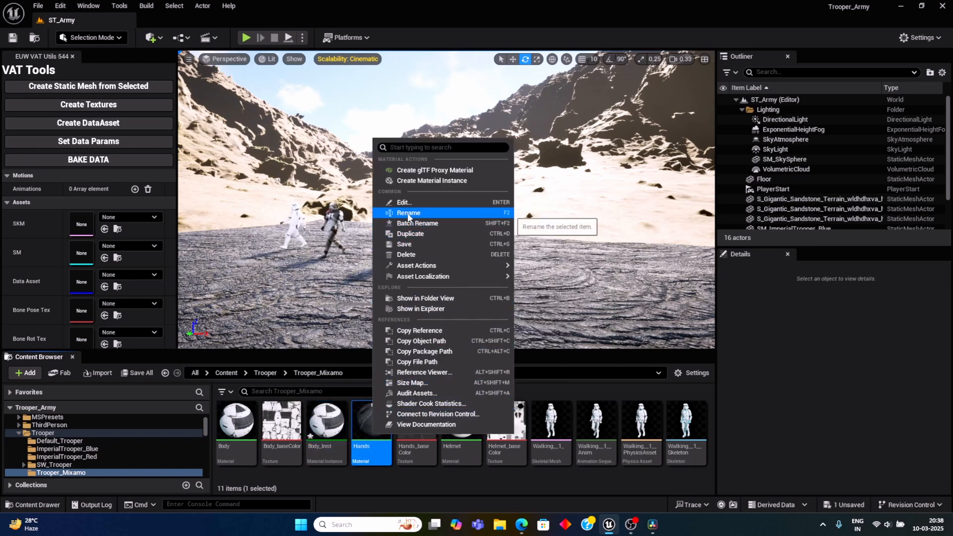
click(420, 180)
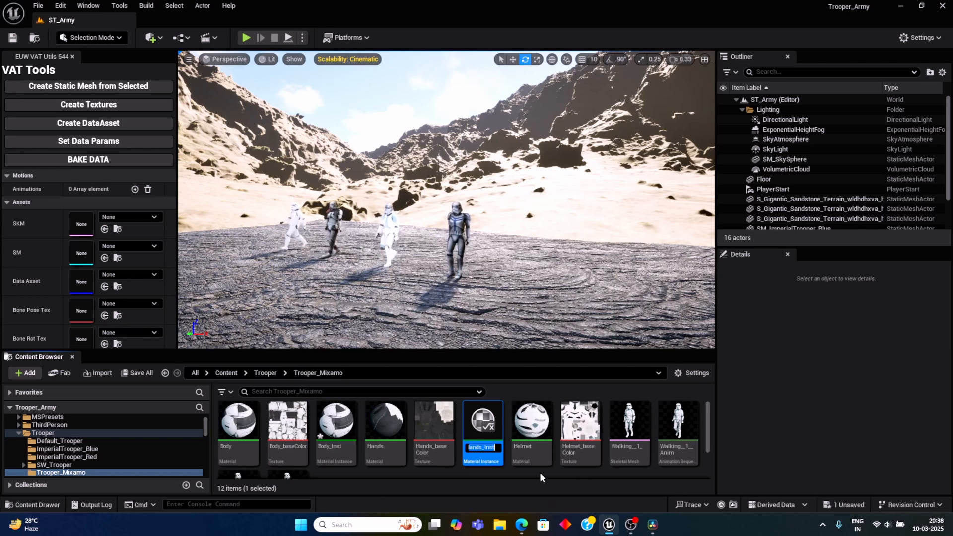
key(Return)
Step: Create a material instance from the Helmet material, keeping the default name
scroll(526, 461, down, 1)
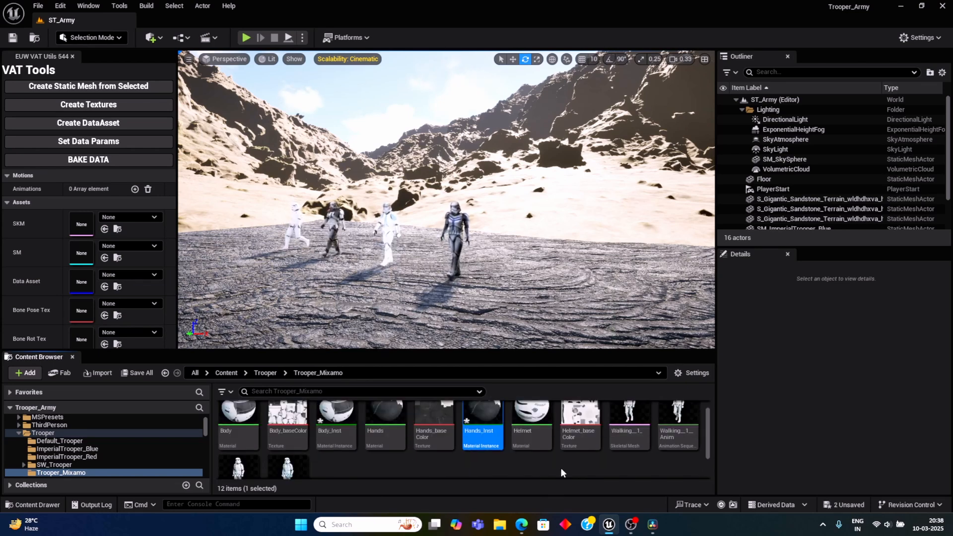
right_click(530, 413)
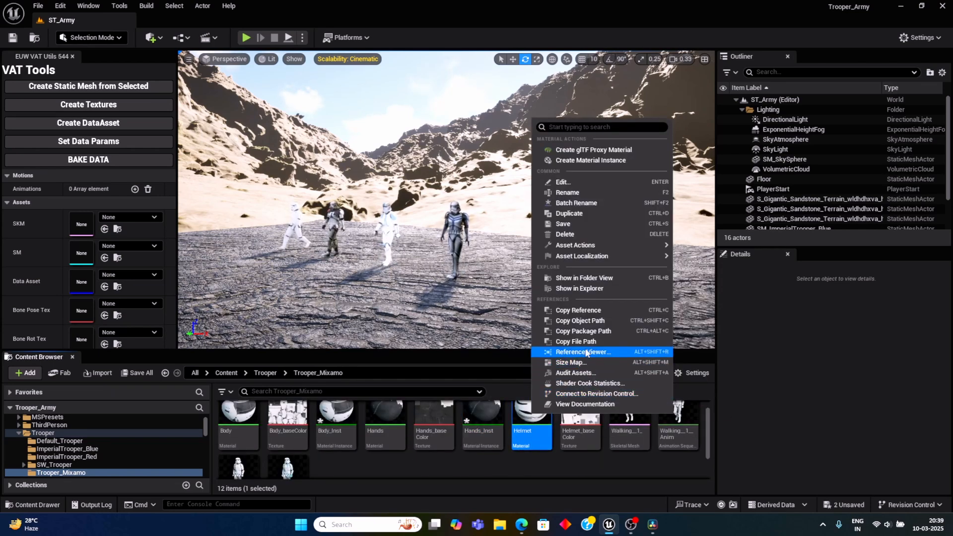
click(591, 160)
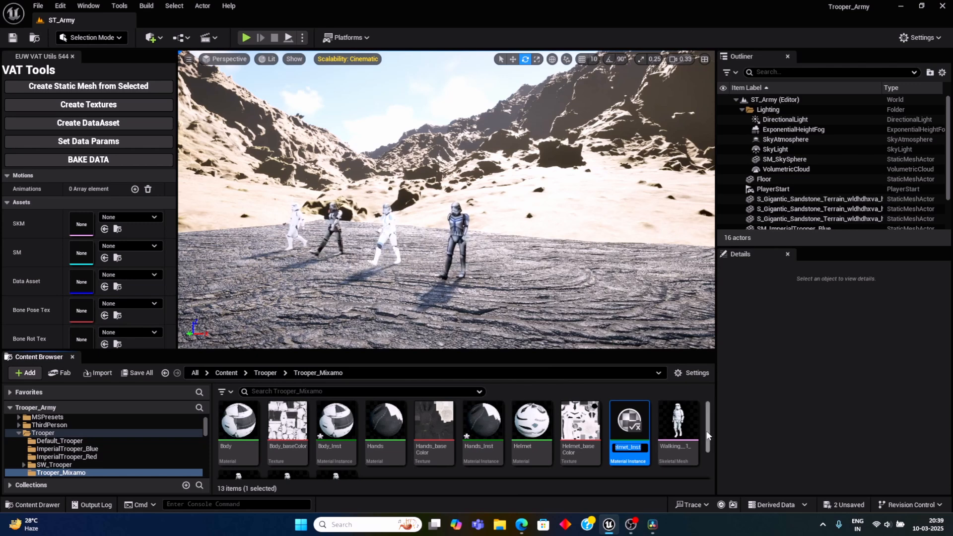
drag(709, 442, 679, 471)
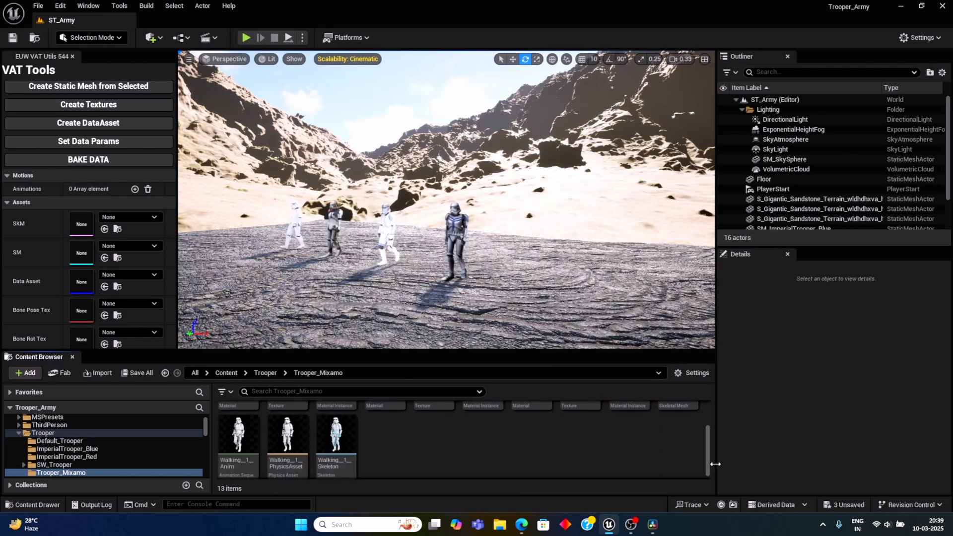
Step: Enlarge the Content Browser so that more of the Trooper_Mixamo assets fit in view
scroll(711, 451, up, 1)
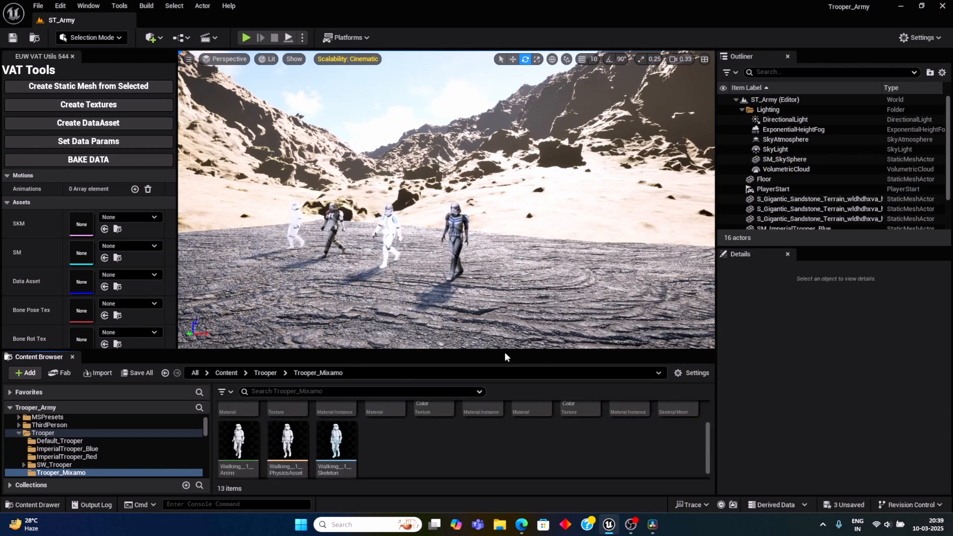
drag(505, 352, 505, 324)
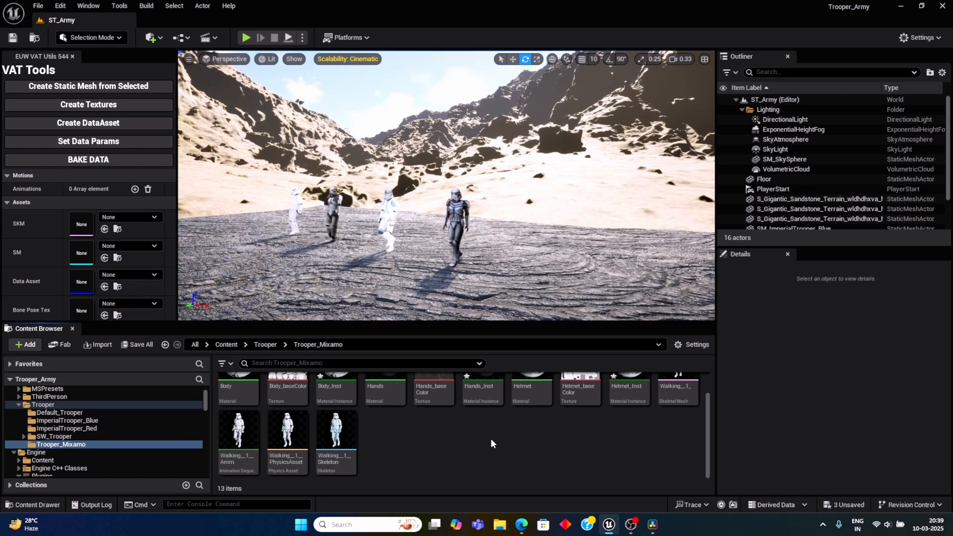
scroll(489, 442, up, 1)
scroll(515, 466, down, 1)
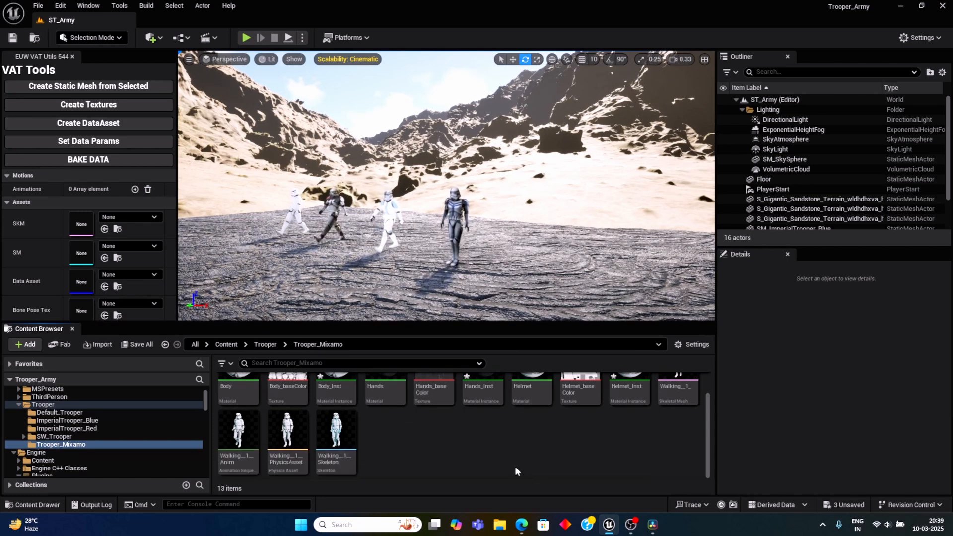
Step: Assign the Walking__1_ skeletal mesh as the SKM asset in VAT Tools and create a static mesh from it
scroll(514, 467, up, 1)
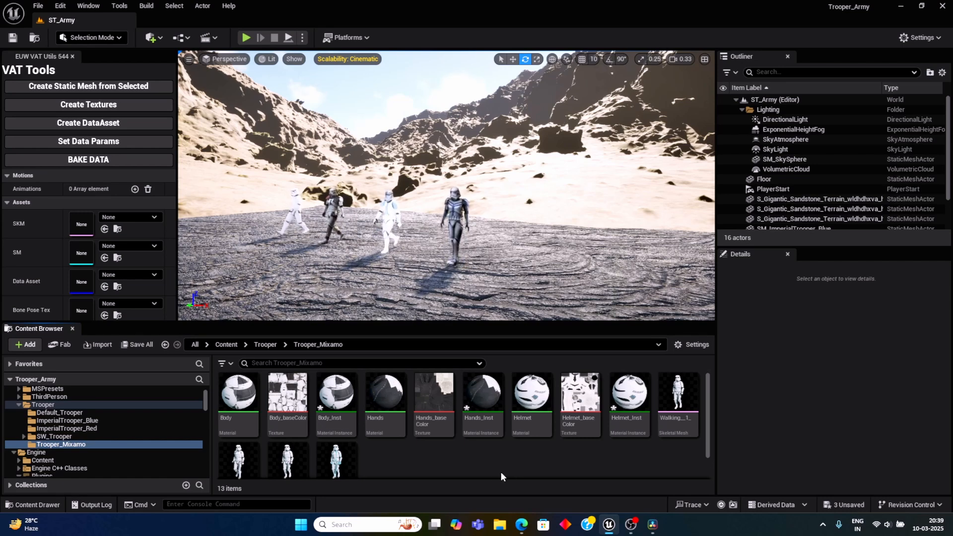
scroll(649, 463, down, 1)
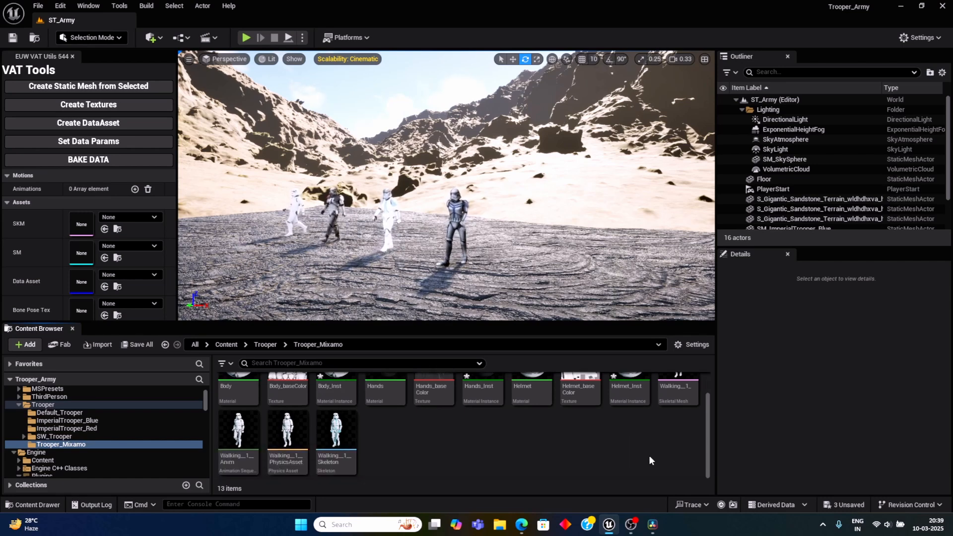
scroll(649, 455, up, 1)
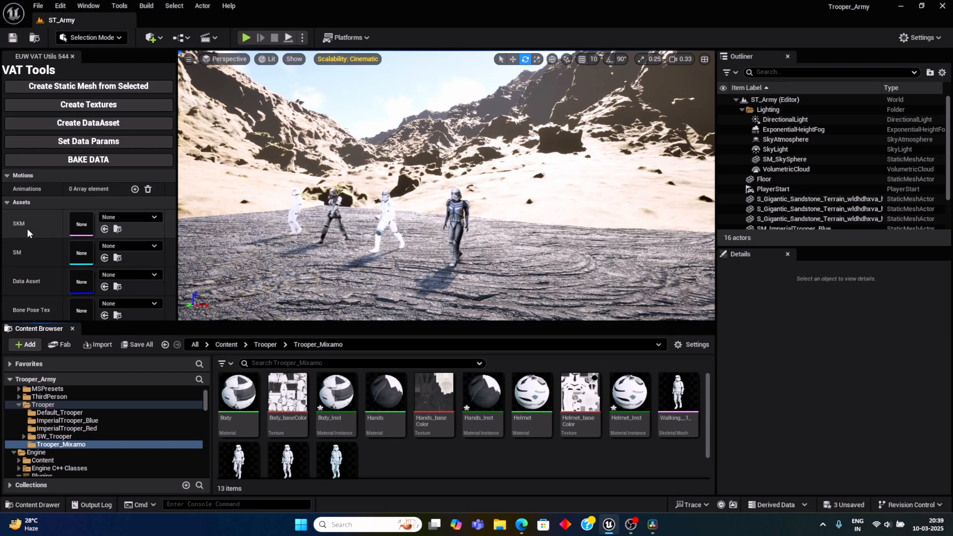
click(675, 397)
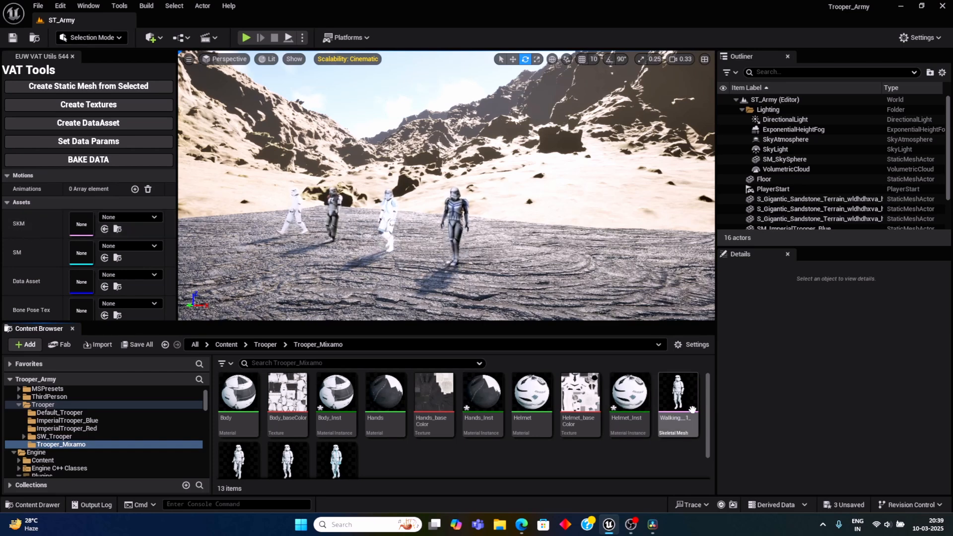
drag(685, 396, 74, 220)
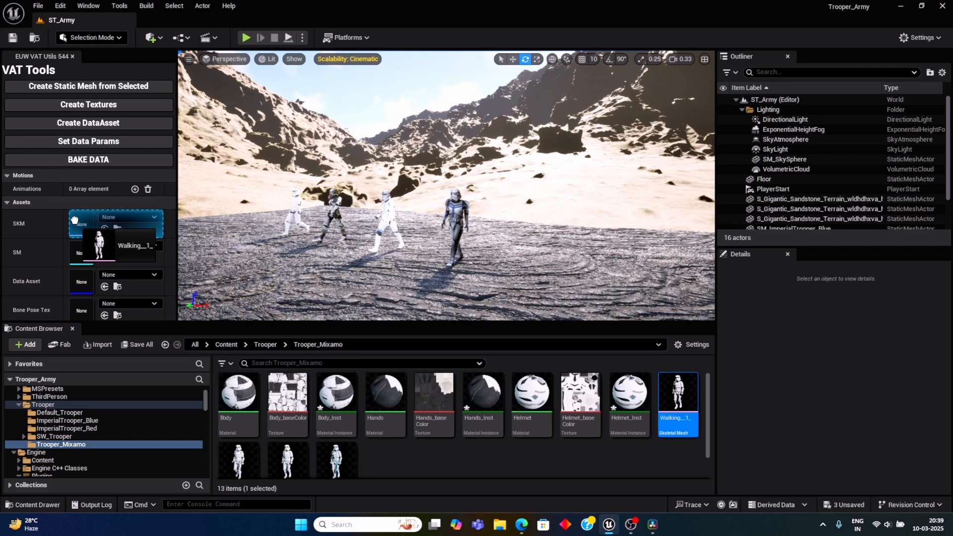
drag(75, 220, 75, 221)
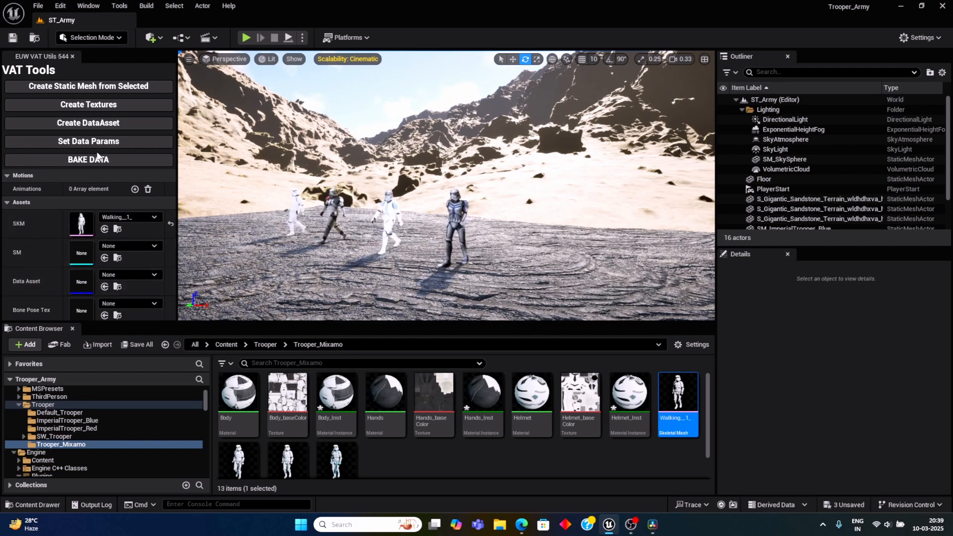
click(100, 87)
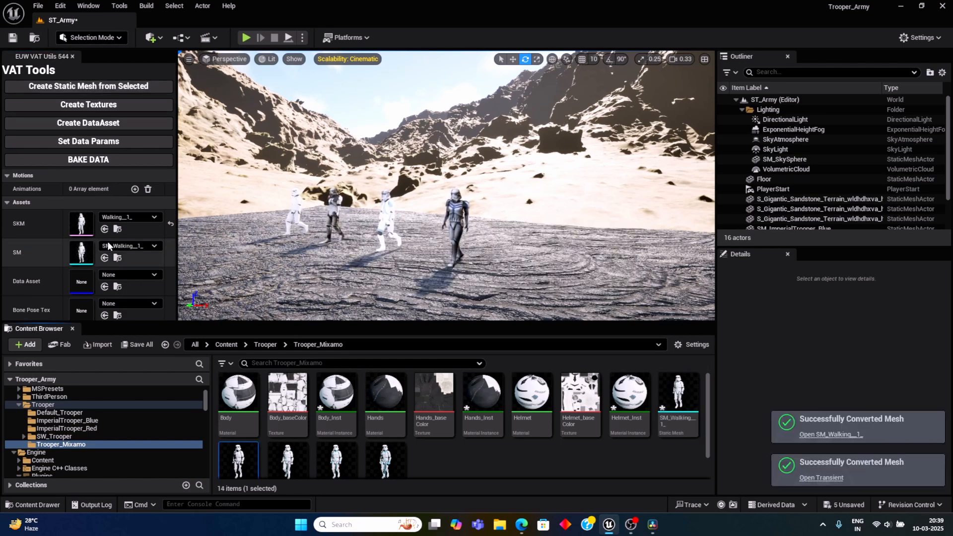
Step: Add one element to the VAT Tools Animations array and assign the Walking__1__Anim sequence to it
click(134, 189)
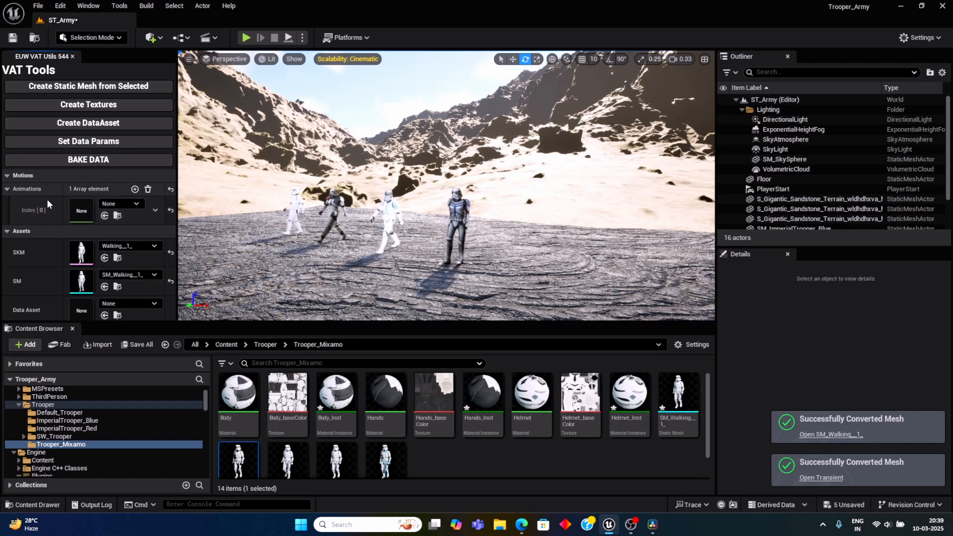
scroll(611, 463, down, 2)
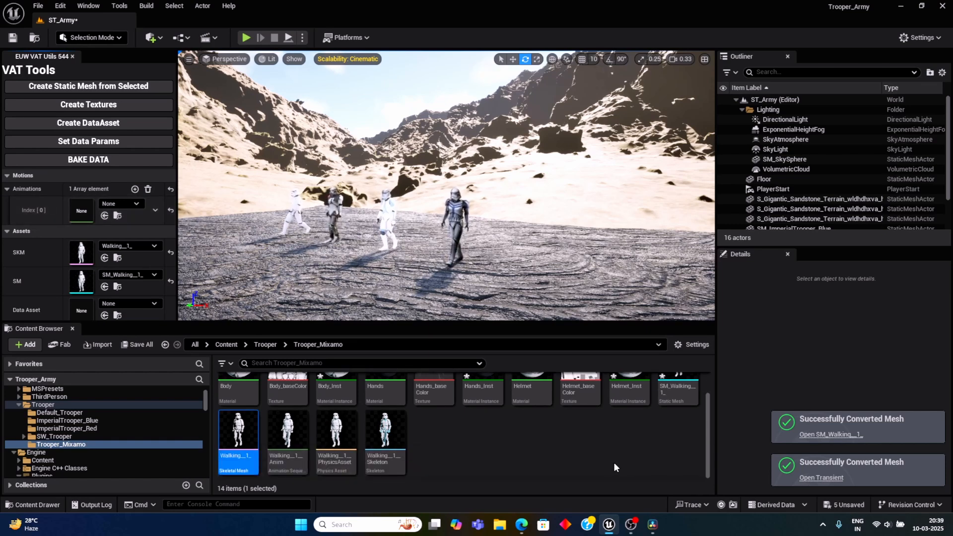
drag(287, 431, 107, 210)
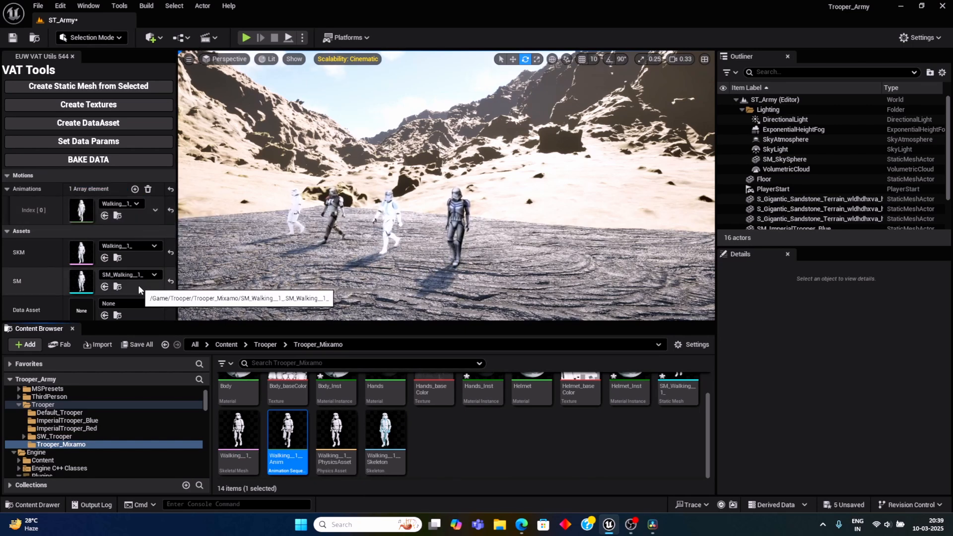
Step: Create the bone position, rotation and weight textures and the data asset for the walking trooper with VAT Tools
click(100, 106)
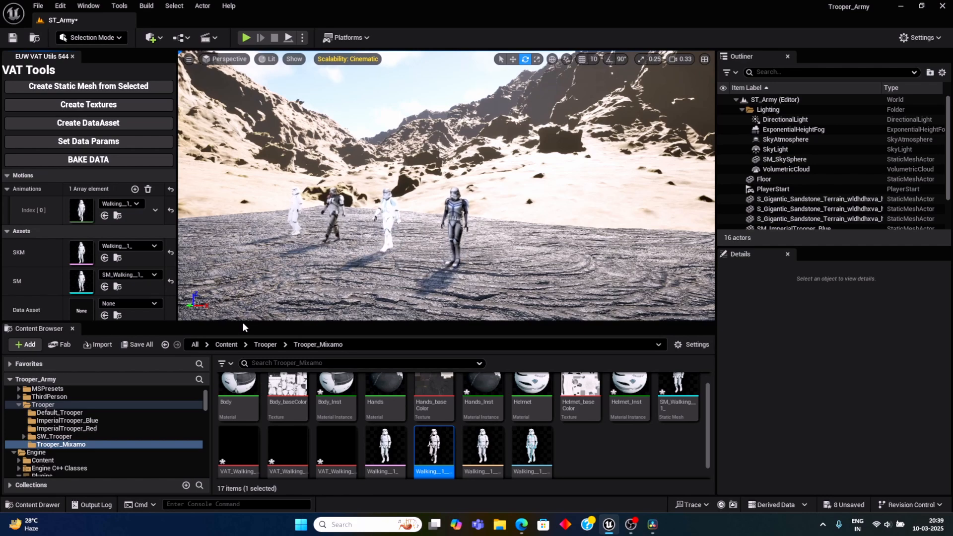
drag(243, 322, 245, 430)
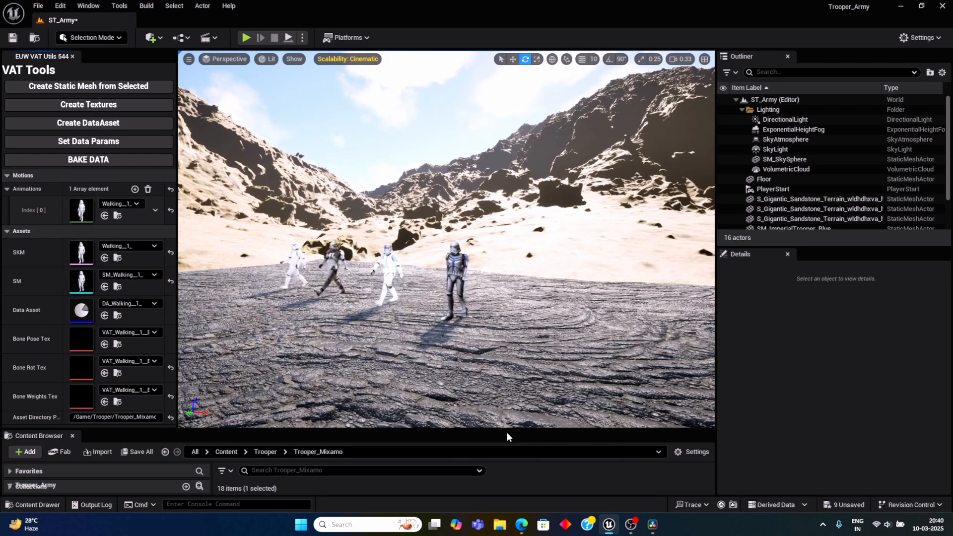
drag(504, 401, 516, 326)
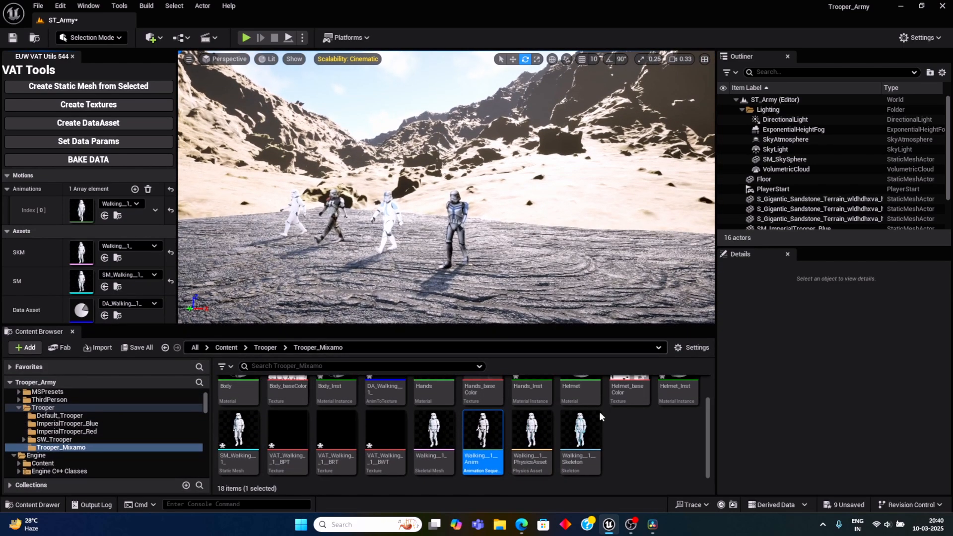
click(658, 454)
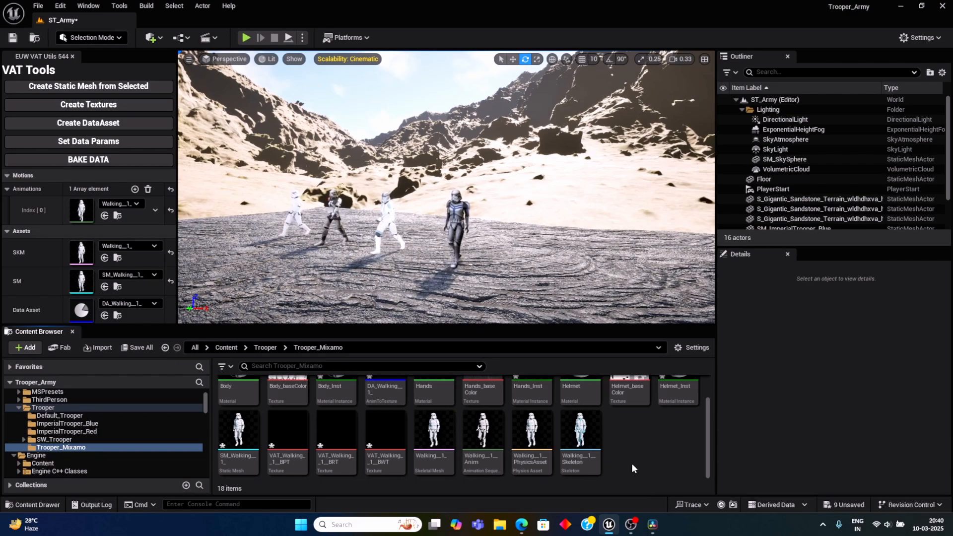
scroll(628, 463, up, 1)
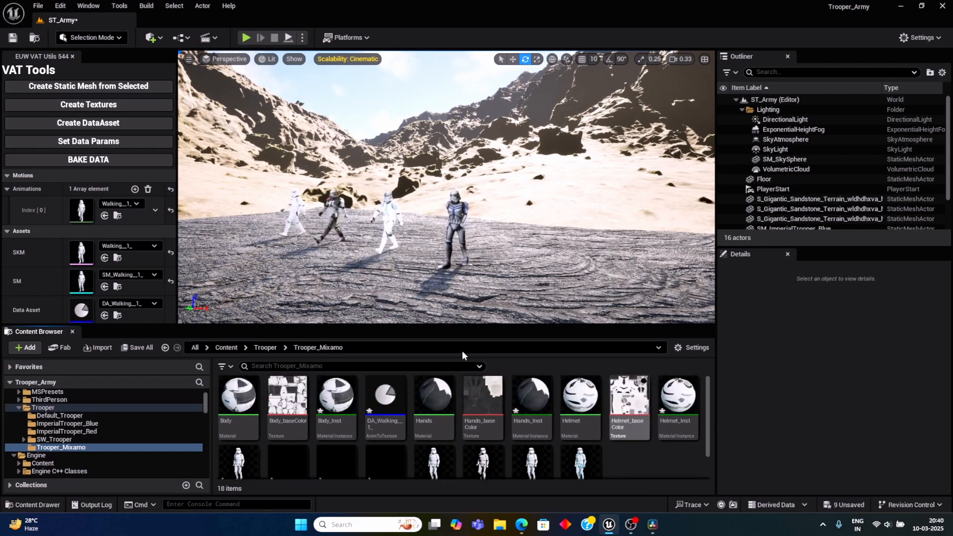
Step: Open the DA_Walking__1_ data asset, enable Enforce Power Of Two and set its Sample Rate to 30
double_click(76, 309)
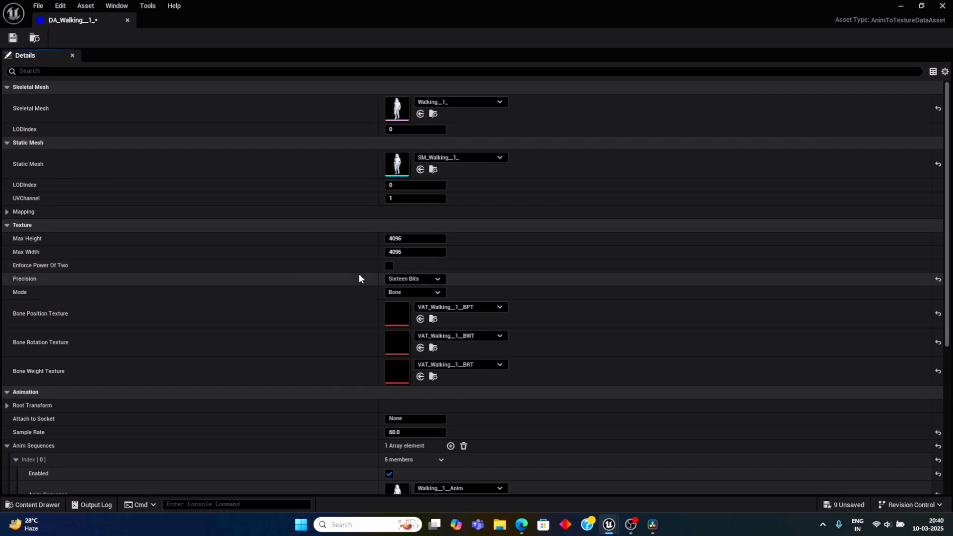
click(390, 267)
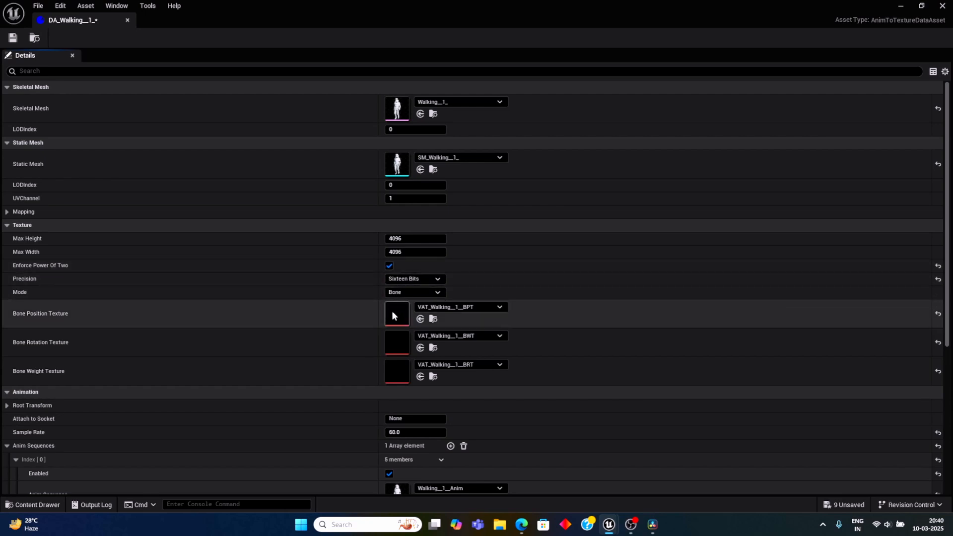
scroll(486, 402, down, 5)
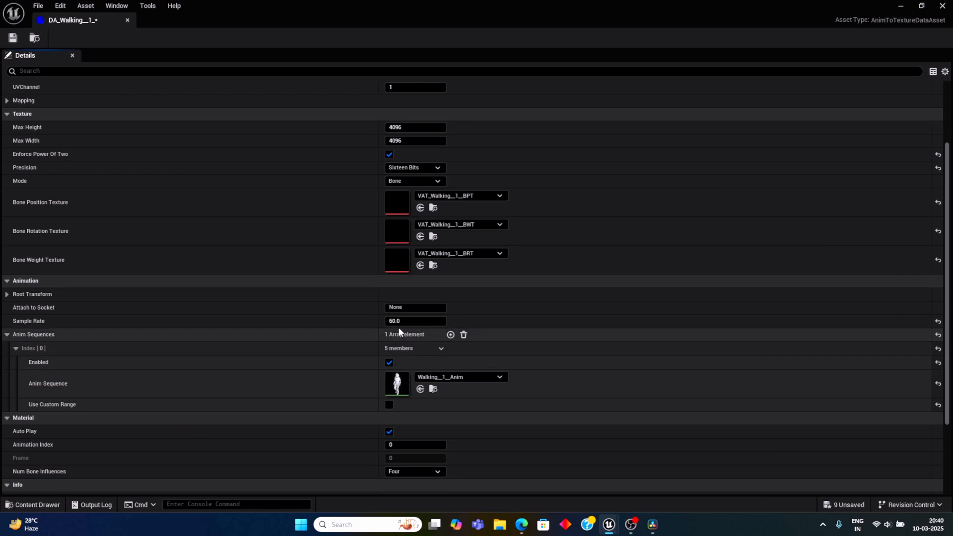
click(922, 5)
scroll(604, 470, down, 2)
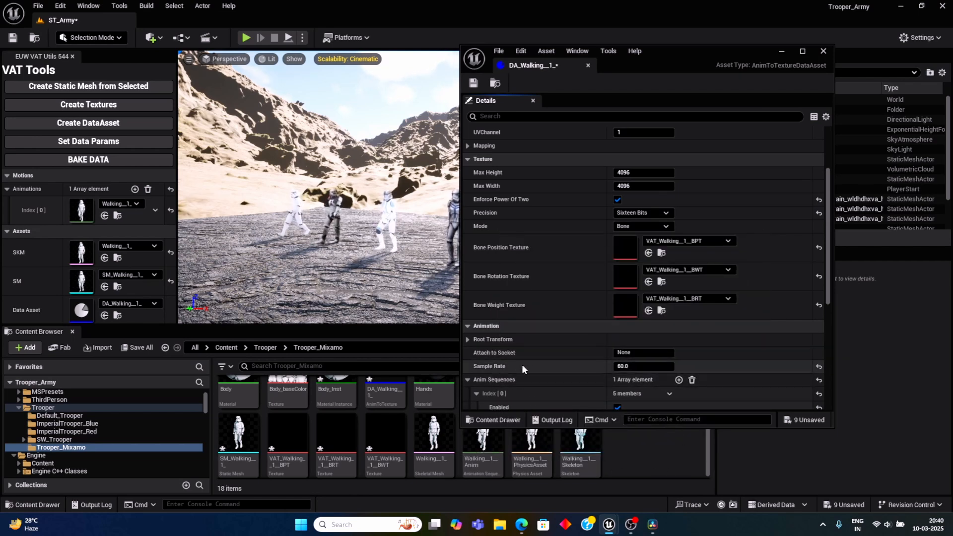
click(623, 366)
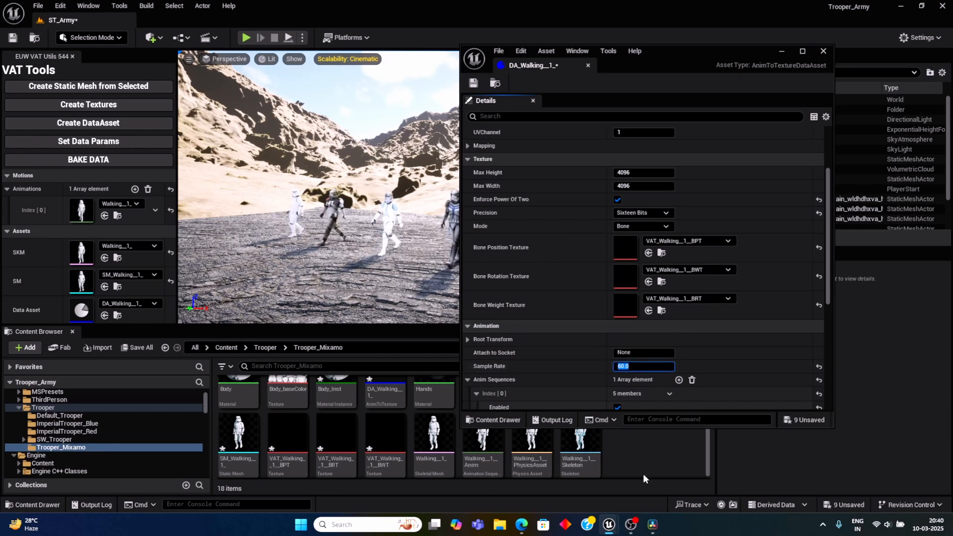
text(30)
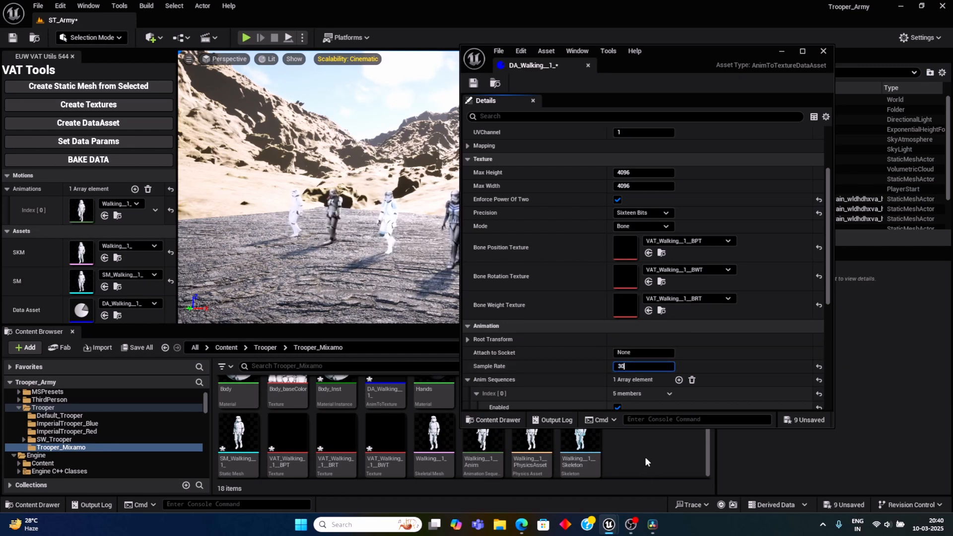
key(Return)
Step: Enable Use Custom Range for the Walking__1__Anim sequence and set its End Frame to 34
scroll(630, 377, down, 2)
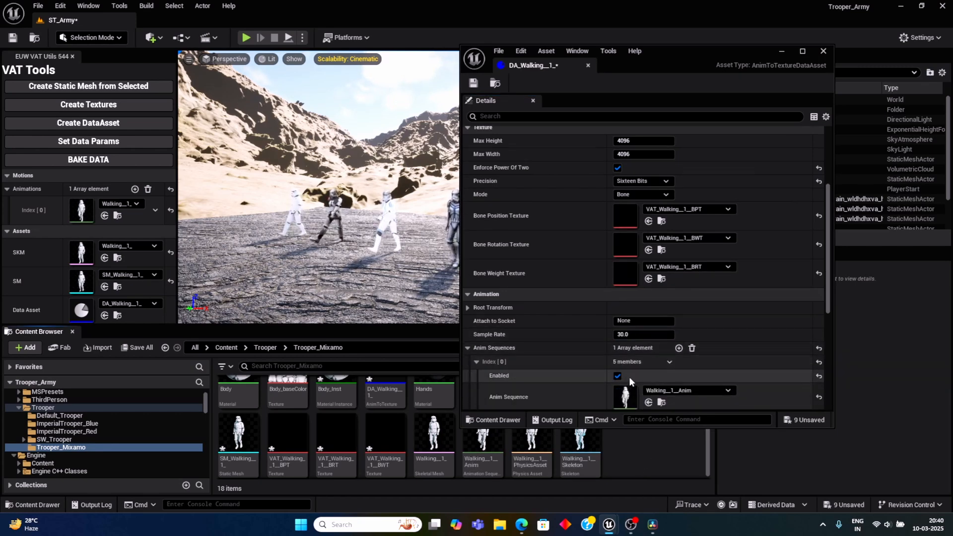
scroll(647, 389, down, 2)
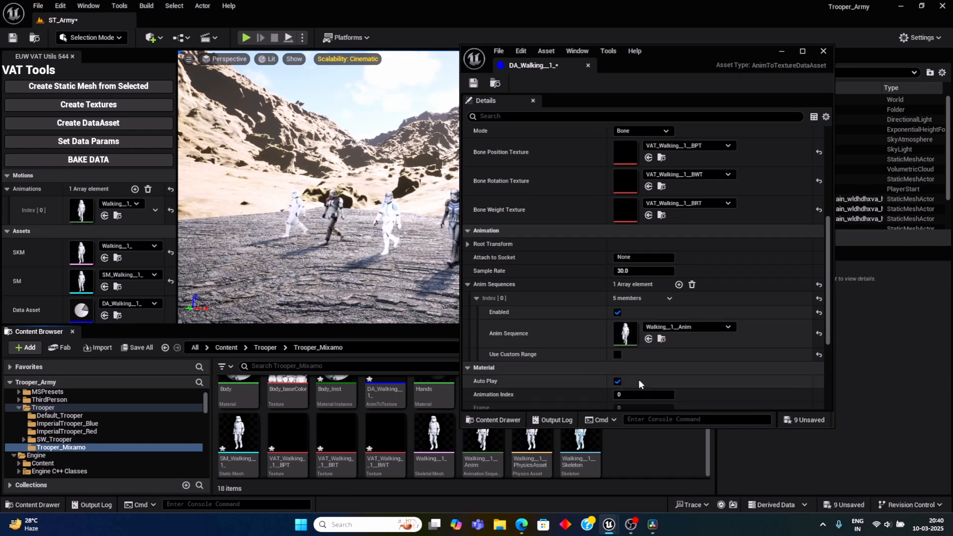
click(619, 356)
scroll(641, 370, down, 2)
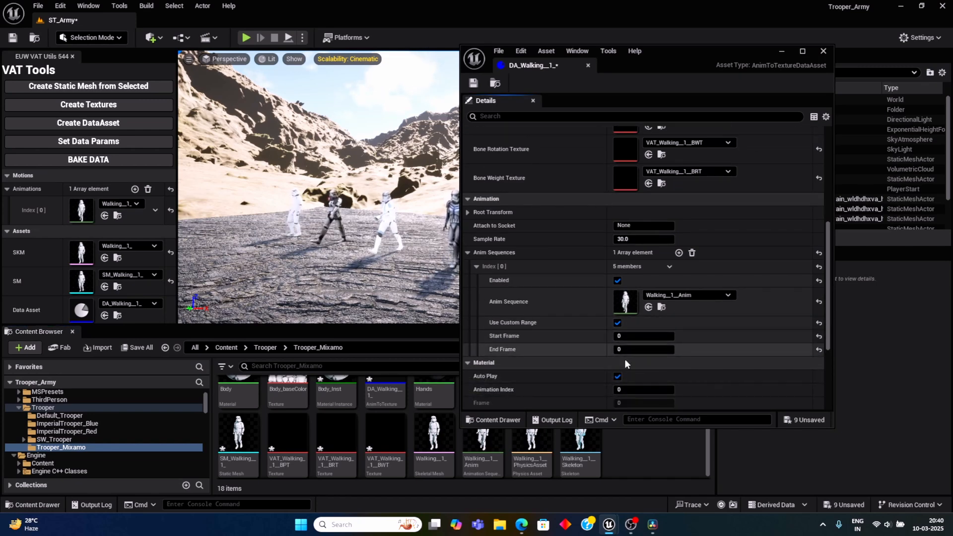
mouse_move(481, 466)
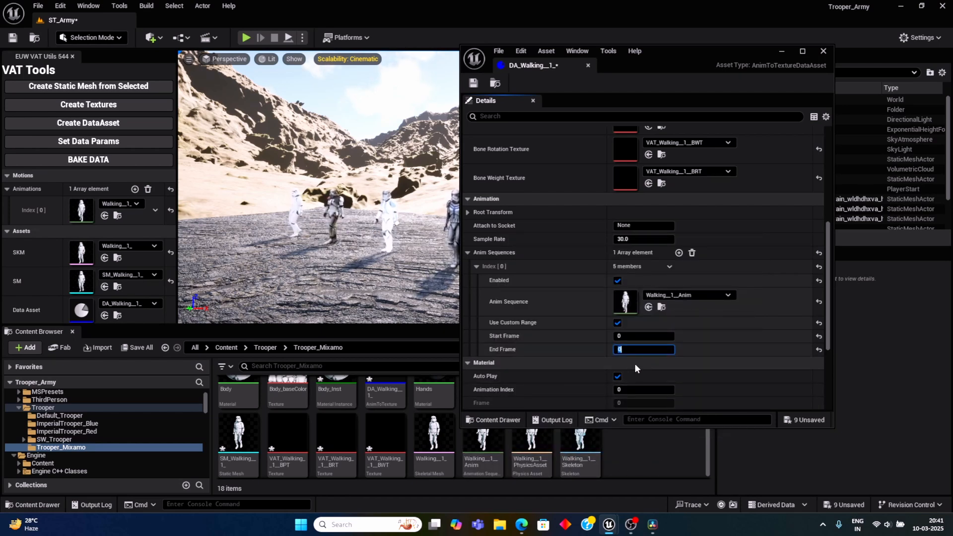
text(34)
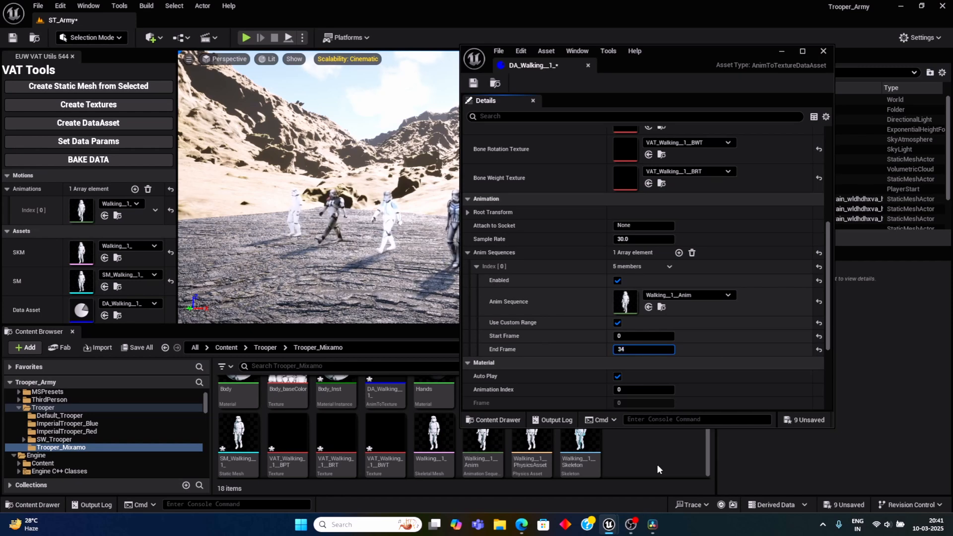
key(Return)
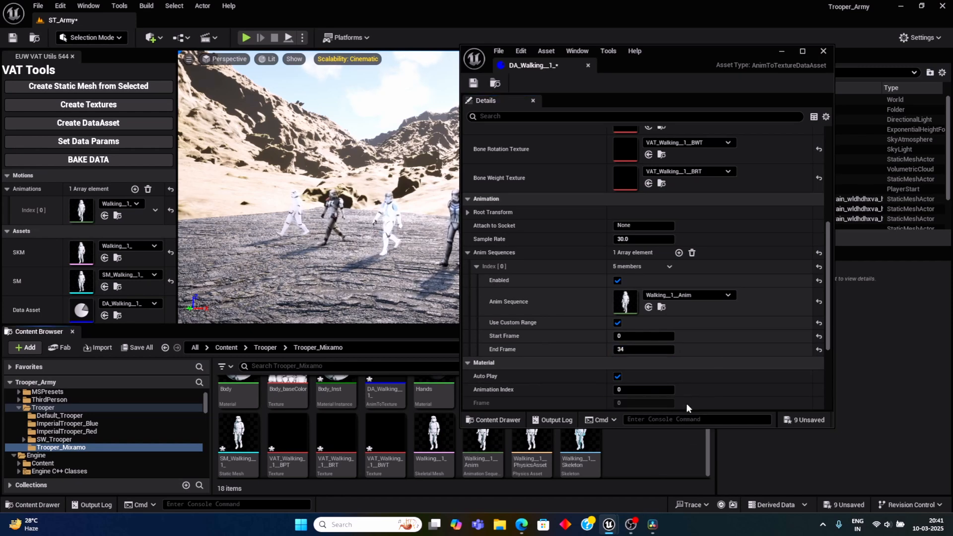
Step: Save the DA_Walking__1_ data asset and close its editor
scroll(678, 379, down, 2)
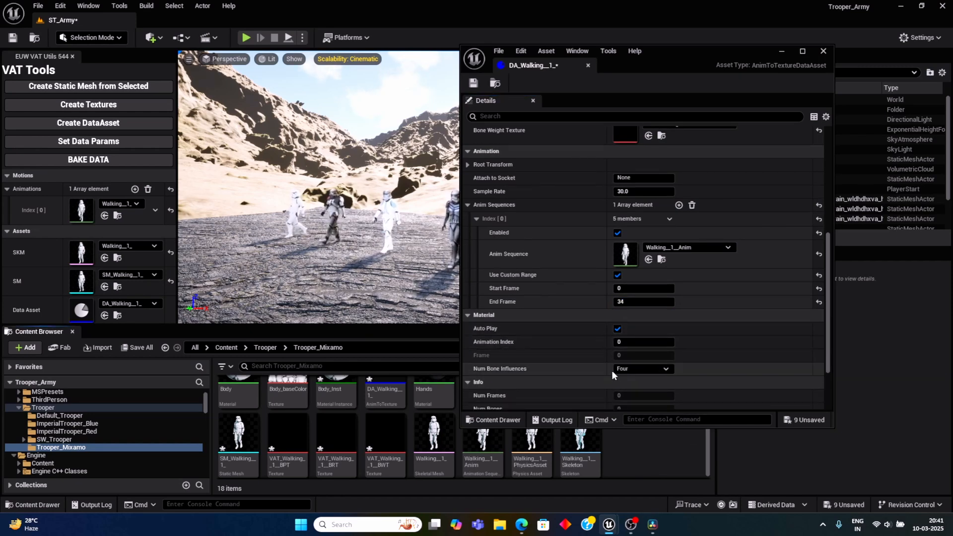
scroll(599, 318, up, 3)
scroll(597, 314, up, 10)
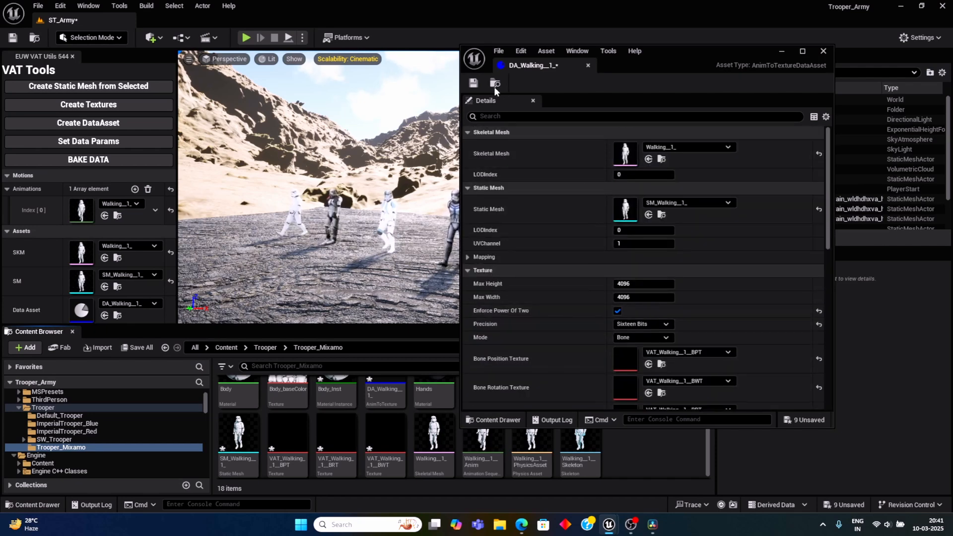
click(473, 83)
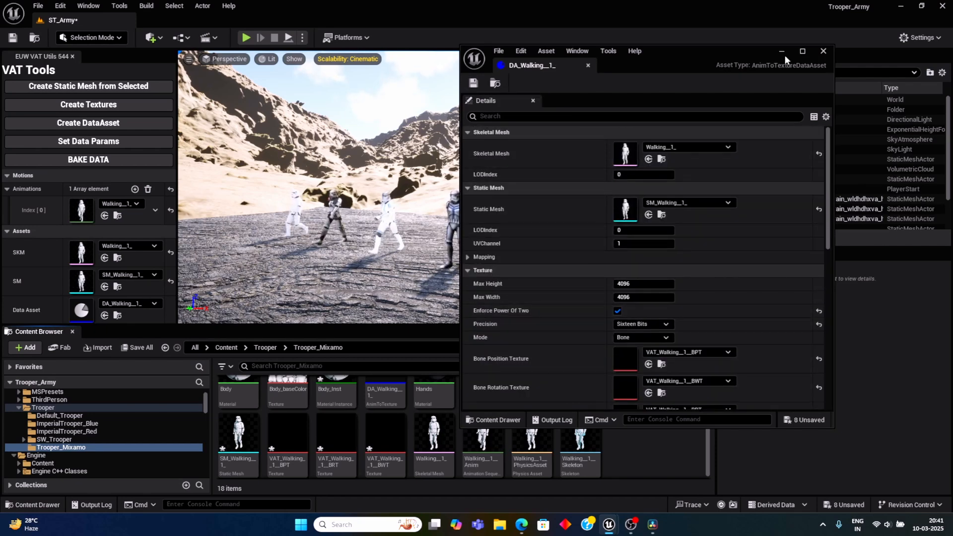
click(823, 51)
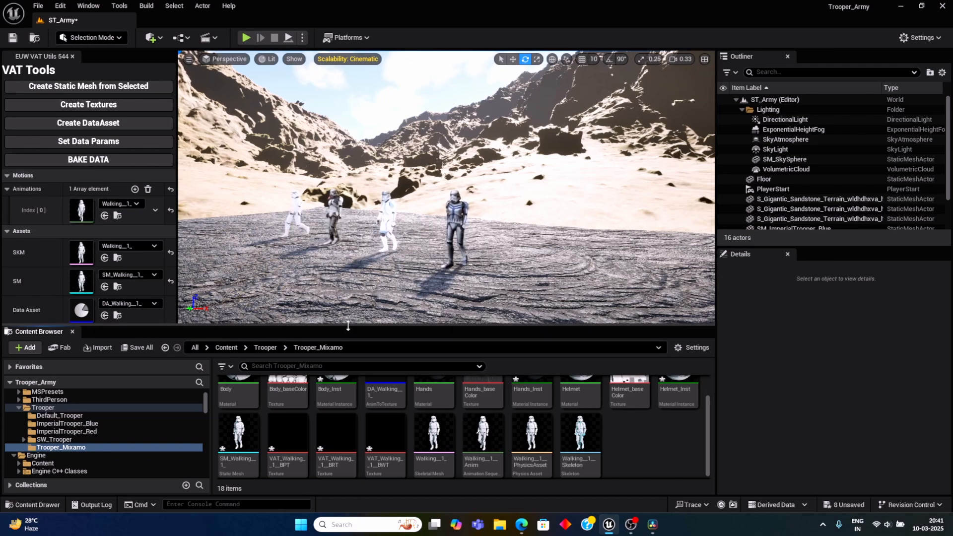
Step: Bake the walking animation data into the generated VAT textures with VAT Tools
drag(348, 326, 348, 419)
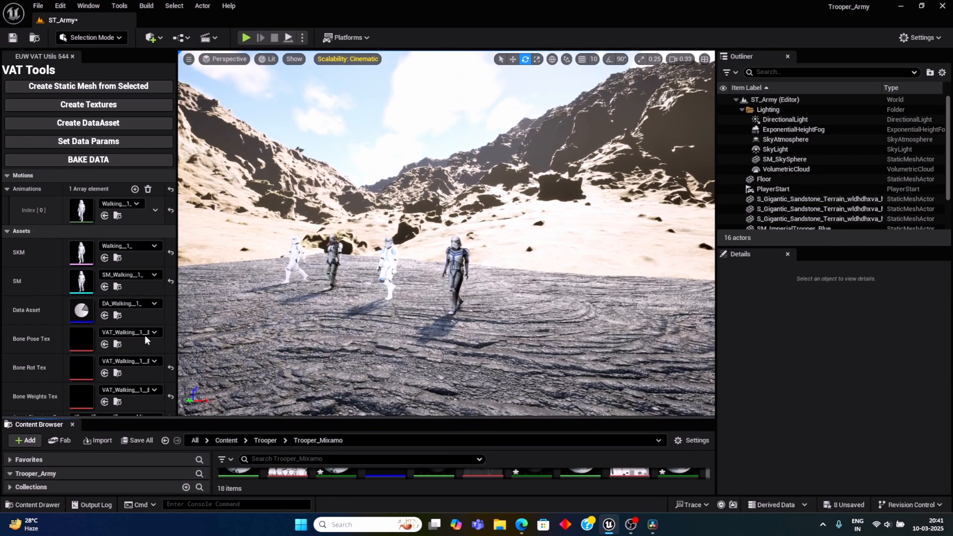
click(75, 163)
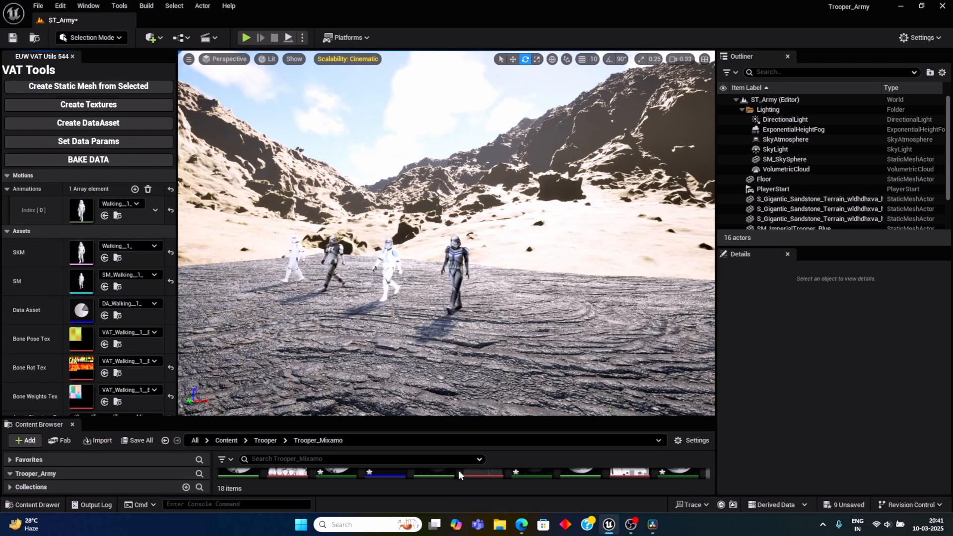
drag(462, 418, 463, 323)
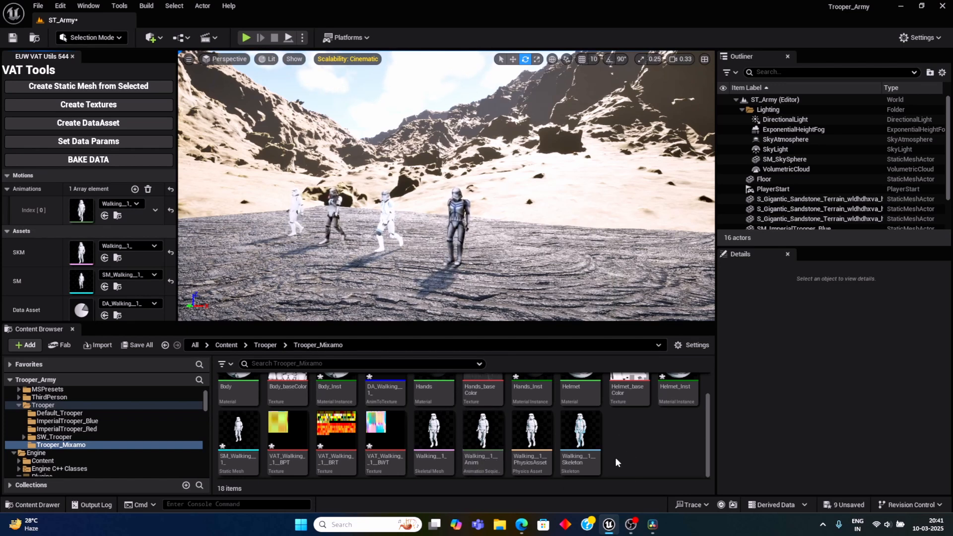
mouse_move(236, 437)
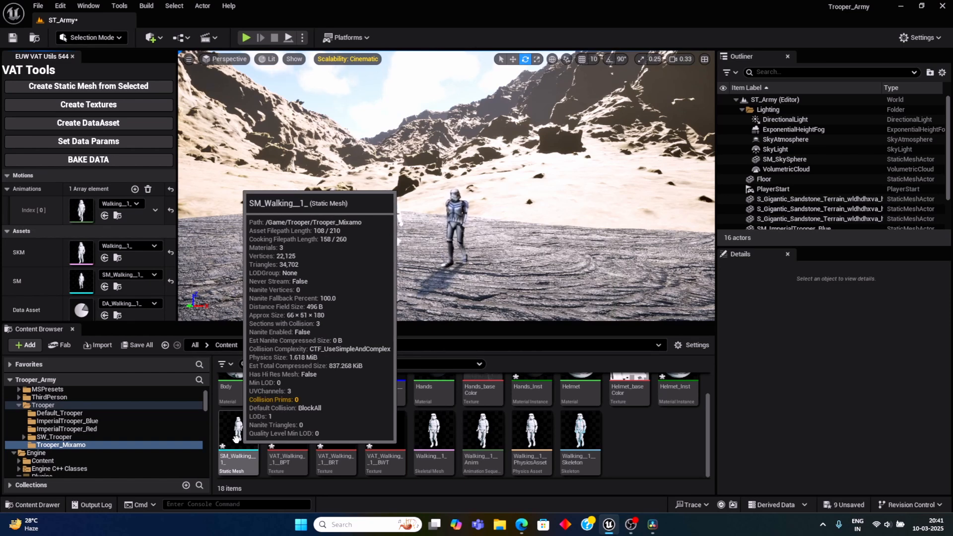
Step: Open the SM_Walking__1_ static mesh and assign the Body_Inst material instance to its Body slot
click(237, 437)
double_click(238, 443)
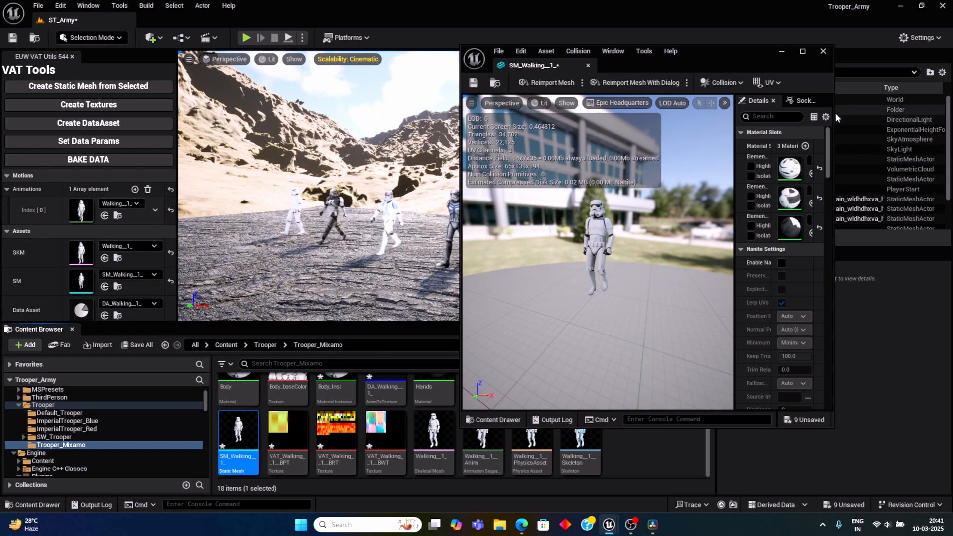
drag(835, 113, 931, 124)
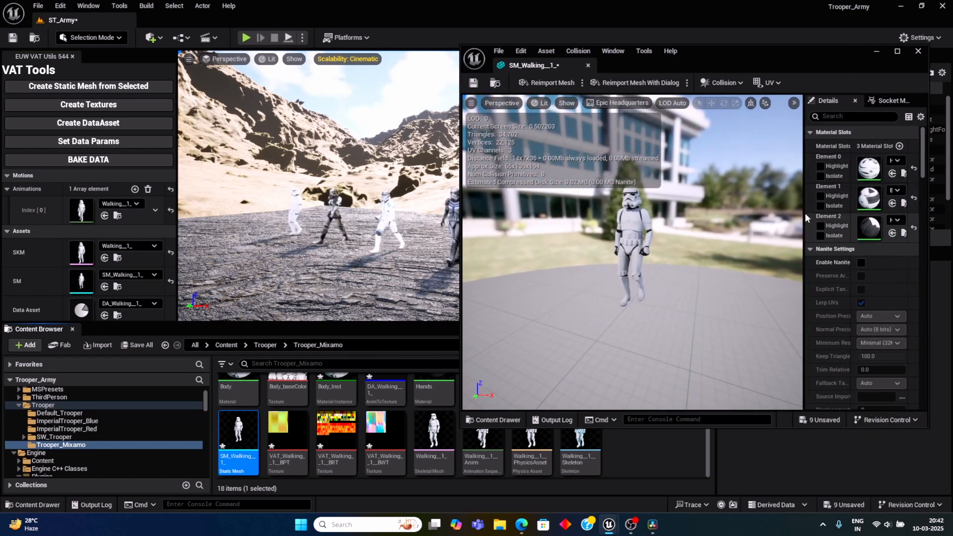
drag(806, 217, 639, 238)
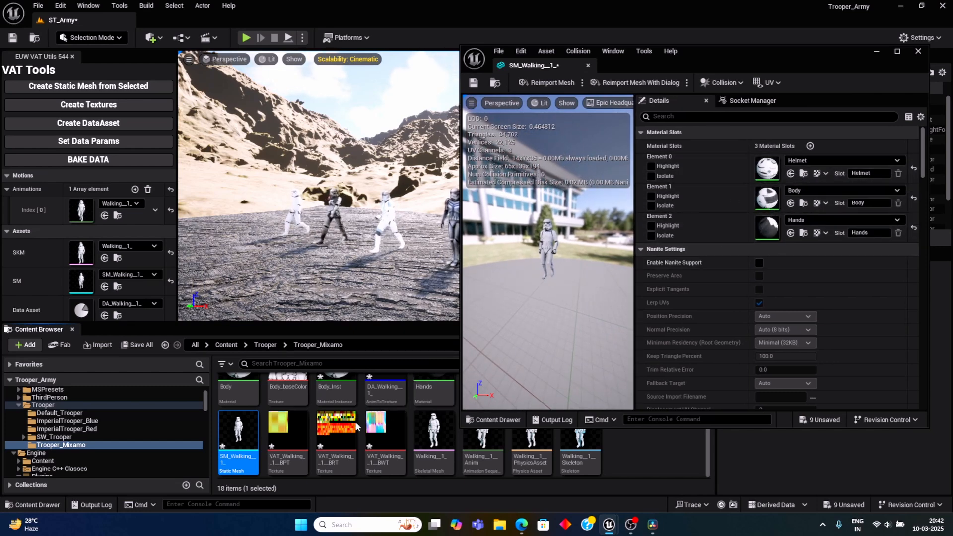
scroll(356, 426, up, 1)
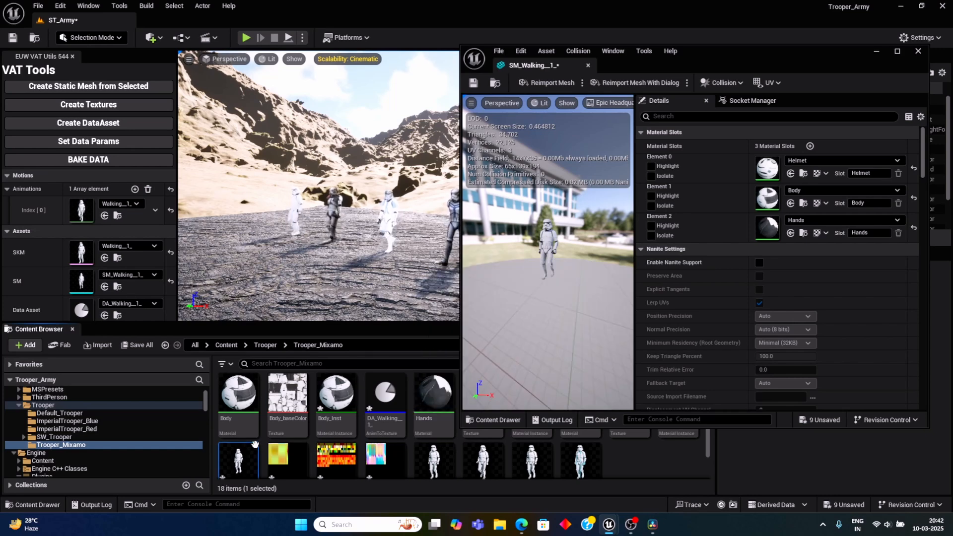
click(337, 420)
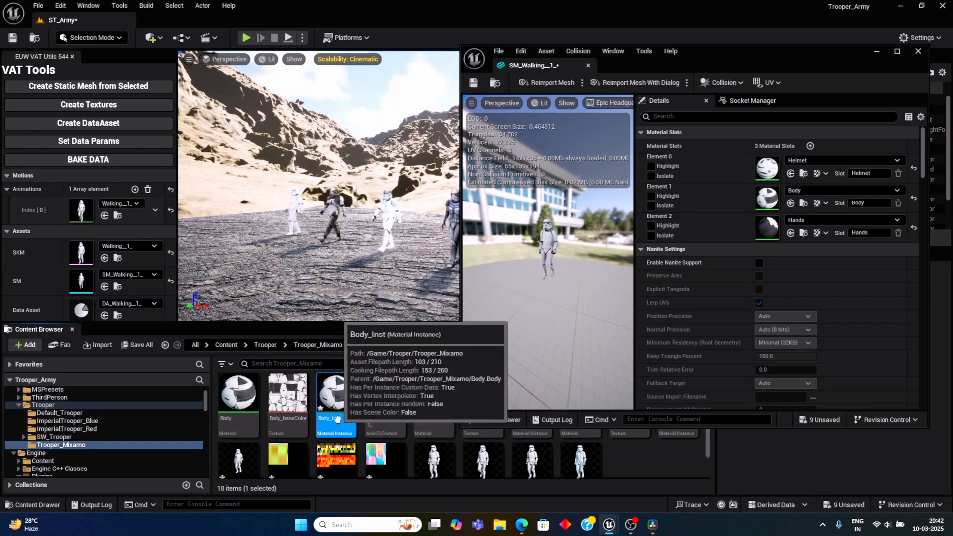
click(791, 203)
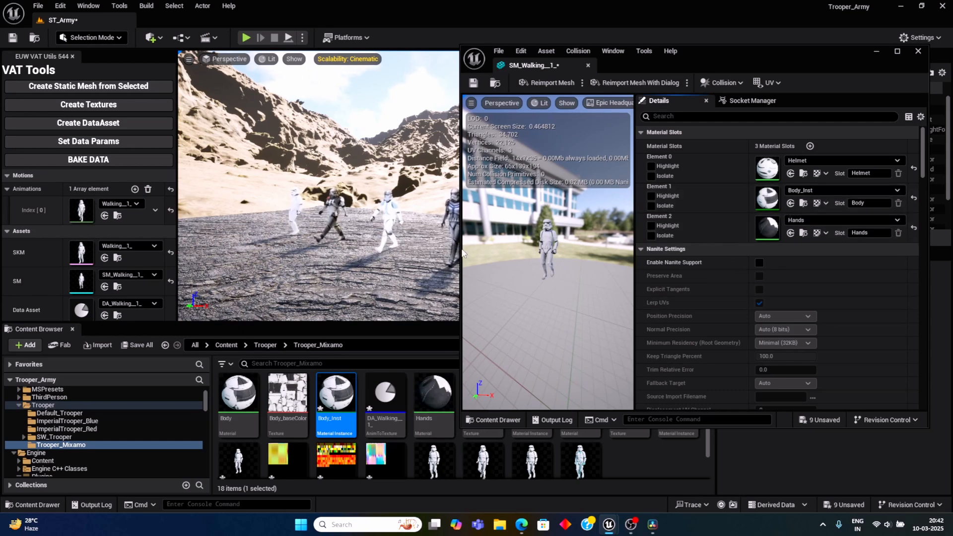
Step: Assign Hands_Inst to the Hands slot and Helmet_Inst to the Helmet slot of SM_Walking__1_
drag(461, 247, 560, 246)
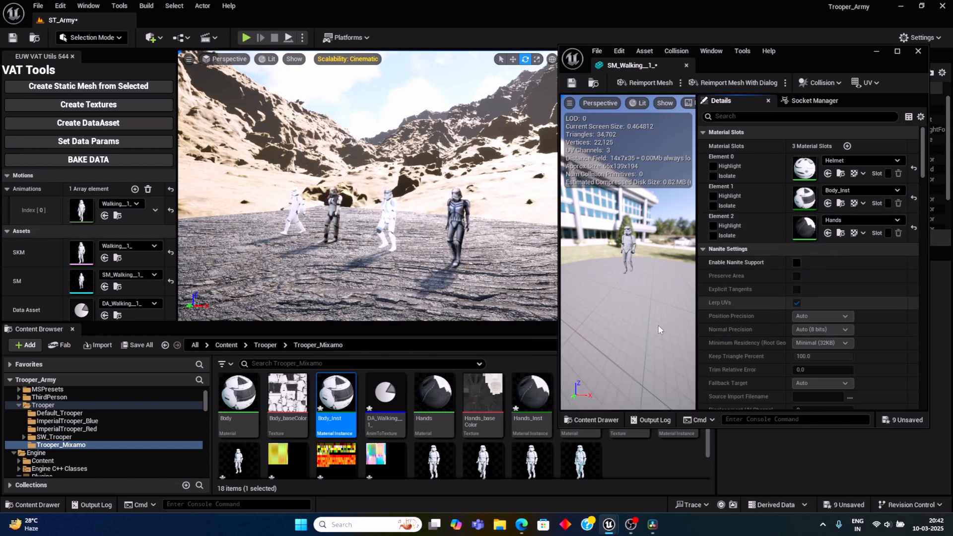
click(543, 392)
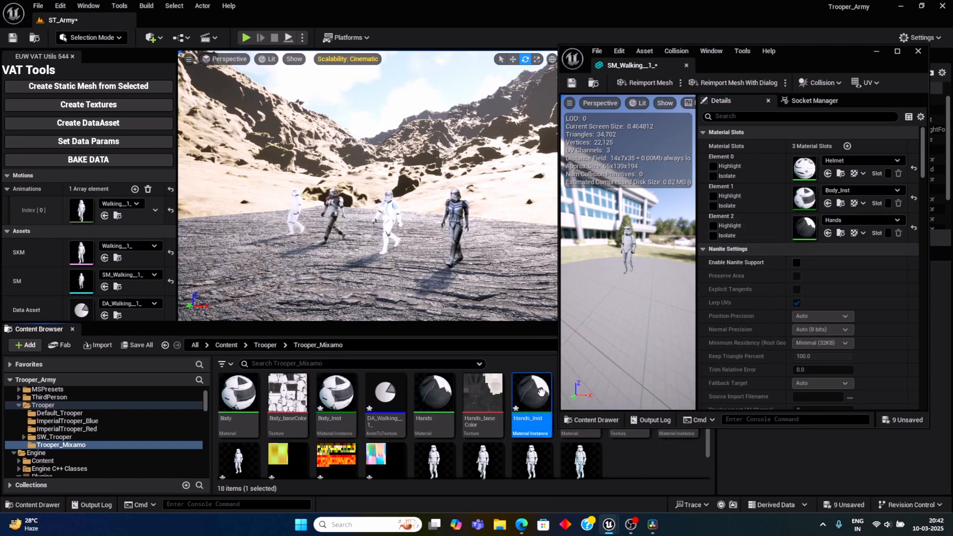
click(828, 234)
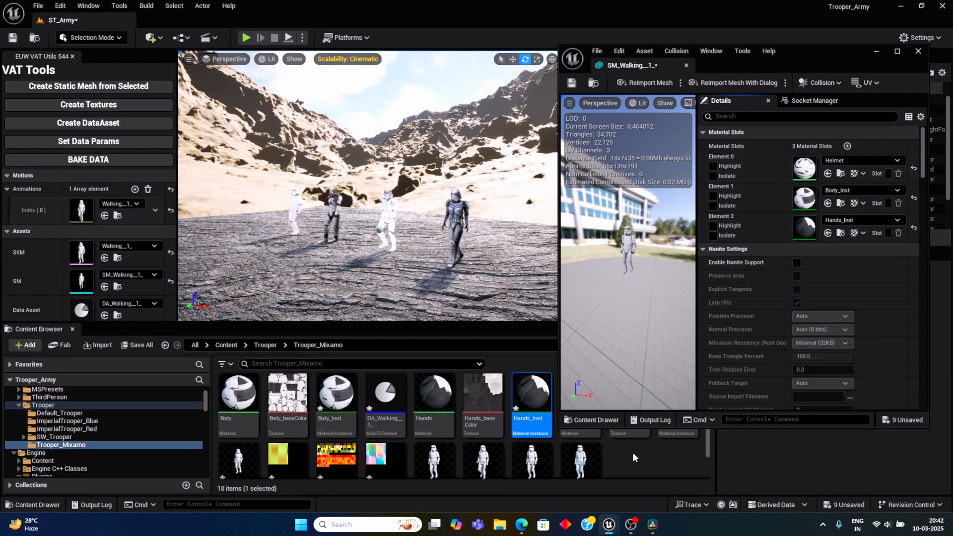
drag(830, 52, 454, 41)
click(678, 421)
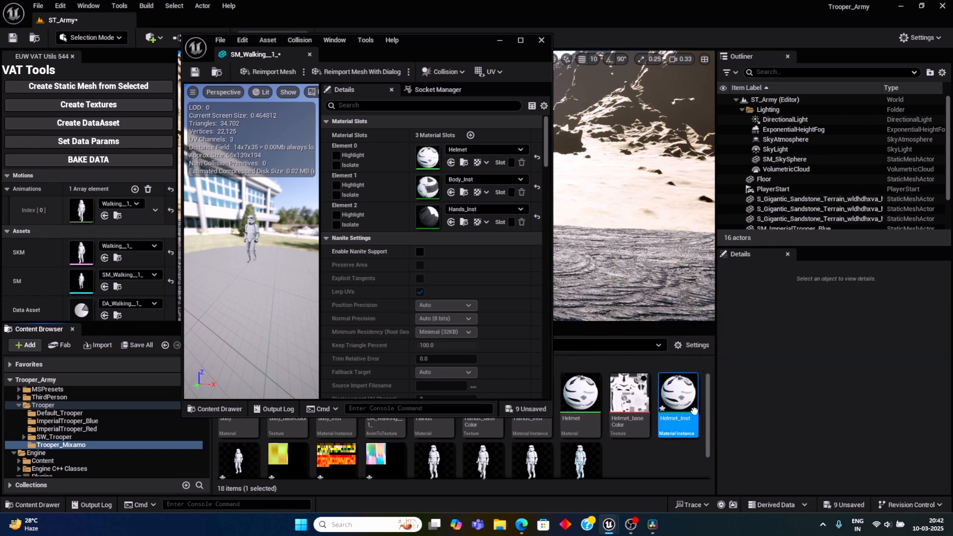
click(451, 163)
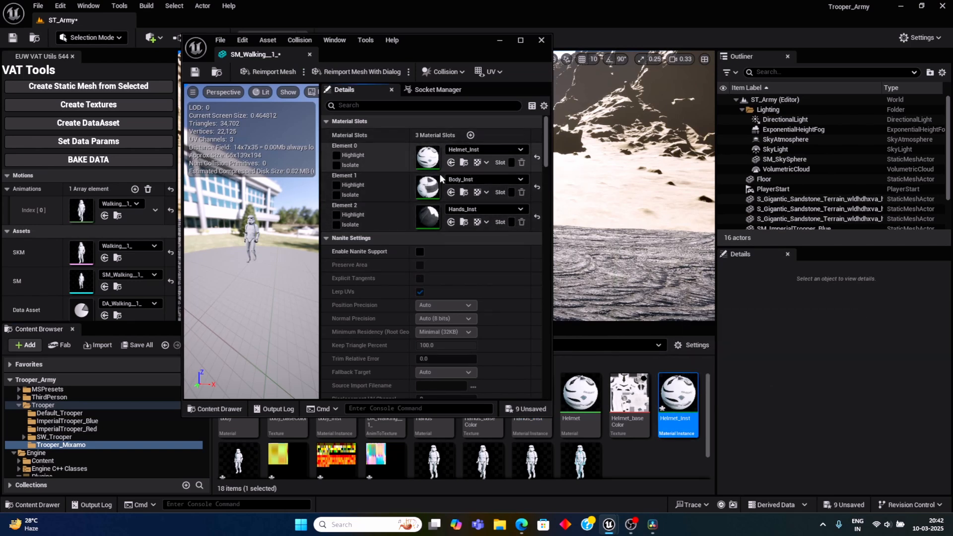
click(662, 461)
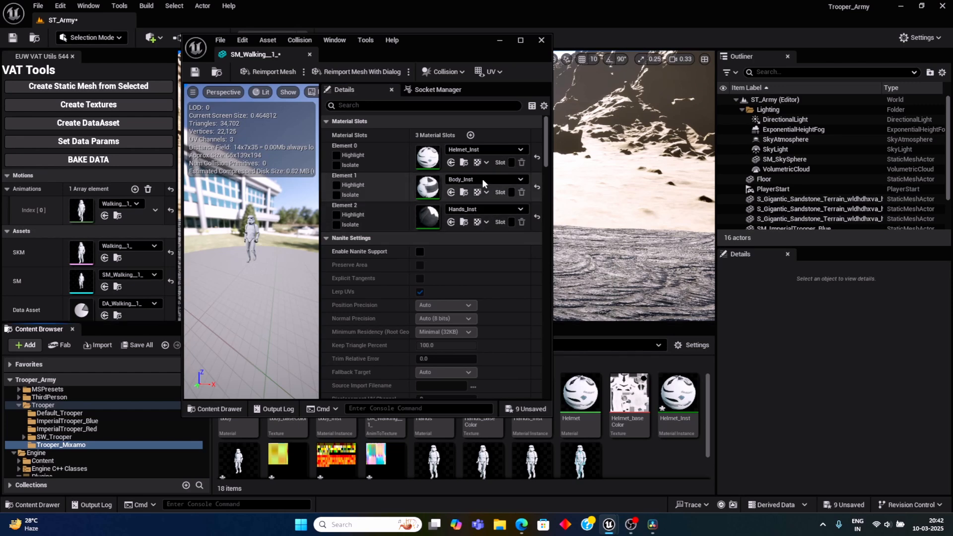
Step: Maximize the static mesh editor, open Helmet_Inst from its material slot and override UseLayers to enabled
drag(455, 46, 767, 21)
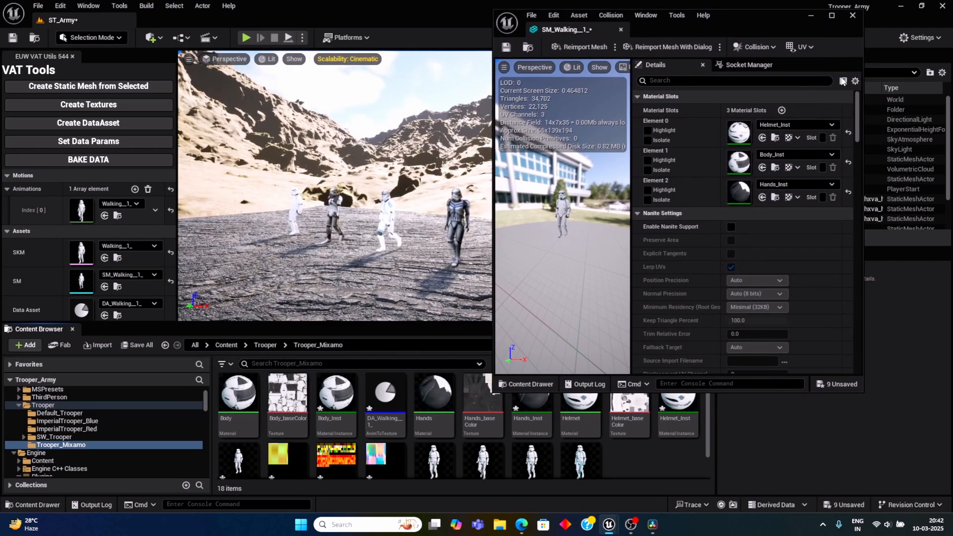
click(833, 15)
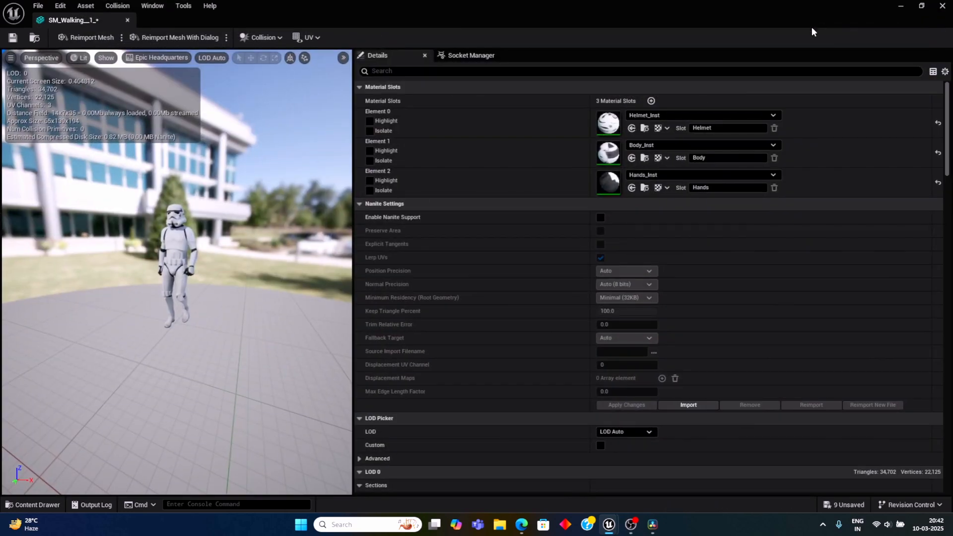
double_click(607, 124)
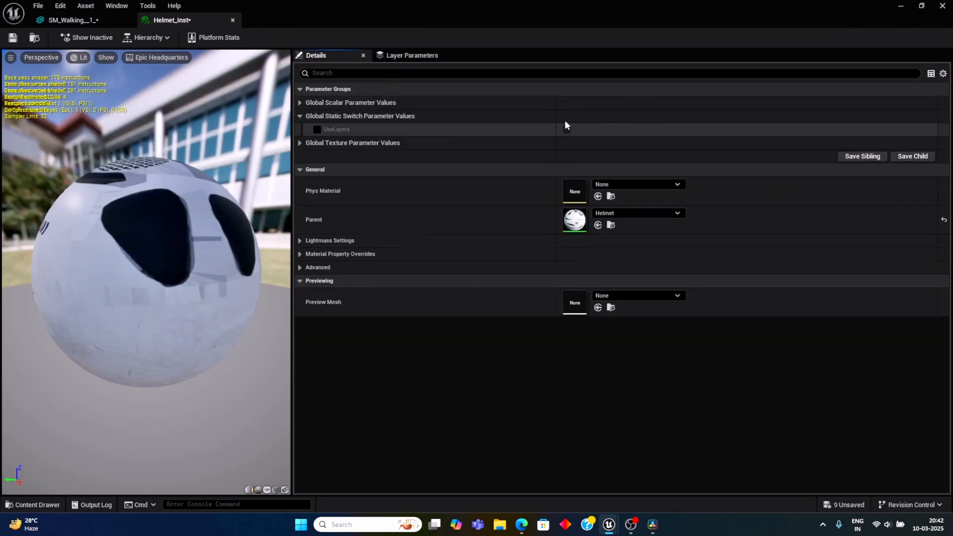
click(315, 129)
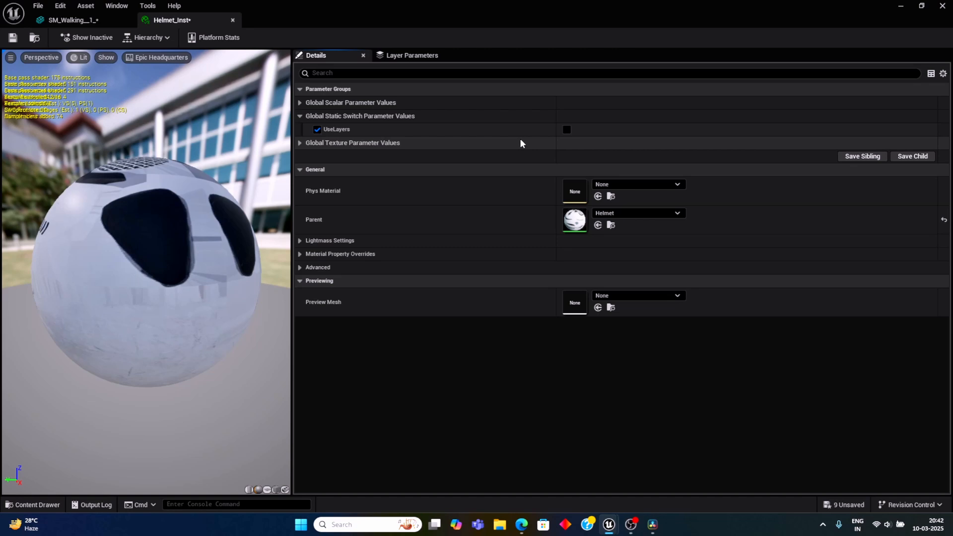
click(567, 130)
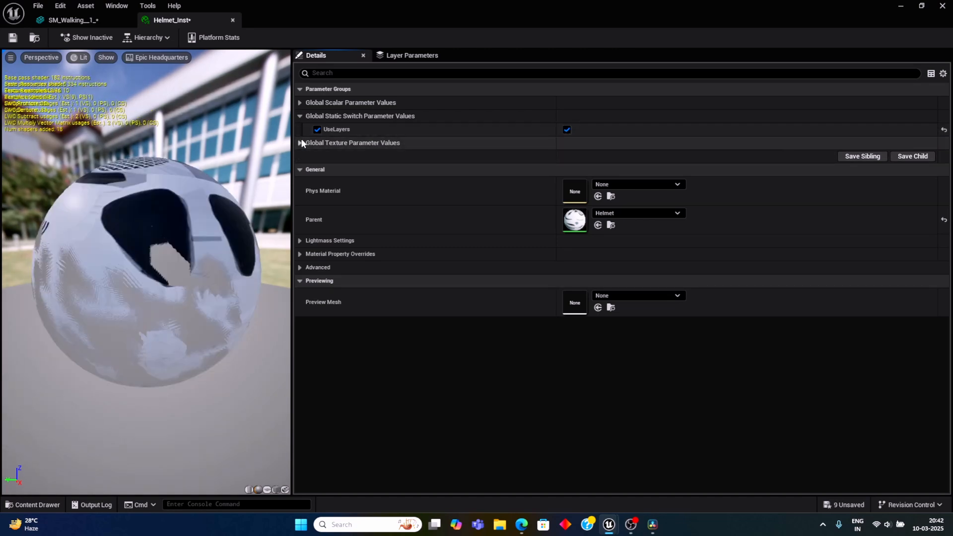
Step: In Helmet_Inst's ML_BoneAnimation background layer, override AutoPlay, UseFourInfluences and UseUV1 with all three enabled
click(408, 55)
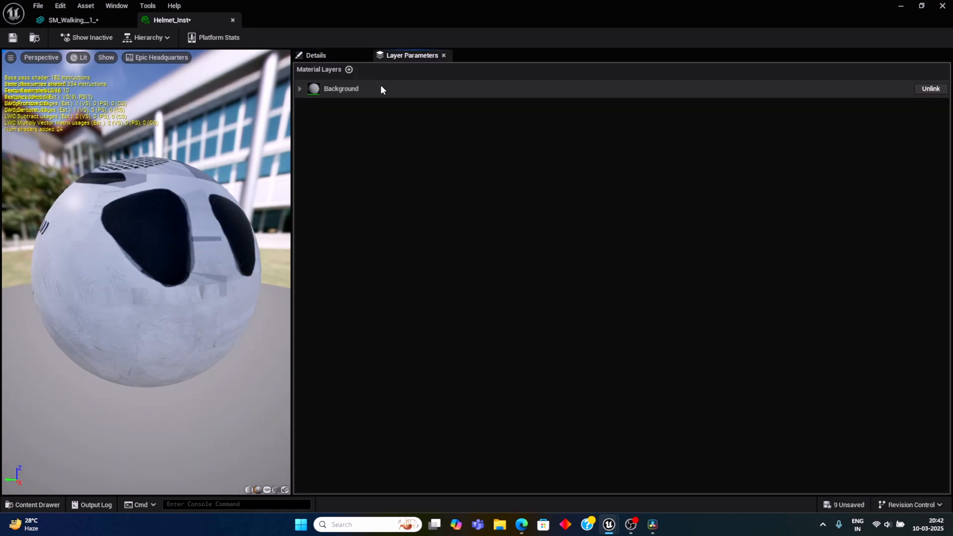
click(299, 88)
click(304, 122)
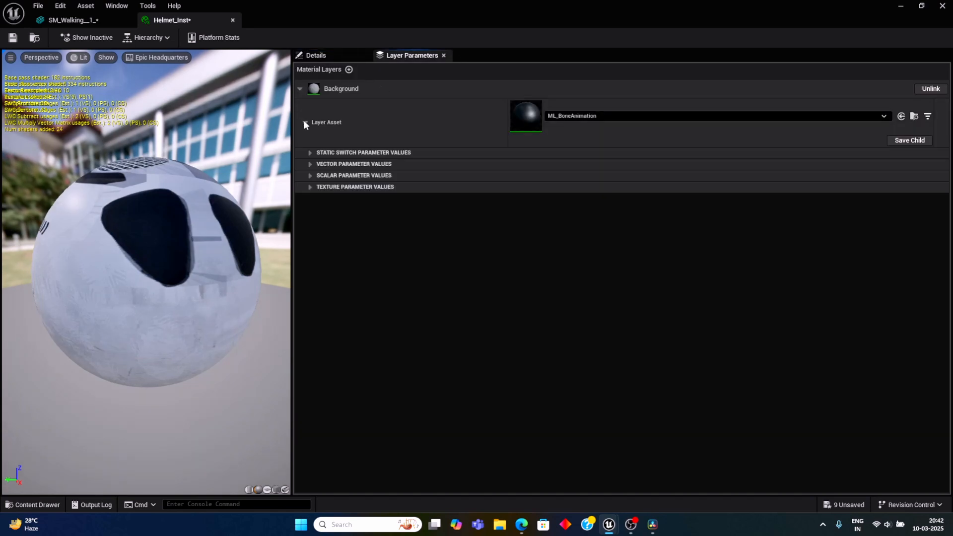
click(308, 151)
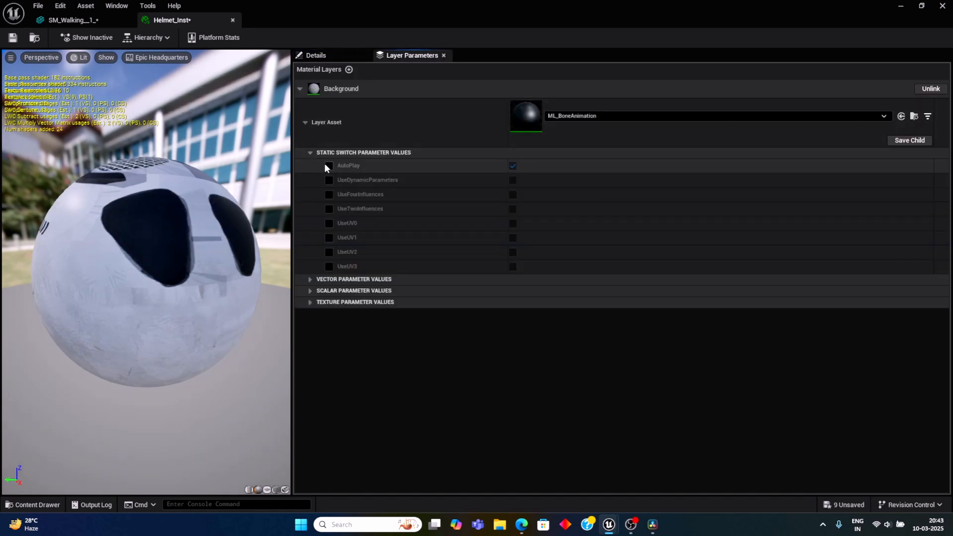
click(329, 165)
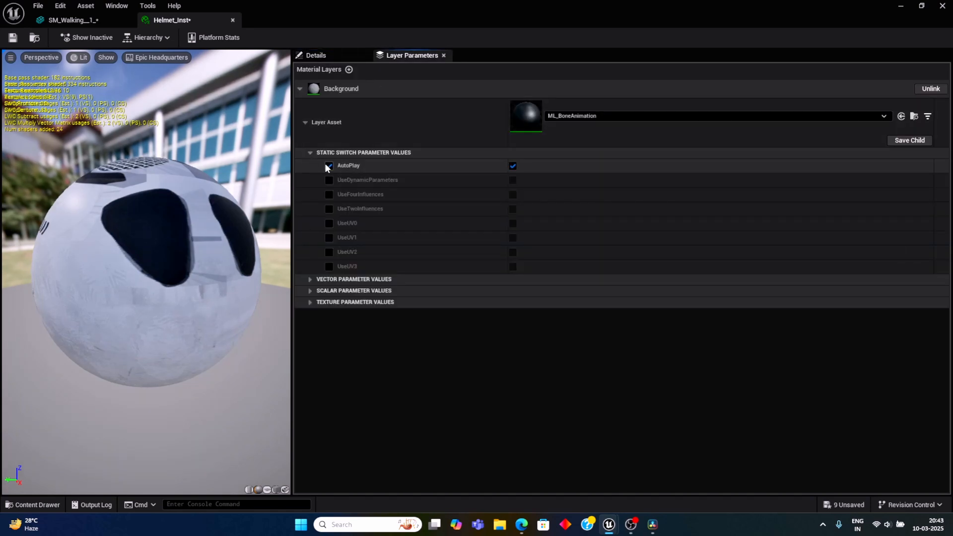
click(329, 195)
click(513, 194)
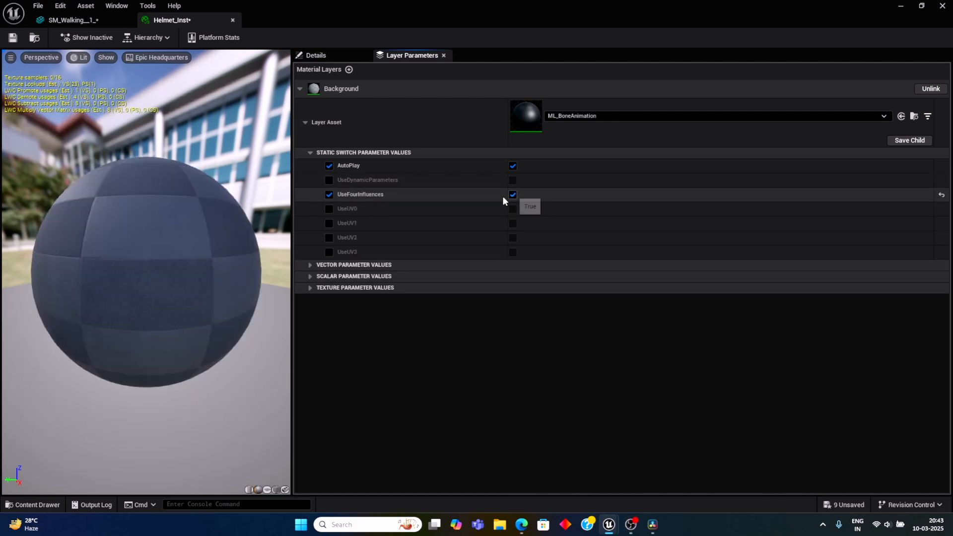
click(328, 224)
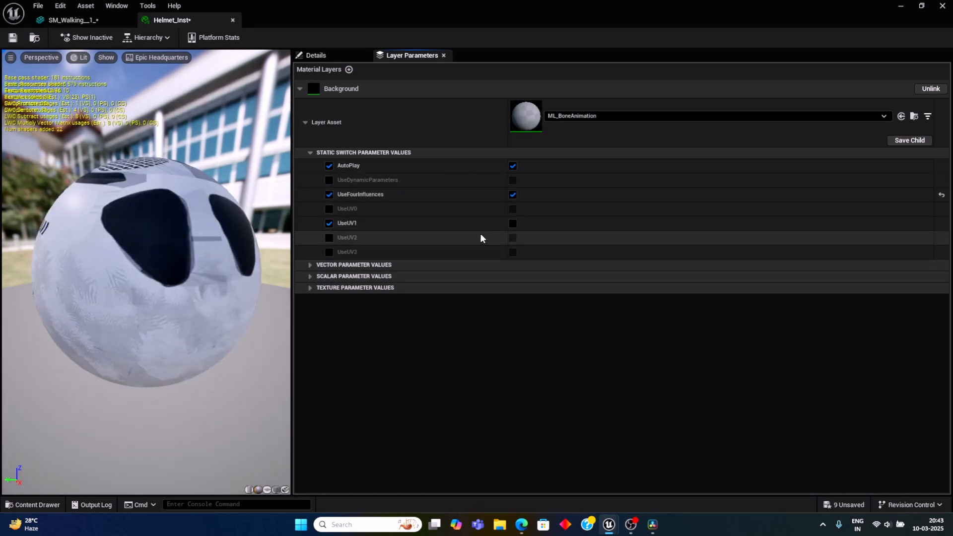
click(513, 223)
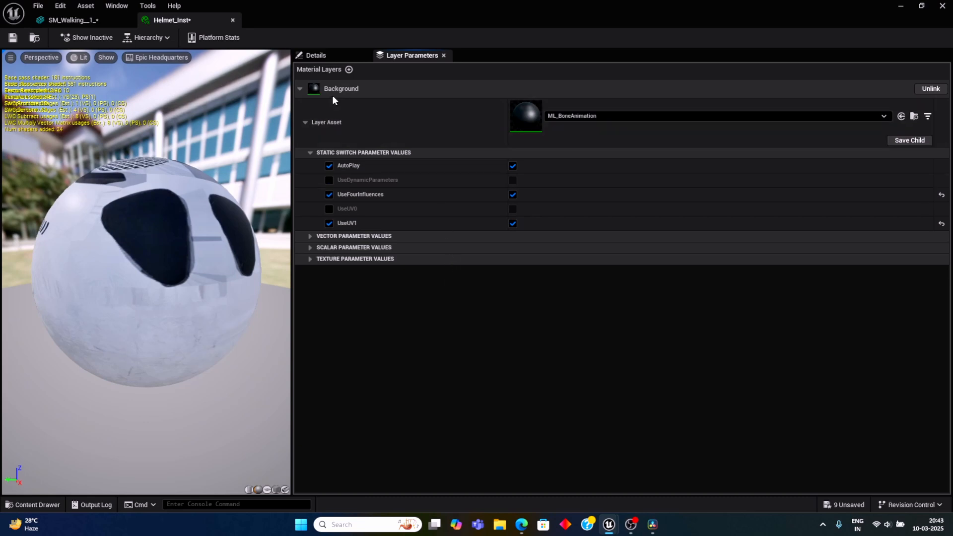
Step: Save all unsaved assets and close the Helmet_Inst and SM_Walking__1_ editors
click(843, 514)
click(571, 374)
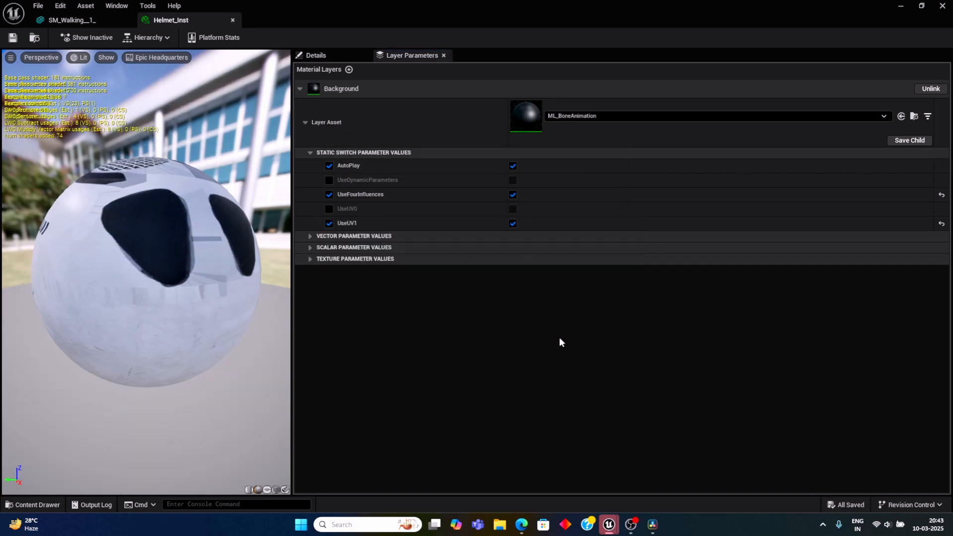
click(333, 55)
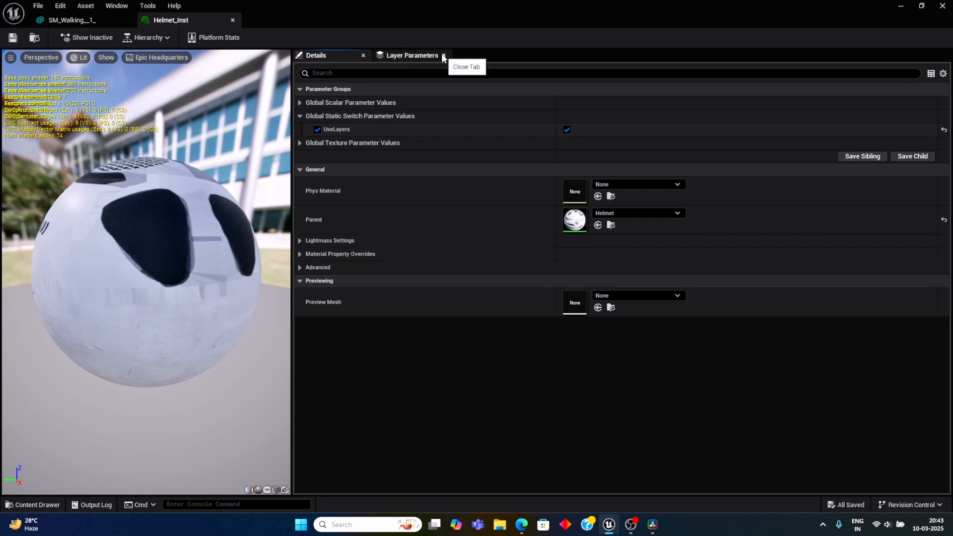
click(233, 20)
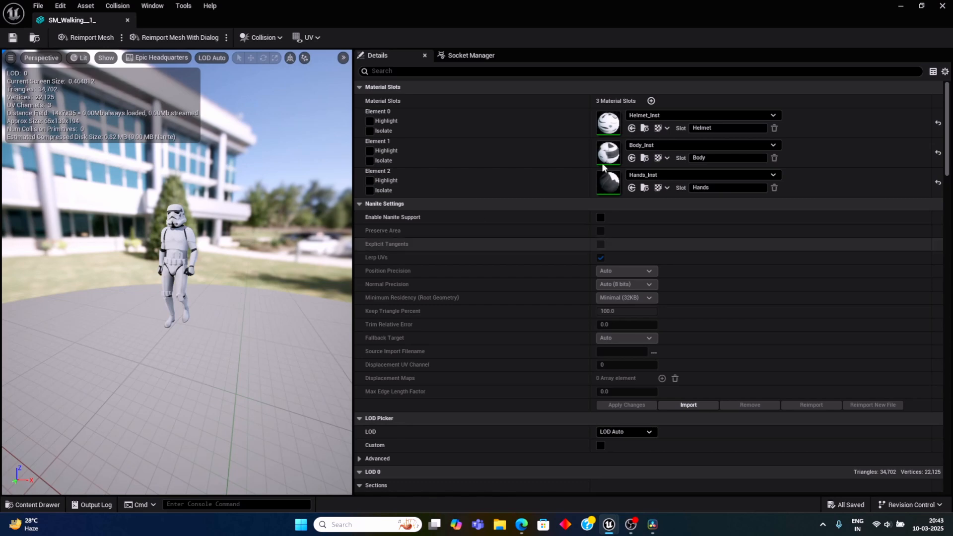
click(942, 6)
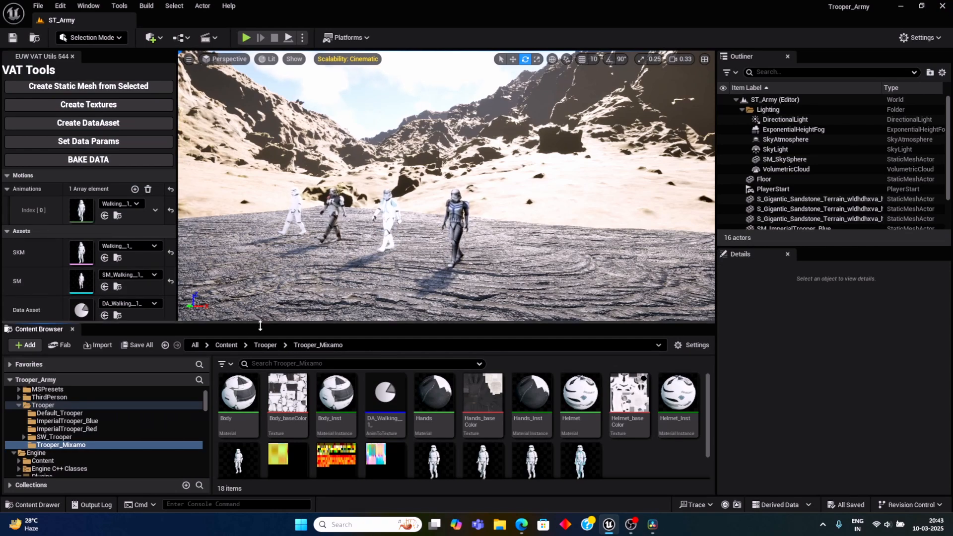
Step: Bake the walking animation data again with VAT Tools to update the layered helmet material instance
drag(260, 323, 251, 441)
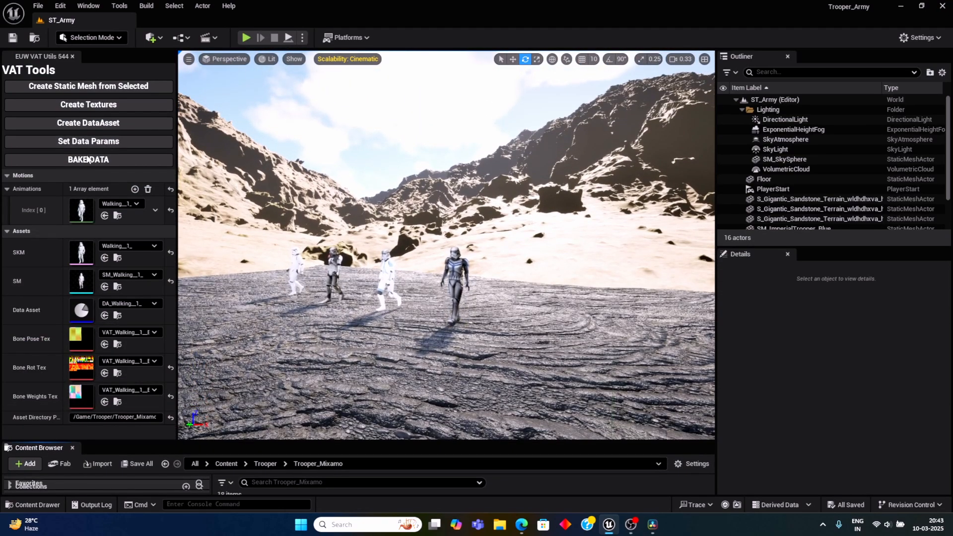
click(86, 160)
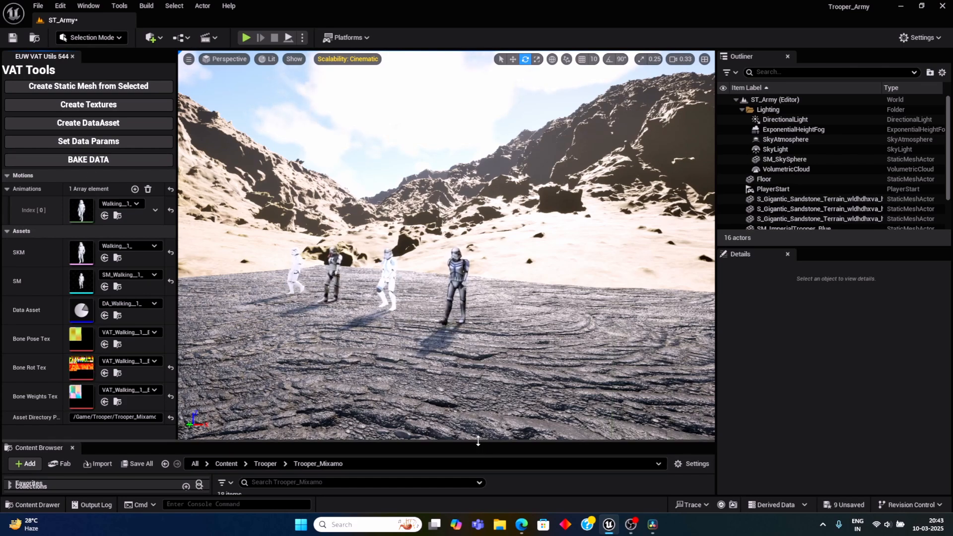
drag(476, 442, 481, 240)
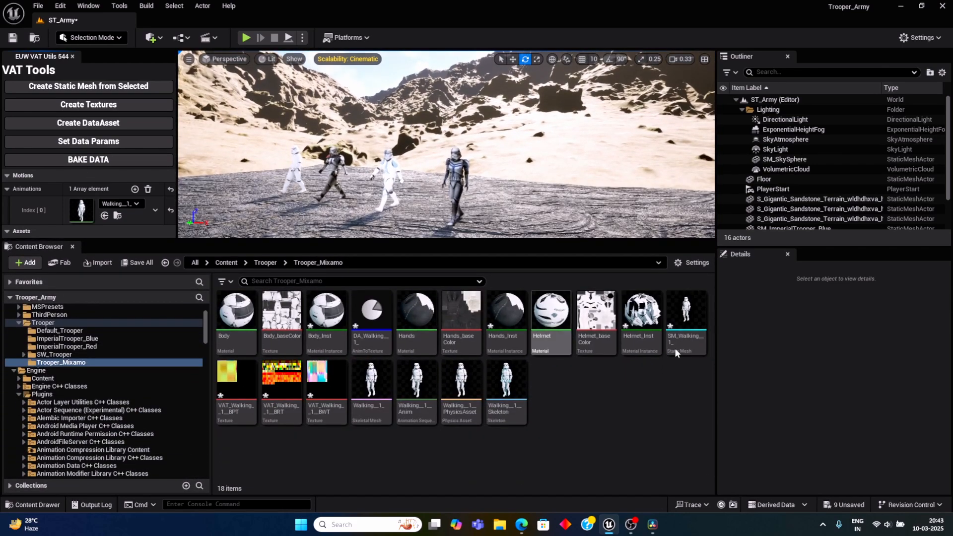
Step: Reopen Helmet_Inst from the SM_Walking__1_ mesh and examine its deformed preview and layer parameters
double_click(693, 322)
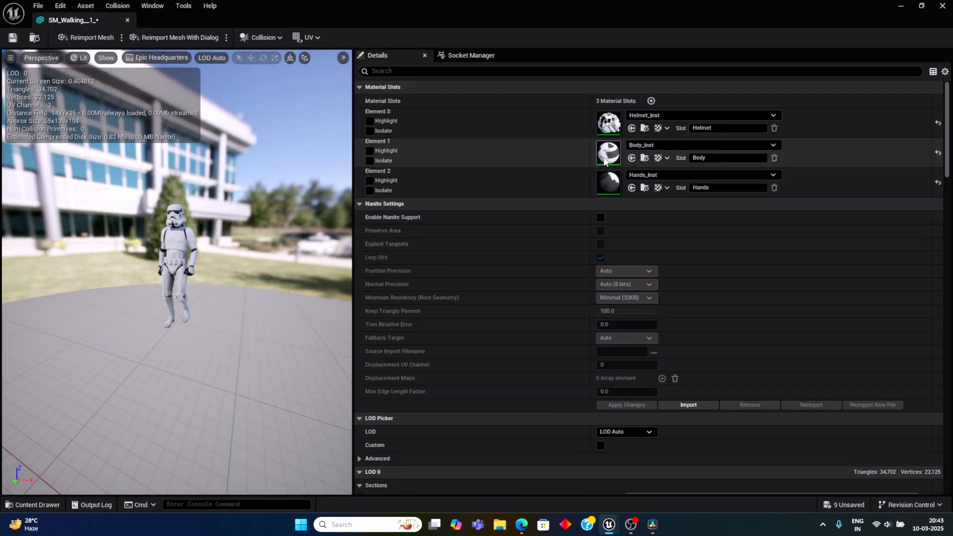
double_click(609, 124)
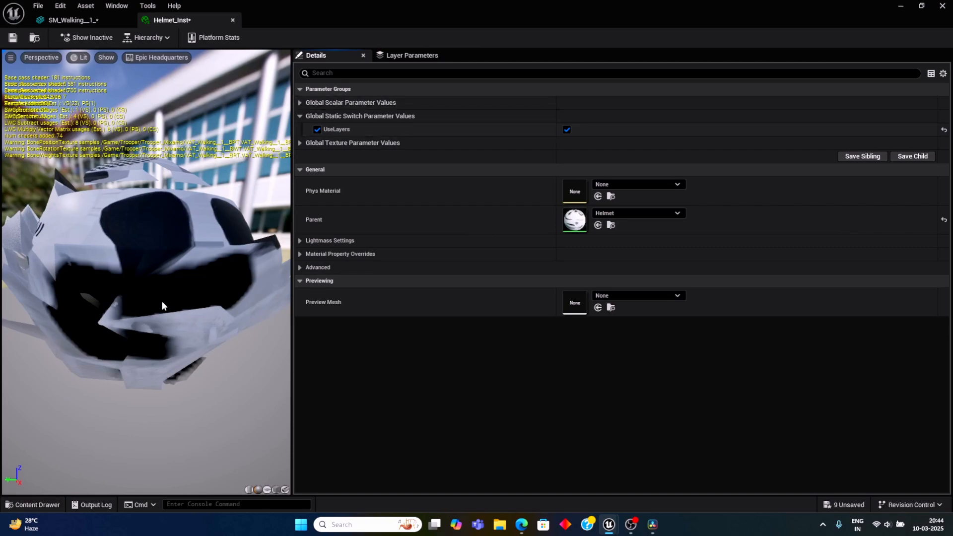
drag(112, 337, 291, 341)
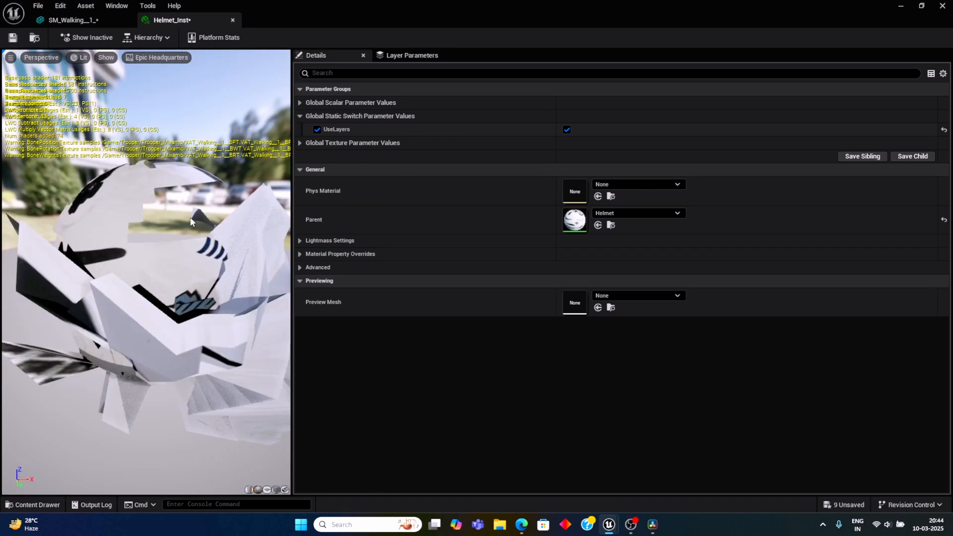
click(401, 56)
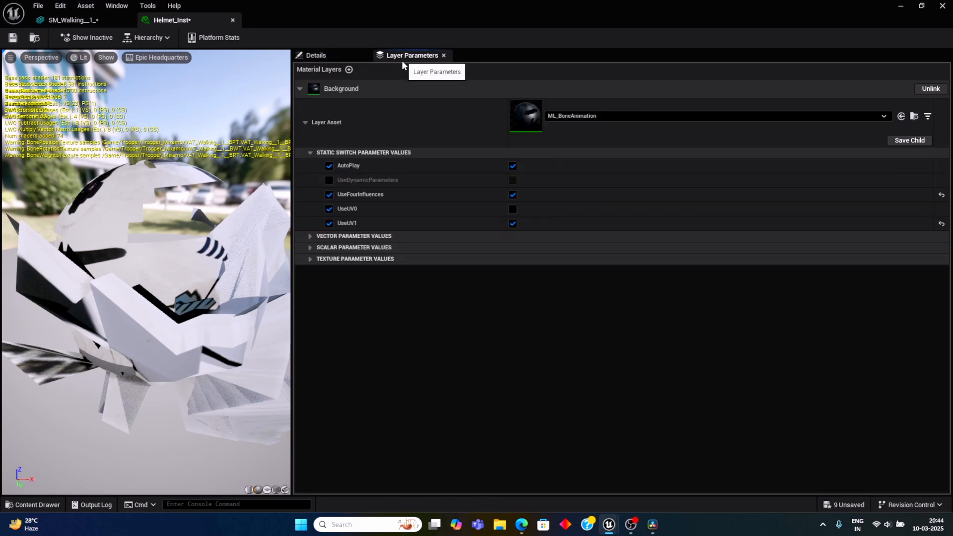
Step: Remove the UseUV0 override from Helmet_Inst's background layer, save all unsaved assets and close the material instance
click(329, 209)
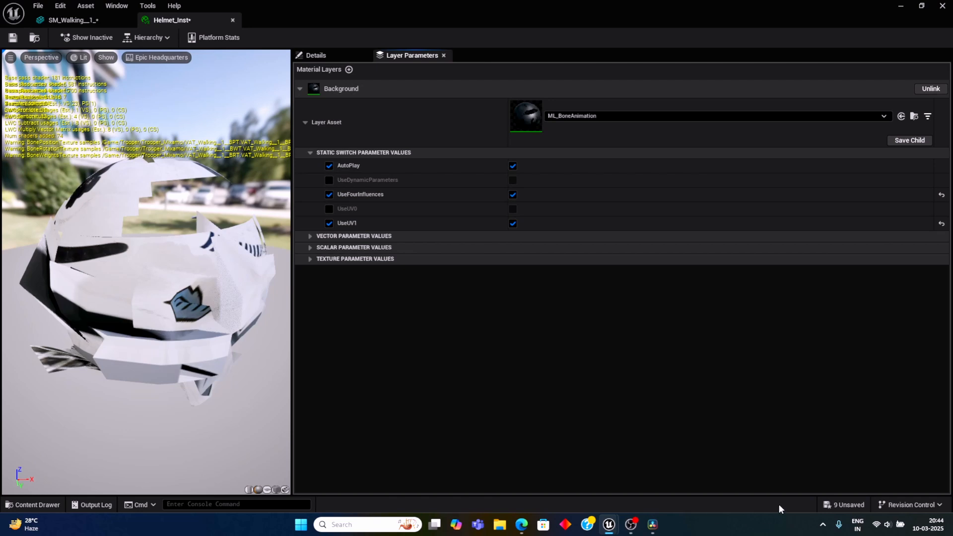
click(841, 506)
click(556, 374)
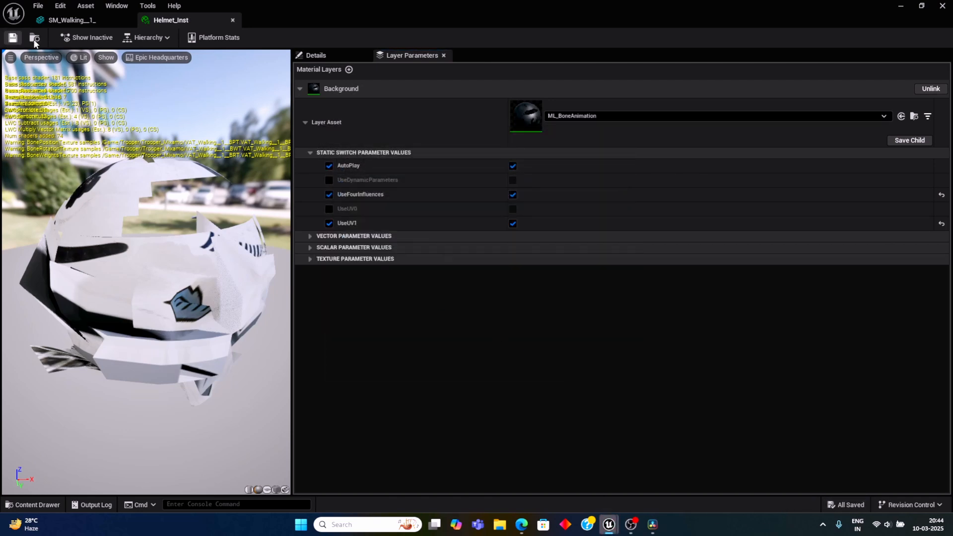
click(233, 20)
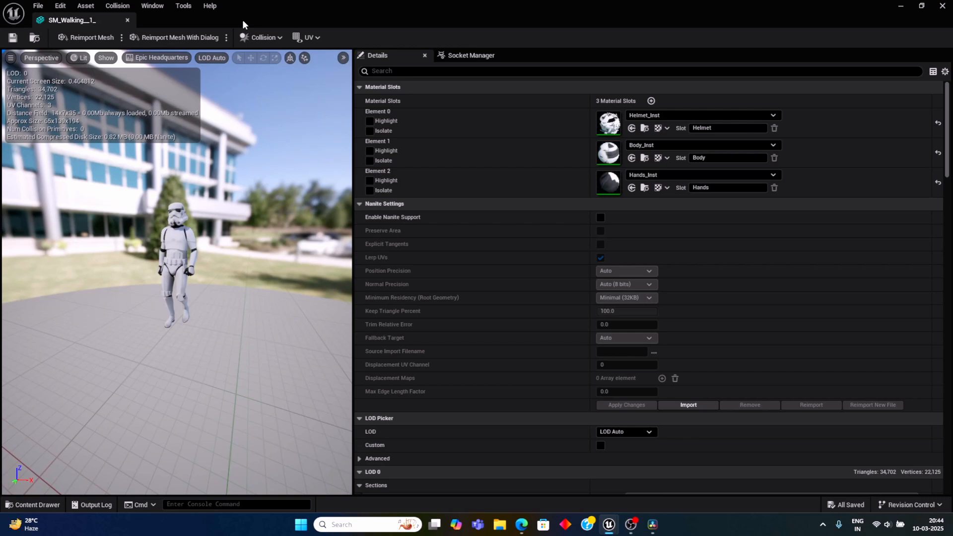
Step: Open Body_Inst from the mesh's material slots and override its UseLayers static switch as enabled
double_click(608, 152)
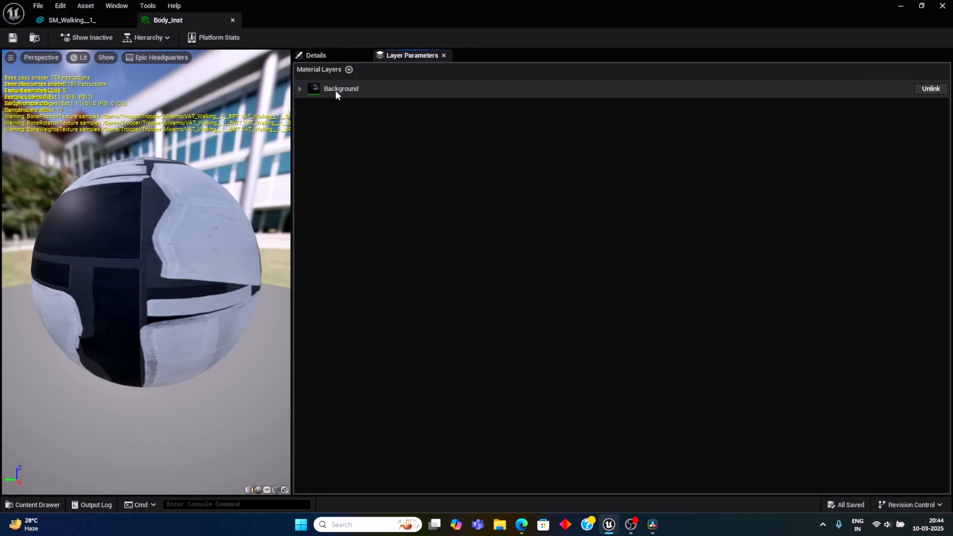
click(334, 55)
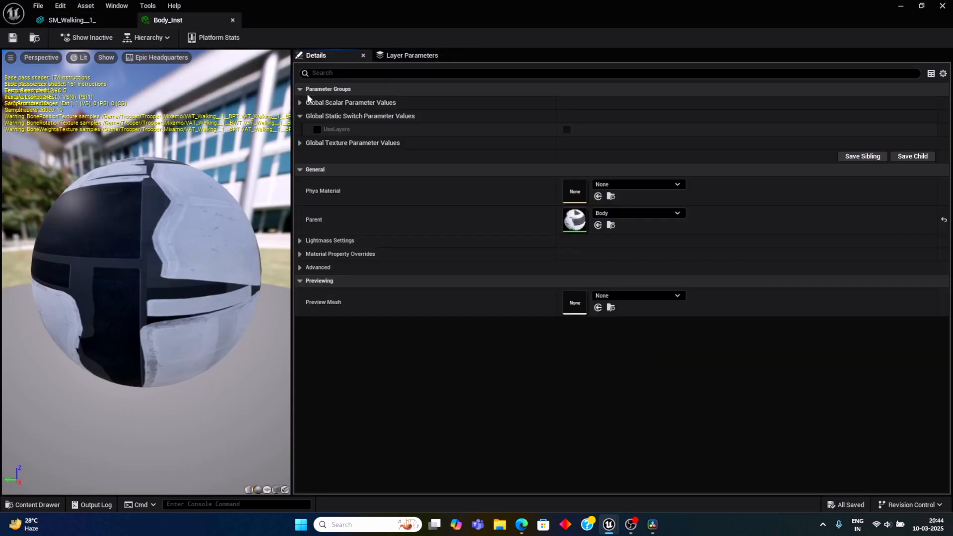
click(316, 130)
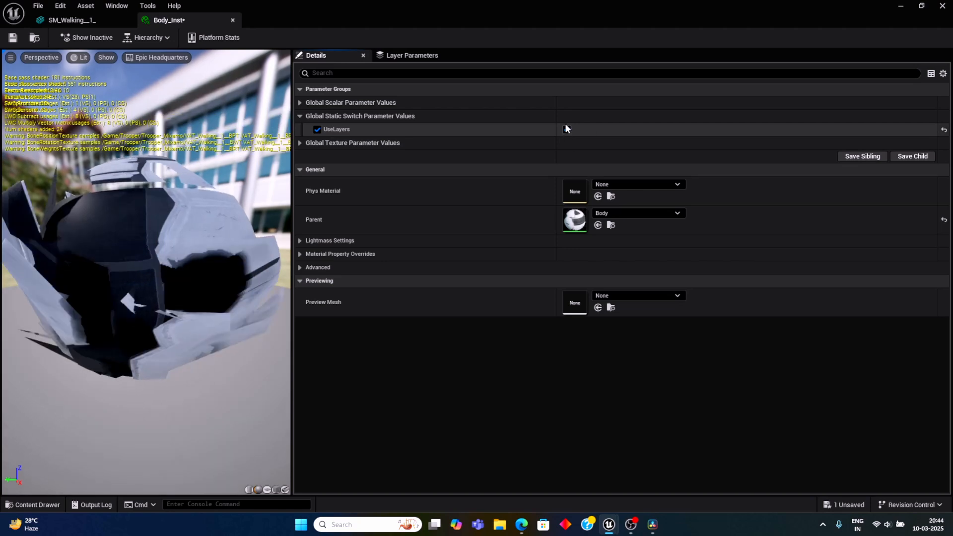
Step: Remove the UseUV0 override from Body_Inst's ML_BoneAnimation background layer, then save and close the instance
click(412, 56)
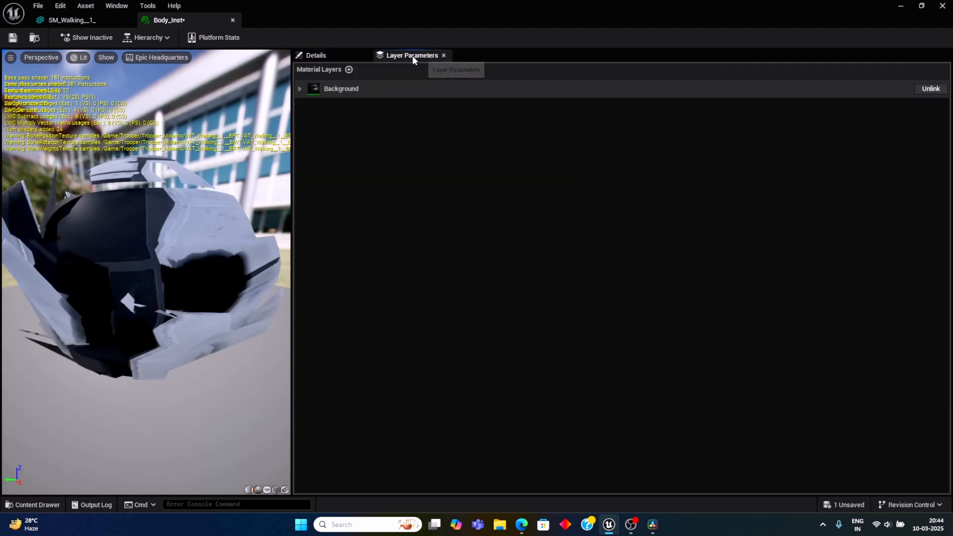
click(300, 89)
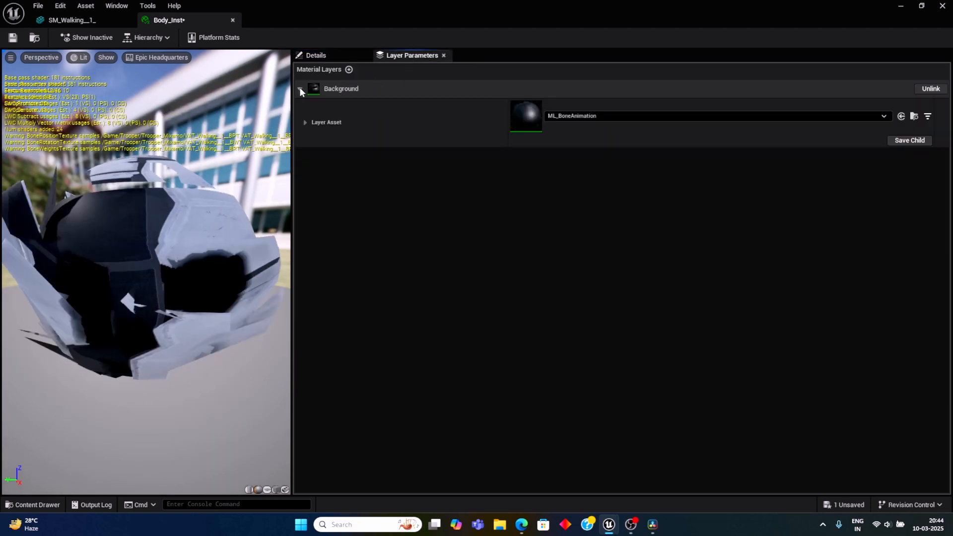
click(306, 123)
click(311, 152)
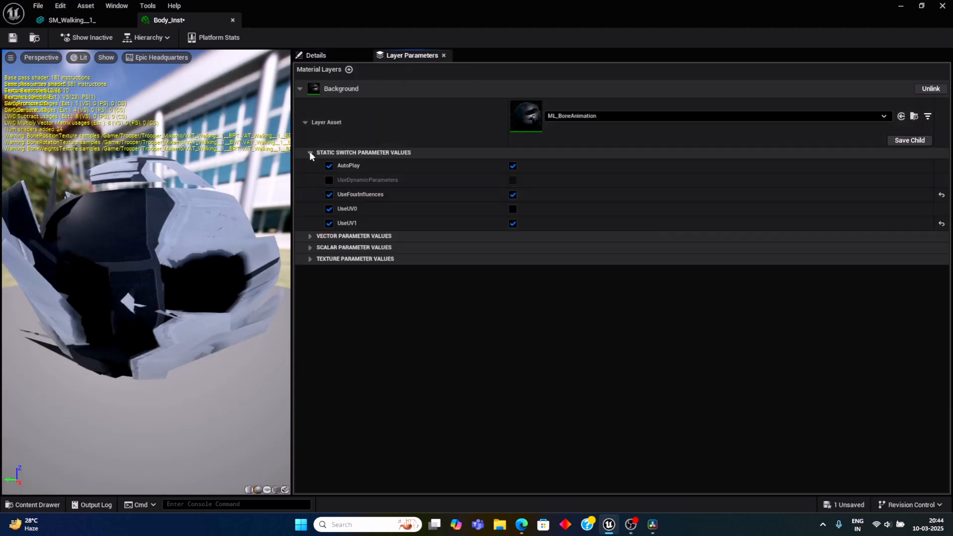
click(329, 209)
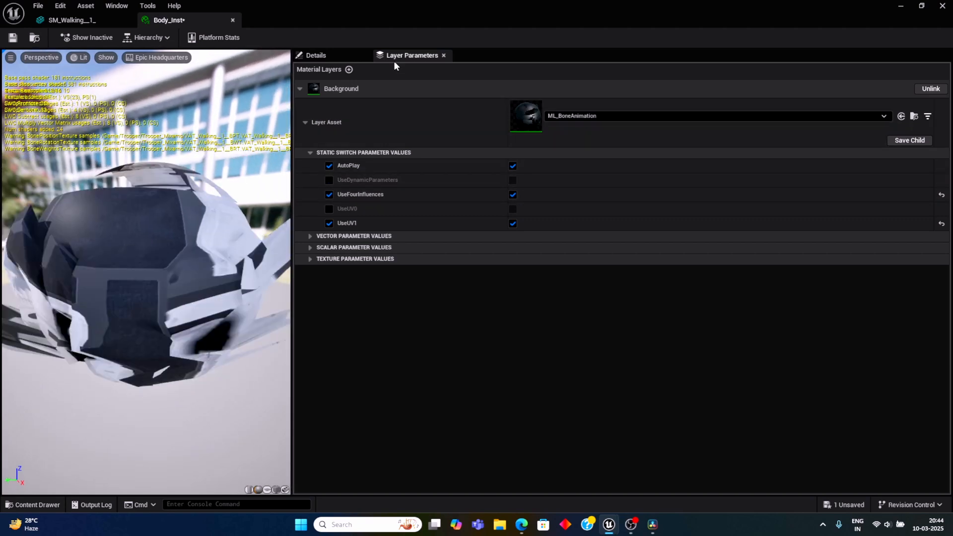
click(851, 505)
click(556, 374)
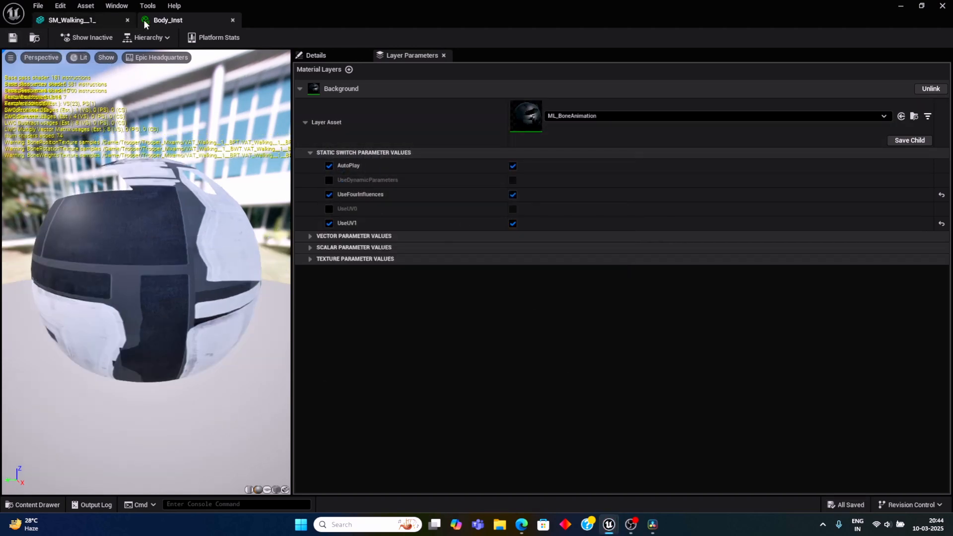
click(233, 21)
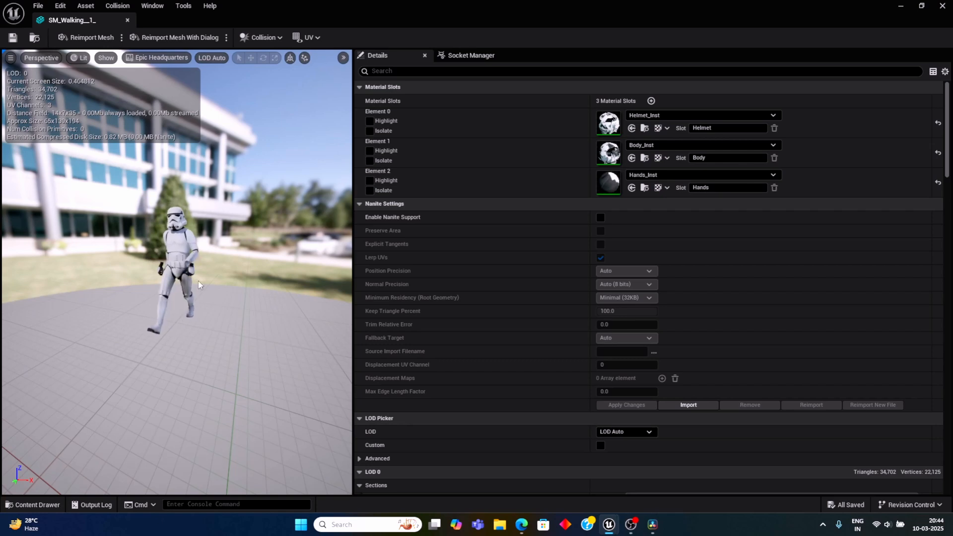
Step: Open Hands_Inst from the mesh's material slots and override its UseLayers static switch as enabled
double_click(611, 182)
click(322, 56)
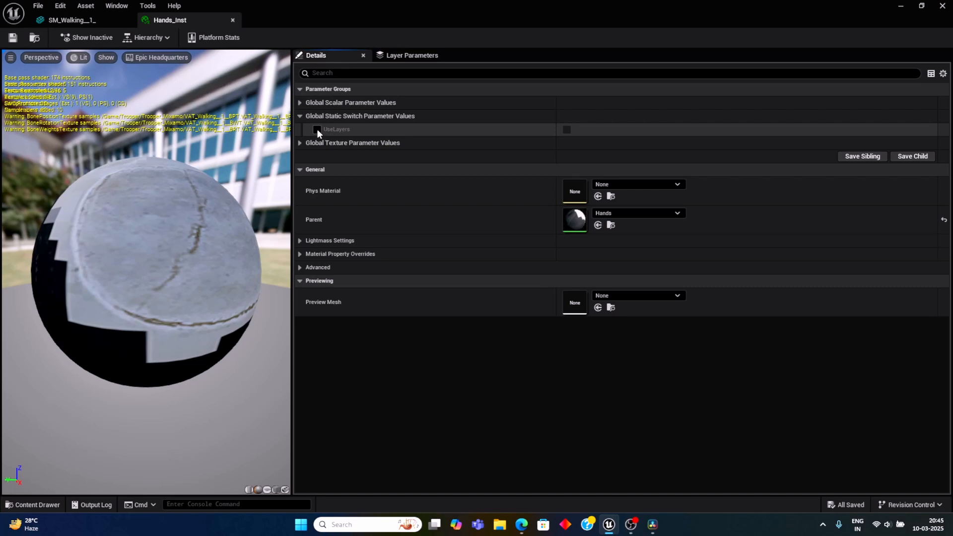
click(567, 130)
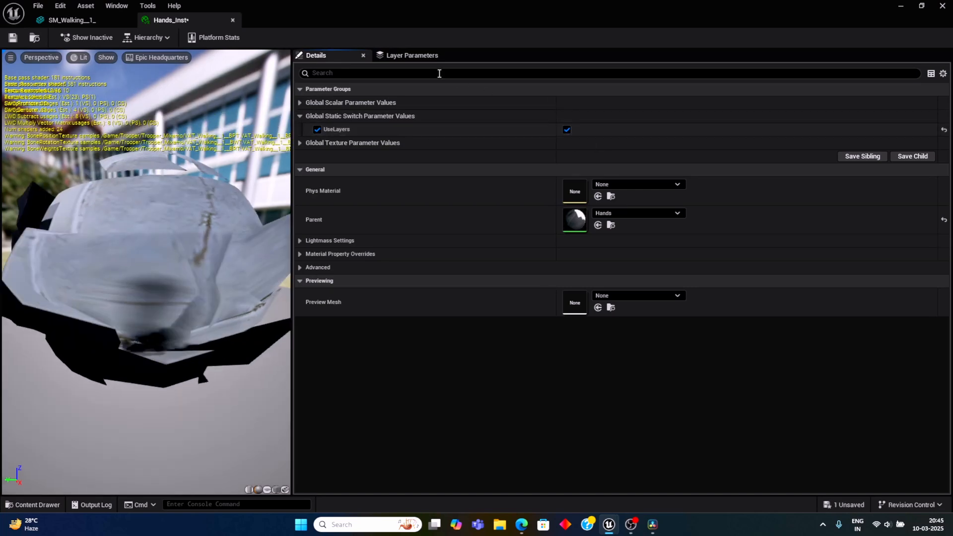
drag(148, 329, 218, 324)
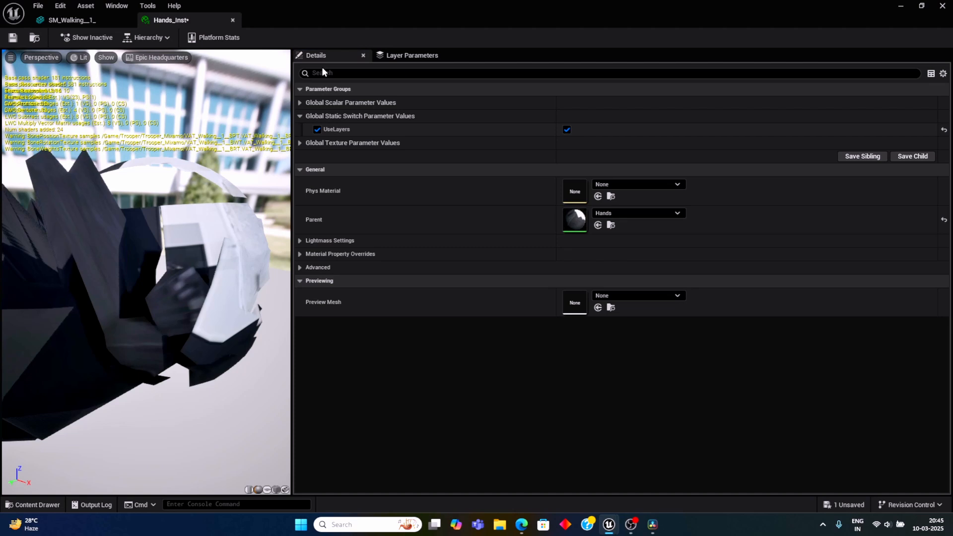
Step: Leave UseUV0 without an override in Hands_Inst's ML_BoneAnimation background layer, then save and close the instance
click(409, 55)
click(300, 89)
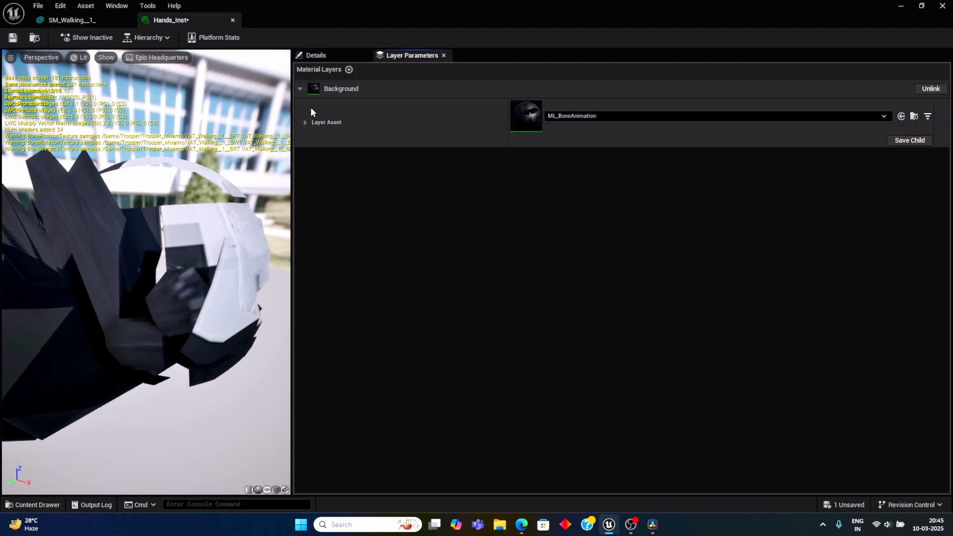
click(305, 122)
click(310, 152)
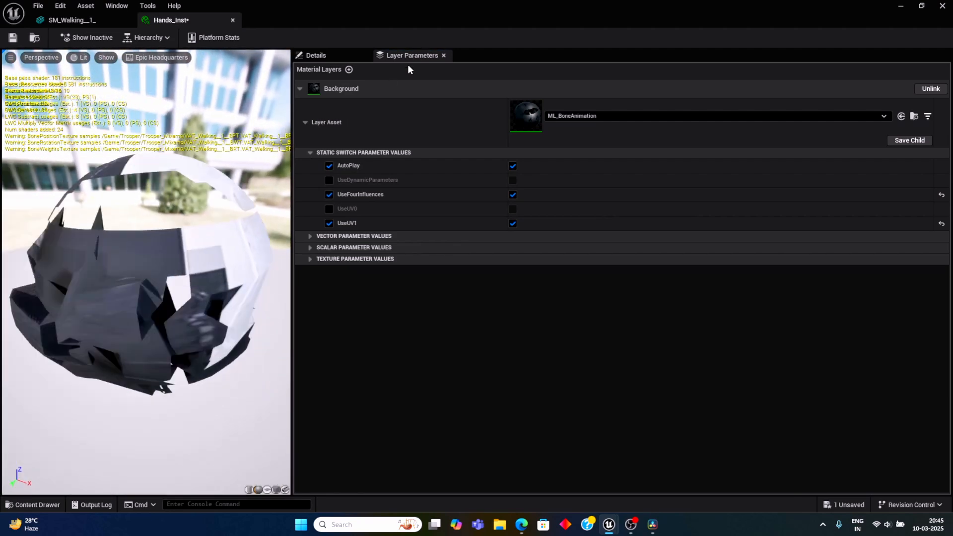
click(12, 38)
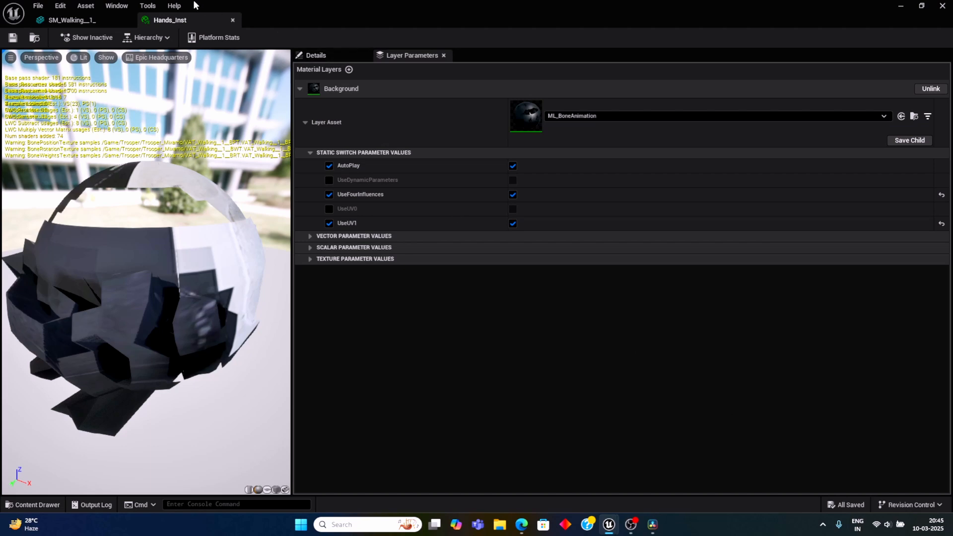
click(233, 21)
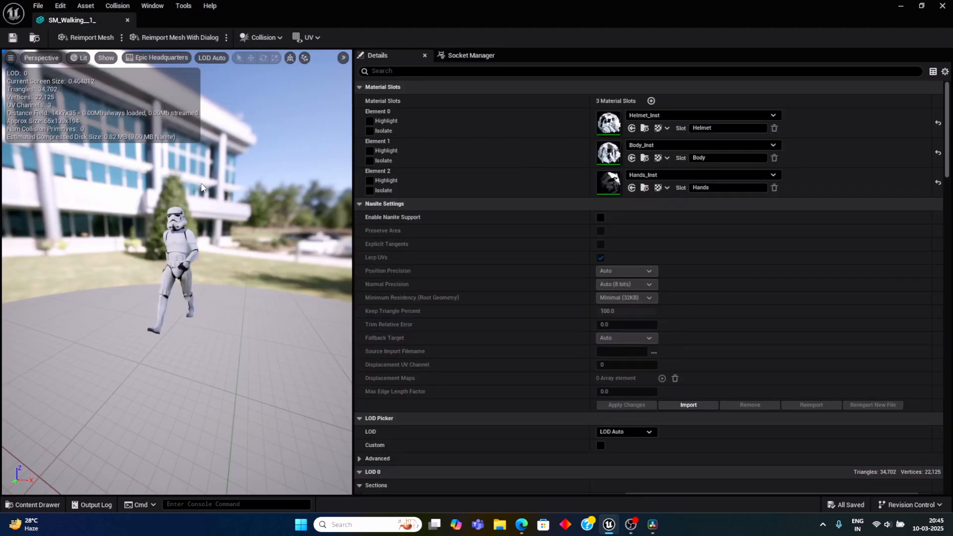
Step: Check the walking mesh preview, close its editor and place SM_Walking__1_ beside the four troopers at about X -1423, Y -2677
scroll(212, 294, up, 6)
scroll(211, 294, down, 4)
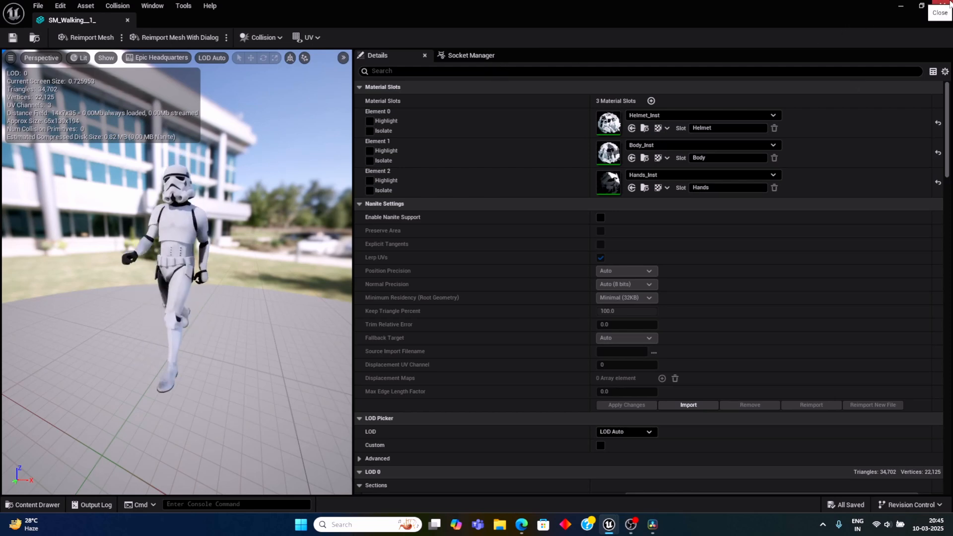
click(941, 6)
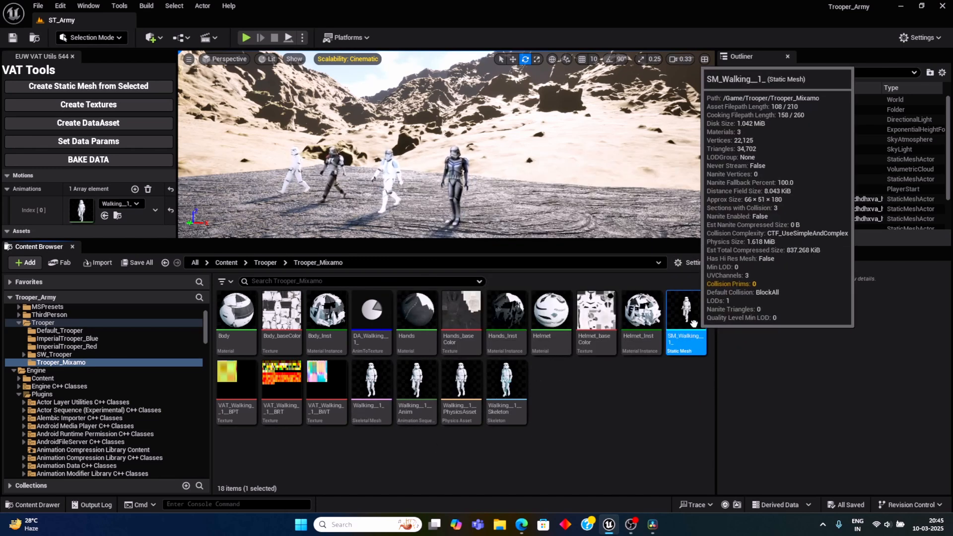
click(688, 318)
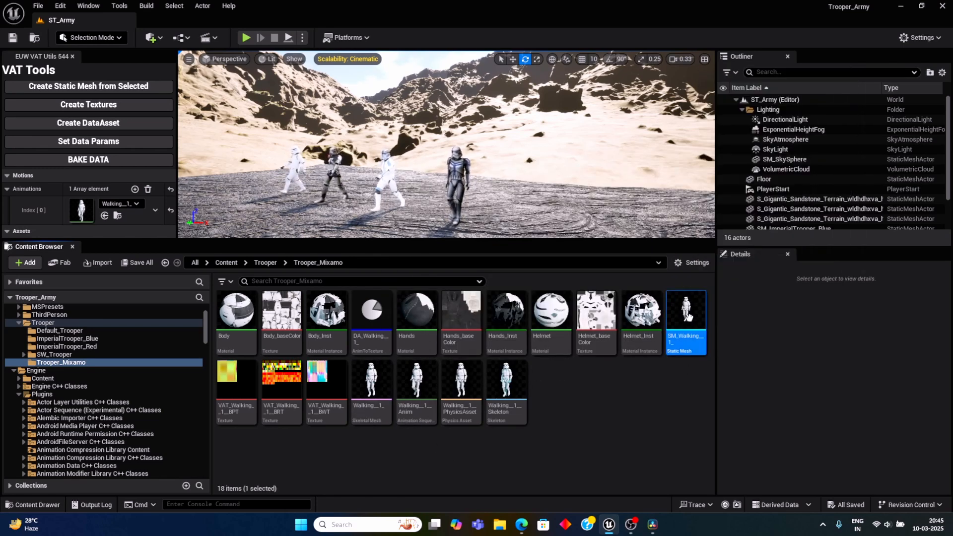
mouse_move(565, 229)
mouse_down()
mouse_move(550, 220)
mouse_move(549, 228)
mouse_up()
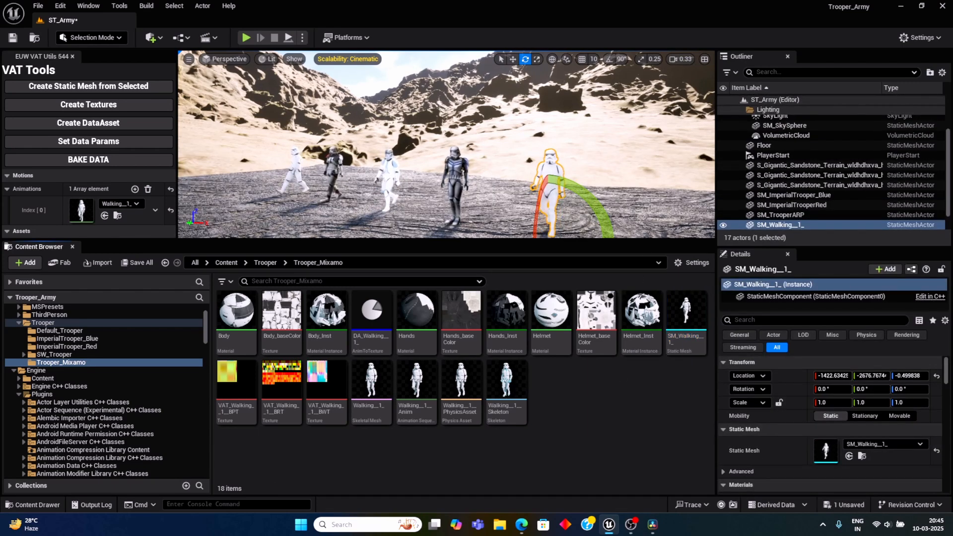
click(650, 211)
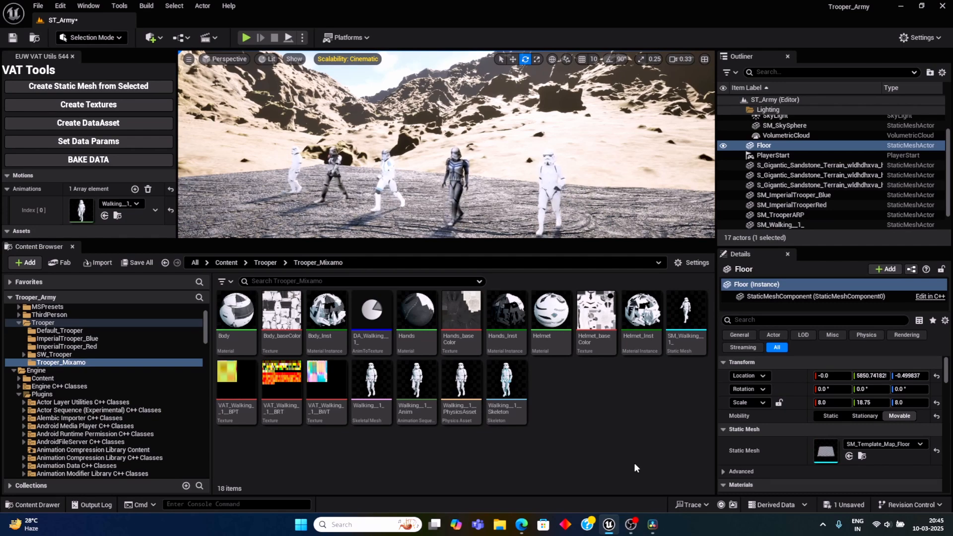
Step: Reset the VAT Tools animations, skeletal mesh, static mesh, data asset, three bone textures and asset directory path to their defaults
drag(570, 240, 582, 377)
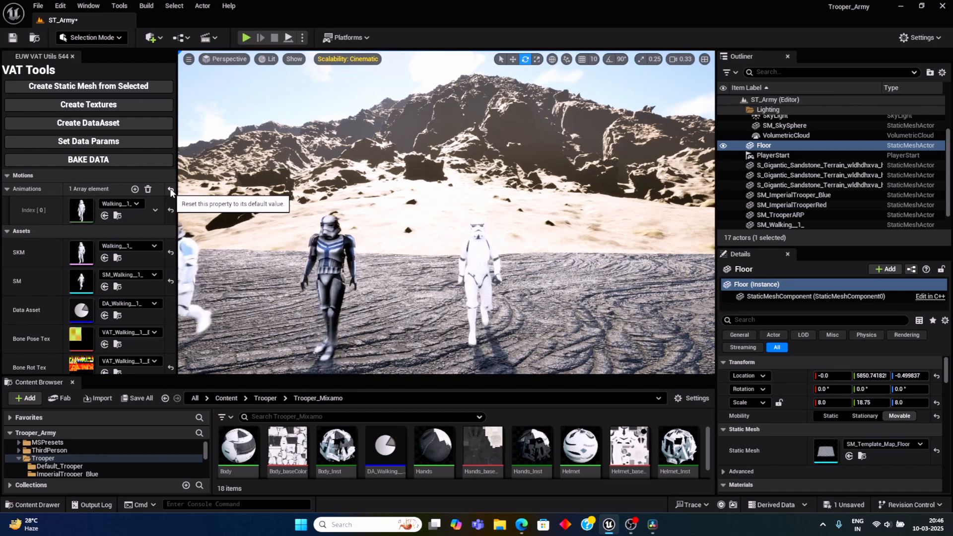
mouse_move(273, 287)
right_down()
mouse_move(263, 283)
mouse_move(272, 287)
right_up()
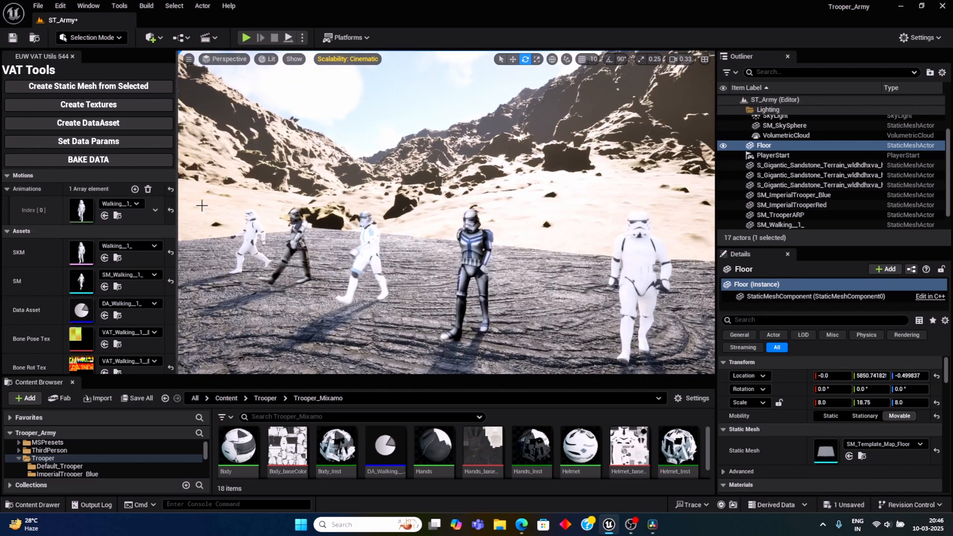
click(170, 189)
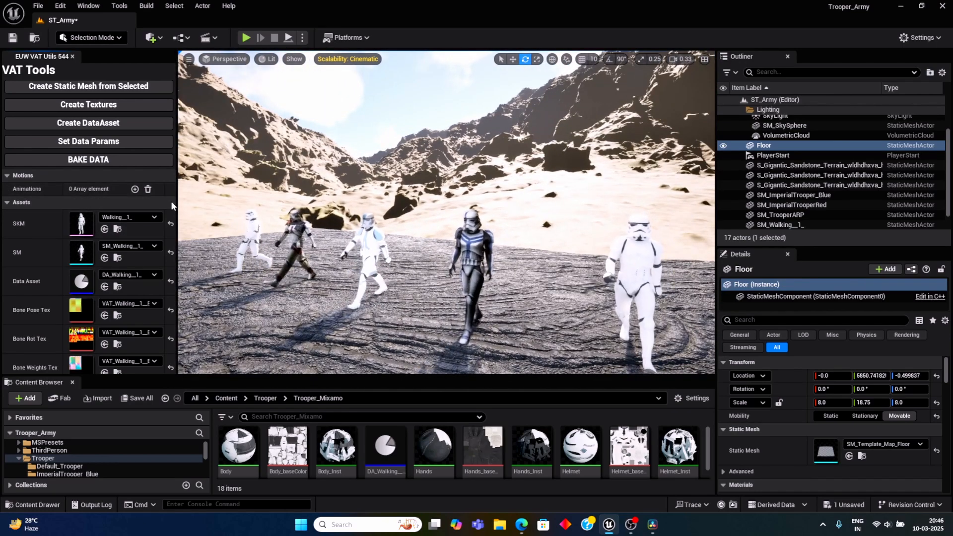
click(170, 223)
click(170, 281)
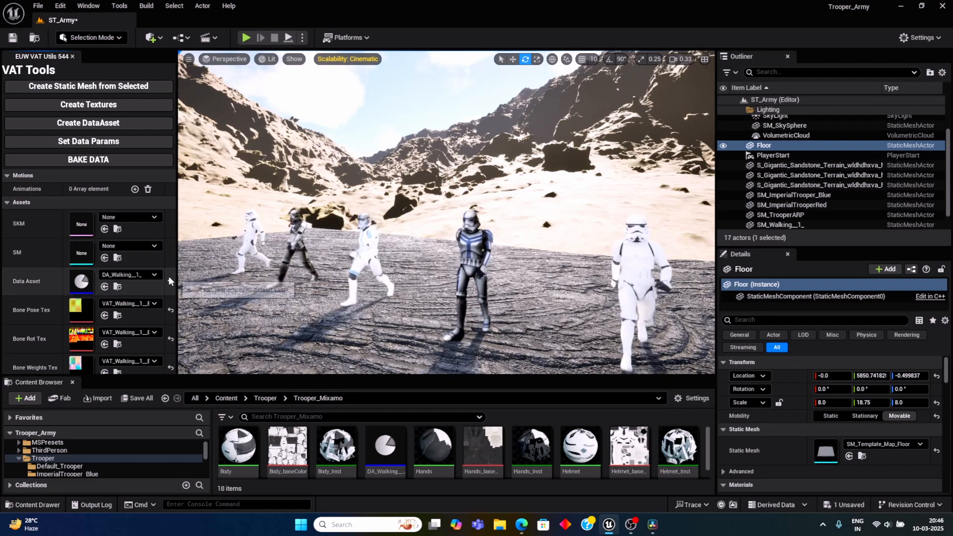
click(171, 310)
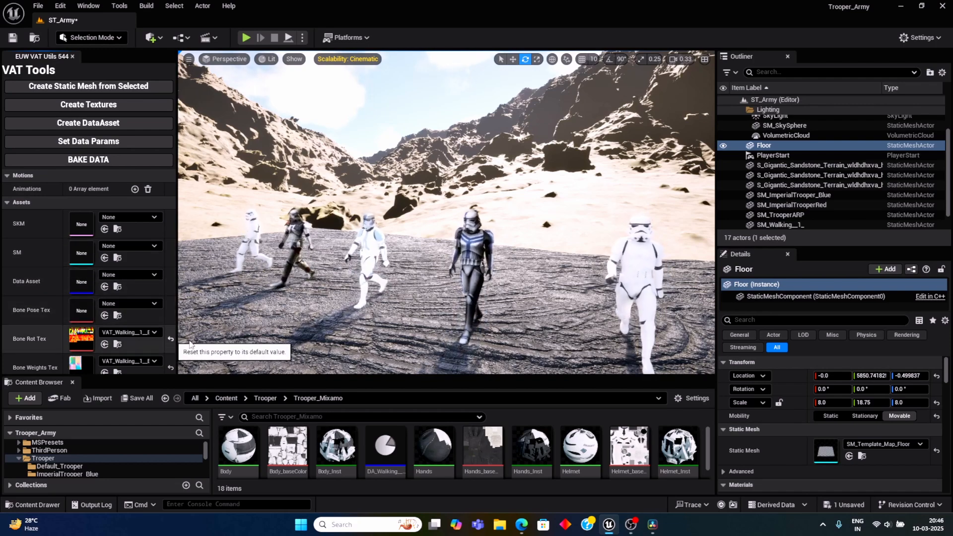
drag(285, 377, 285, 449)
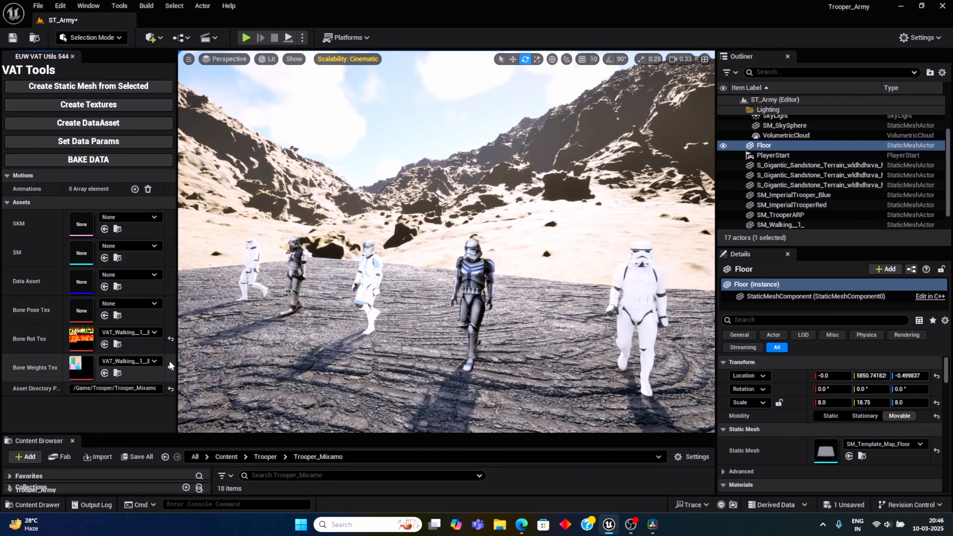
click(170, 338)
click(171, 370)
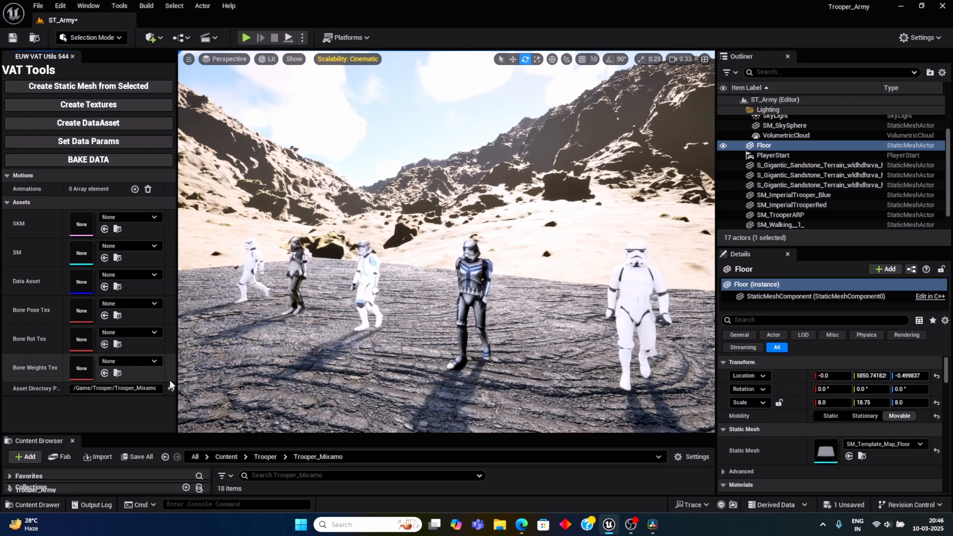
click(170, 388)
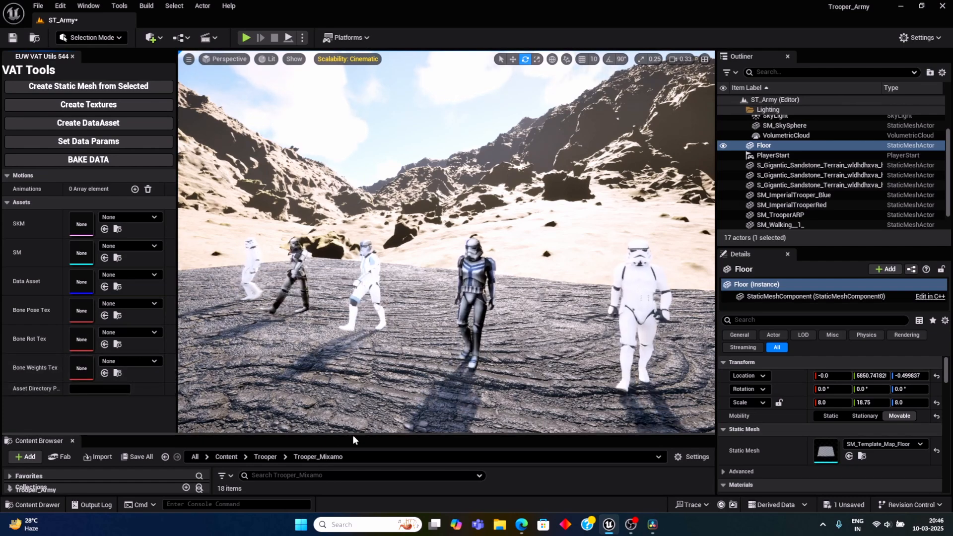
Step: Review the assets in the Trooper_Mixamo folder and the walking troopers in the level
drag(354, 434, 370, 293)
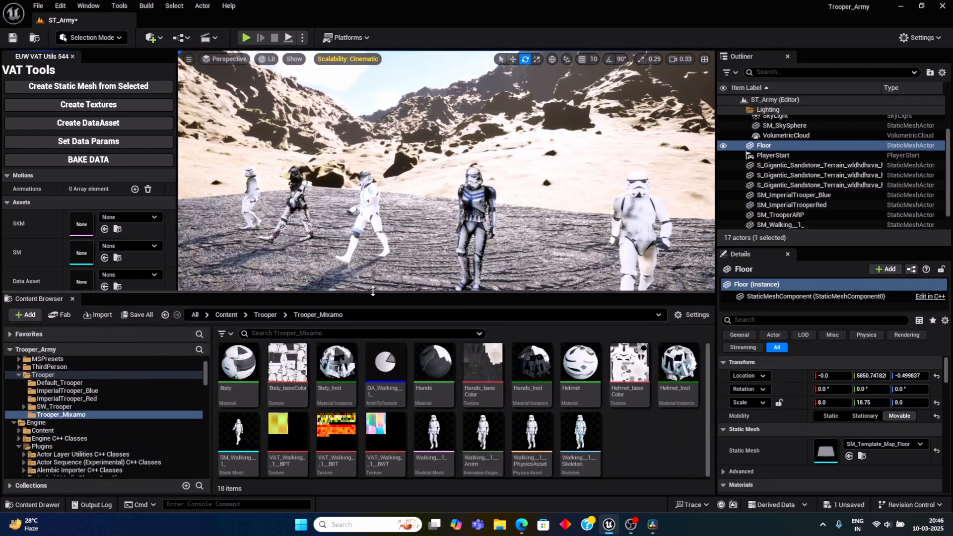
mouse_move(431, 433)
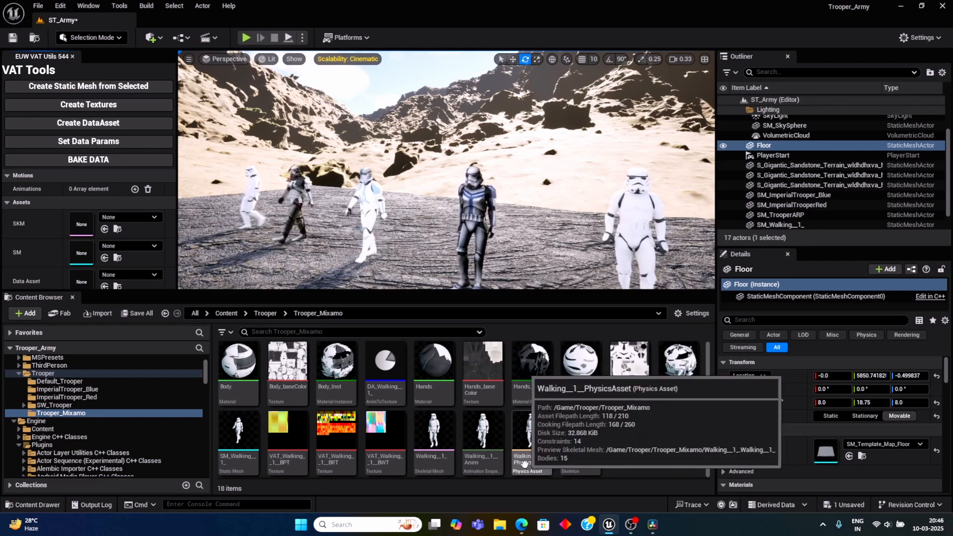
right_drag(500, 237, 536, 260)
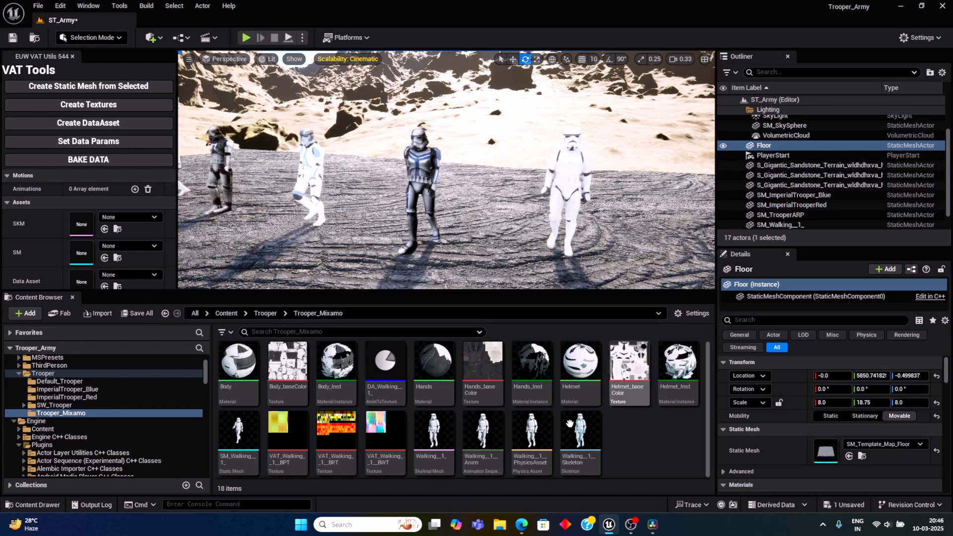
Step: Return to the Content folder, save the ST_Army level and close the VAT Tools utility widget
click(227, 314)
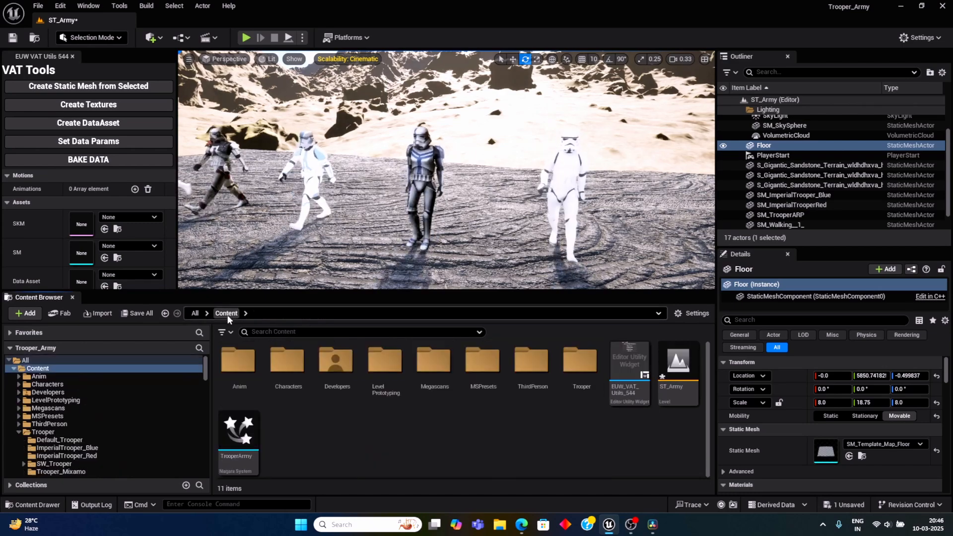
mouse_move(244, 444)
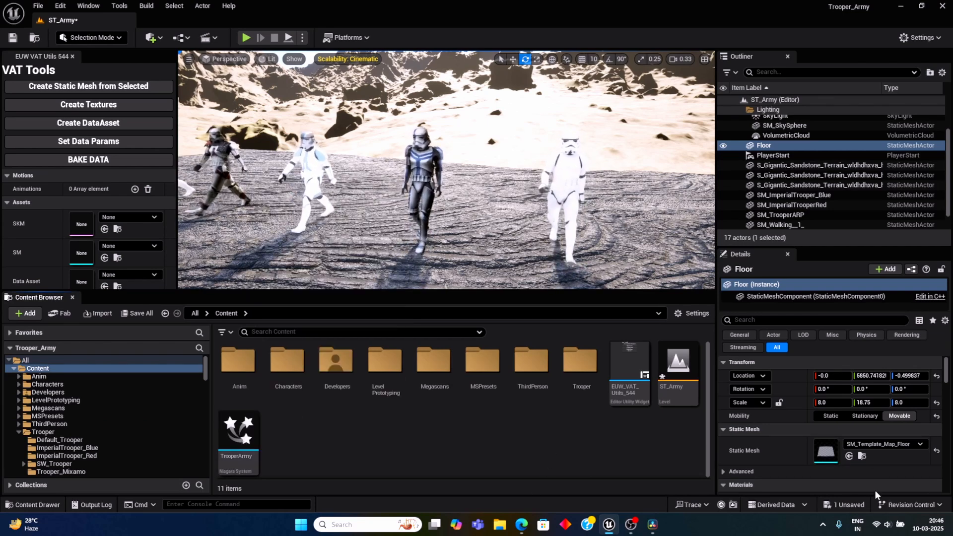
click(851, 506)
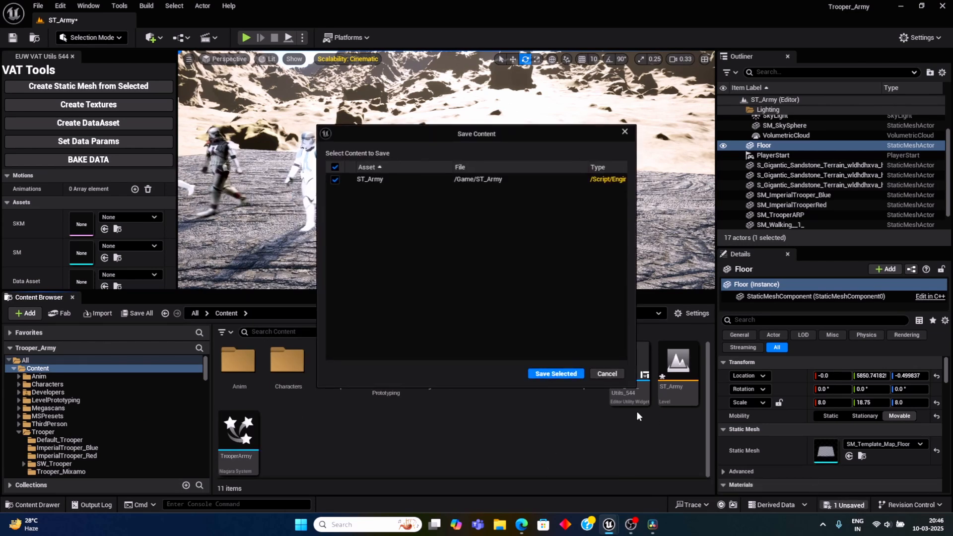
click(566, 373)
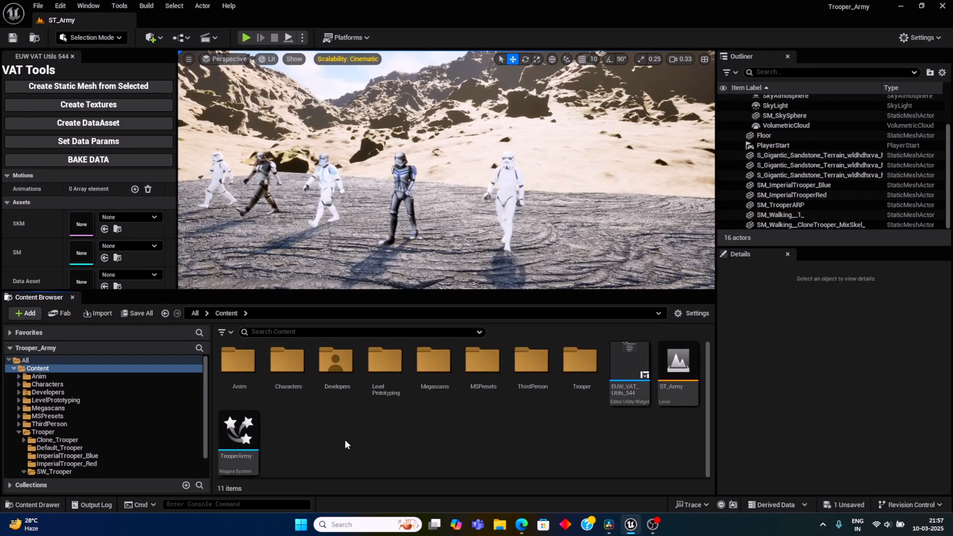
click(71, 55)
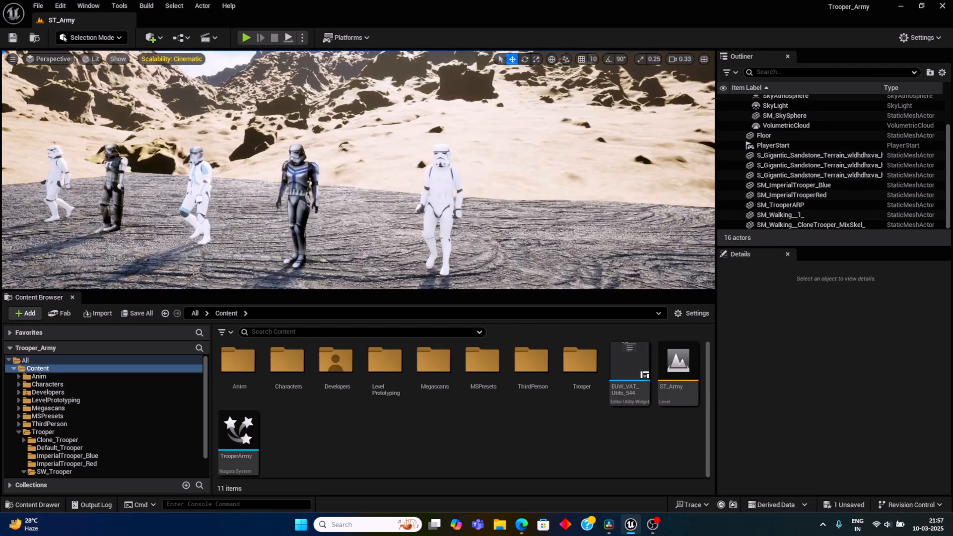
Step: Create a Niagara system in the Content folder based on the Fountain emitter and name it Trooper_Army
right_click(341, 448)
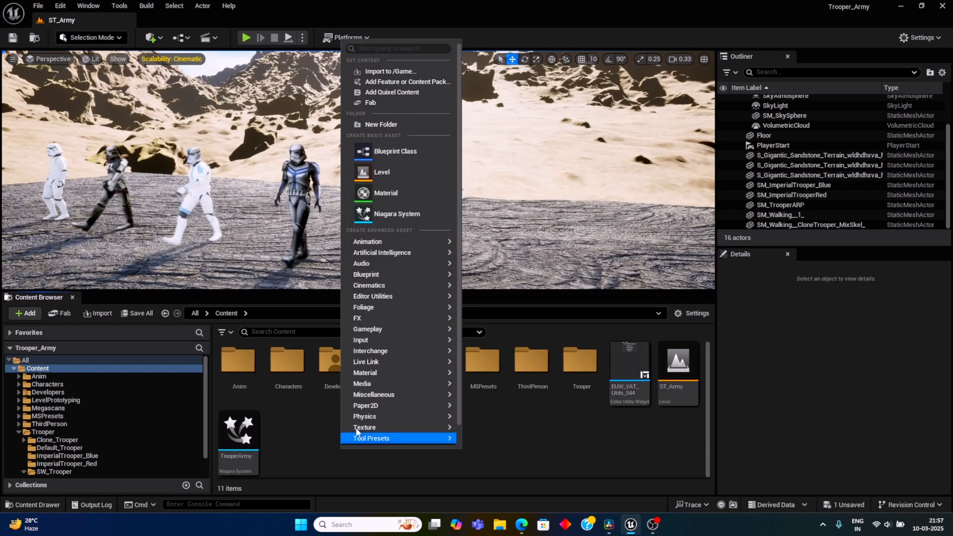
click(411, 215)
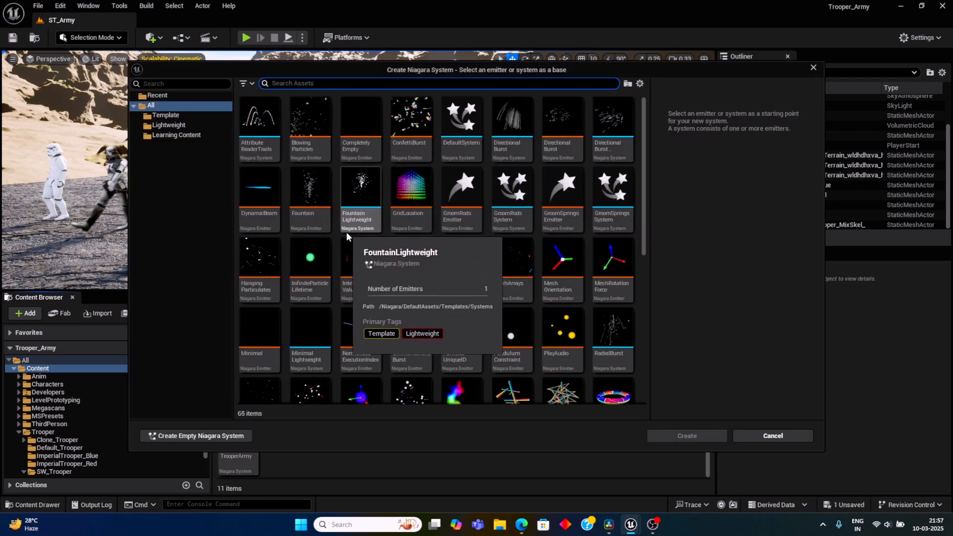
click(310, 199)
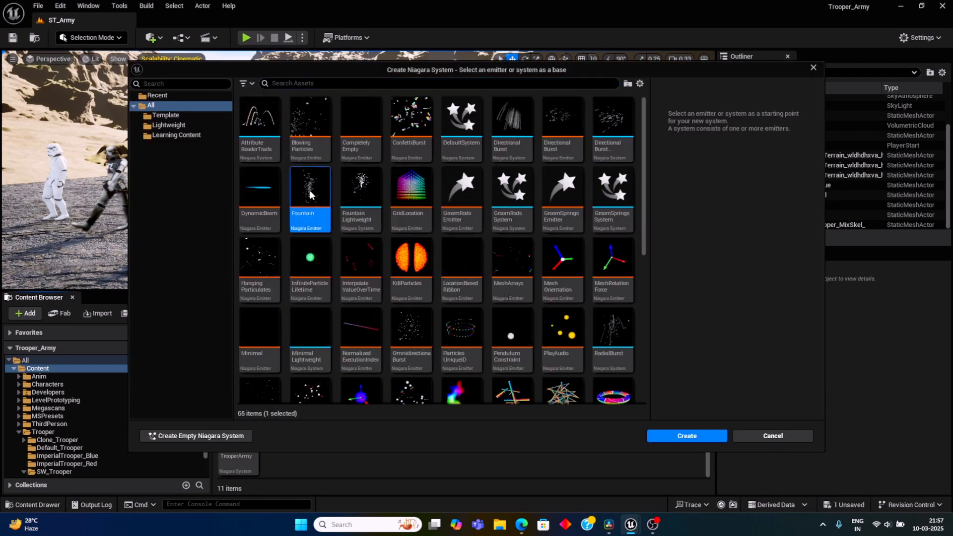
click(686, 438)
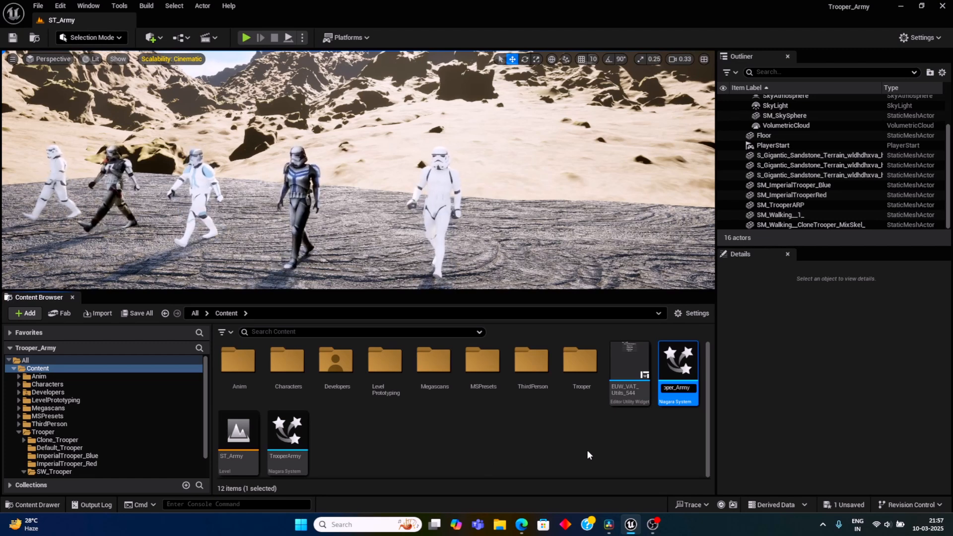
key(Return)
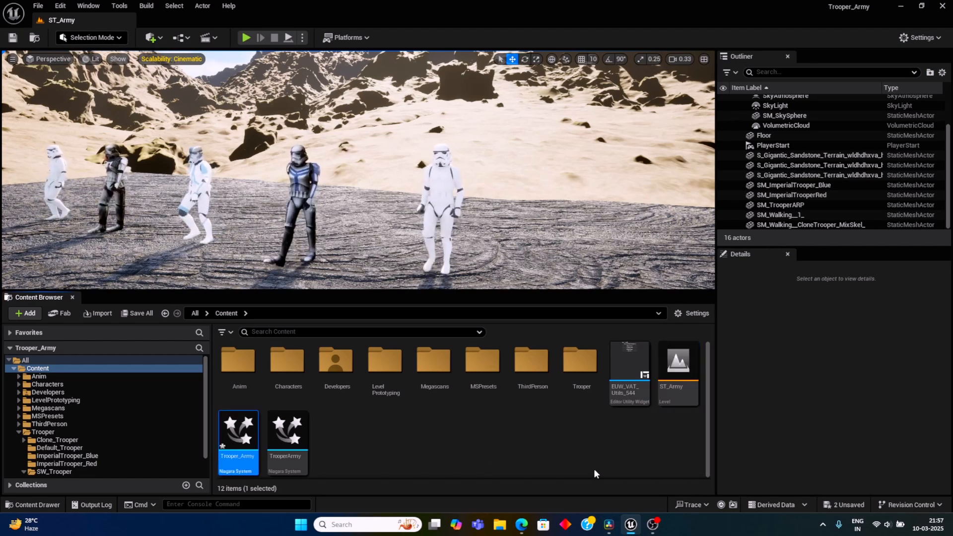
Step: Open the Trooper_Army Niagara system and replace the Fountain emitter's Sprite Renderer with a Mesh Renderer
double_click(243, 442)
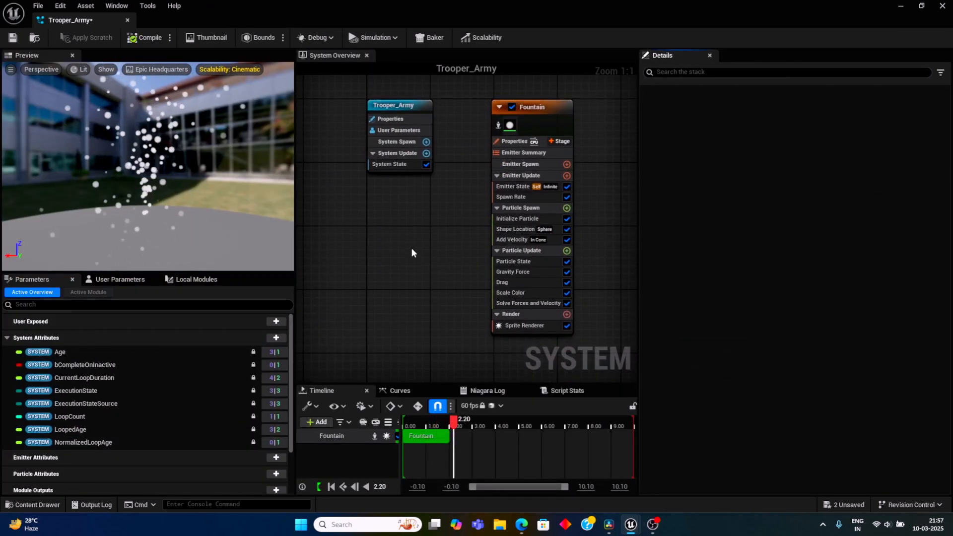
right_drag(412, 249, 394, 275)
right_drag(404, 322, 402, 293)
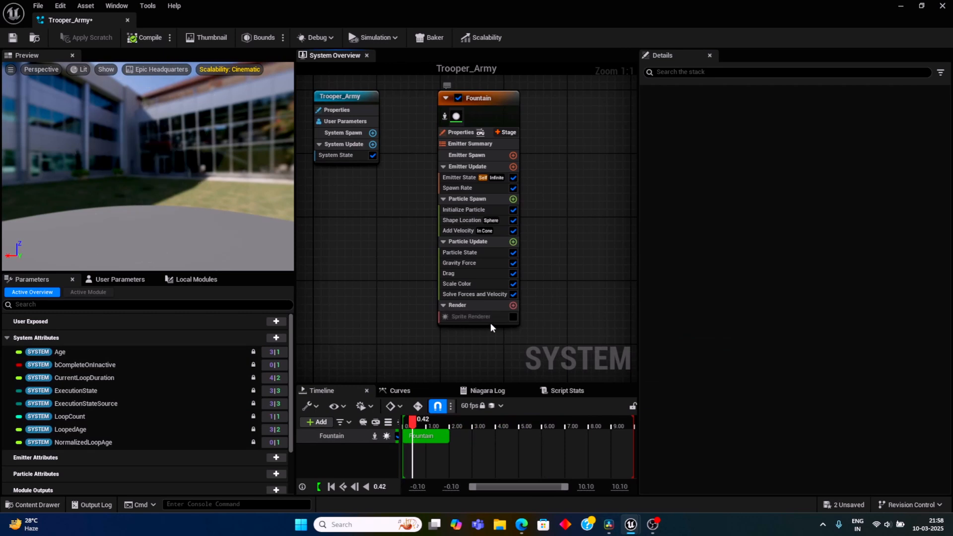
key(Delete)
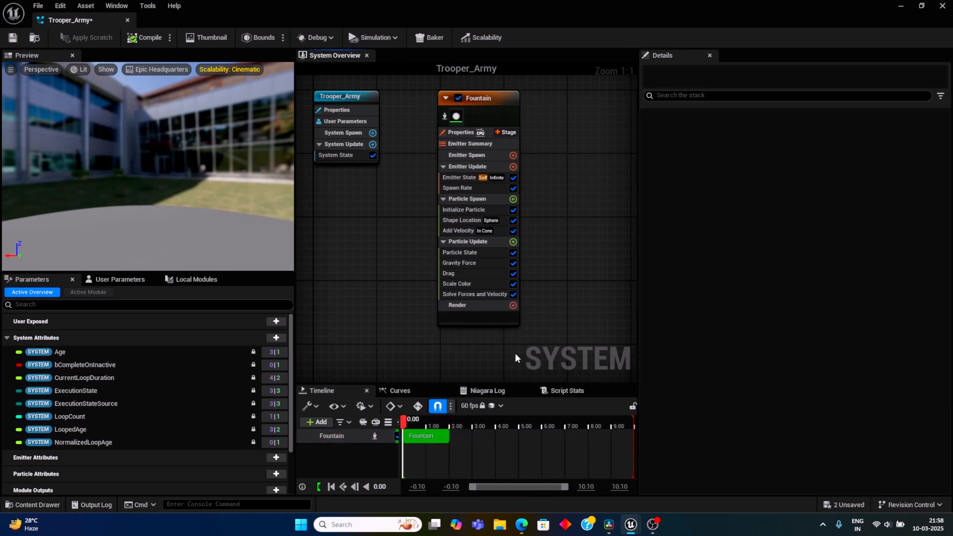
click(513, 306)
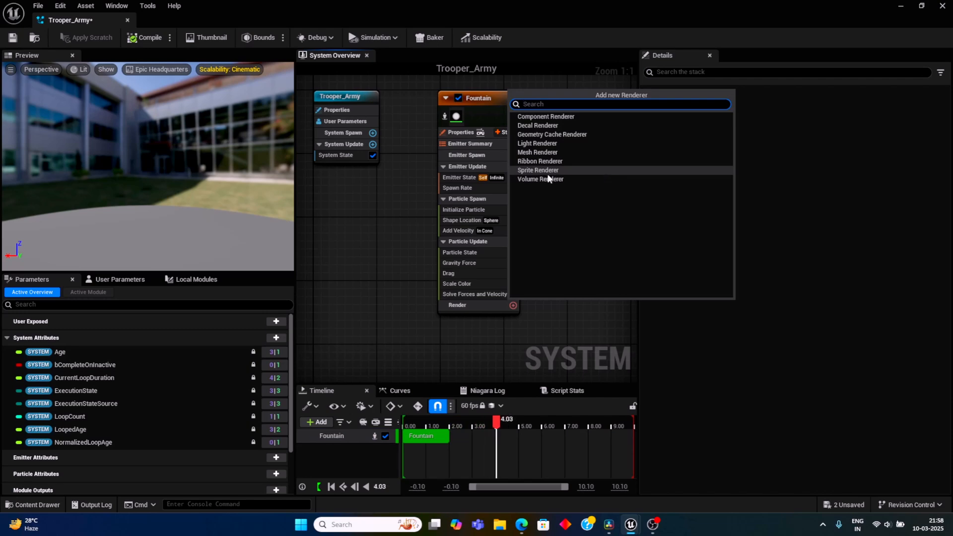
click(545, 152)
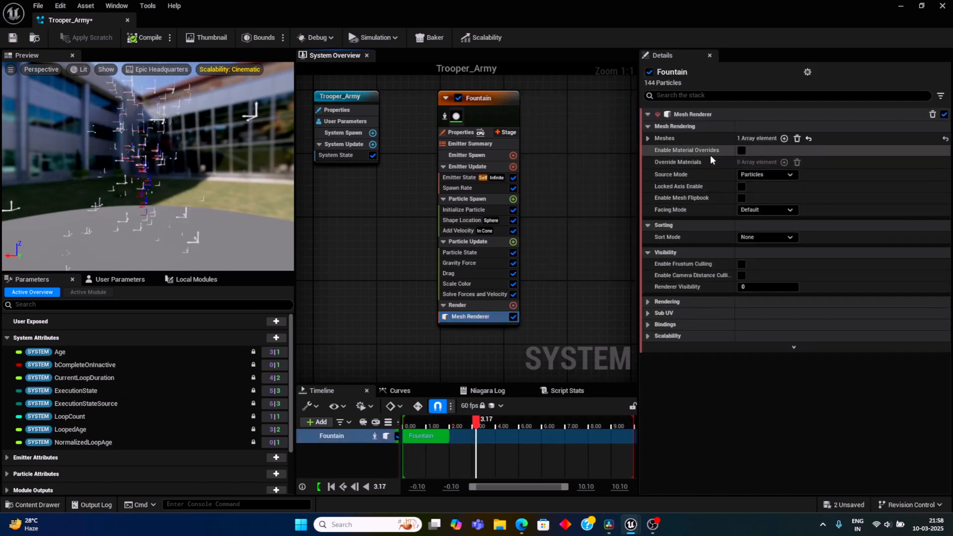
Step: Add a second element to the Mesh Renderer's Meshes array
click(788, 139)
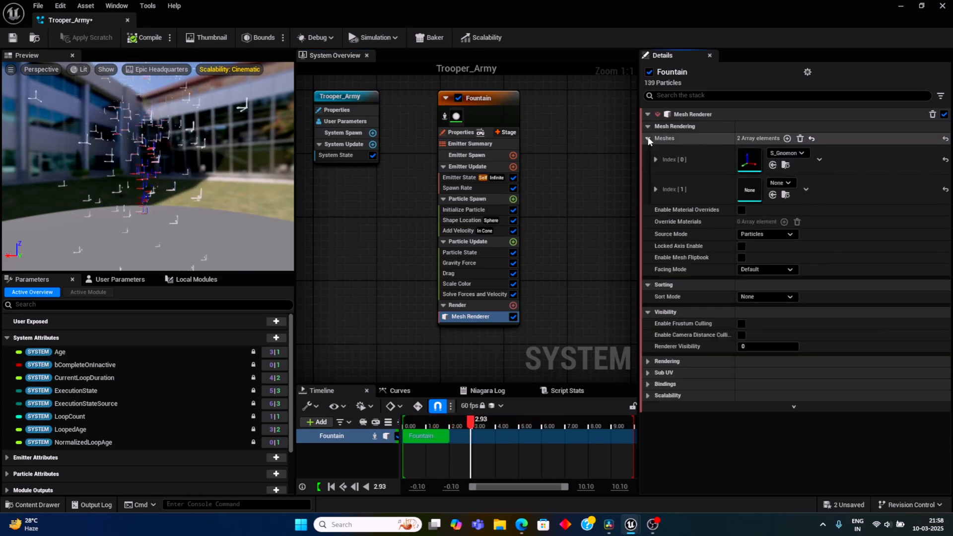
click(801, 153)
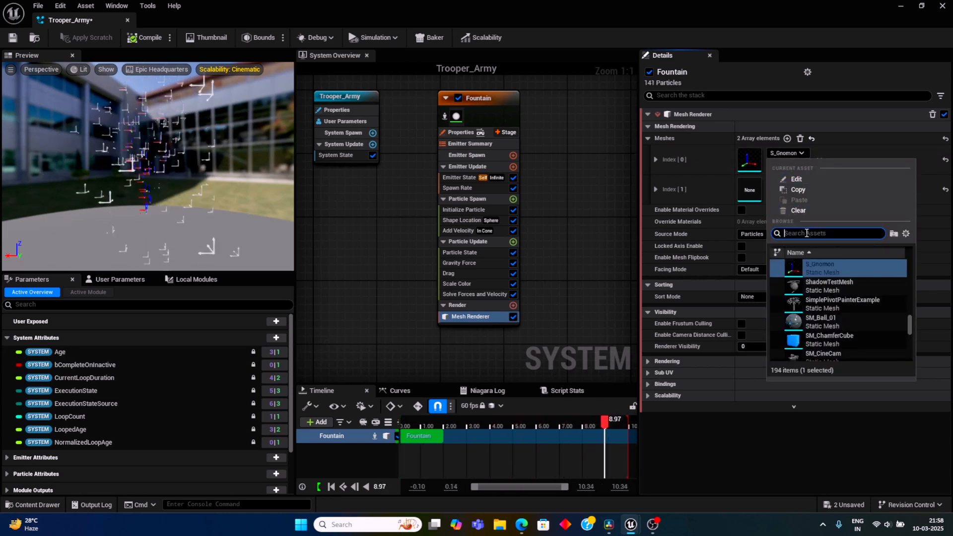
click(889, 150)
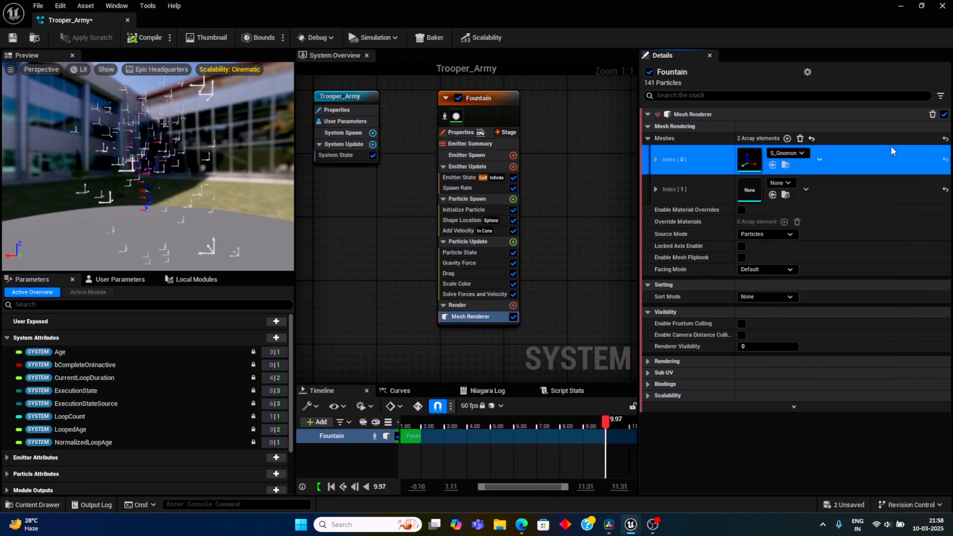
Step: Shrink the Niagara editor window and replace the first mesh with SM_Walking__1_ from the Trooper_Mixamo folder
click(923, 6)
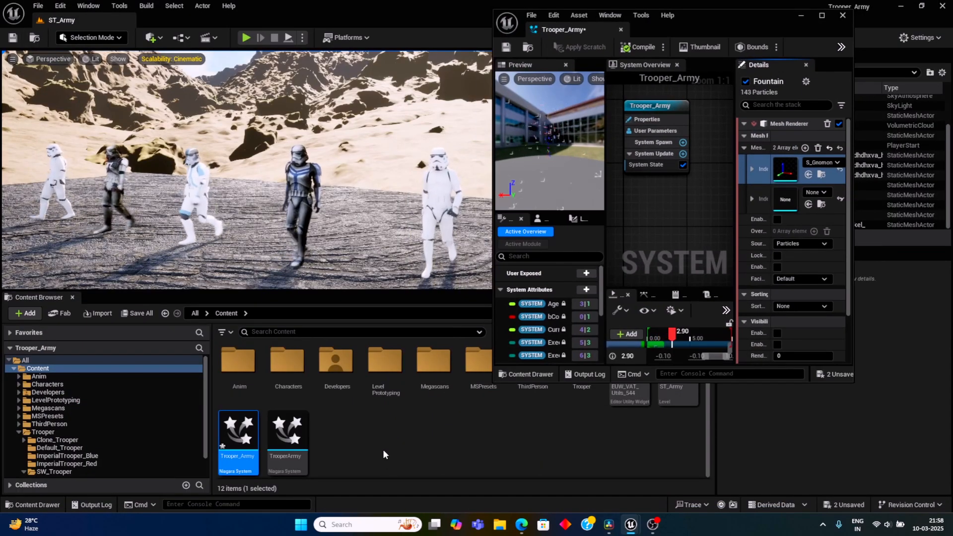
click(75, 432)
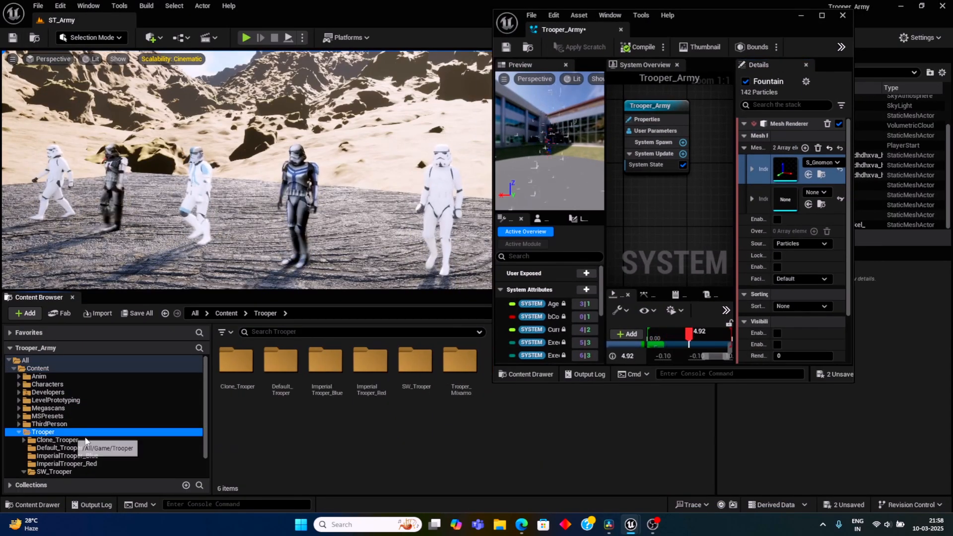
double_click(461, 362)
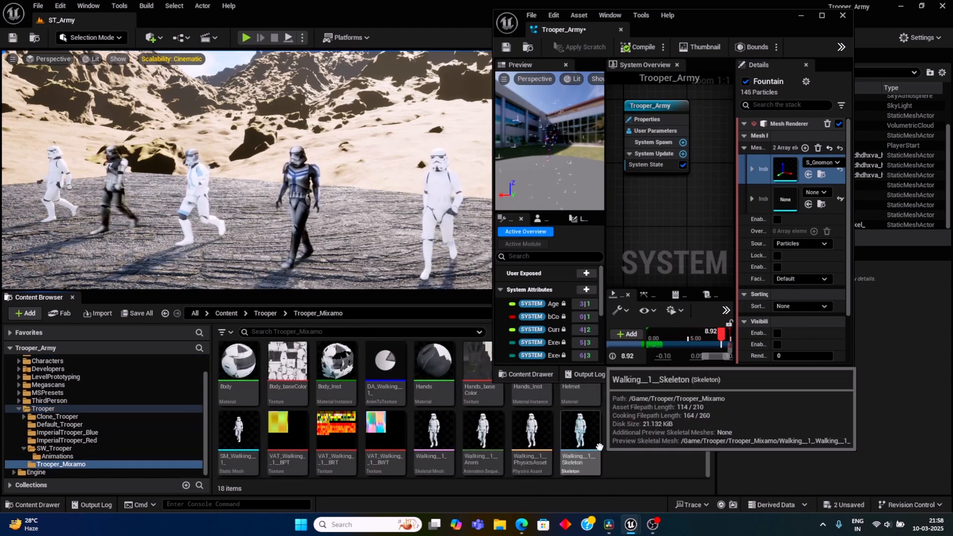
click(835, 164)
click(837, 220)
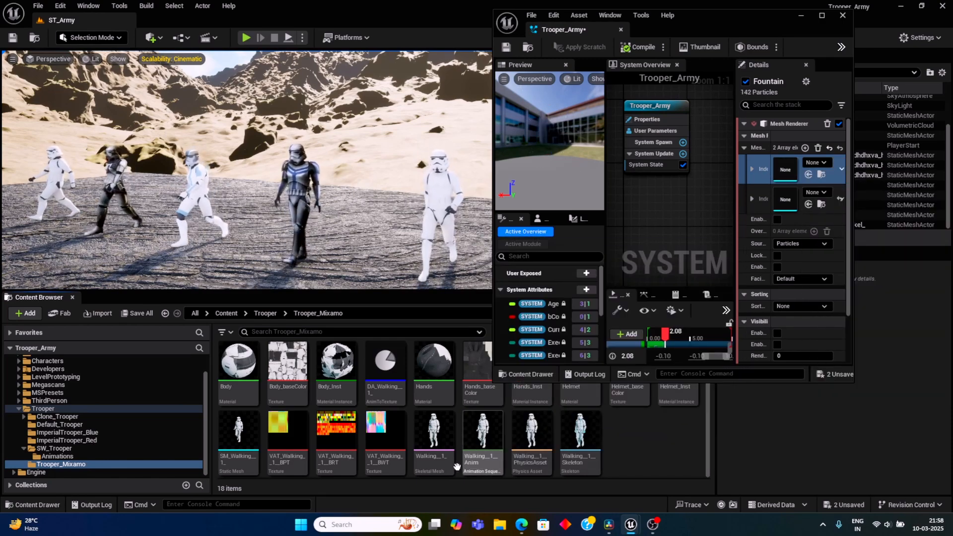
click(433, 432)
drag(231, 446, 786, 168)
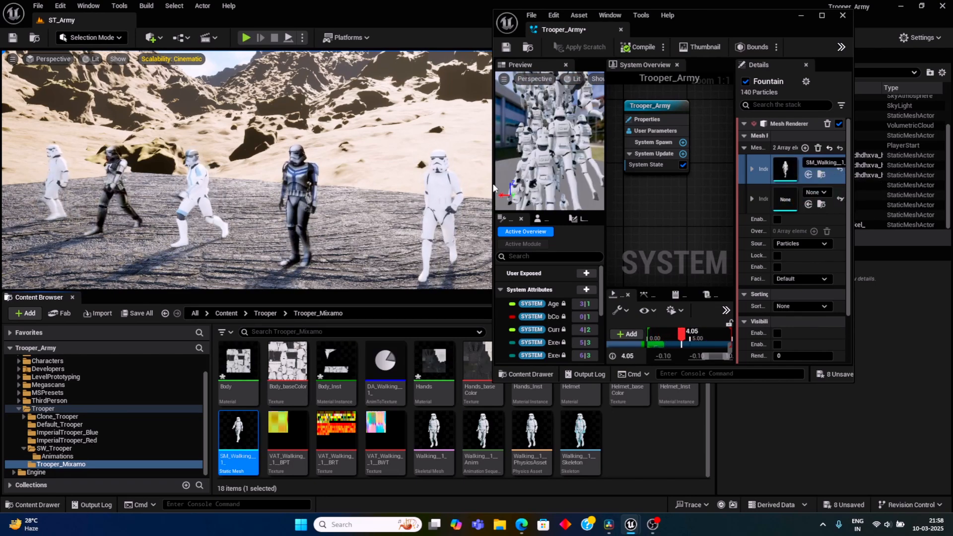
Step: Assign SM_Walking__CloneTrooper_MixSkel_ from the Clone_Trooper folder as the second mesh, then return to the Content folder and maximize the Niagara editor
drag(493, 183, 437, 185)
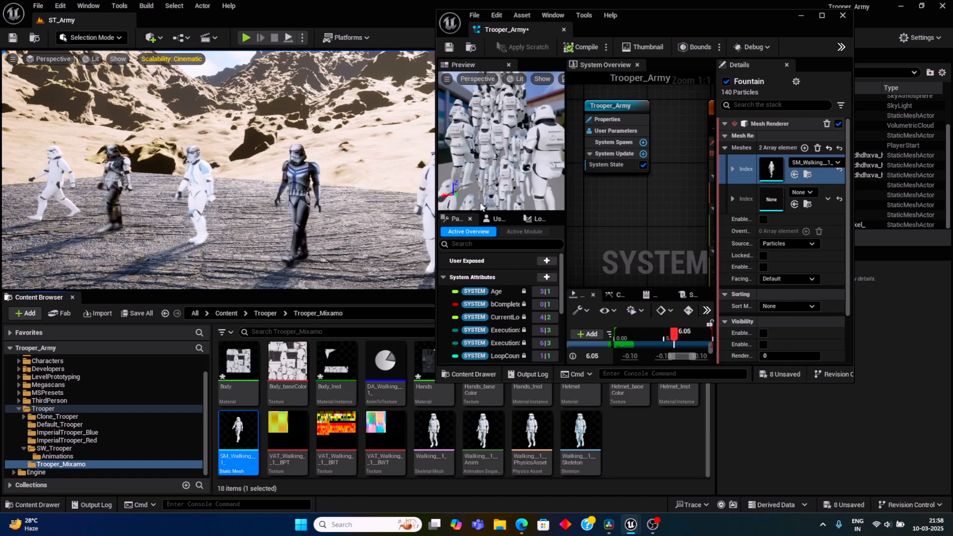
scroll(481, 206, down, 5)
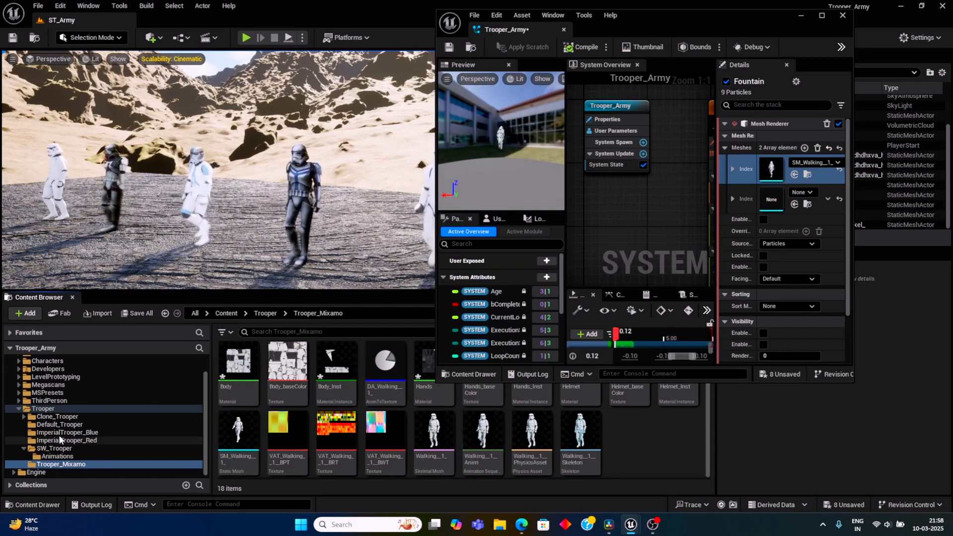
click(59, 417)
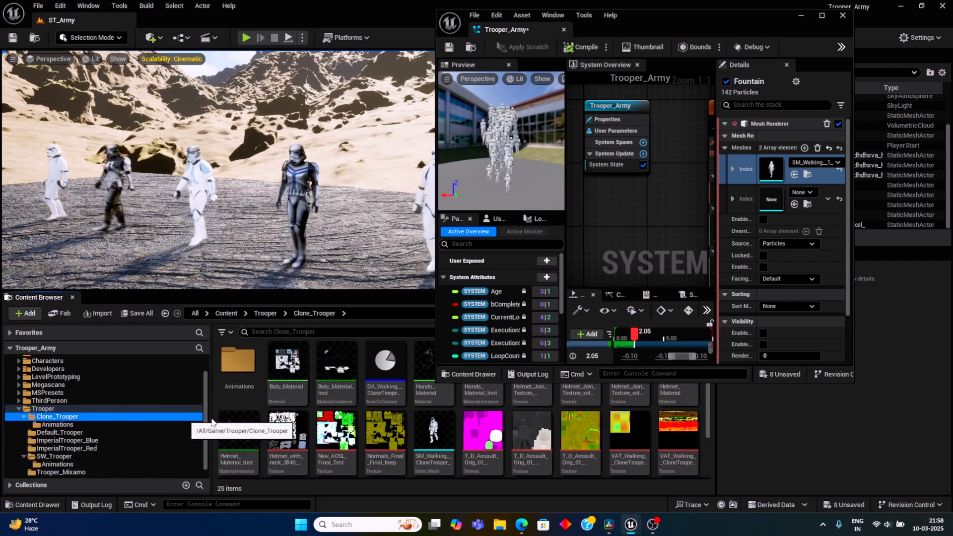
mouse_move(441, 437)
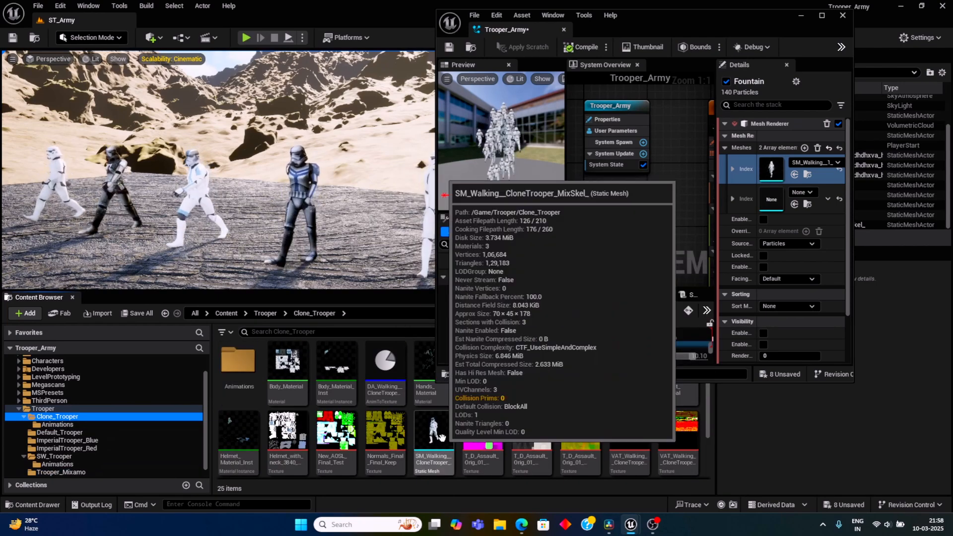
drag(441, 437, 778, 202)
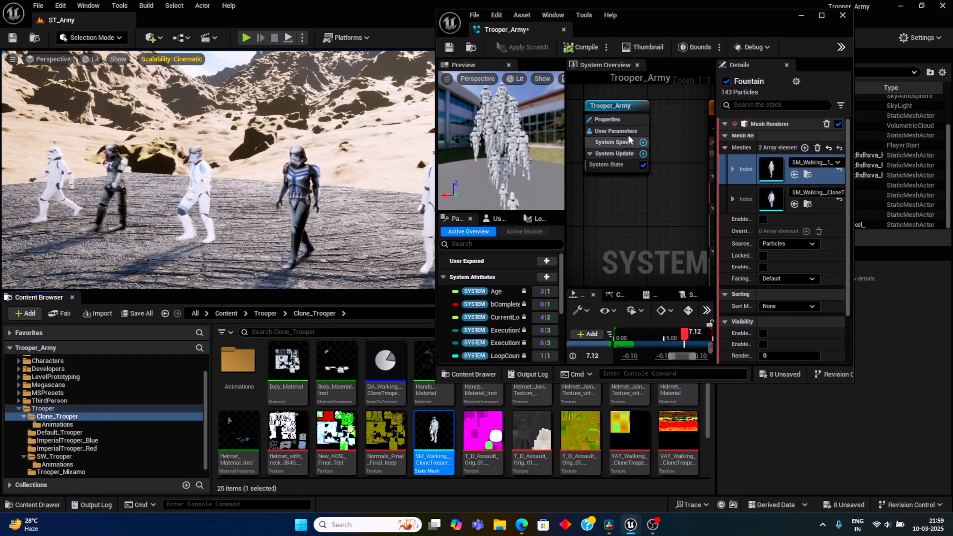
right_drag(667, 232, 607, 179)
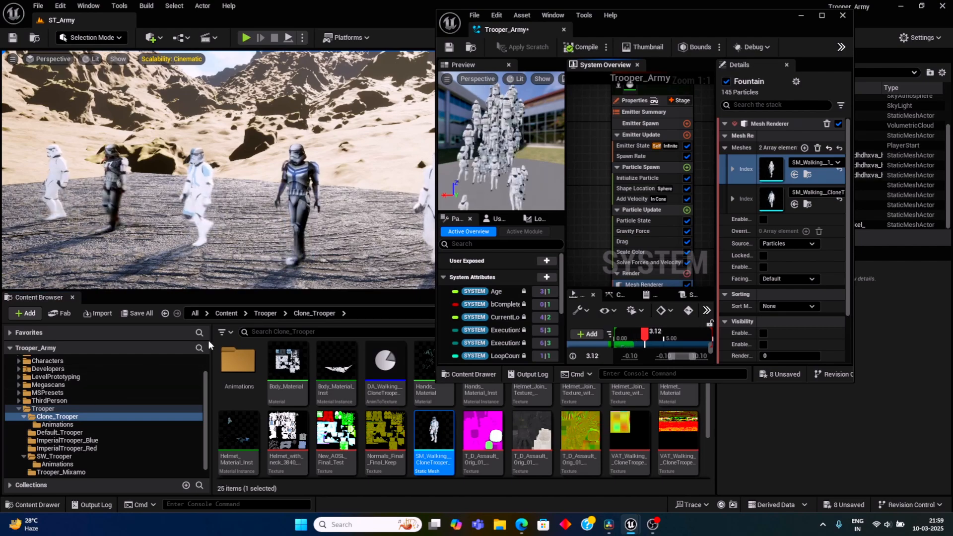
click(227, 313)
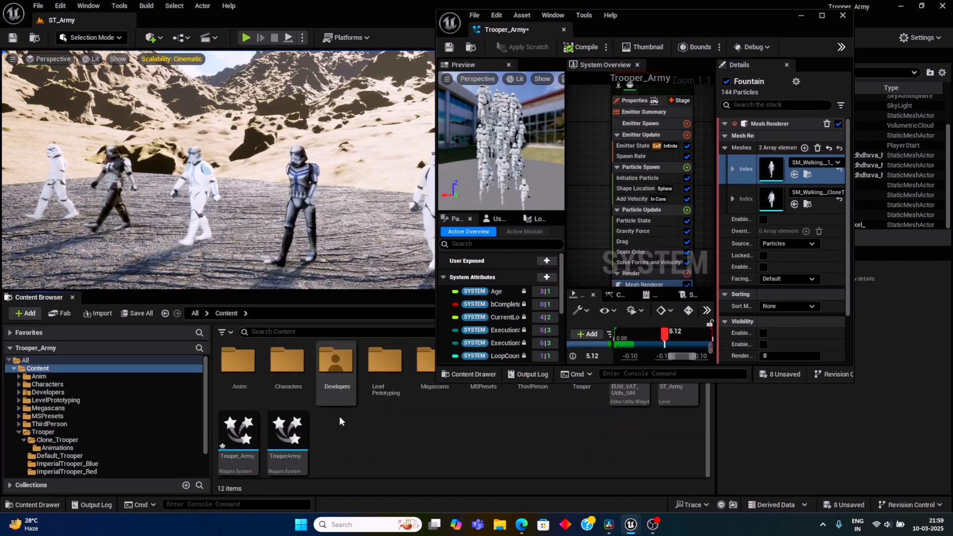
click(816, 20)
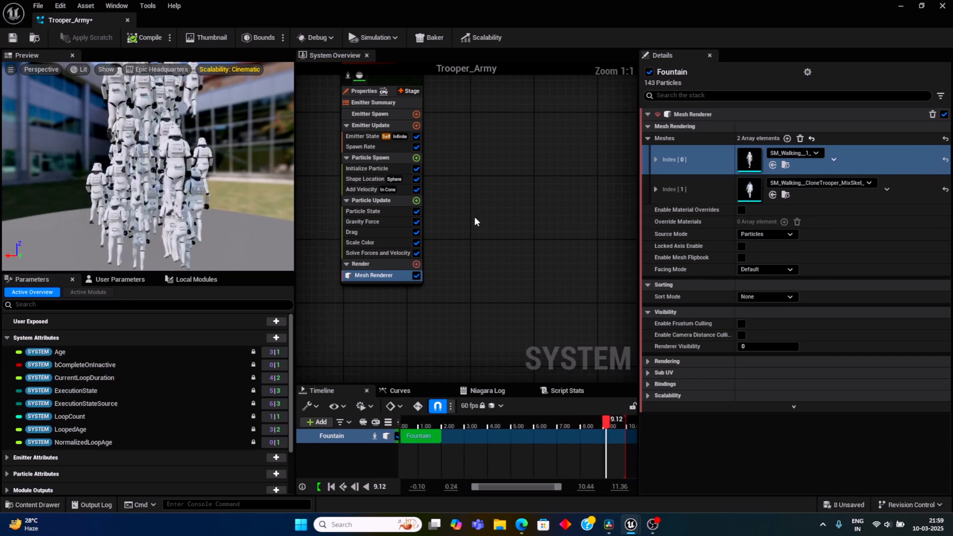
Step: Set the Mesh Renderer Array Visibility Mode to Random in the Fountain emitter's Initialize Particle module
right_drag(475, 221, 517, 293)
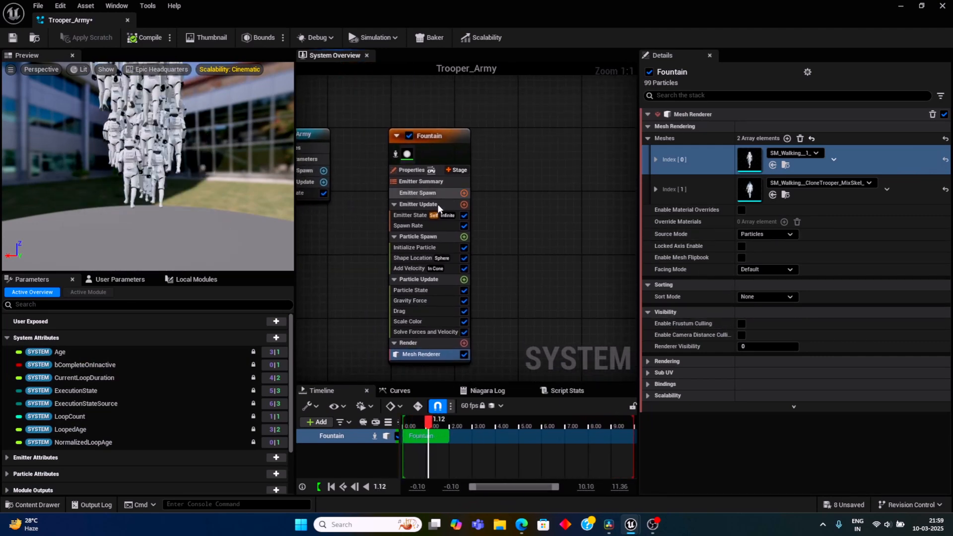
click(414, 247)
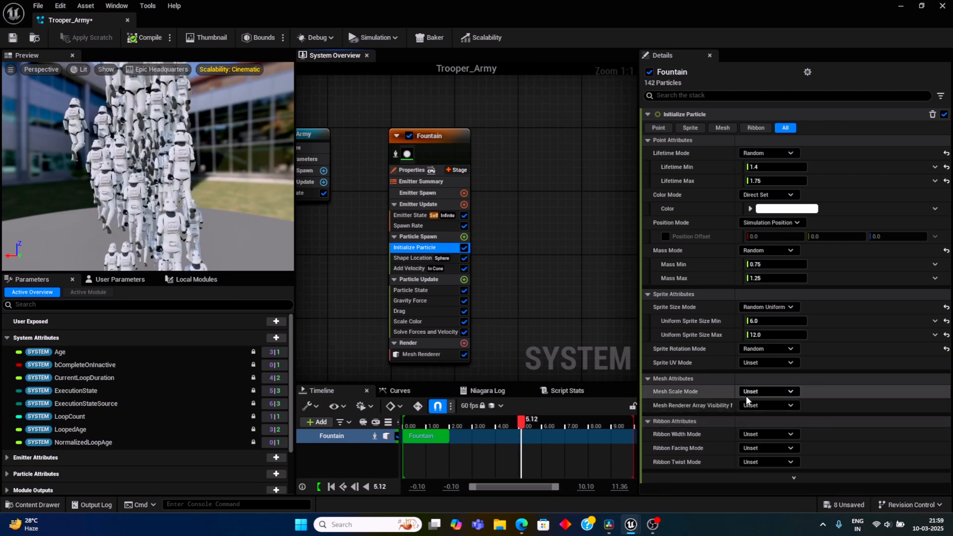
click(792, 405)
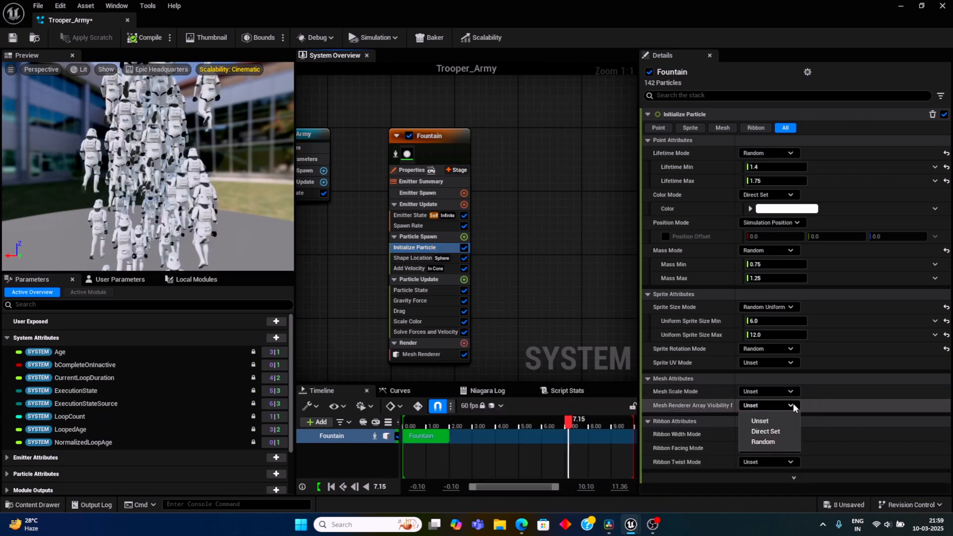
click(777, 443)
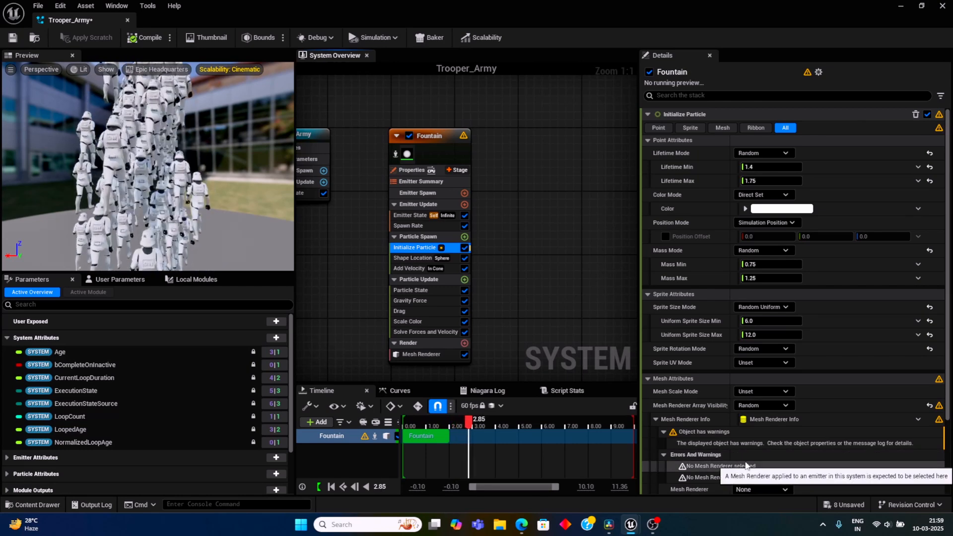
Step: Select Mesh Renderer as the renderer in the Initialize Particle module's Mesh Renderer Info
scroll(758, 453, down, 3)
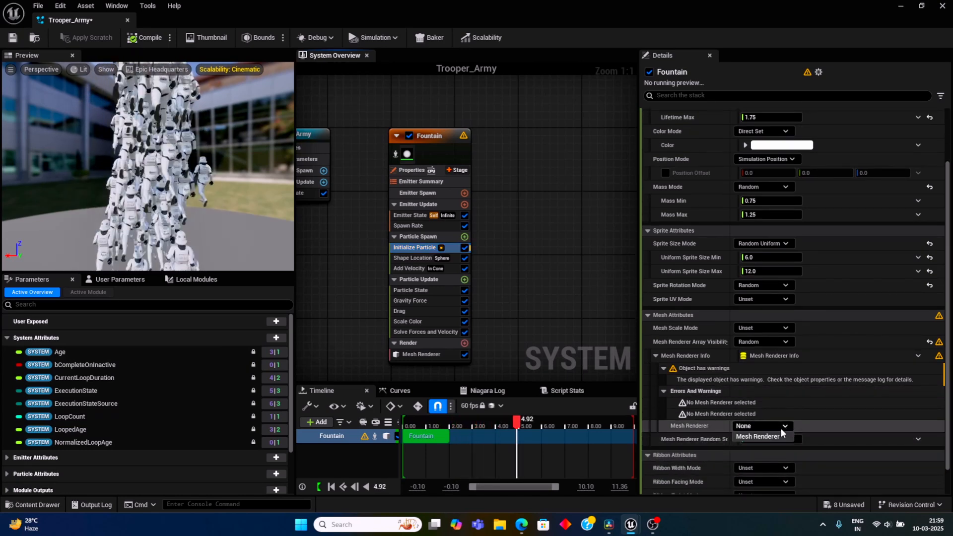
click(781, 427)
click(777, 437)
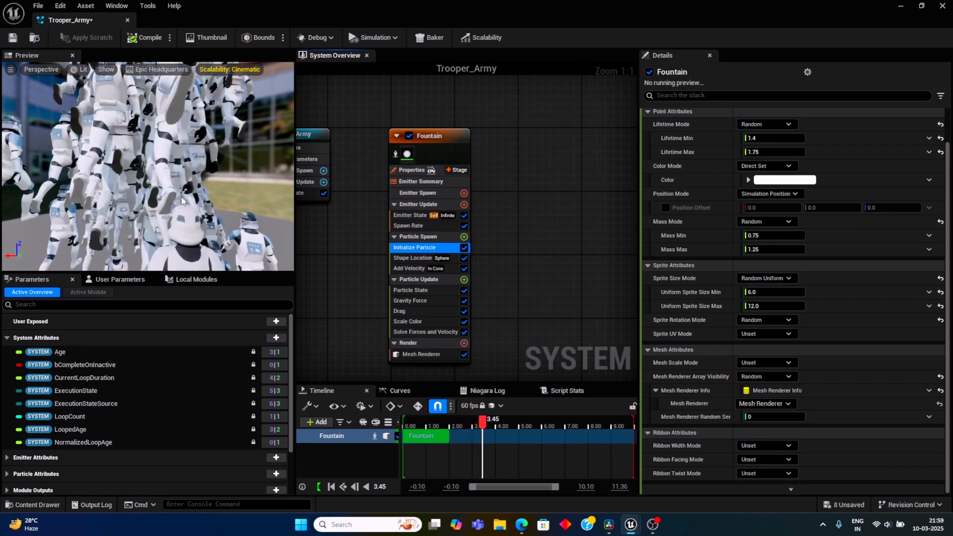
drag(182, 201, 126, 165)
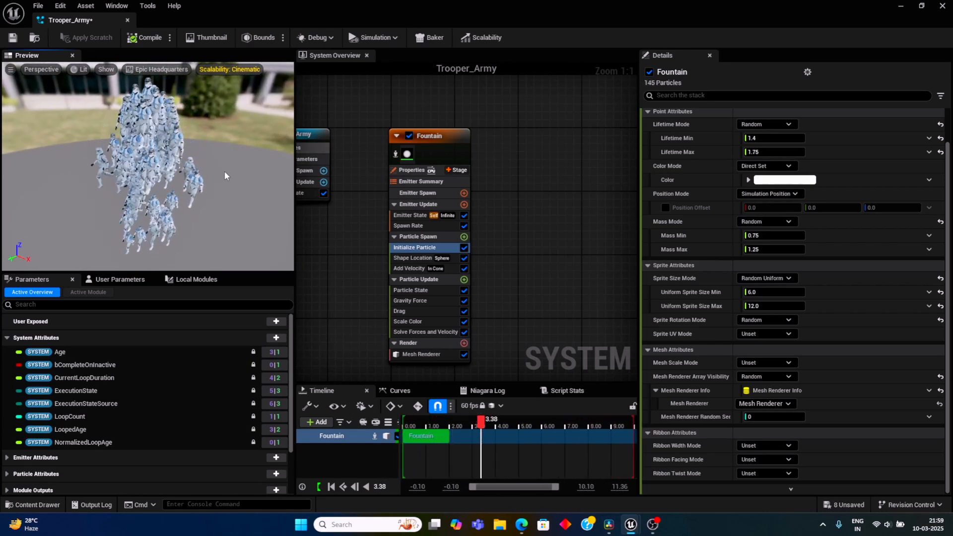
Step: Set the particles' Lifetime Min to 90 and Lifetime Max to 180 in the Initialize Particle module
click(465, 280)
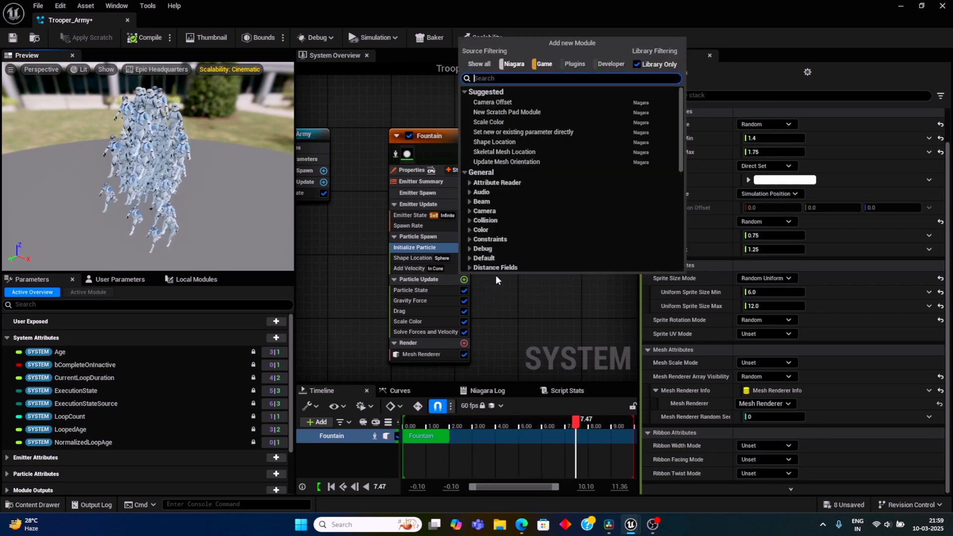
click(512, 304)
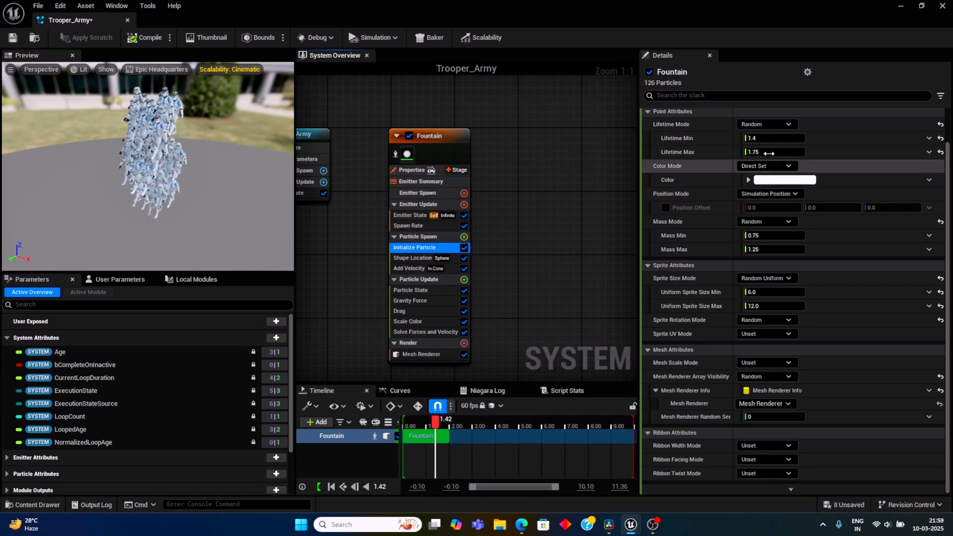
click(772, 138)
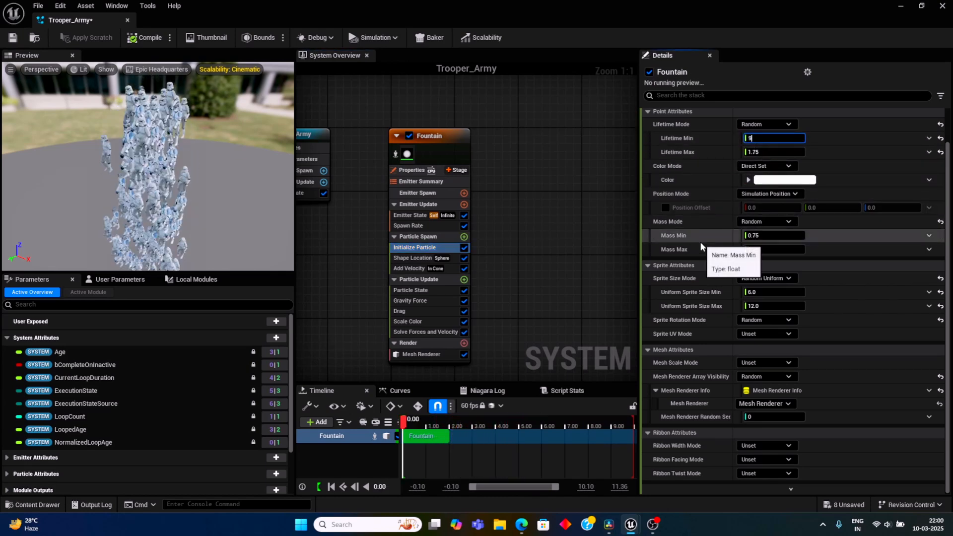
text(90)
click(755, 152)
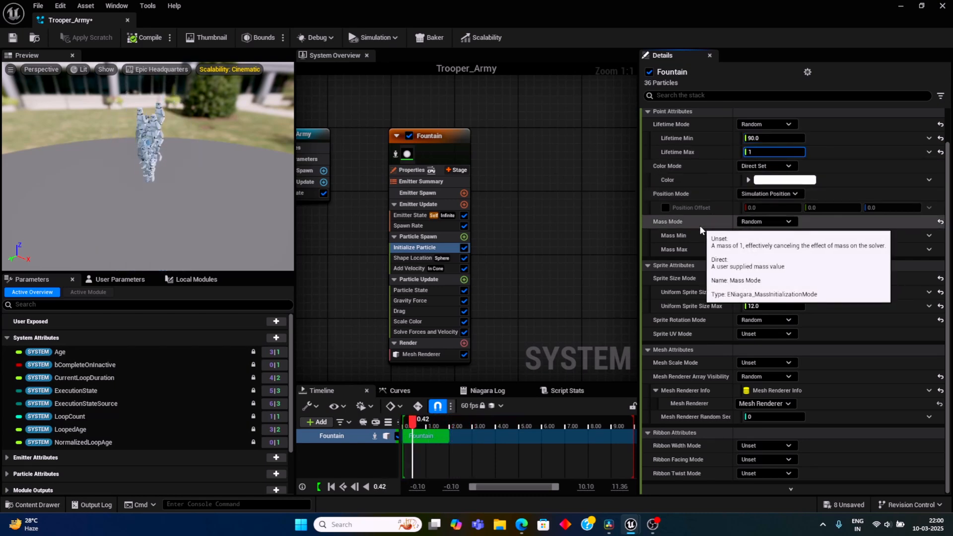
text(180)
click(710, 194)
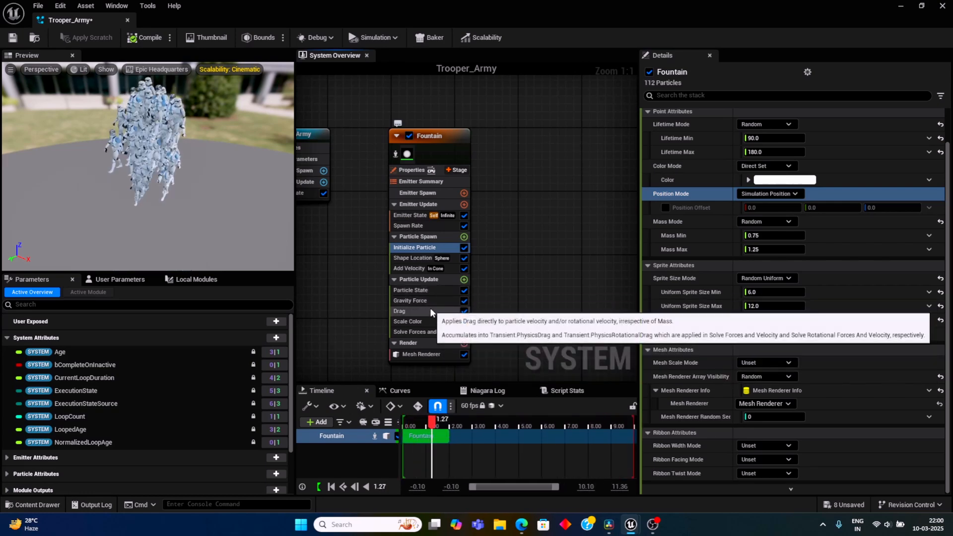
Step: Add a Linear Force module to the Fountain emitter's Particle Update stage
click(464, 280)
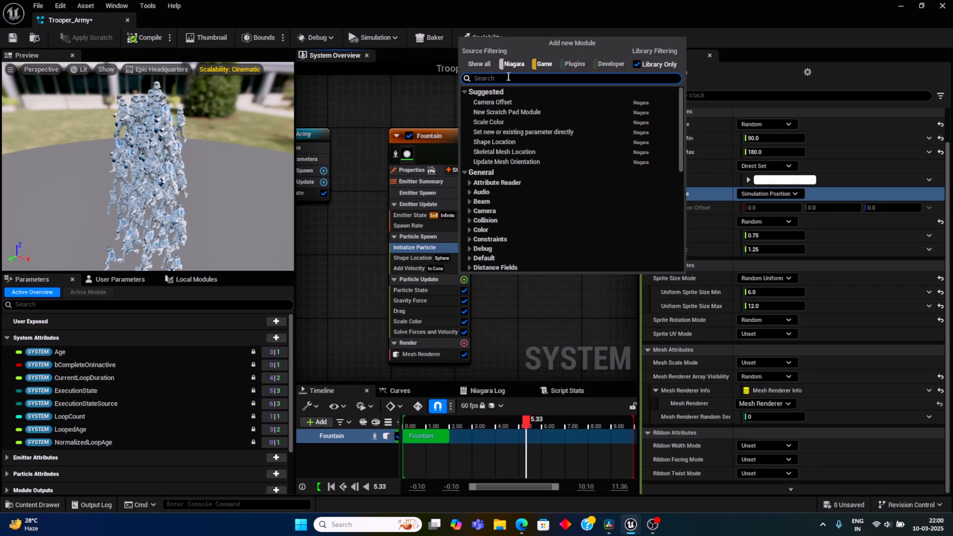
text(Linear)
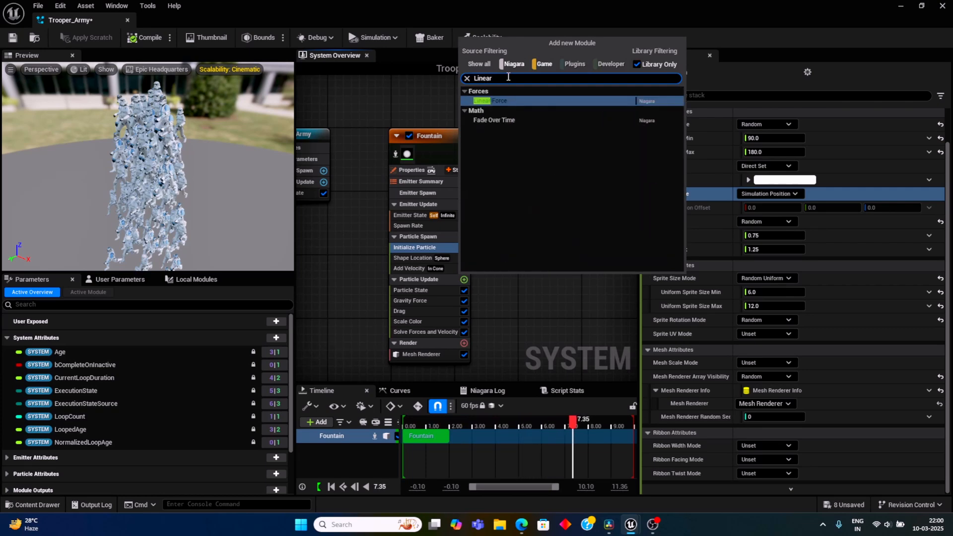
click(497, 100)
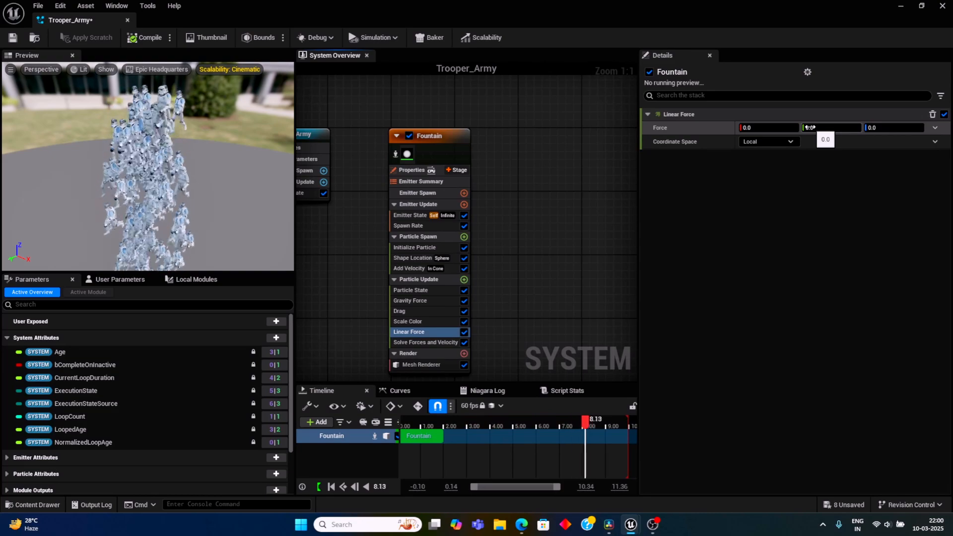
Step: Restore down the Niagara editor and arrange it at full height beside the level viewport, with its Fountain emitter stack in view
click(920, 6)
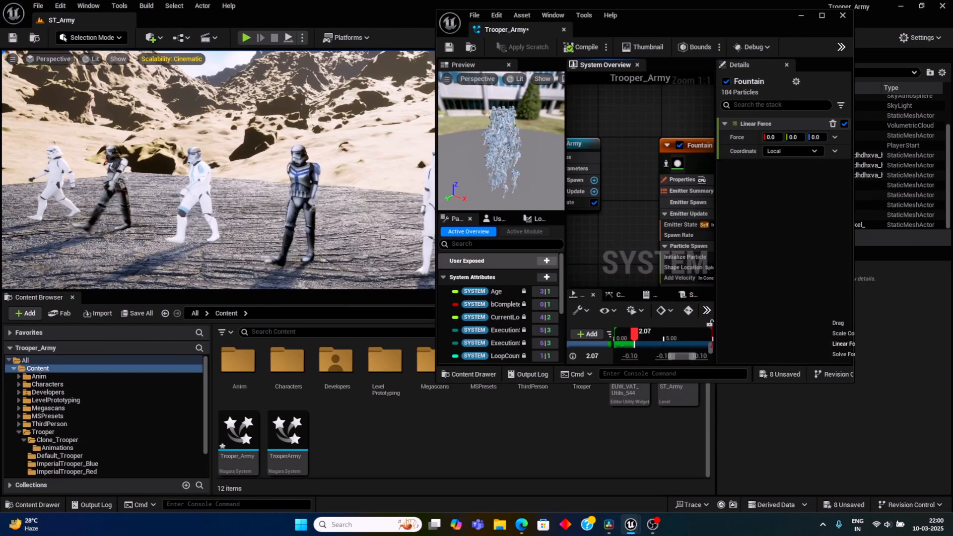
right_drag(384, 237, 114, 231)
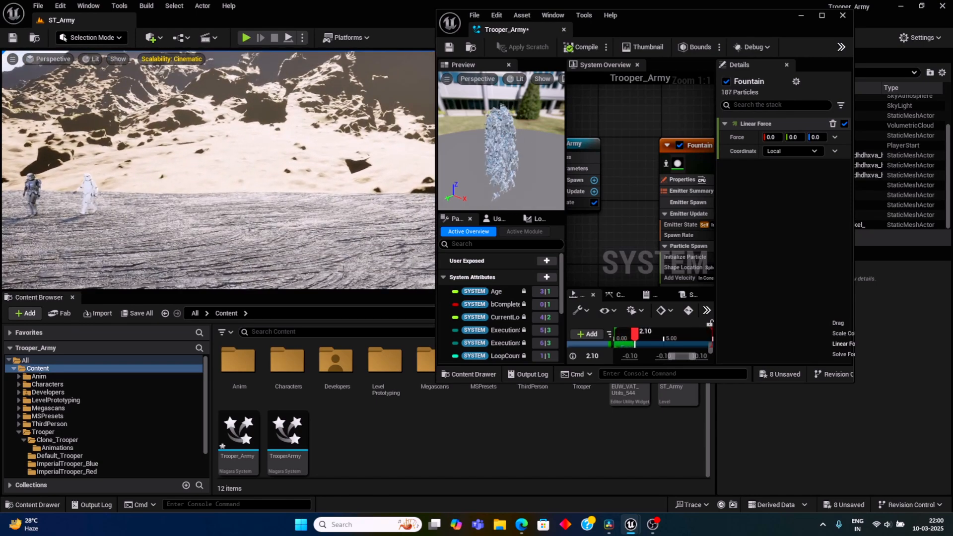
drag(339, 292, 339, 437)
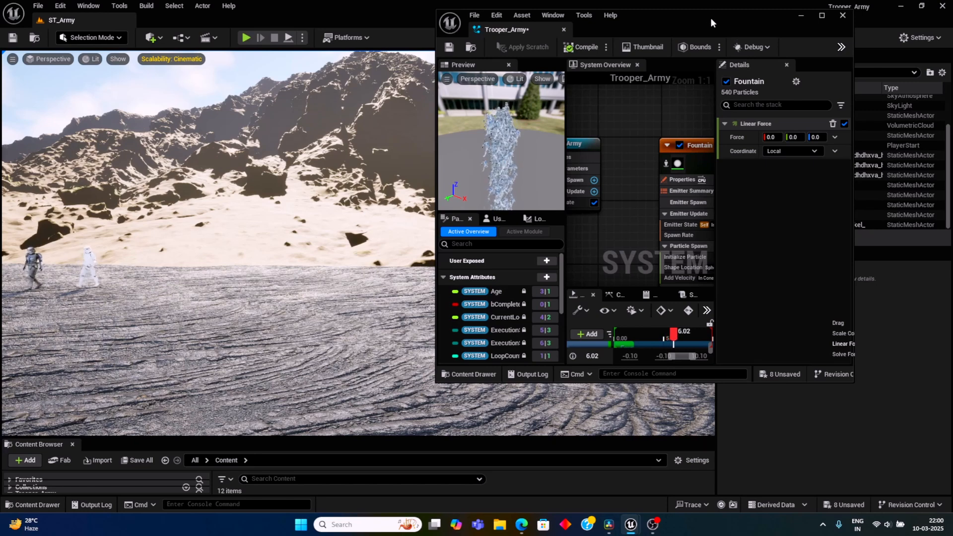
drag(710, 17, 809, 14)
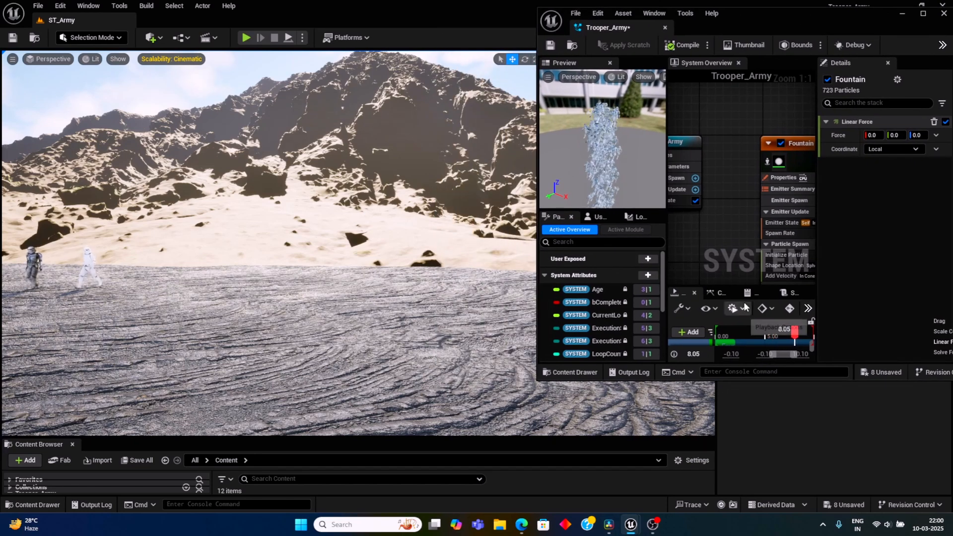
drag(745, 380, 744, 534)
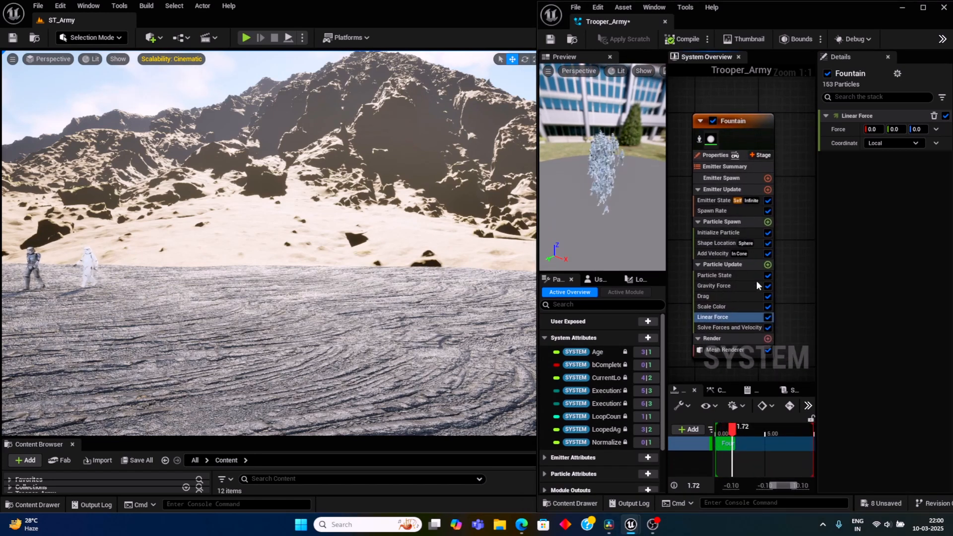
drag(817, 253, 781, 264)
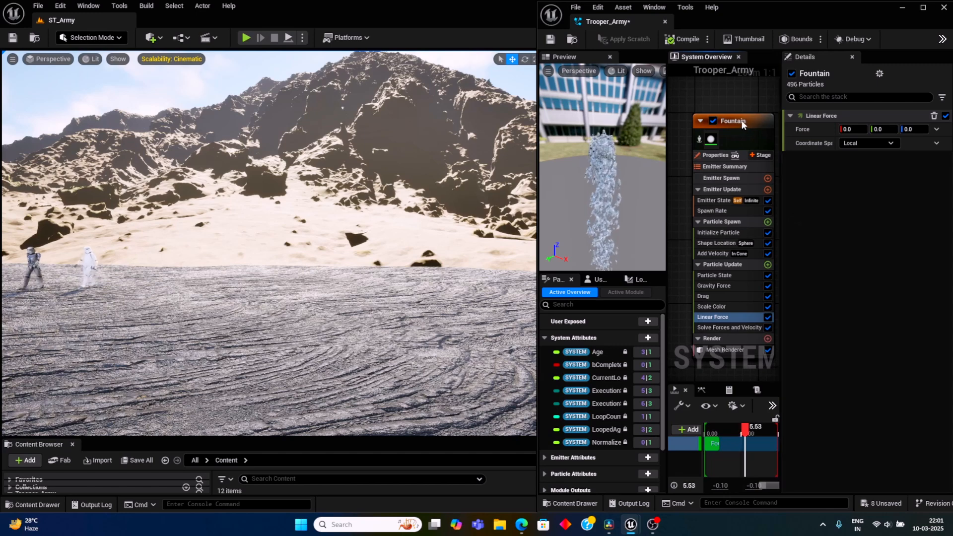
drag(743, 125, 729, 117)
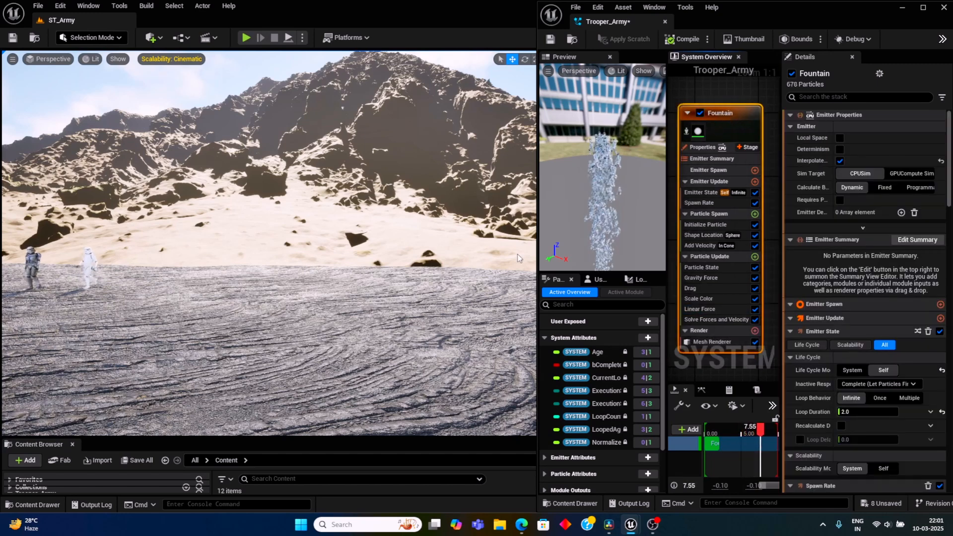
click(412, 340)
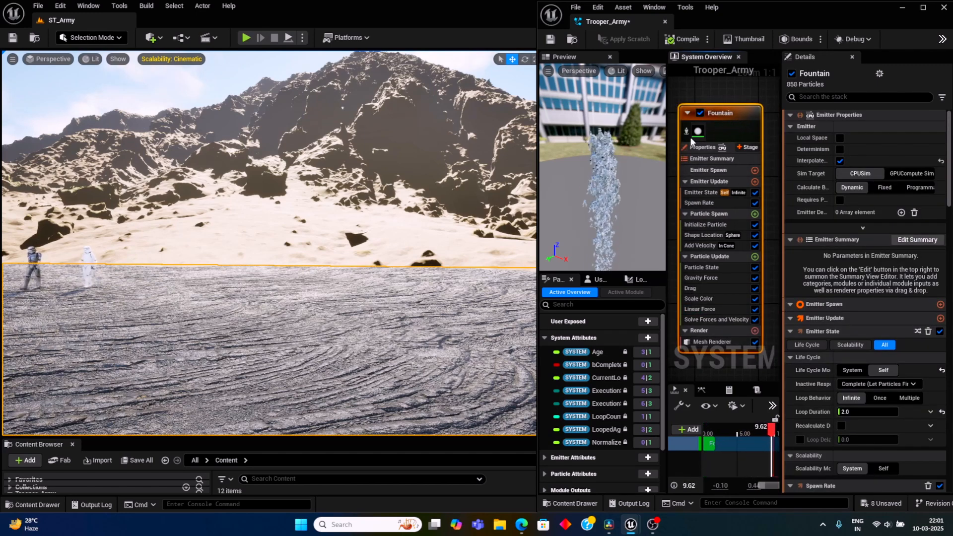
click(775, 97)
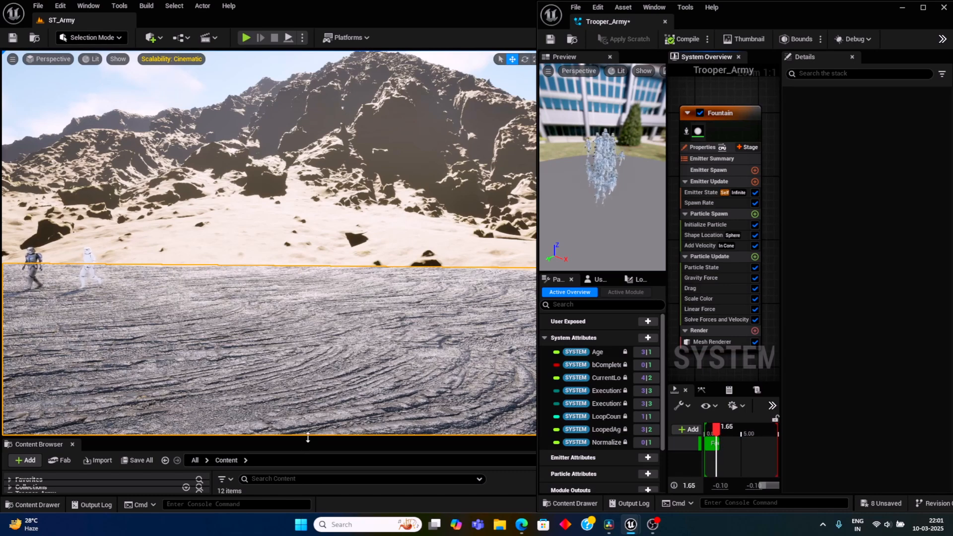
Step: Enlarge the Content Browser and place the Trooper_Army Niagara system in the level above the rocky ground
drag(307, 438, 308, 336)
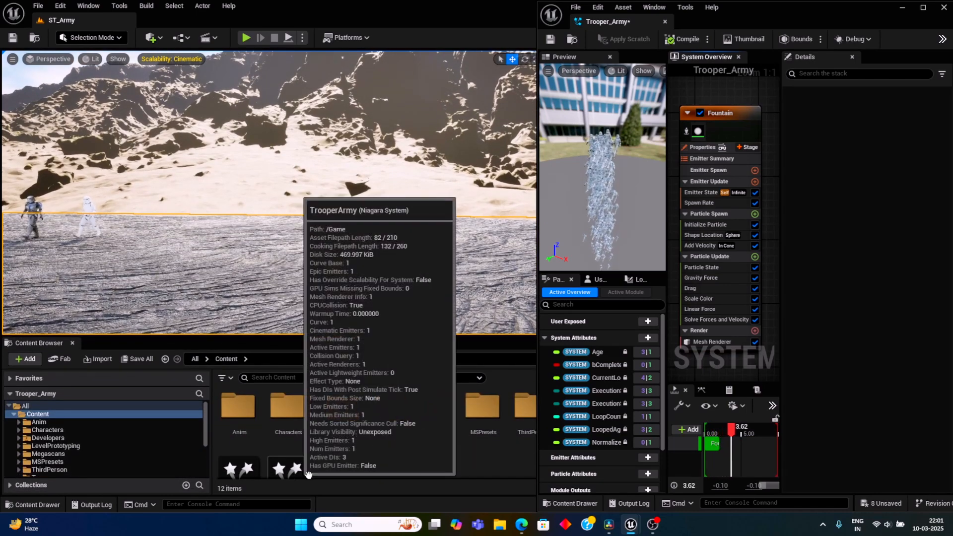
scroll(308, 472, down, 2)
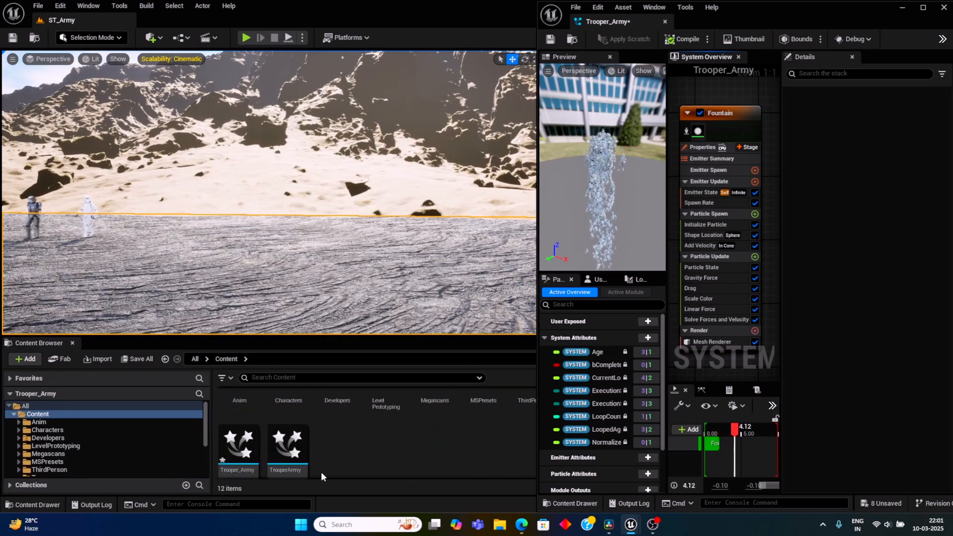
click(238, 437)
drag(304, 258, 310, 124)
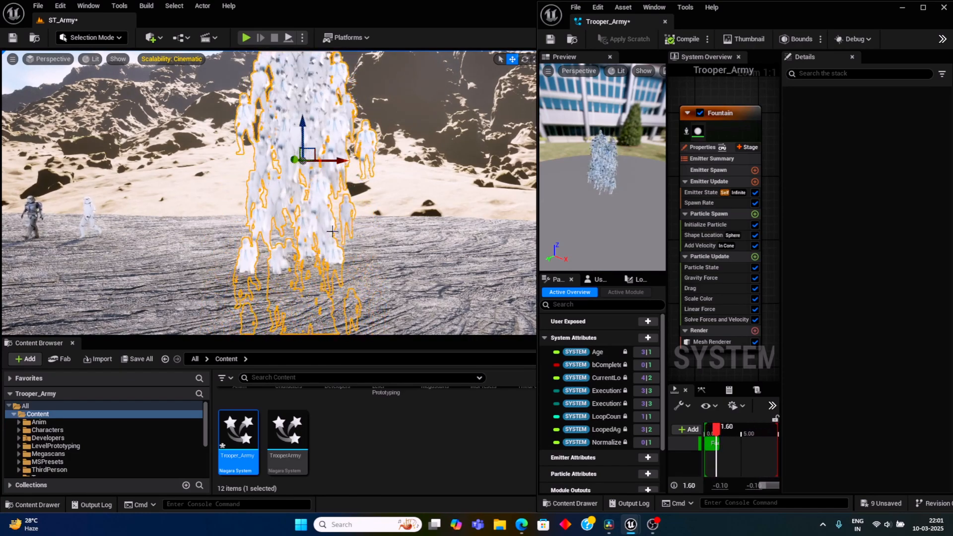
right_drag(318, 244, 385, 268)
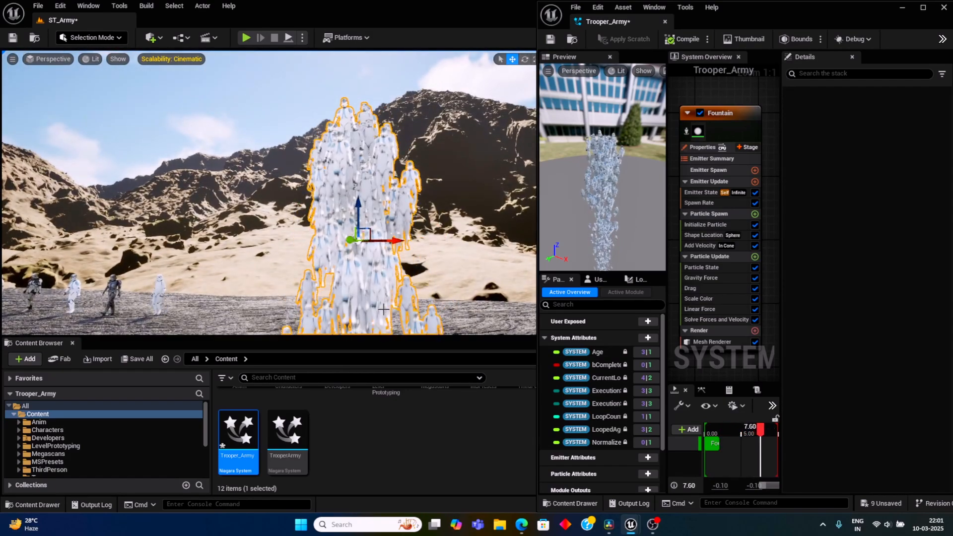
Step: Switch the level viewport to game view and enlarge it by shrinking the Content Browser
click(451, 325)
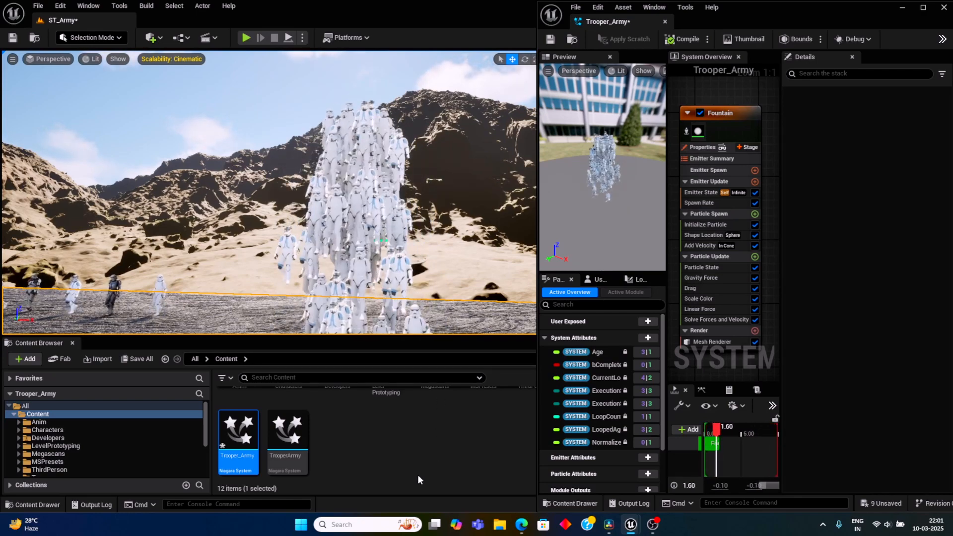
key(g)
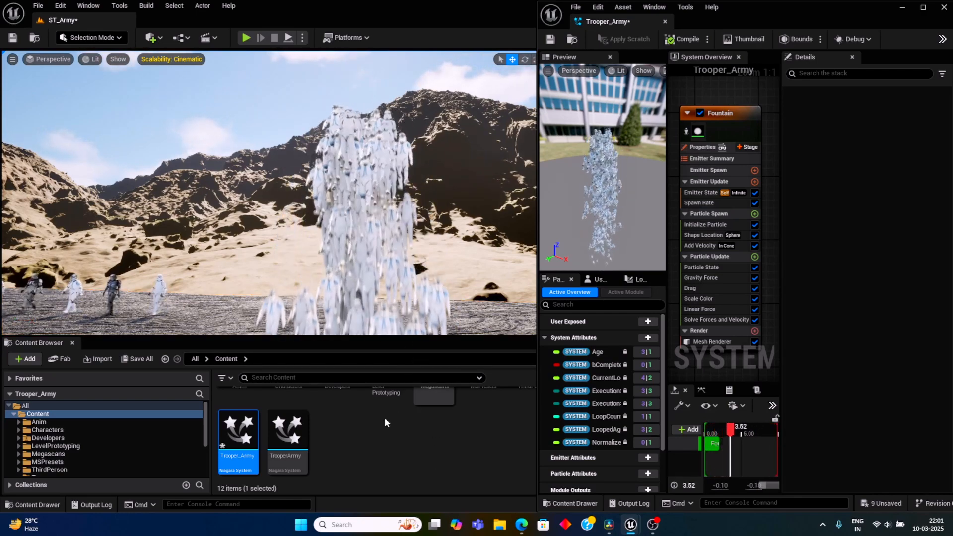
click(379, 452)
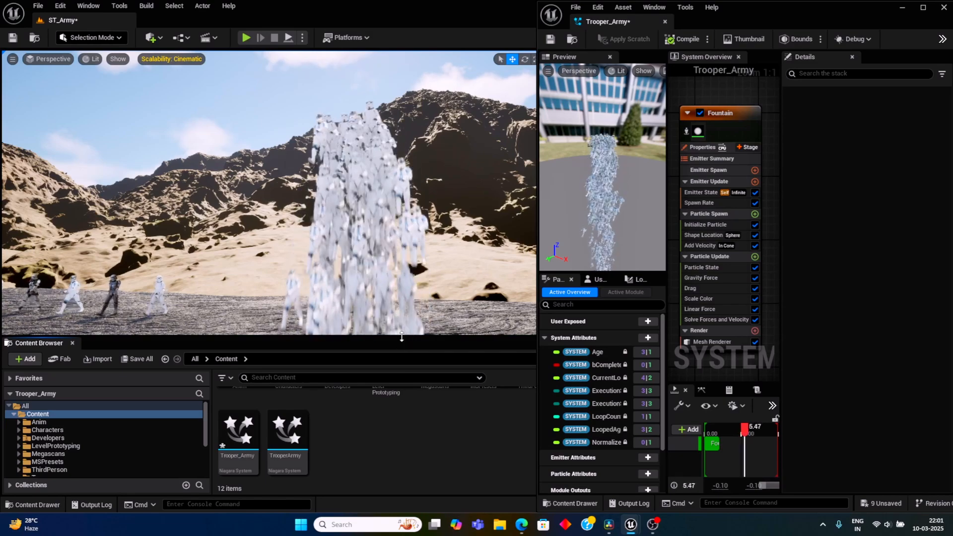
drag(400, 339, 396, 453)
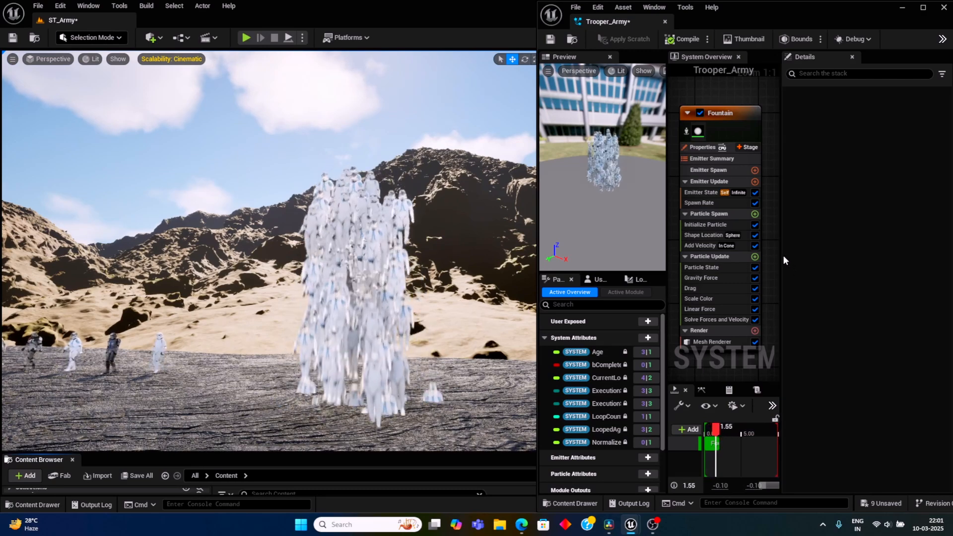
Step: Add a Collision module to the Fountain emitter's Particle Update stage and view the troopers on the ground
drag(780, 254, 793, 253)
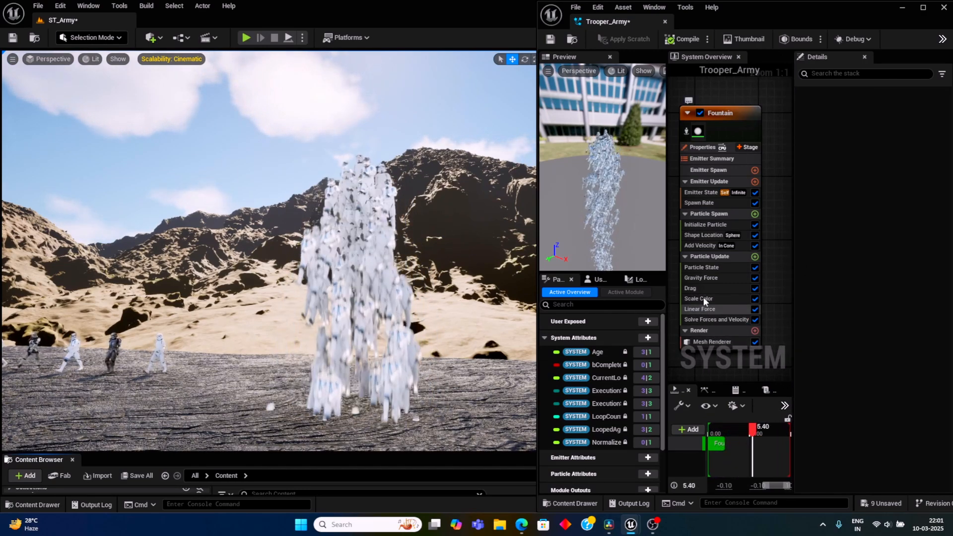
click(755, 256)
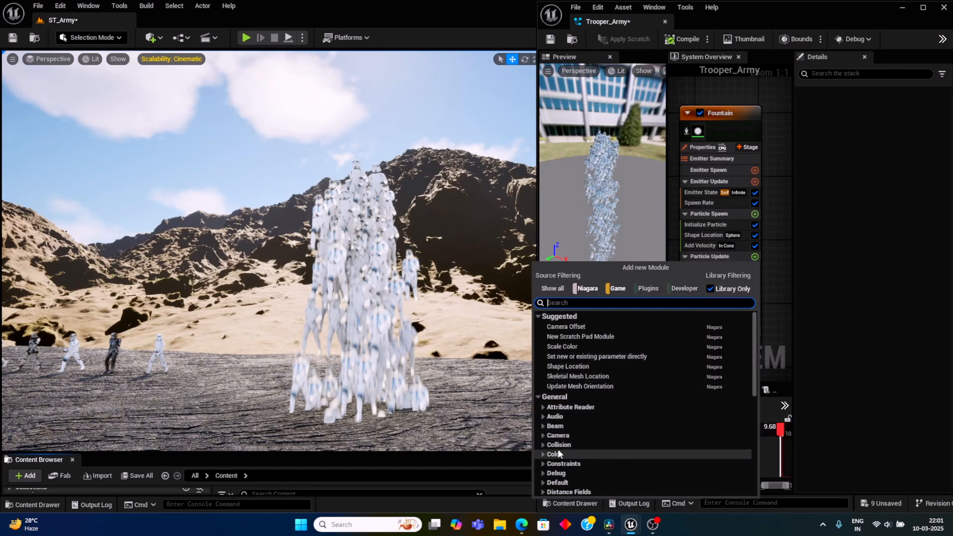
click(542, 445)
click(559, 466)
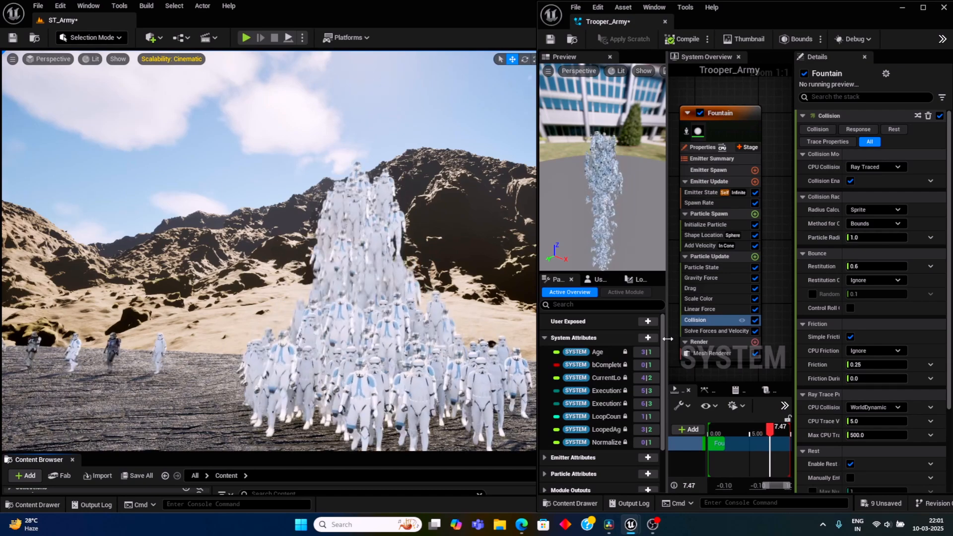
drag(668, 339, 645, 339)
right_drag(347, 278, 313, 313)
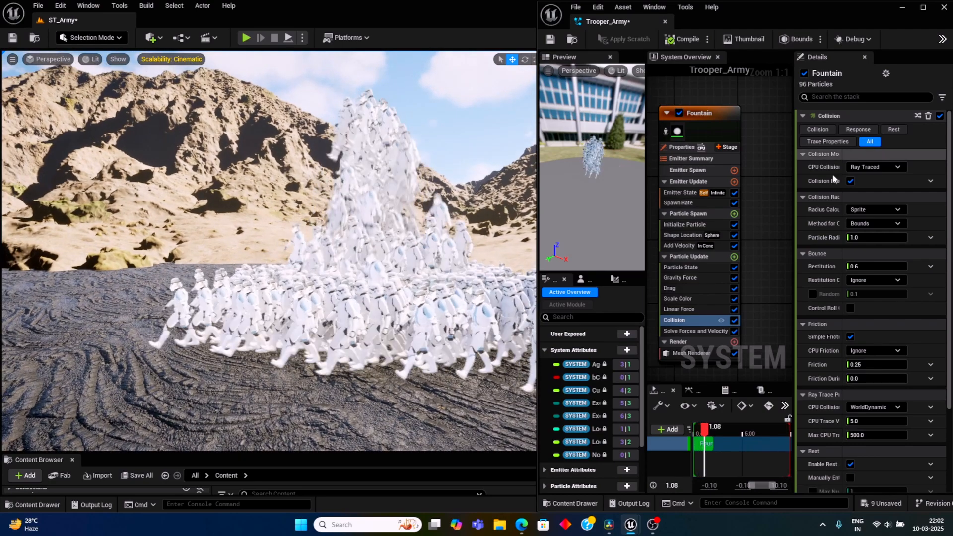
Step: Set the Linear Force module's Y force to 100
click(677, 309)
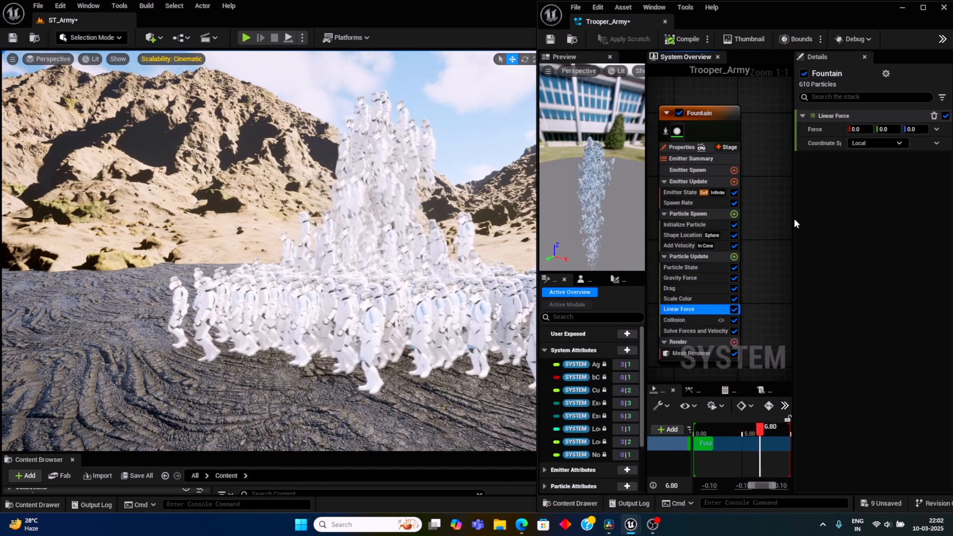
drag(794, 223, 746, 225)
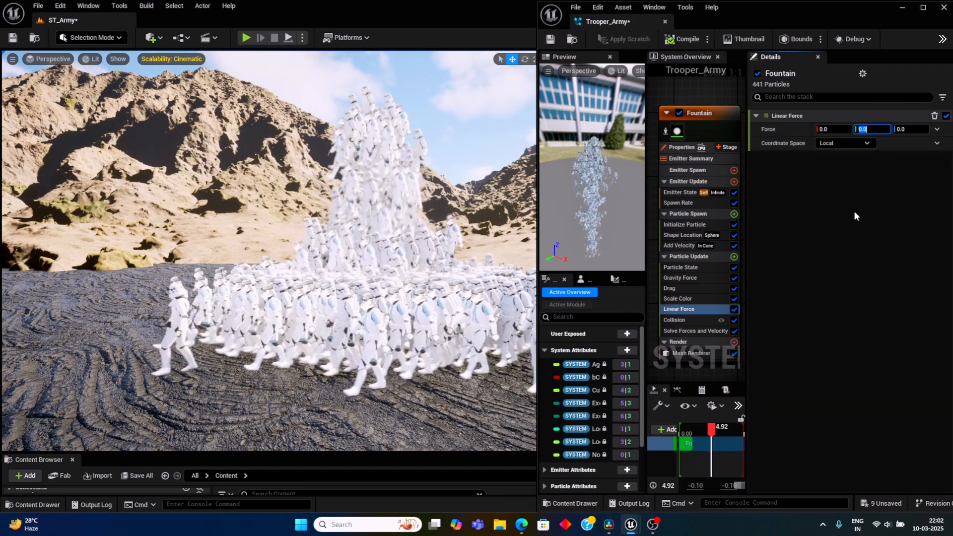
text(100)
key(Return)
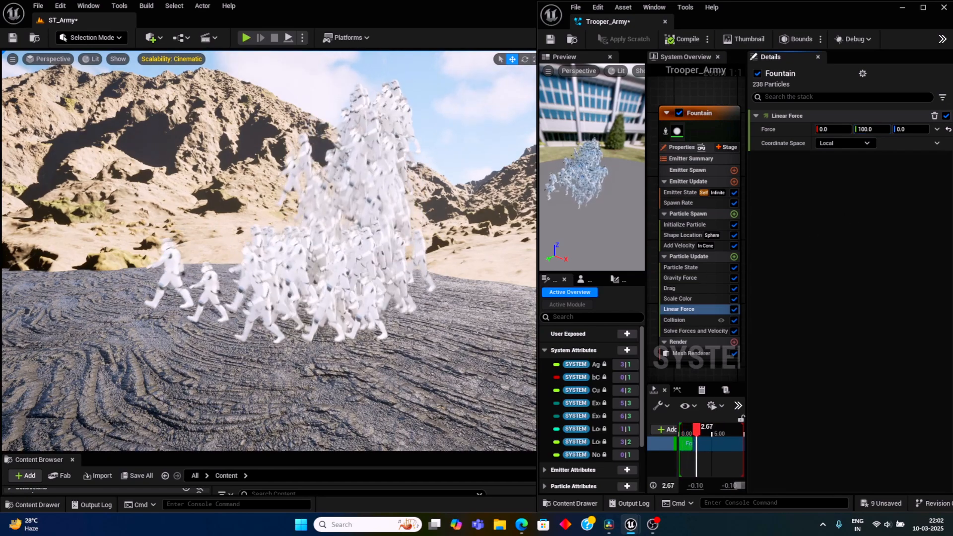
Step: Set the Fountain emitter's Spawn Rate to 50 after viewing the marching troopers in the level
right_drag(400, 352, 399, 352)
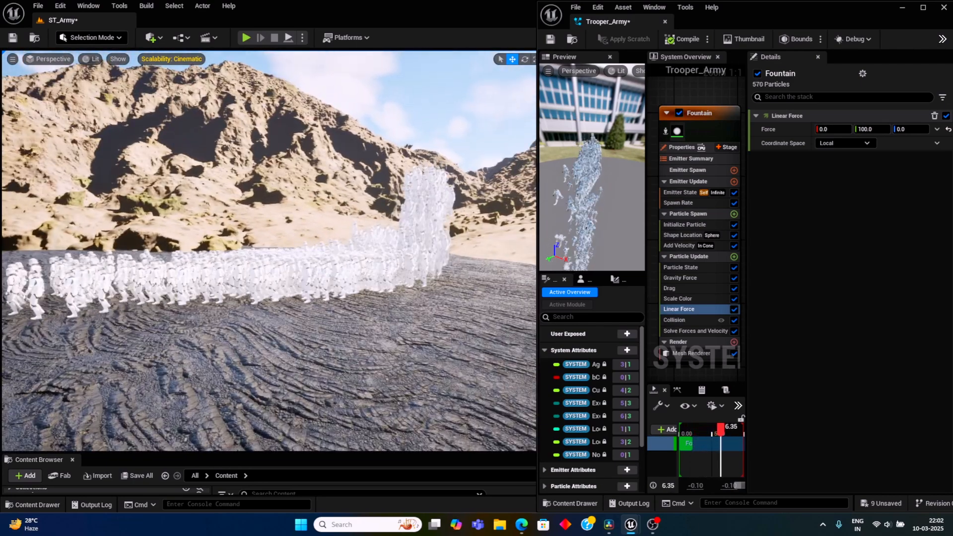
click(688, 203)
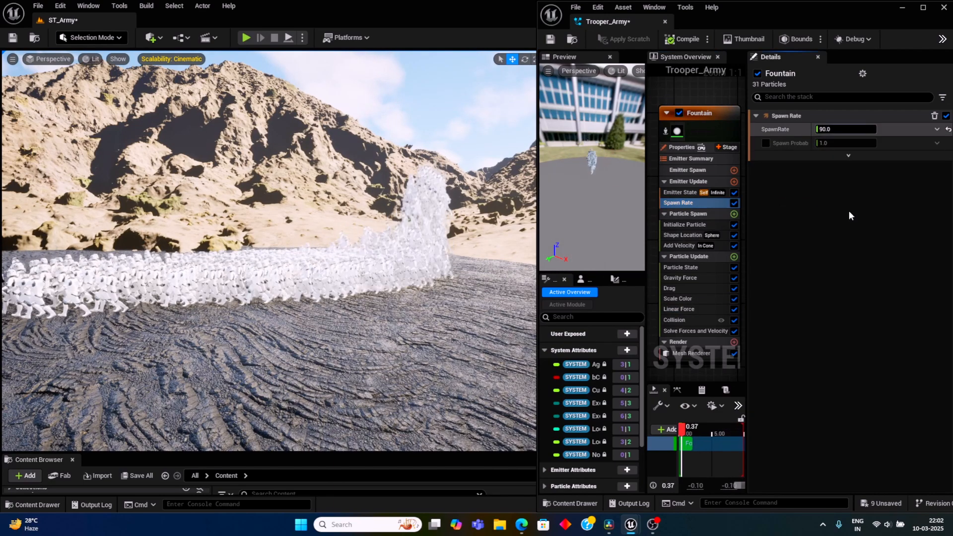
key(Tab)
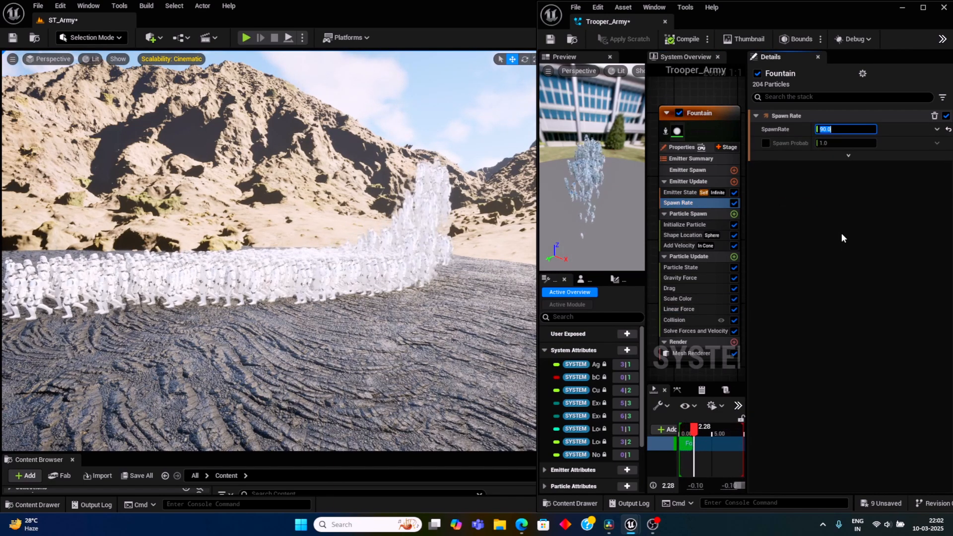
text(50)
key(Return)
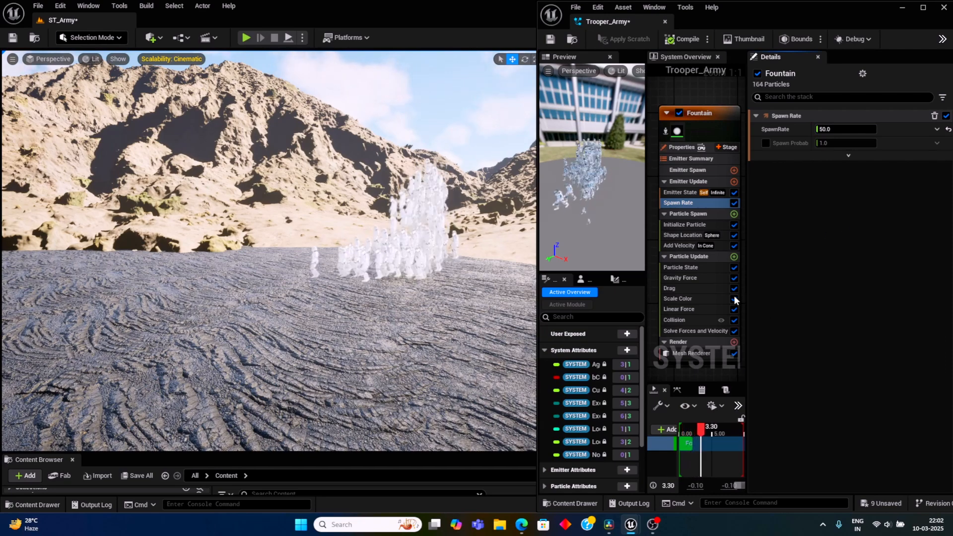
Step: Enable Spawn Probability in the Spawn Rate module, set it to 0.5 and view the thinned-out troopers
mouse_move(688, 322)
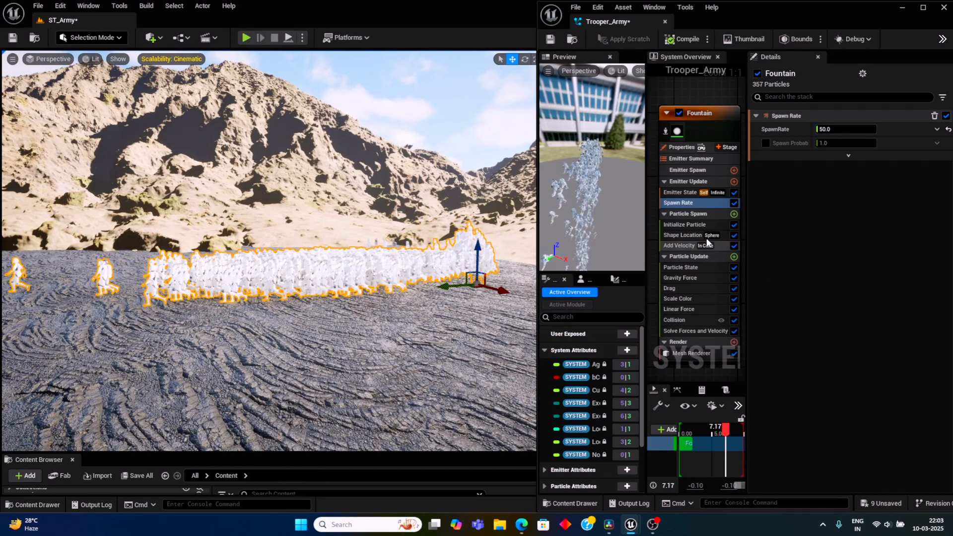
click(766, 143)
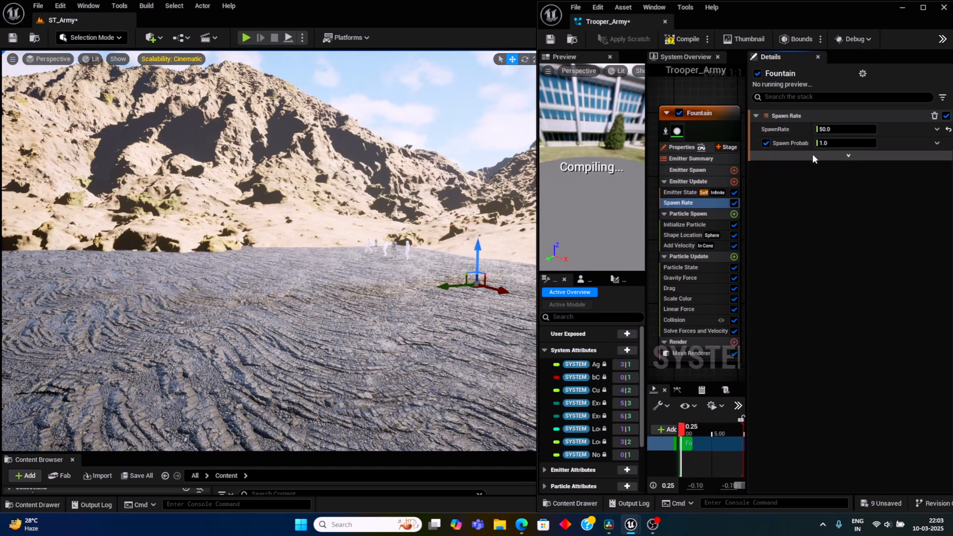
key(Tab)
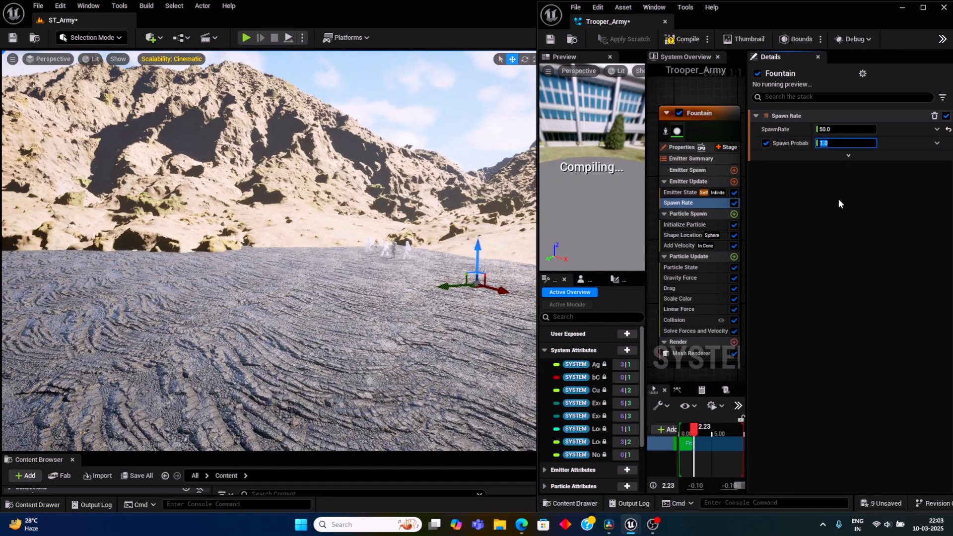
text(.5)
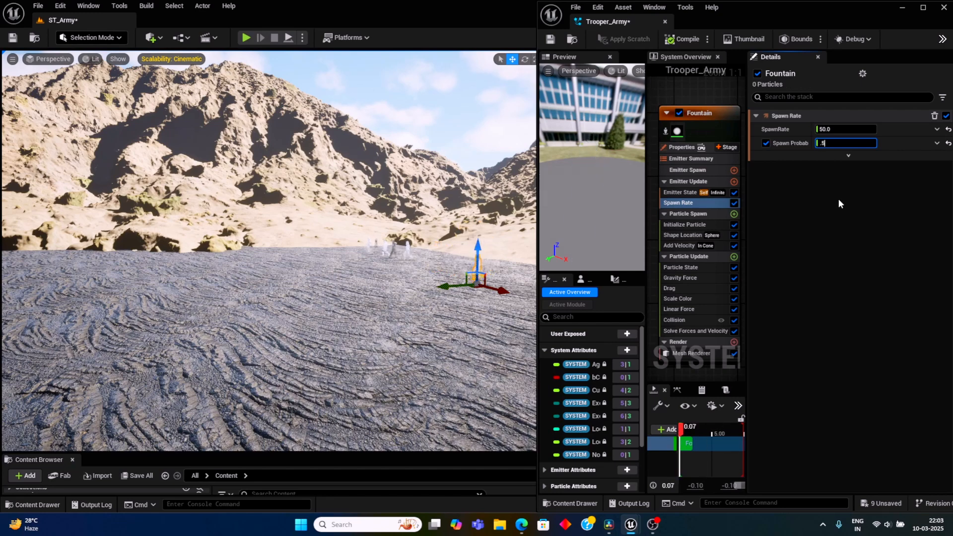
key(Return)
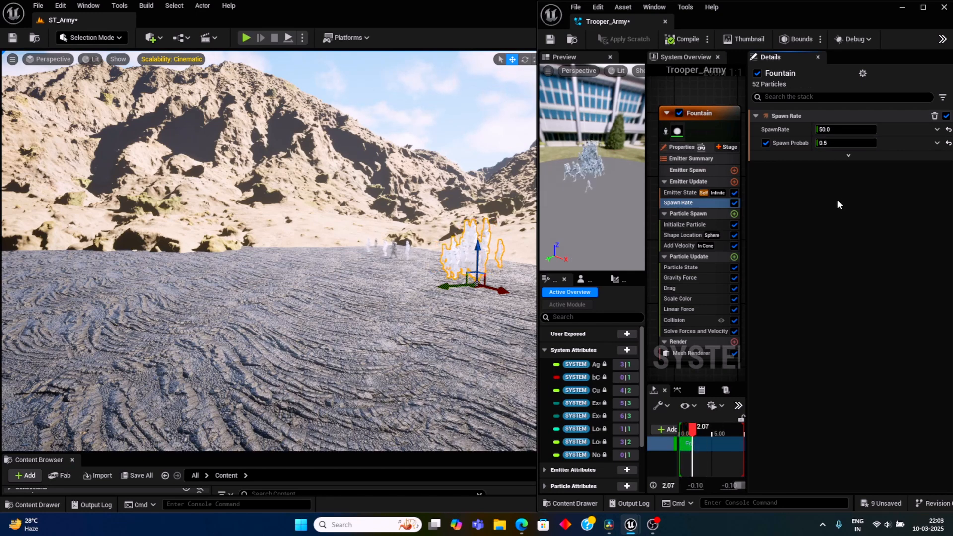
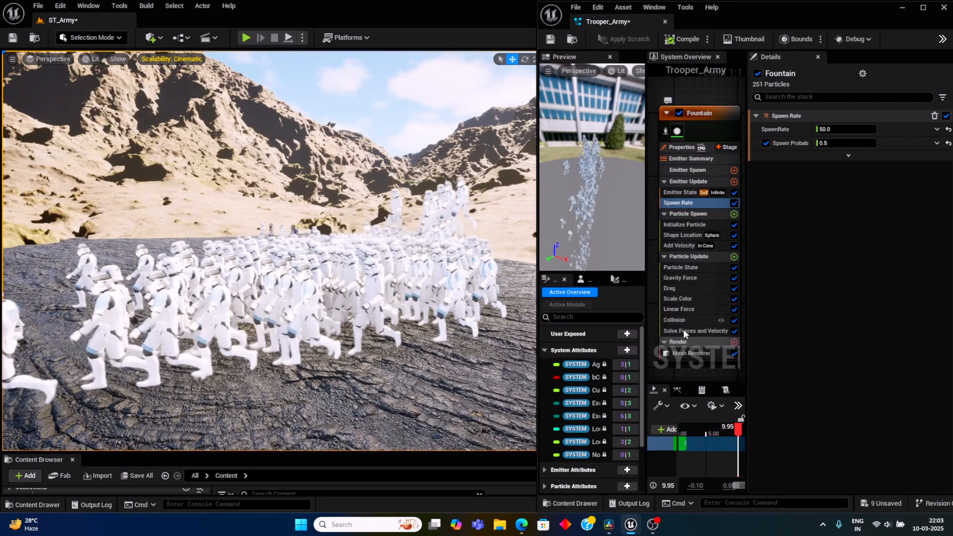
Step: Set the Collision module's bounce Restitution to 0.1
click(684, 320)
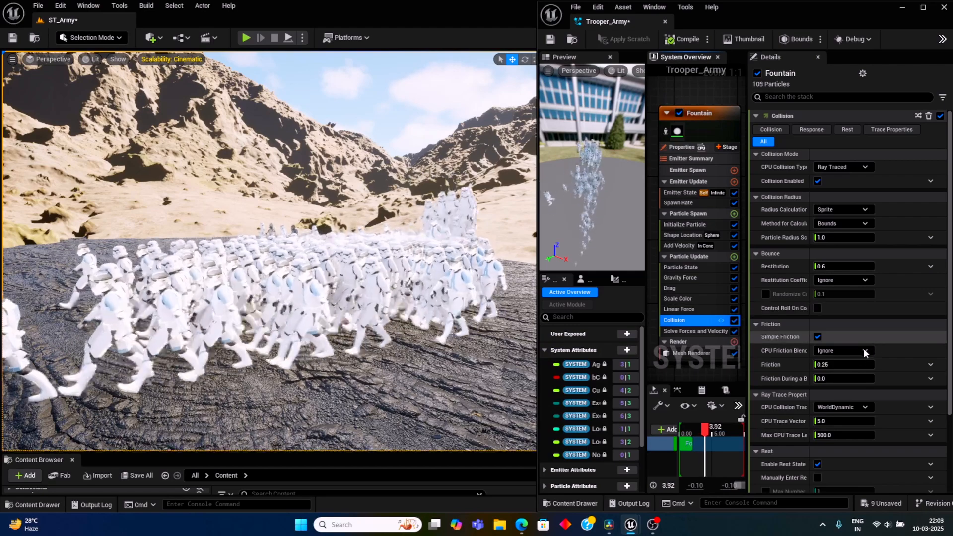
click(822, 266)
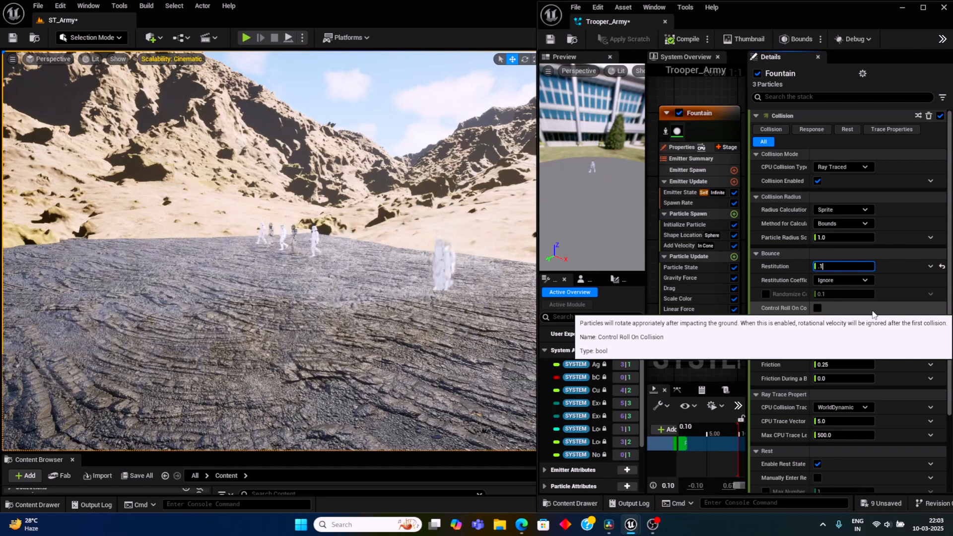
text(.1)
key(Return)
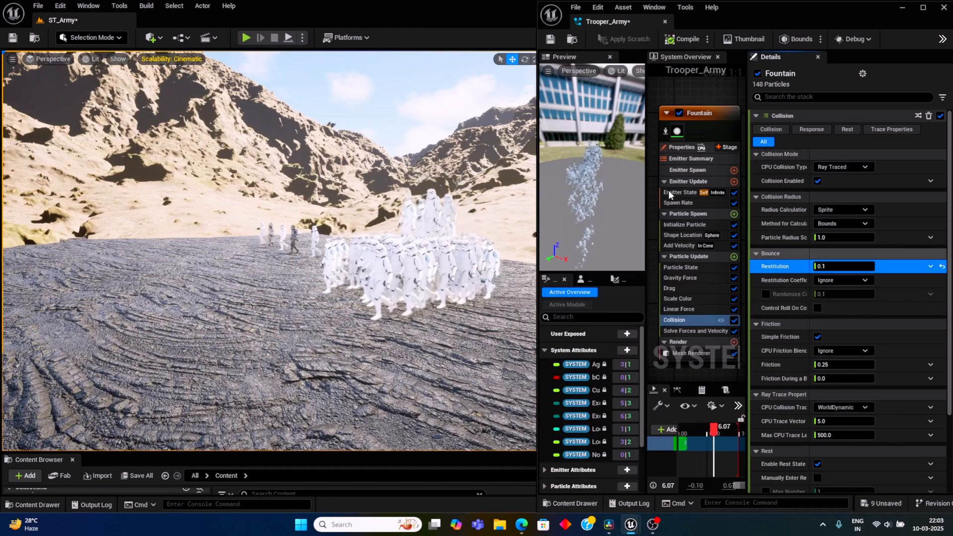
Step: Reposition the Trooper_Army system over the rocky ground, keeping its origin just above the surface
click(447, 218)
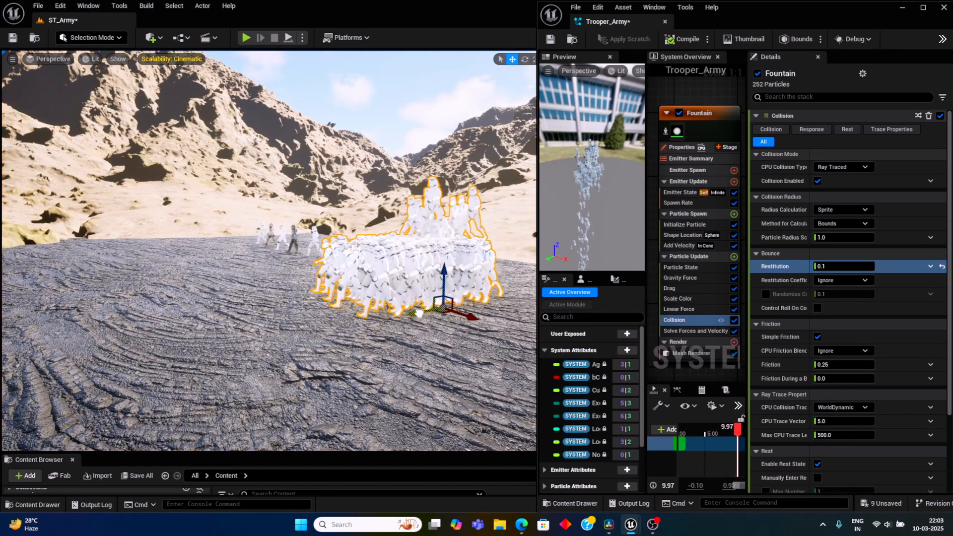
drag(419, 313, 481, 297)
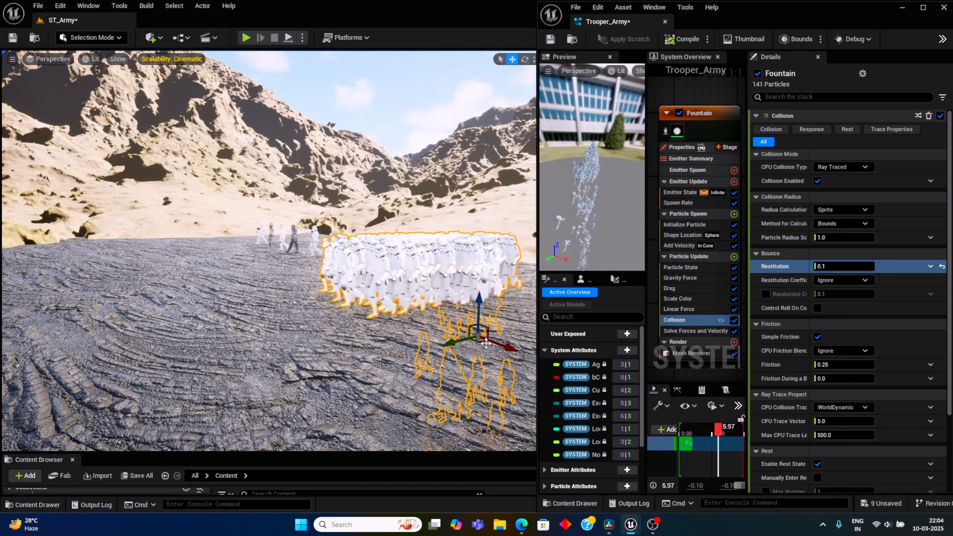
drag(480, 302, 490, 286)
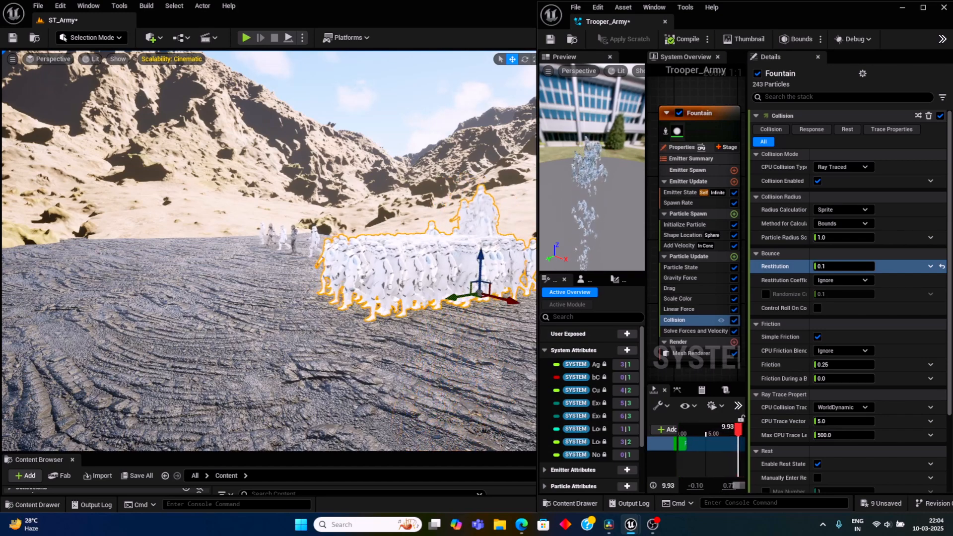
click(447, 344)
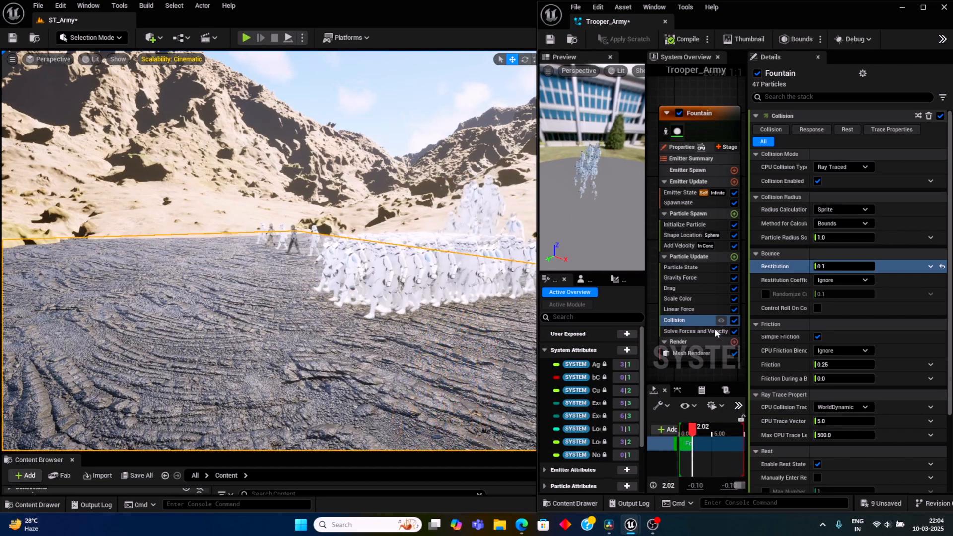
Step: Change the Linear Force module's coordinate space to World
click(693, 309)
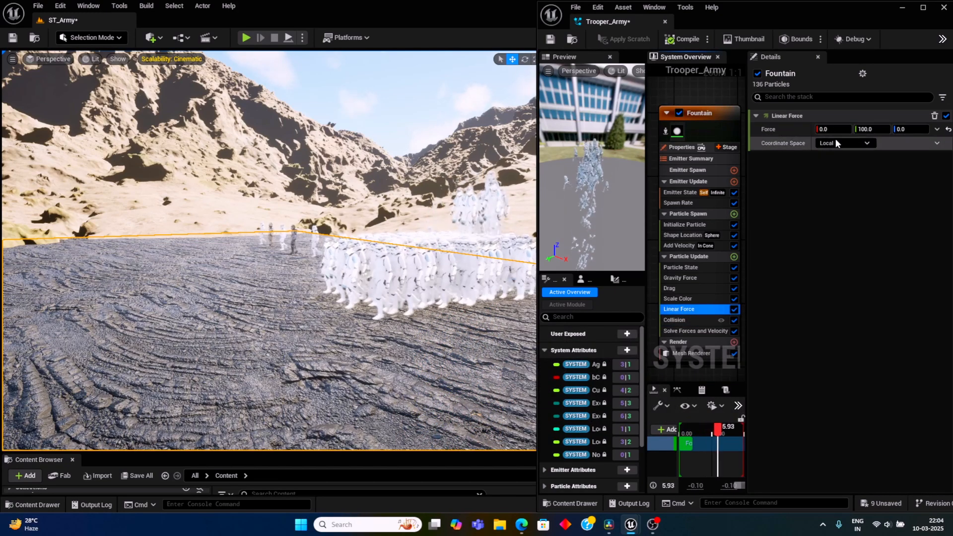
click(868, 144)
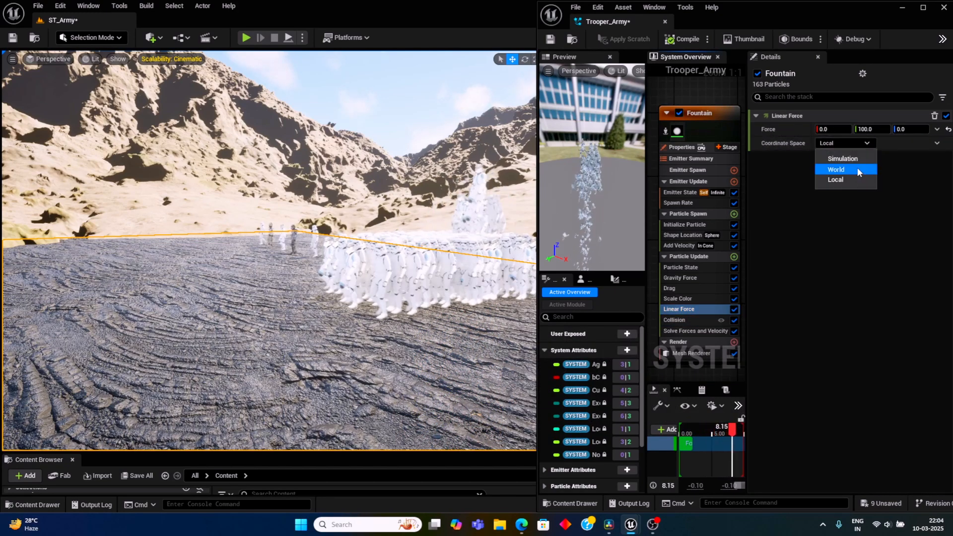
click(837, 169)
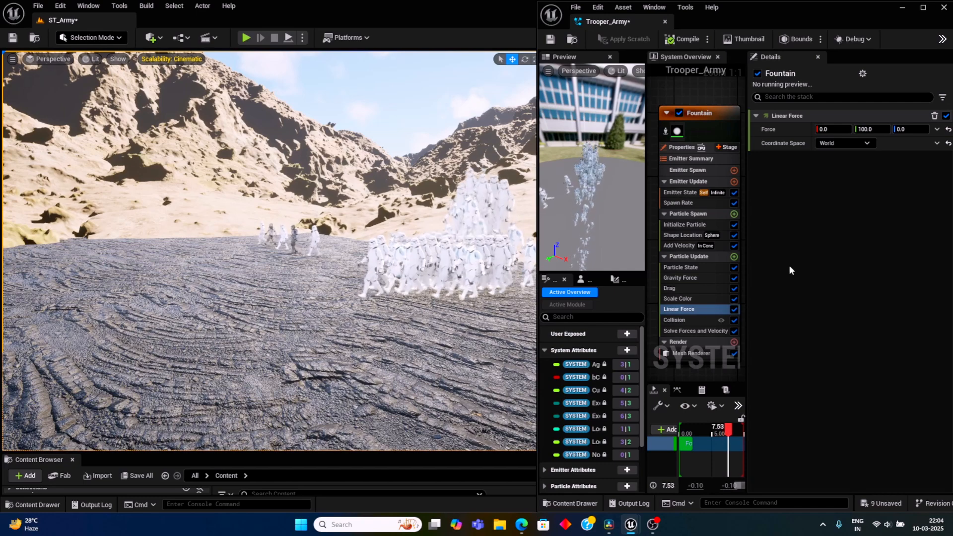
Step: Switch the Add Velocity module to Linear mode with a velocity of 50 along Y and 0 along Z
click(685, 247)
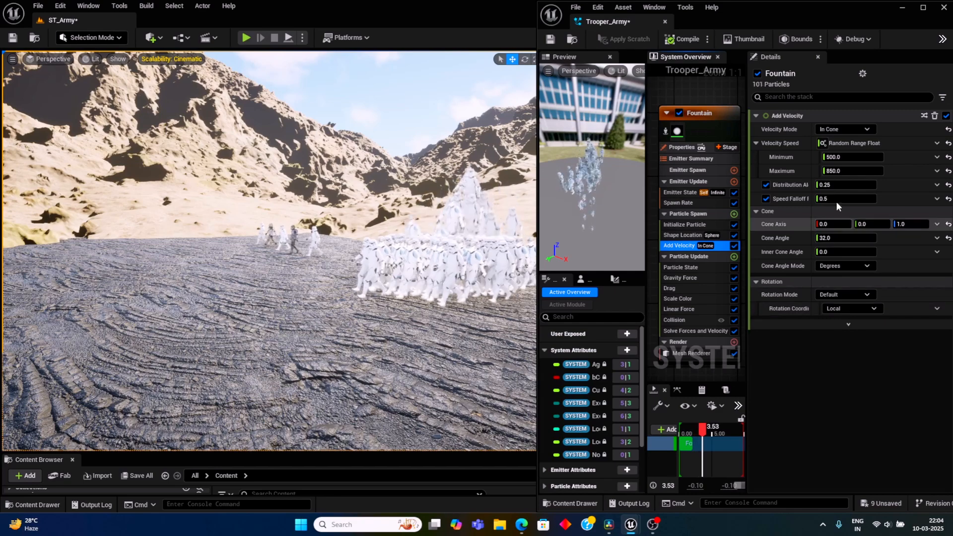
click(867, 130)
click(847, 145)
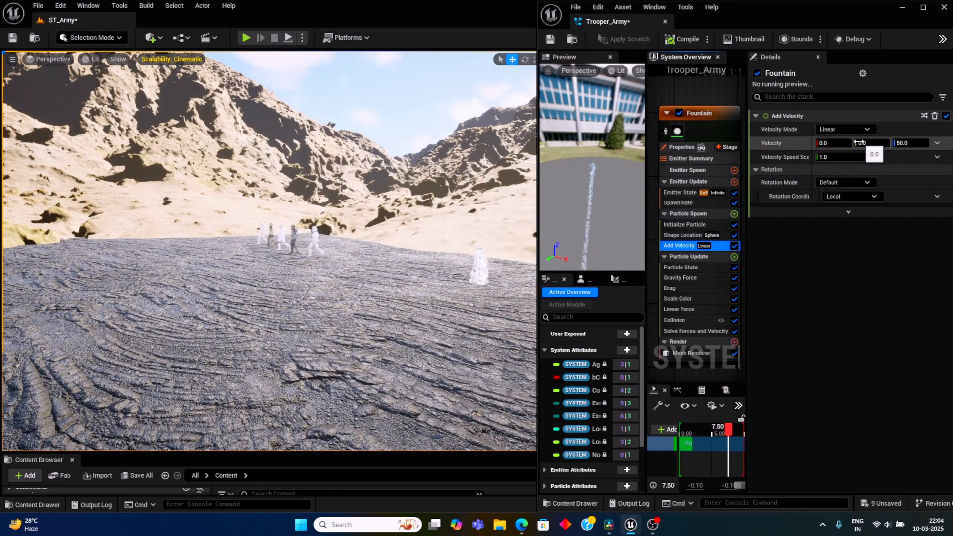
click(910, 143)
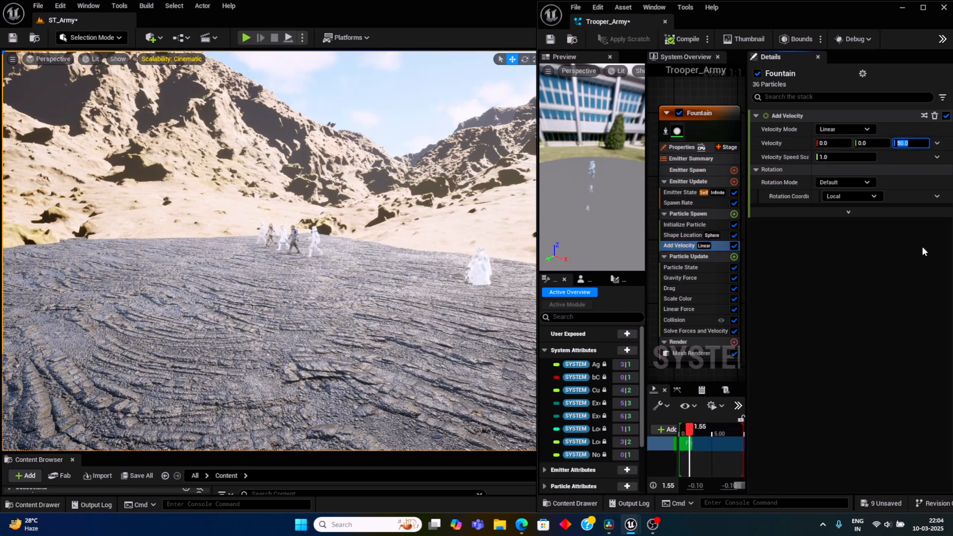
text(0)
key(Return)
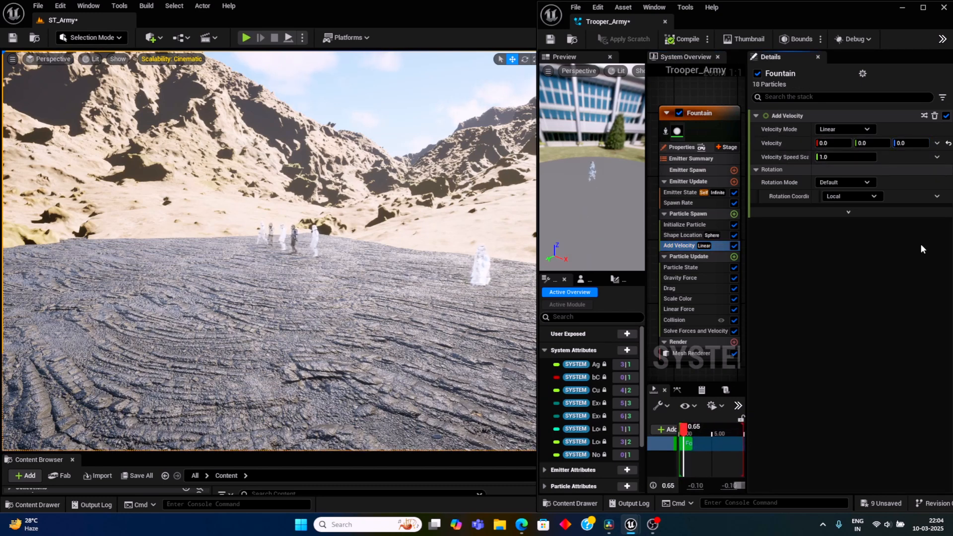
click(866, 143)
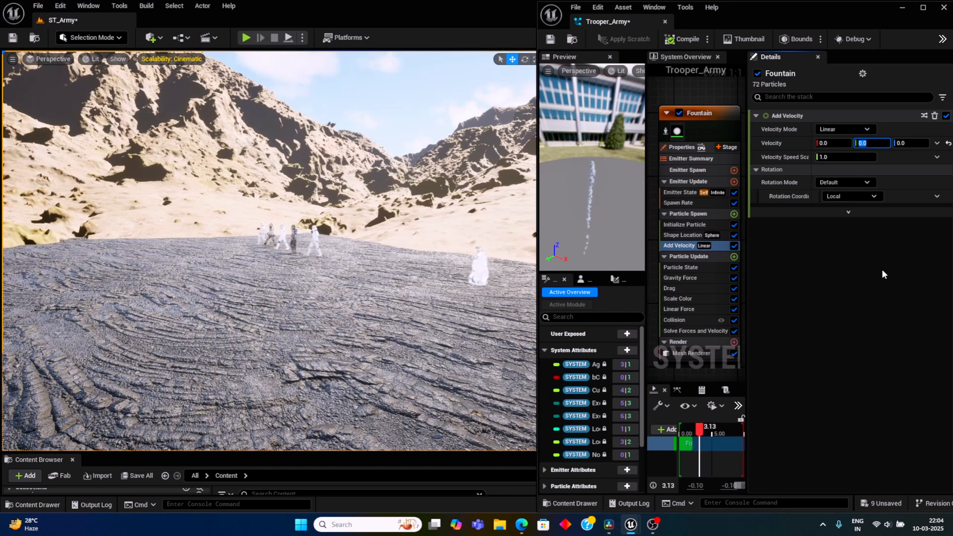
text(50)
key(Return)
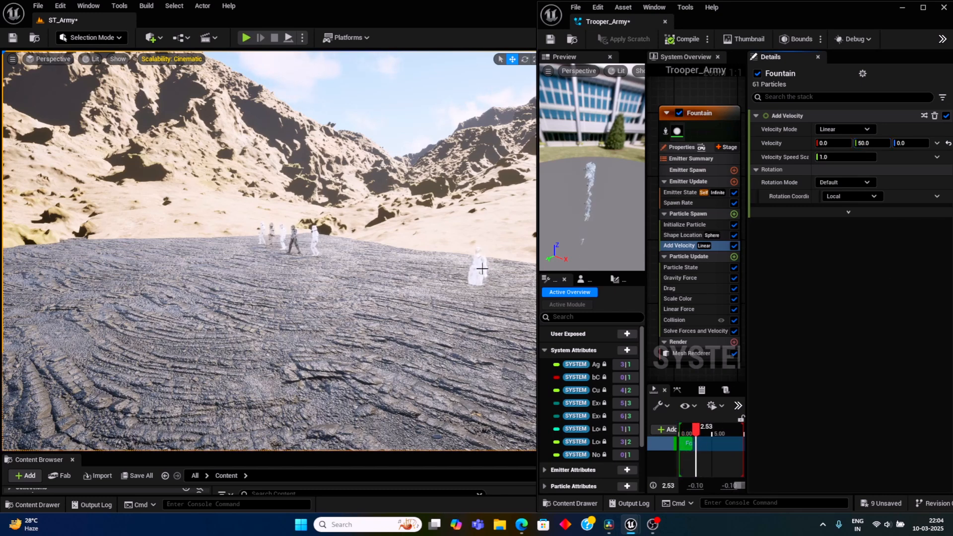
Step: Raise the Trooper_Army system well above the ground and slightly widen the System Overview
click(481, 273)
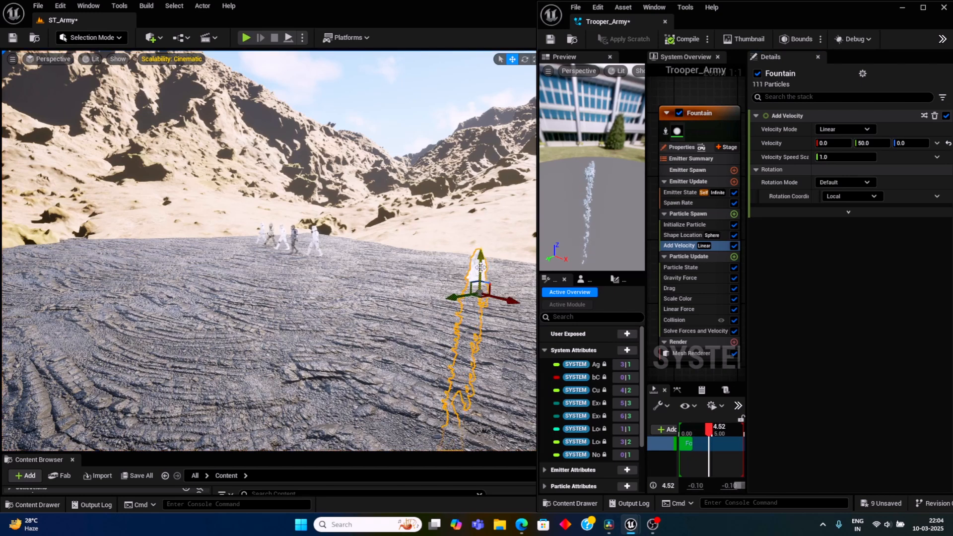
drag(486, 256, 483, 181)
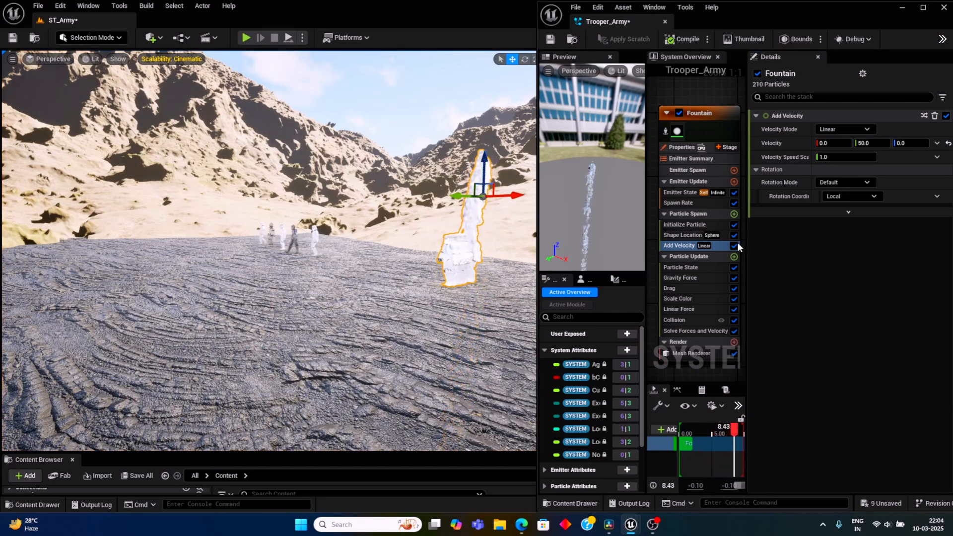
drag(747, 242, 752, 242)
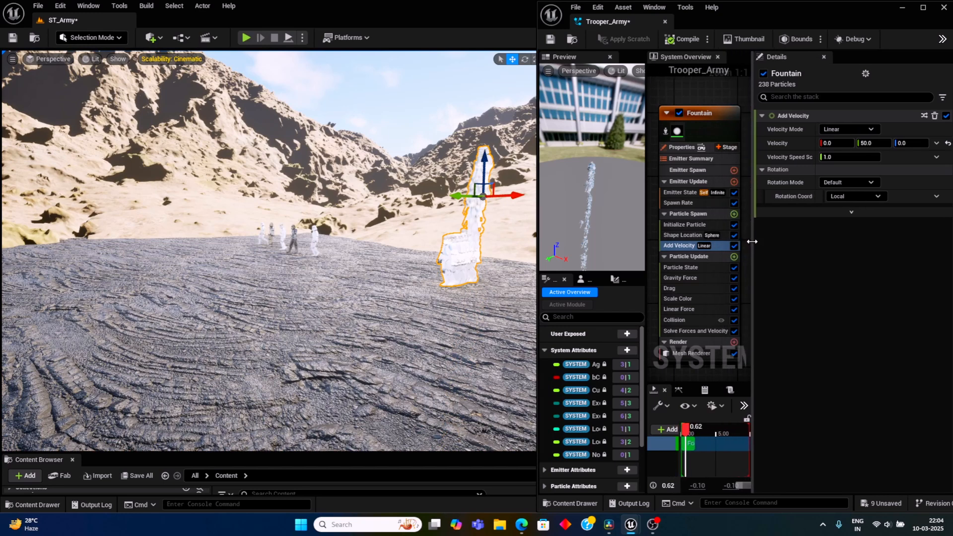
Step: Try a force of 1000 along Y in the Fountain emitter's Linear Force module
click(710, 112)
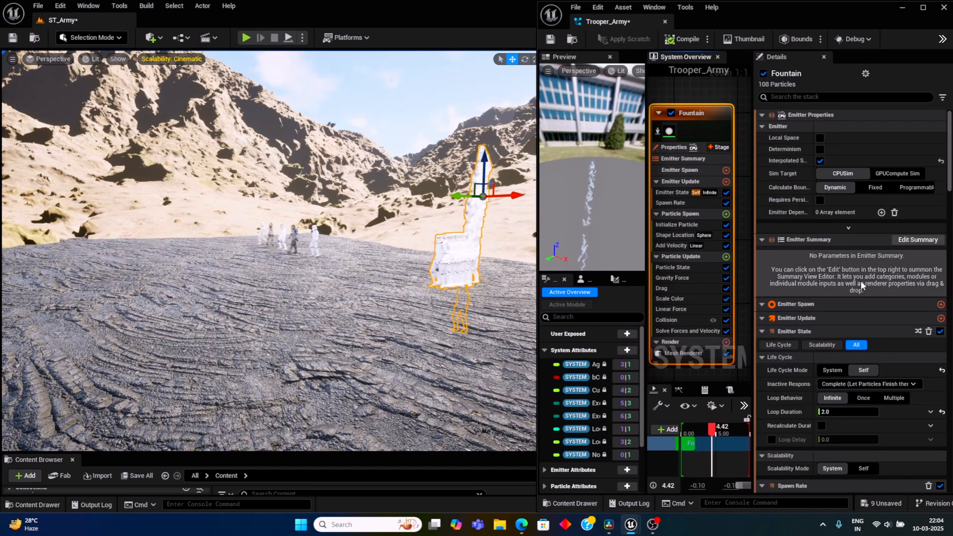
click(684, 311)
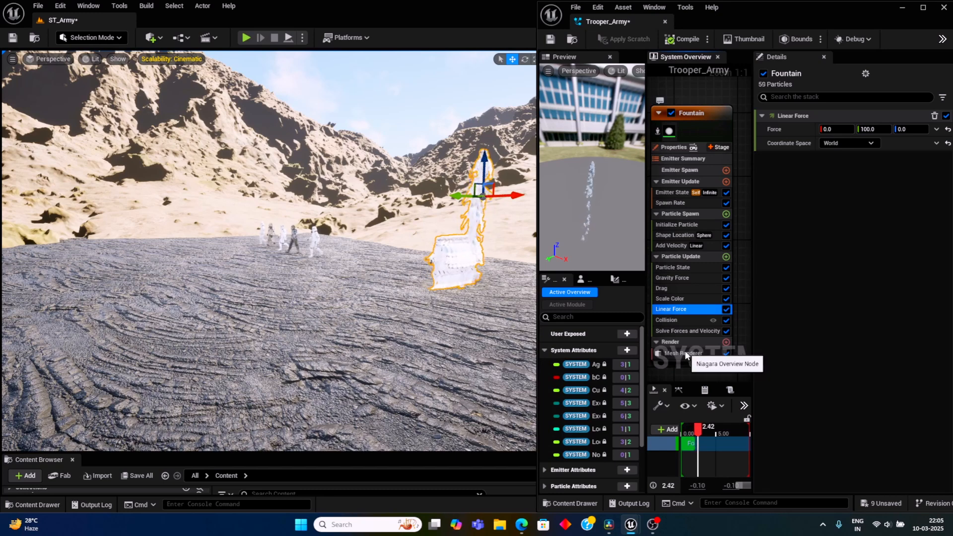
scroll(691, 350, down, 3)
scroll(686, 353, up, 3)
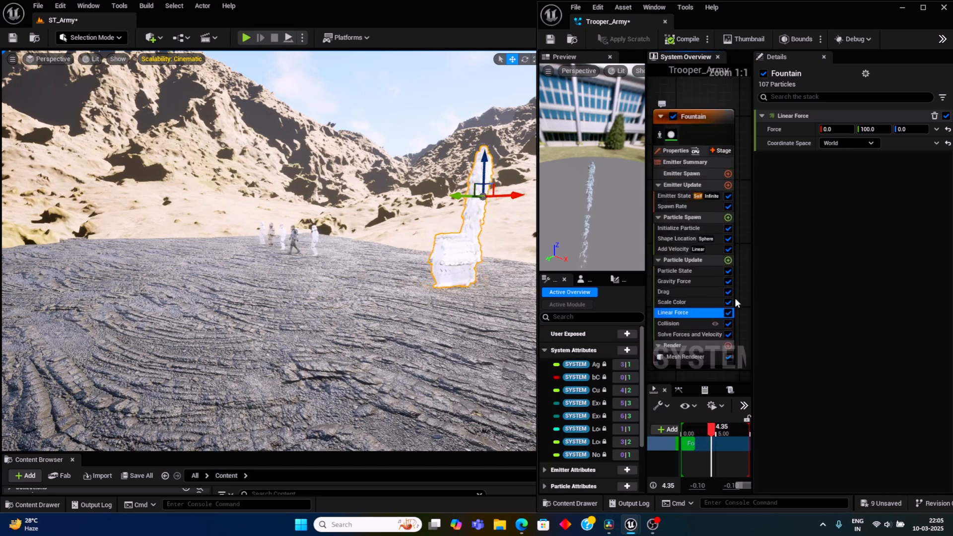
right_drag(750, 244, 745, 253)
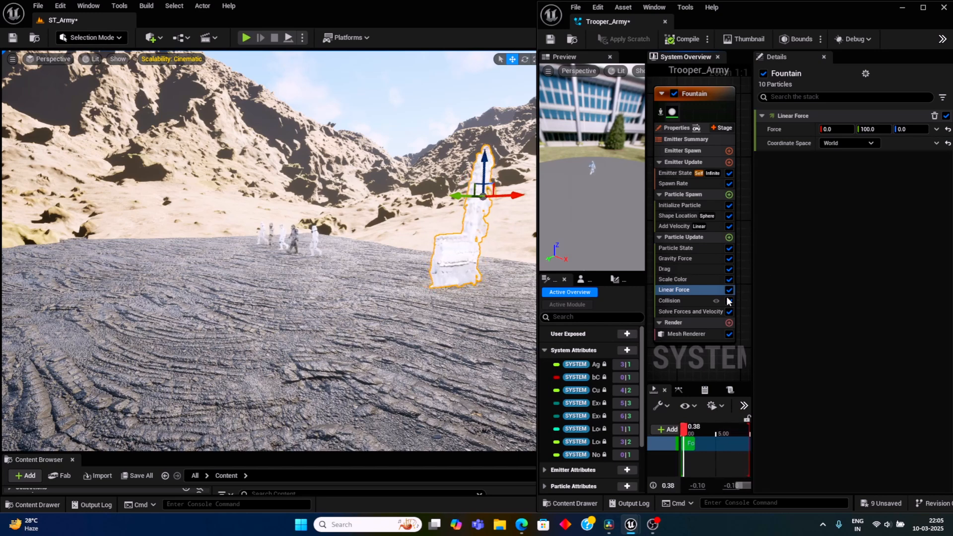
click(873, 129)
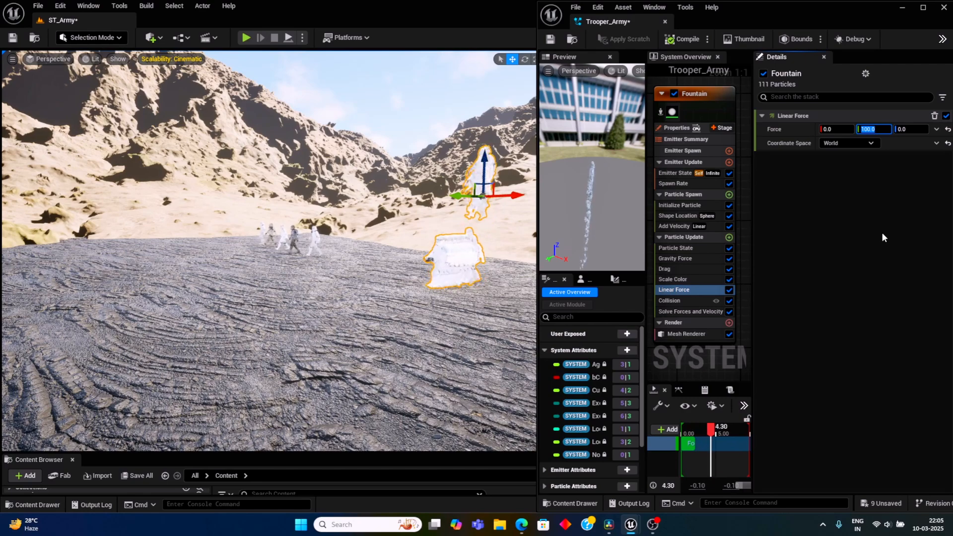
text(1000)
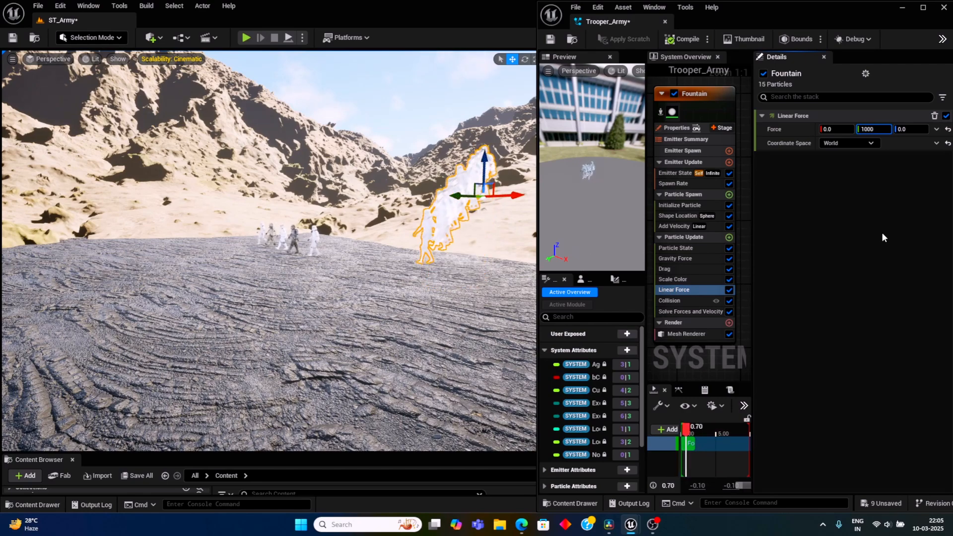
key(Return)
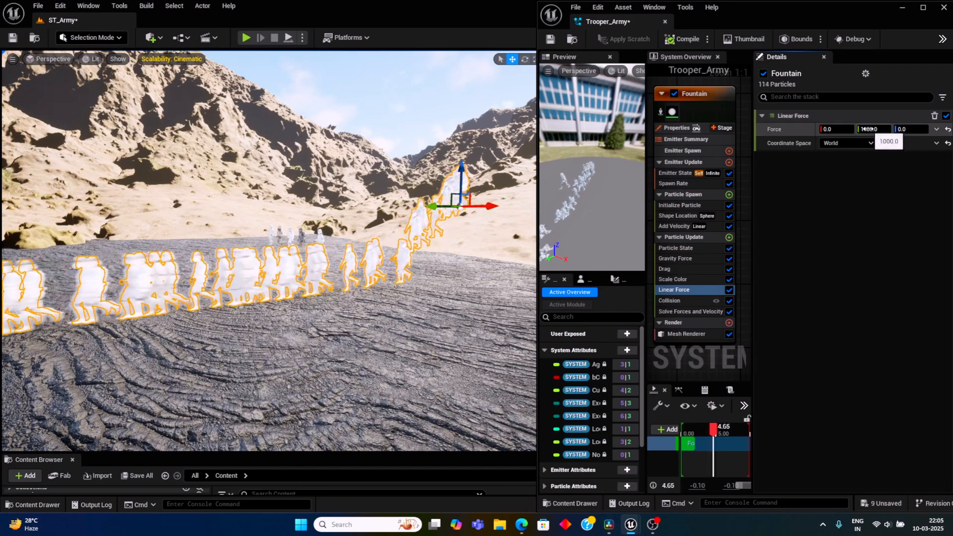
Step: Set the Linear Force module's force along Y to 300
click(868, 129)
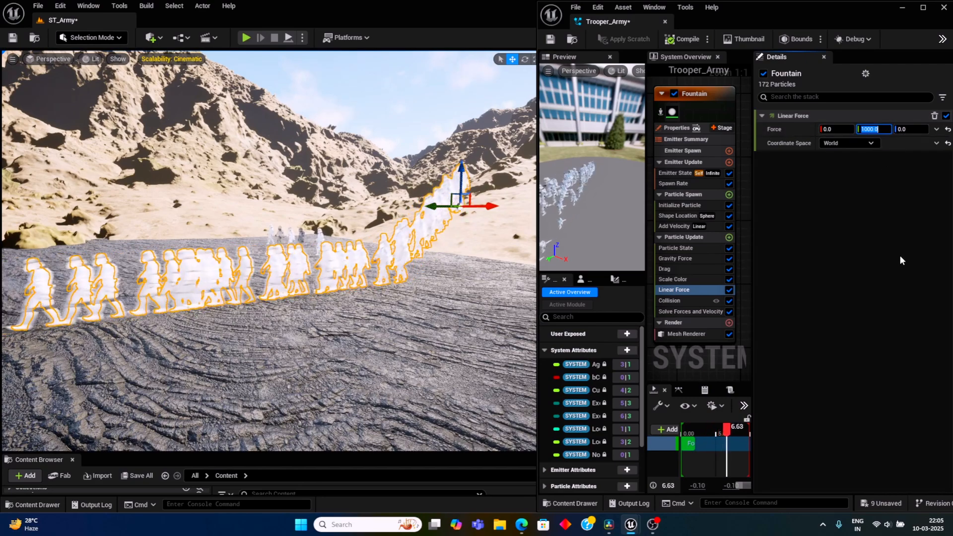
text(300)
key(Return)
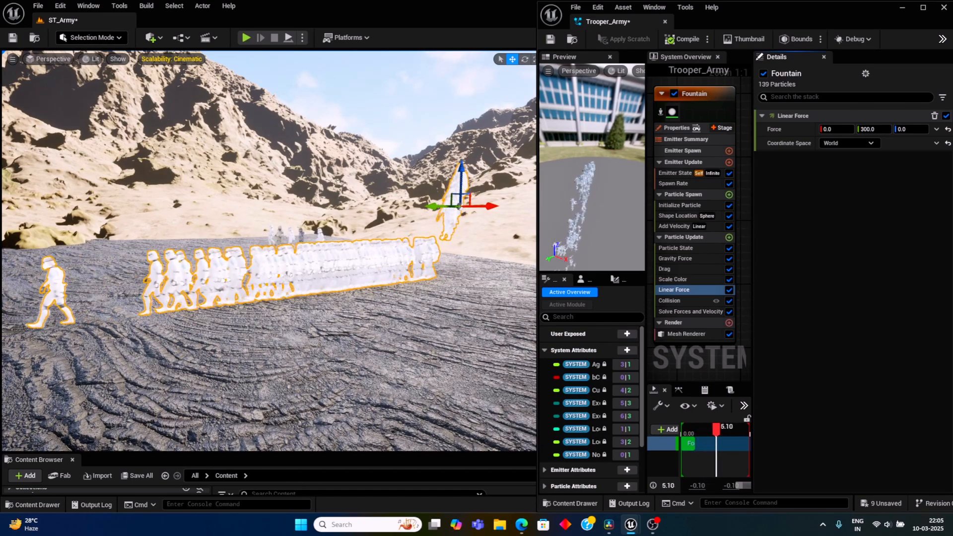
Step: Change the Shape Location module's shape primitive from a sphere to Box / Plane
right_drag(341, 370, 350, 344)
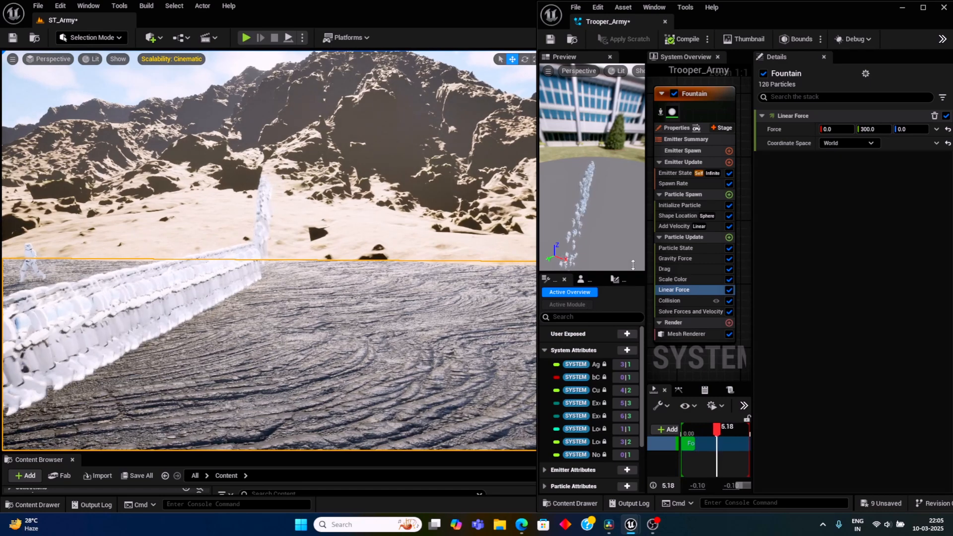
click(678, 216)
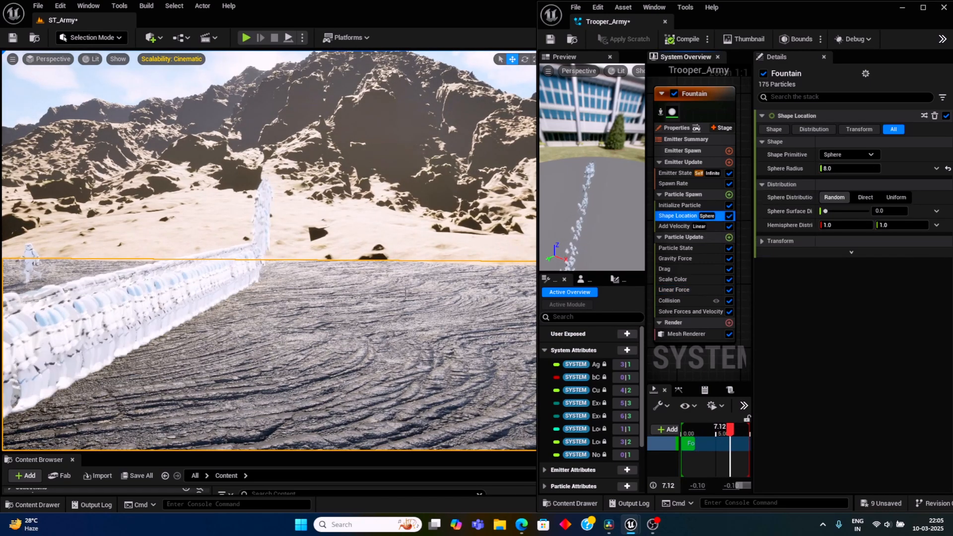
click(360, 123)
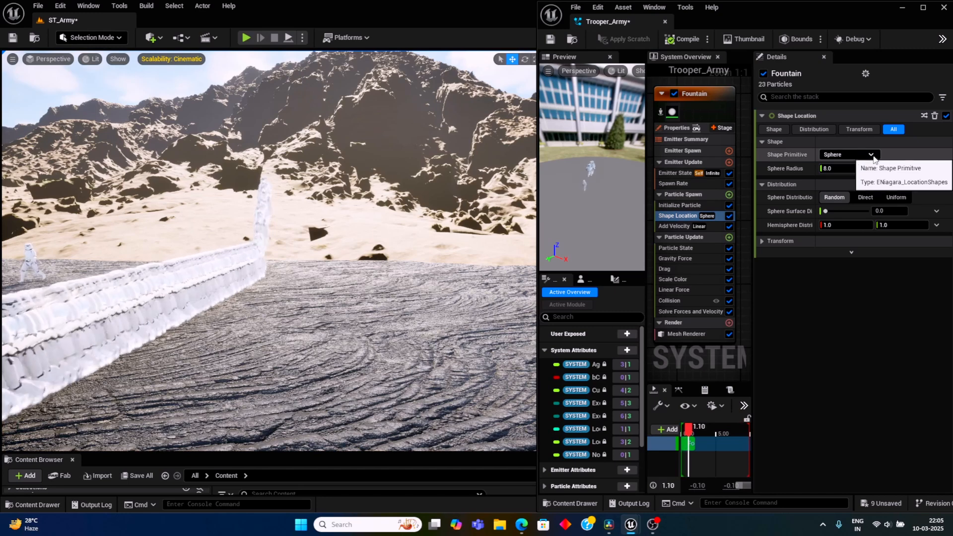
click(845, 154)
click(860, 192)
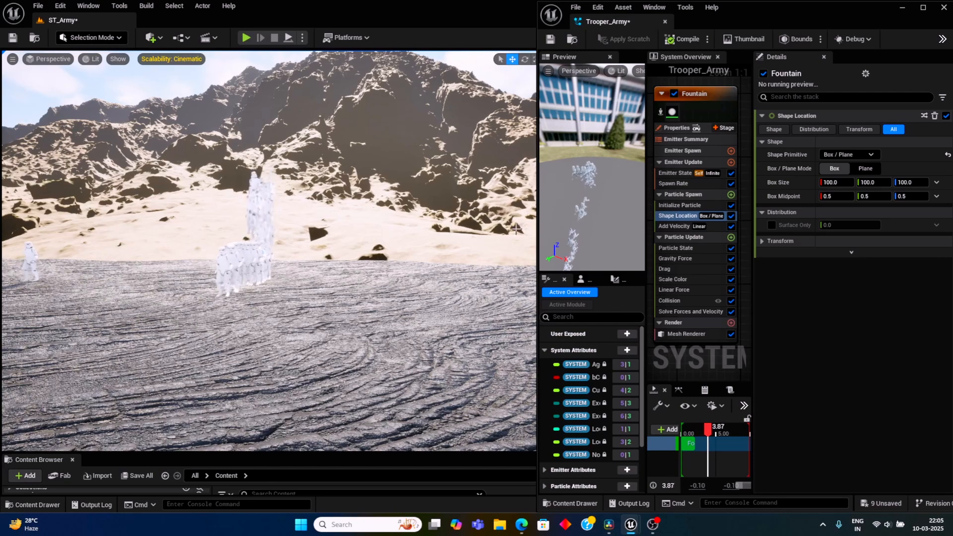
Step: Try a box size of 1000 along Y for the Shape Location module
click(874, 182)
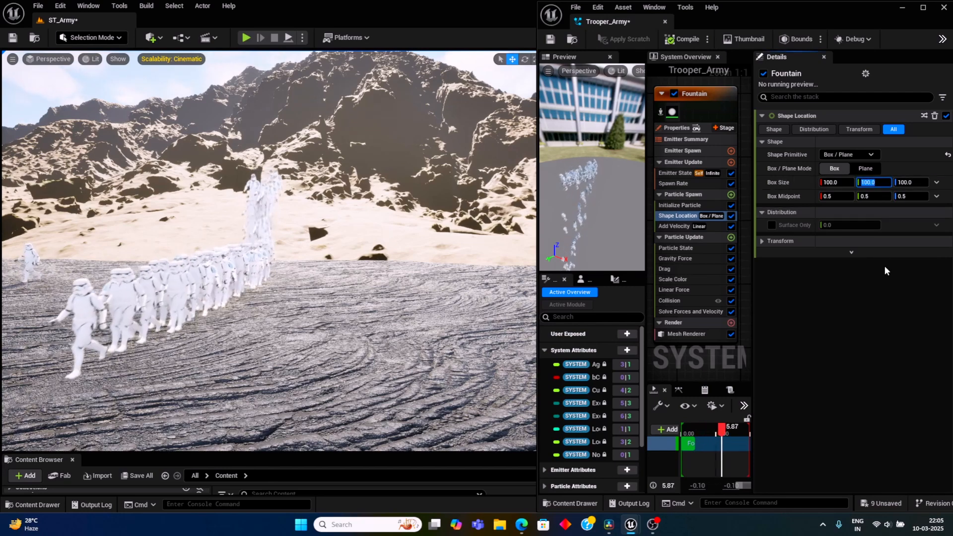
text(1000)
key(Return)
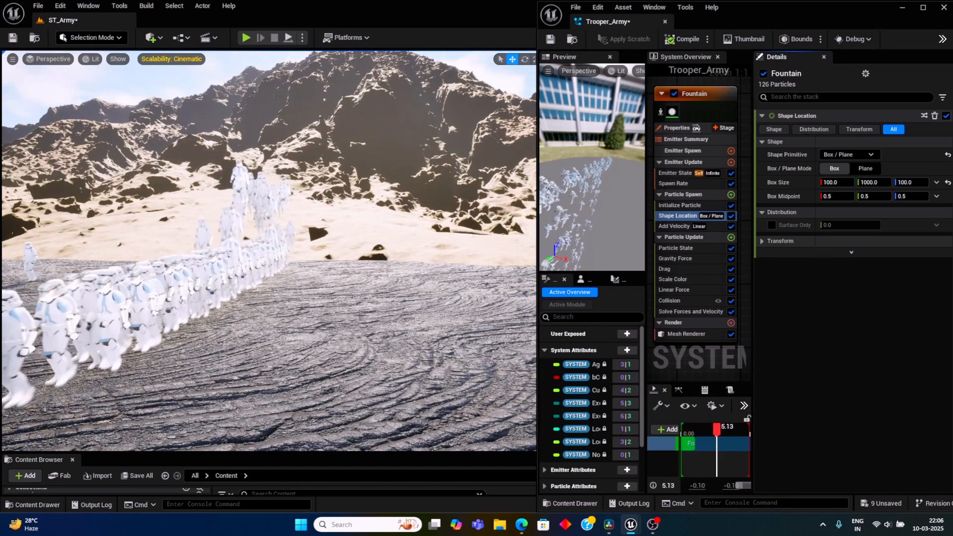
Step: Set the Shape Location box size to 0 along Y, trying 1000 along X before settling on 3000
right_drag(361, 315, 230, 313)
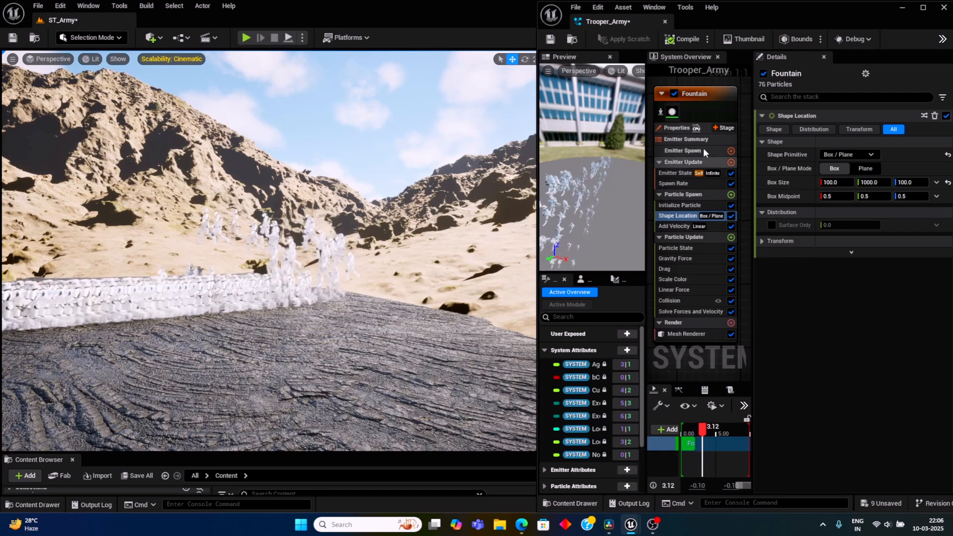
click(864, 183)
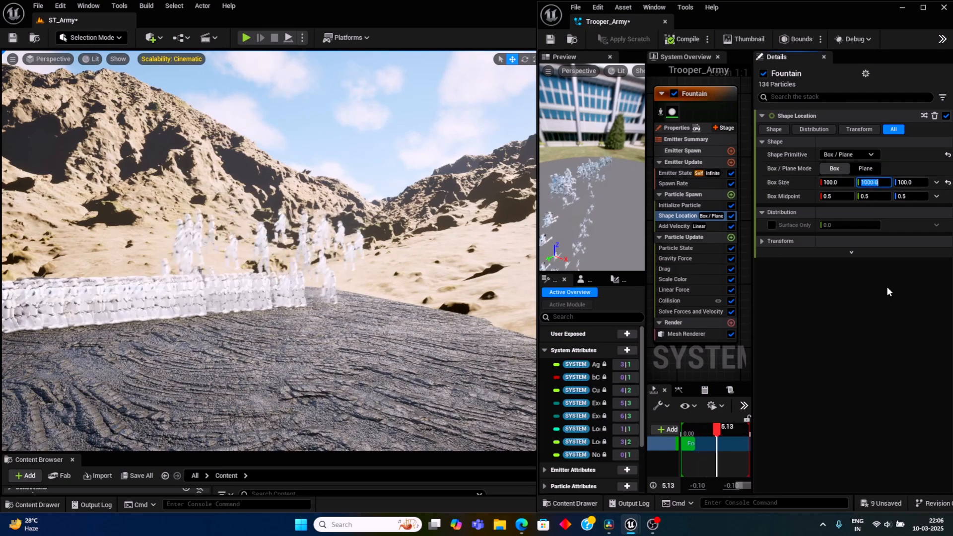
text(0)
key(shift+Tab)
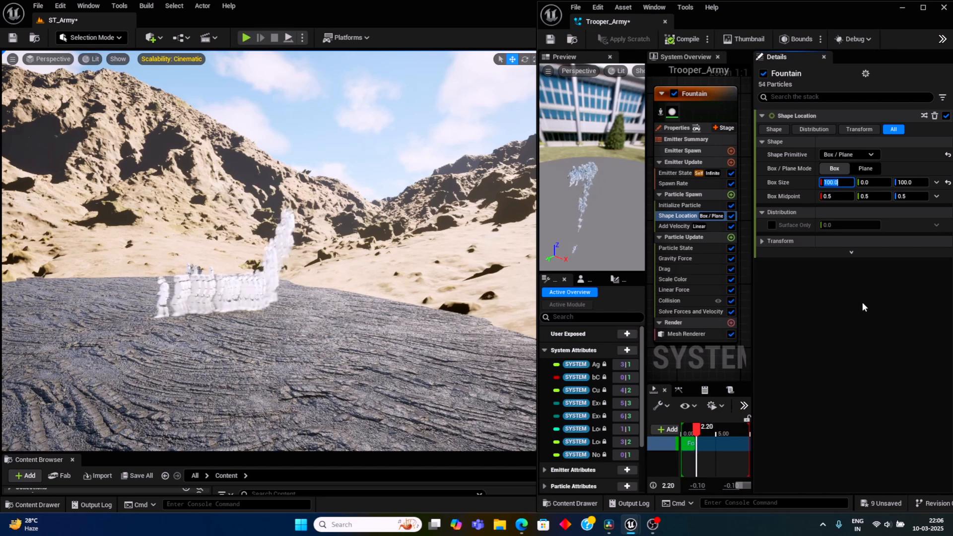
text(100)
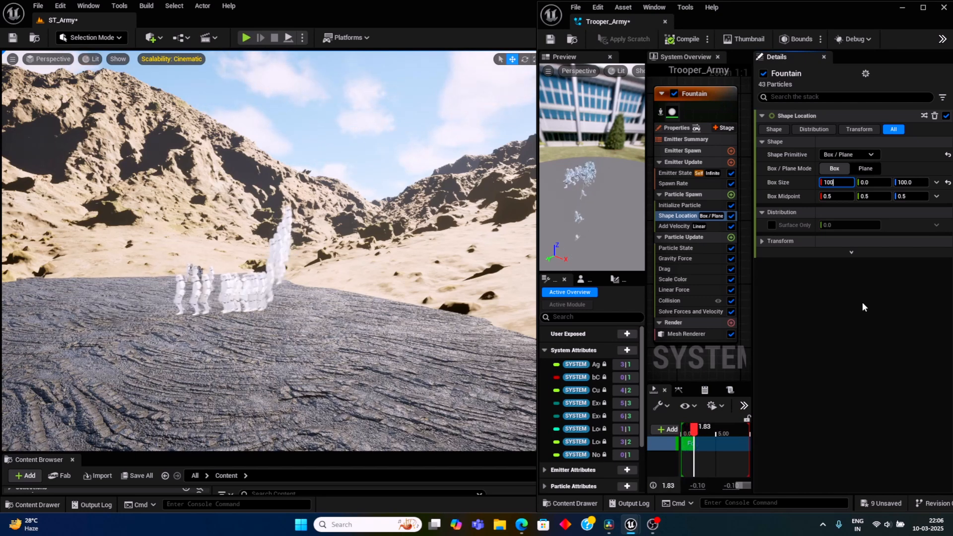
text(0)
key(Return)
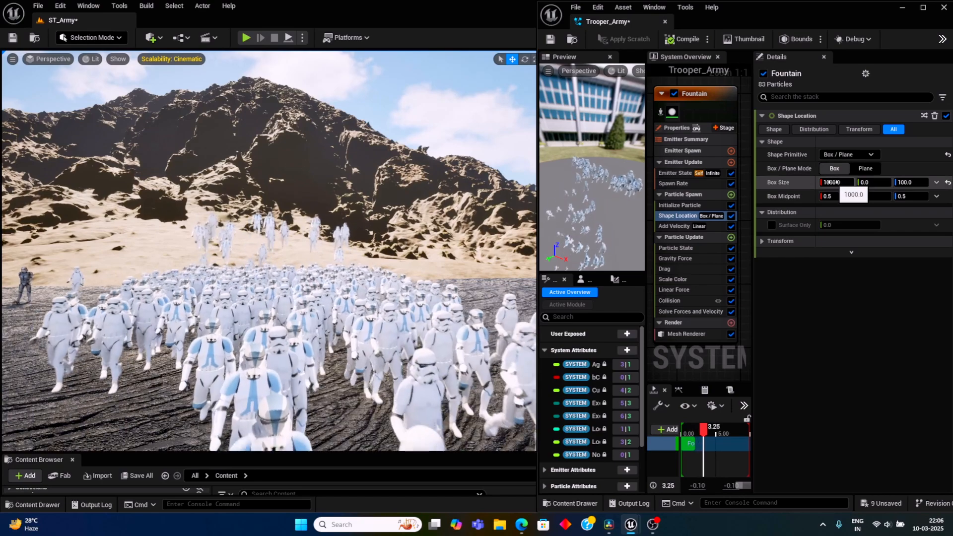
click(837, 182)
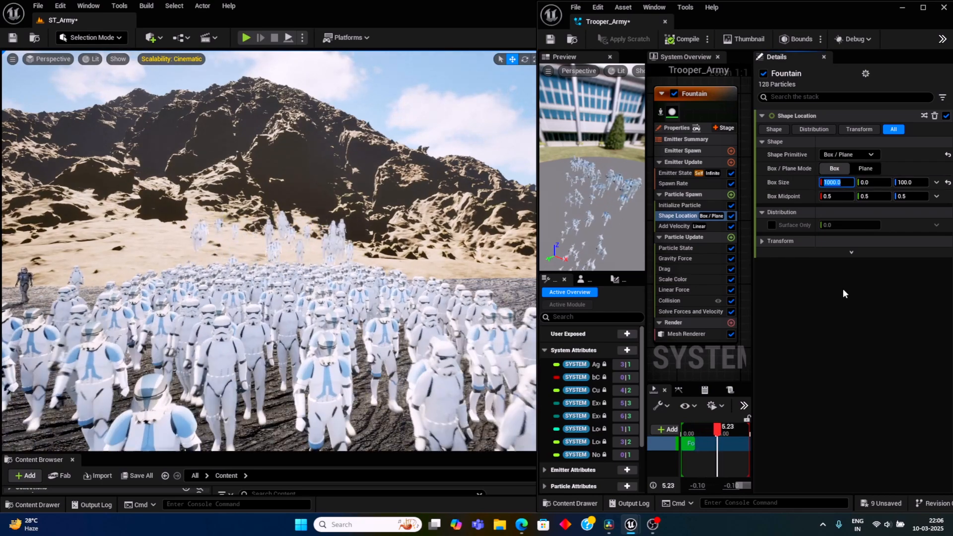
text(3000)
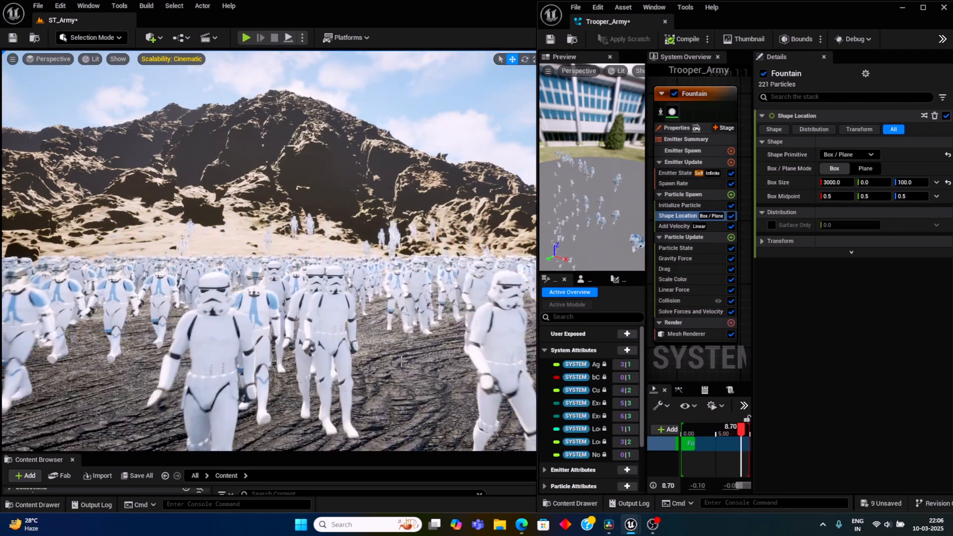
Step: Select the Trooper_Army system in the level, lower it so the troopers spawn at ground level, and deselect it
click(314, 232)
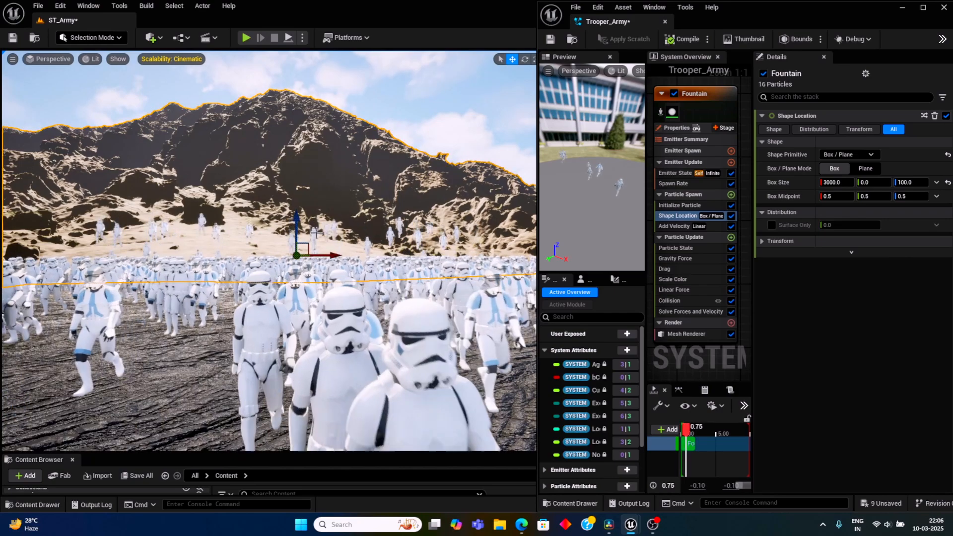
click(320, 246)
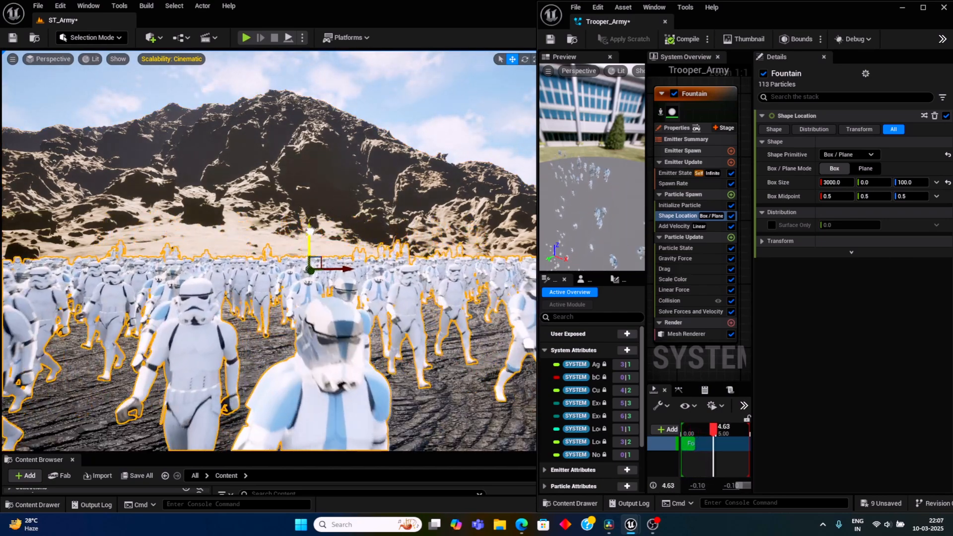
click(416, 97)
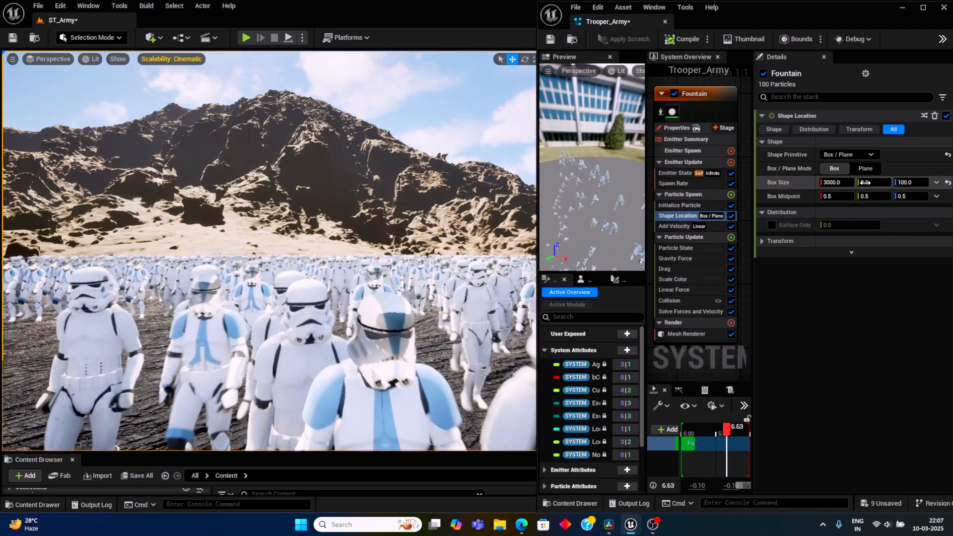
Step: Set the Shape Location box size along Y to 10
click(865, 182)
text(0)
key(Return)
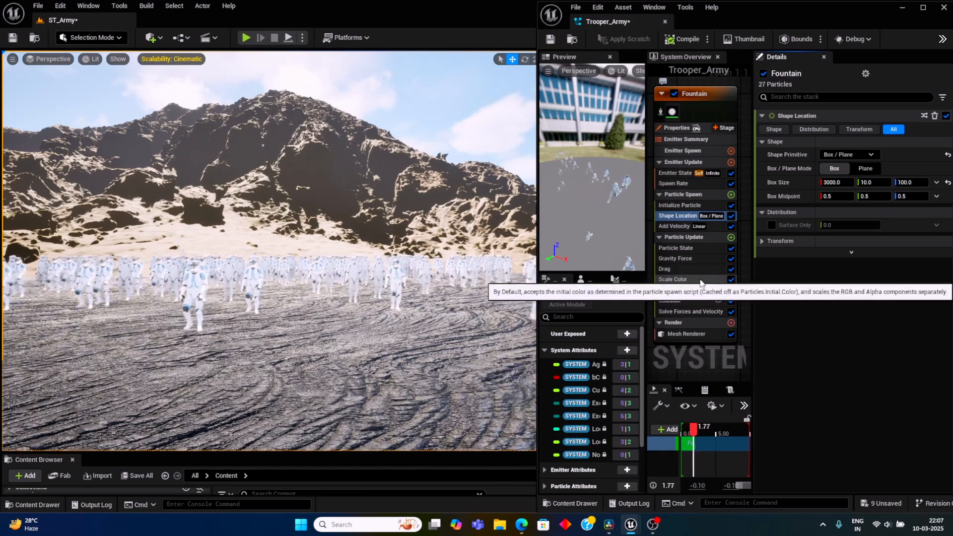
Step: Set the Spawn Rate module's spawn rate to 100
click(690, 184)
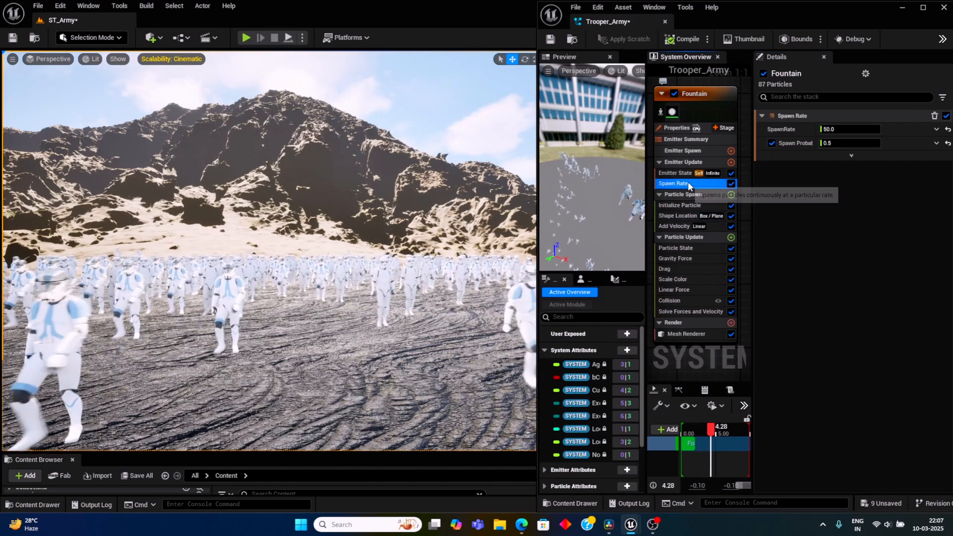
click(833, 128)
text(10)
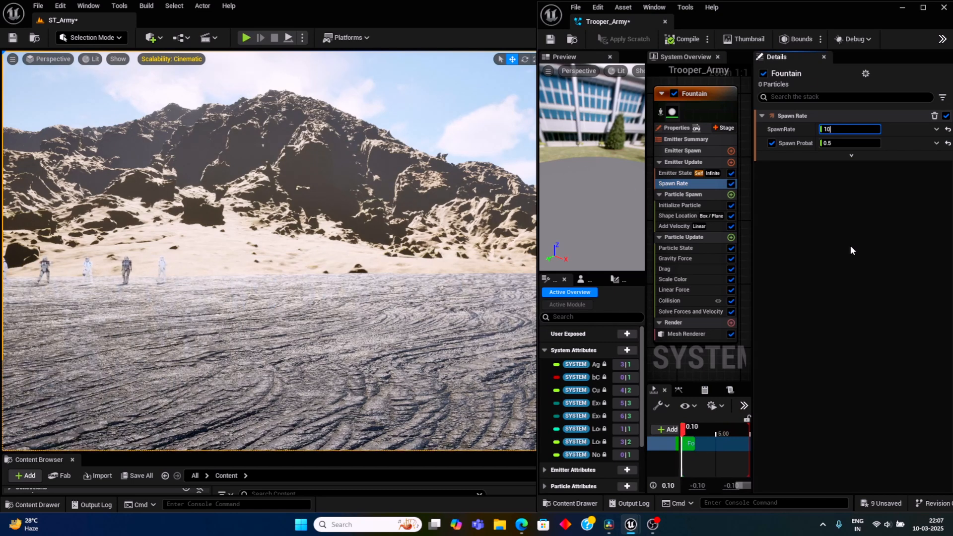
text(0)
key(Return)
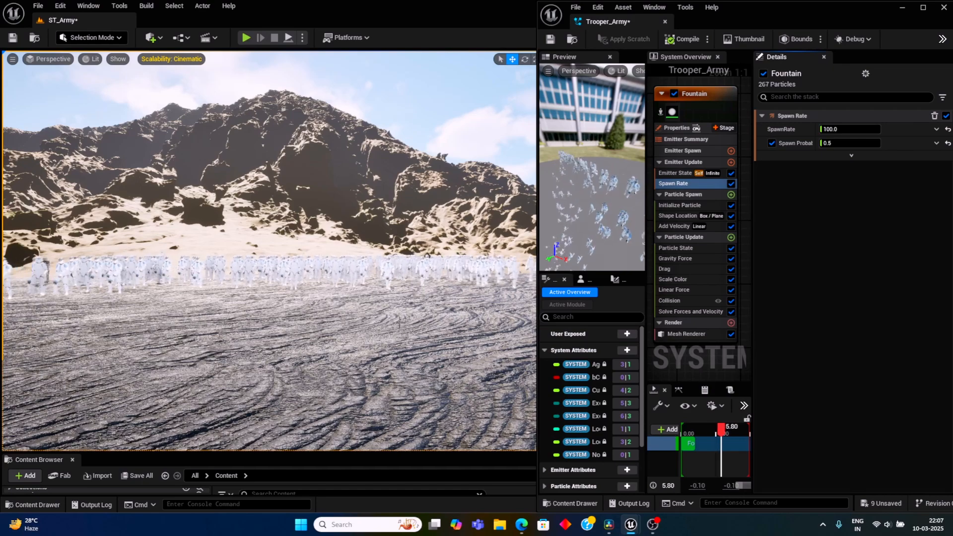
Step: Check the marching crowd in the level and save the Trooper_Army Niagara system
mouse_move(399, 321)
right_down()
mouse_move(392, 343)
mouse_move(405, 310)
right_up()
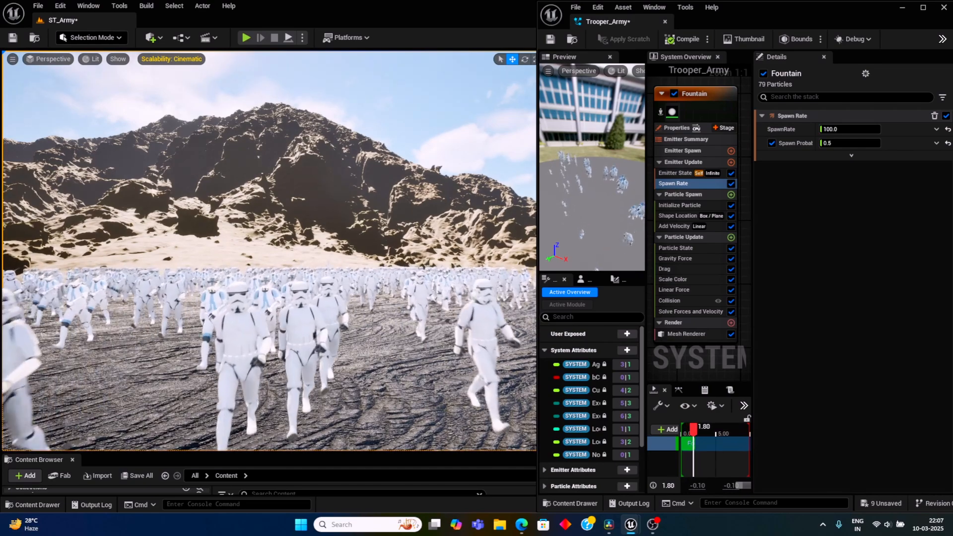
right_drag(405, 311, 399, 316)
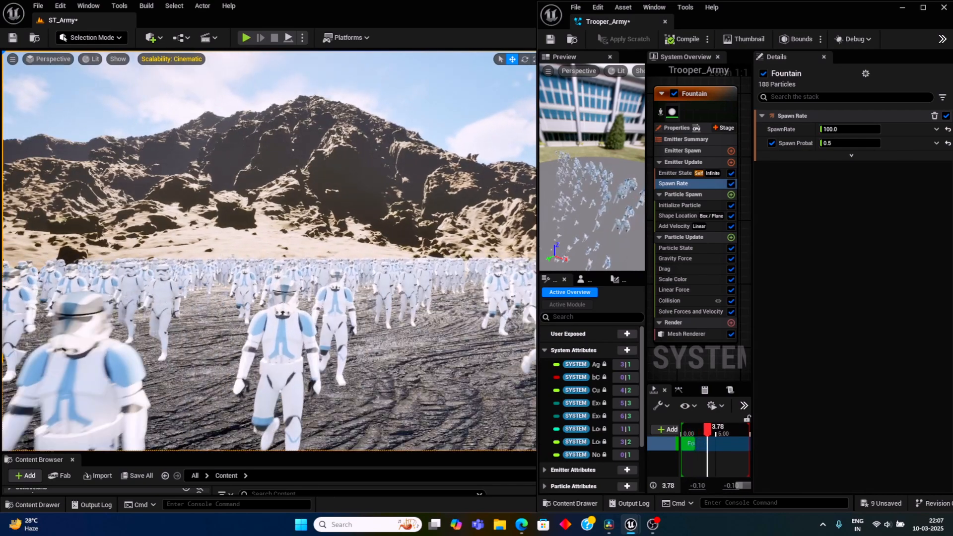
key(w)
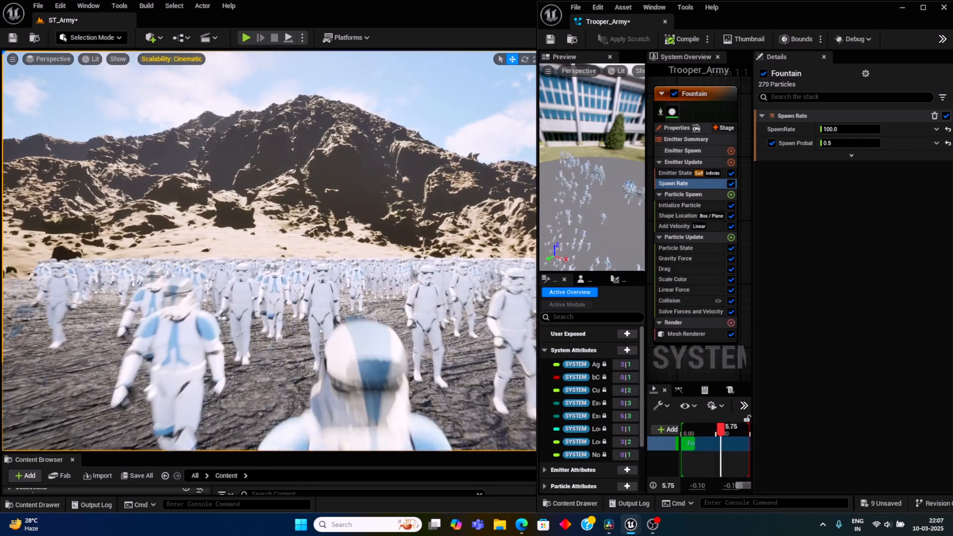
right_drag(399, 317, 407, 332)
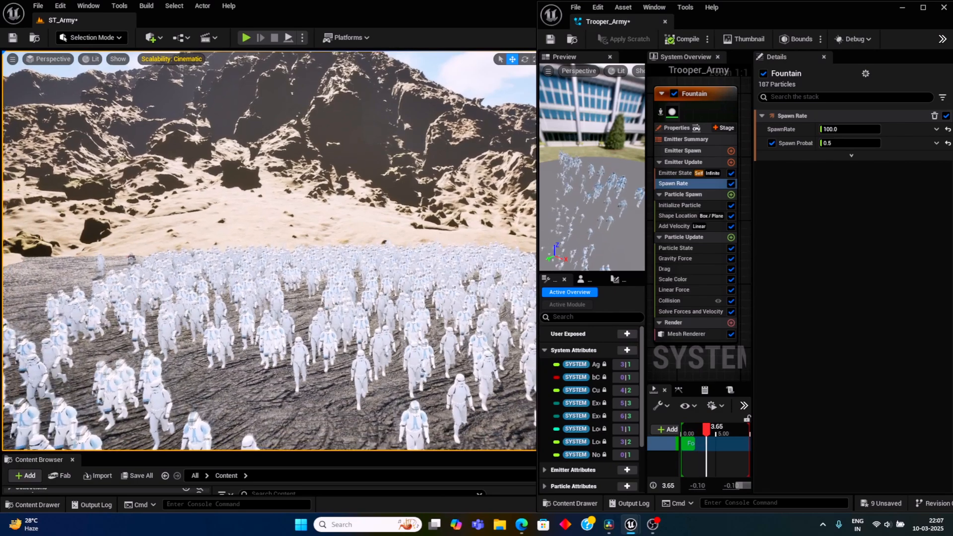
right_drag(407, 332, 407, 343)
right_drag(421, 201, 420, 202)
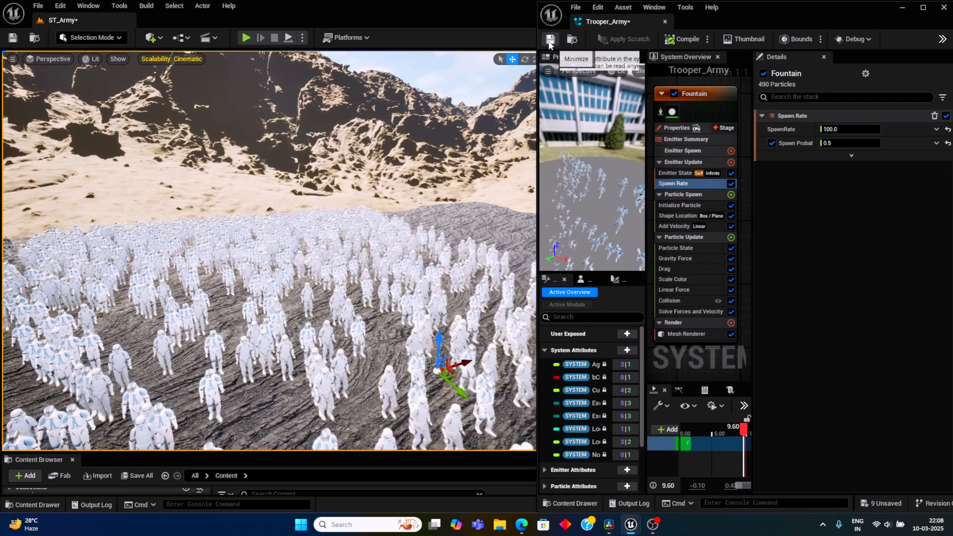
click(550, 40)
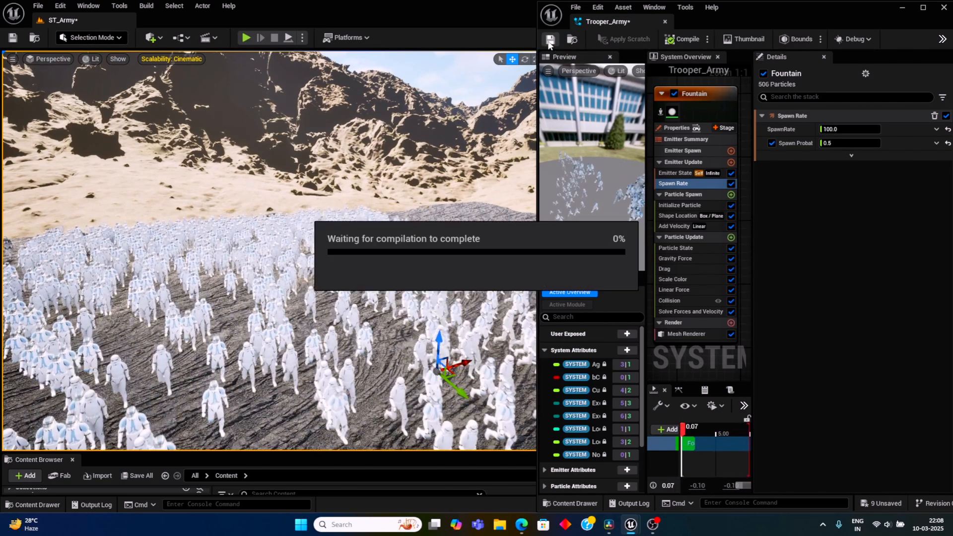
Step: Minimize the Trooper_Army Niagara editor and set the level viewport's camera speed to 3
click(902, 9)
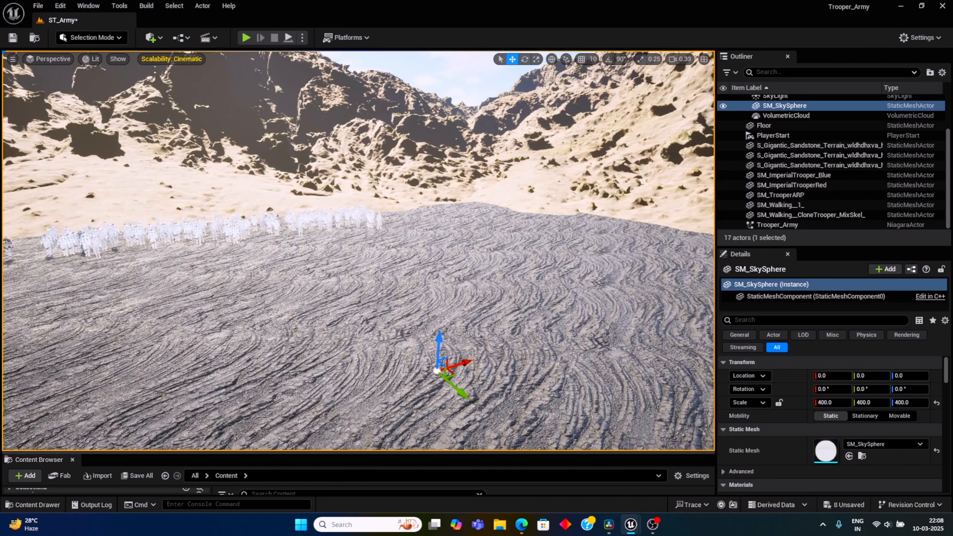
click(440, 343)
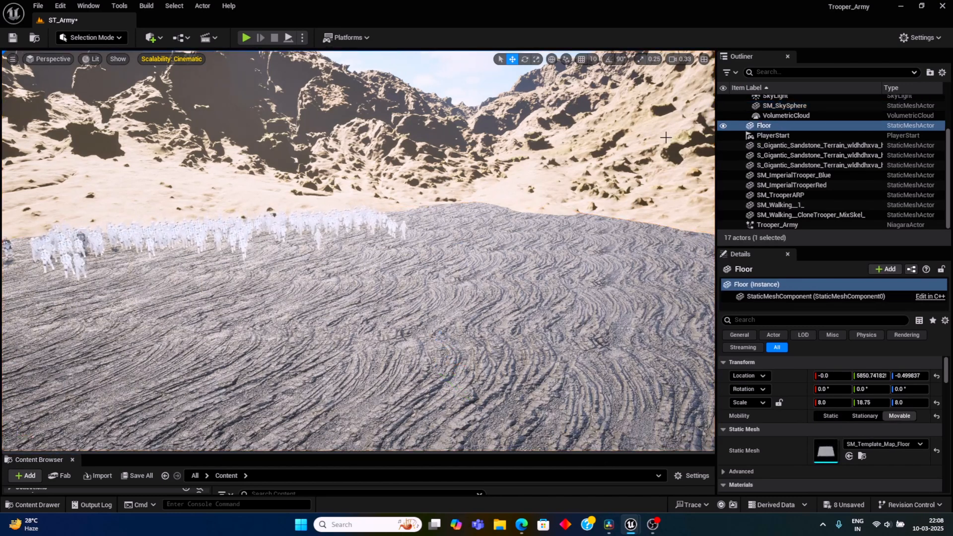
click(684, 59)
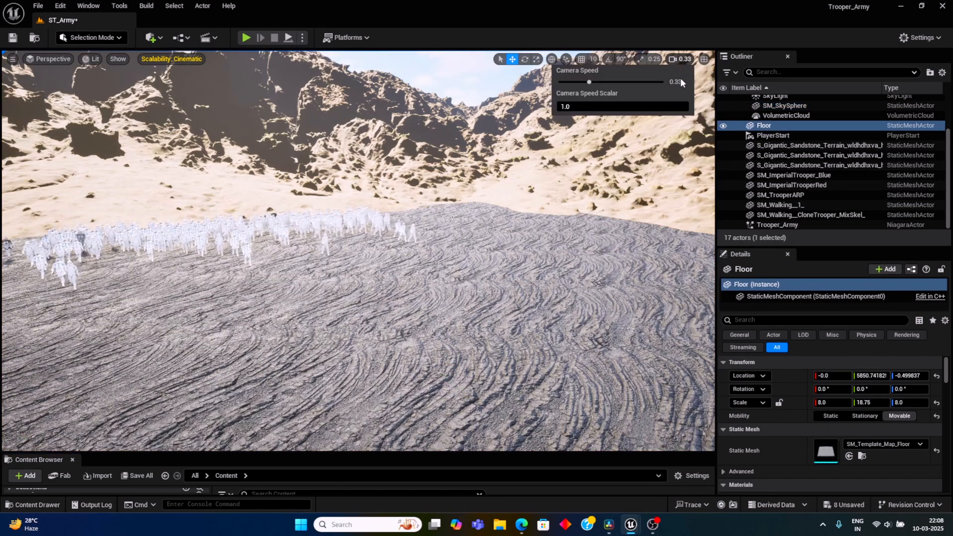
click(619, 82)
Step: Fly through the level and examine the marching trooper crowd from a distance, close up and from above
key(w)
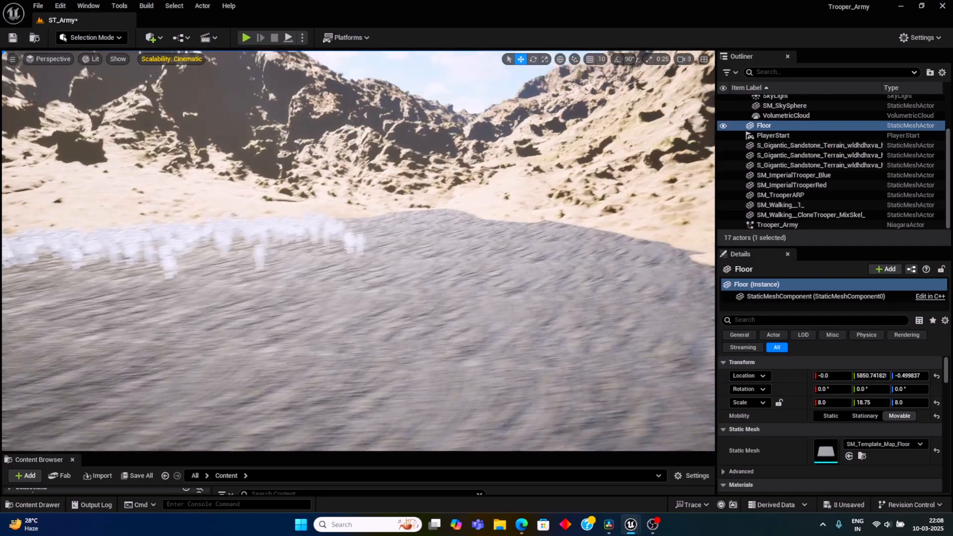
key(s)
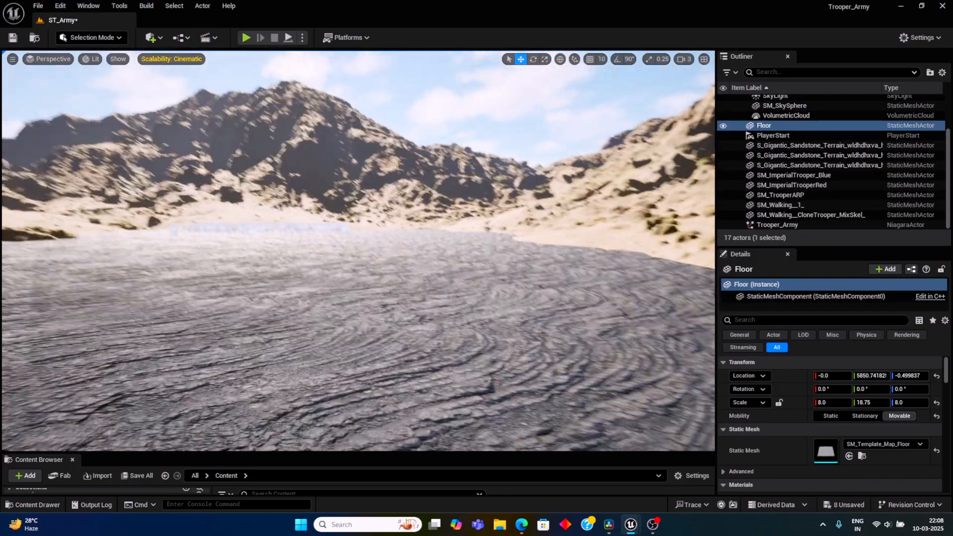
right_drag(358, 251, 320, 219)
key(w)
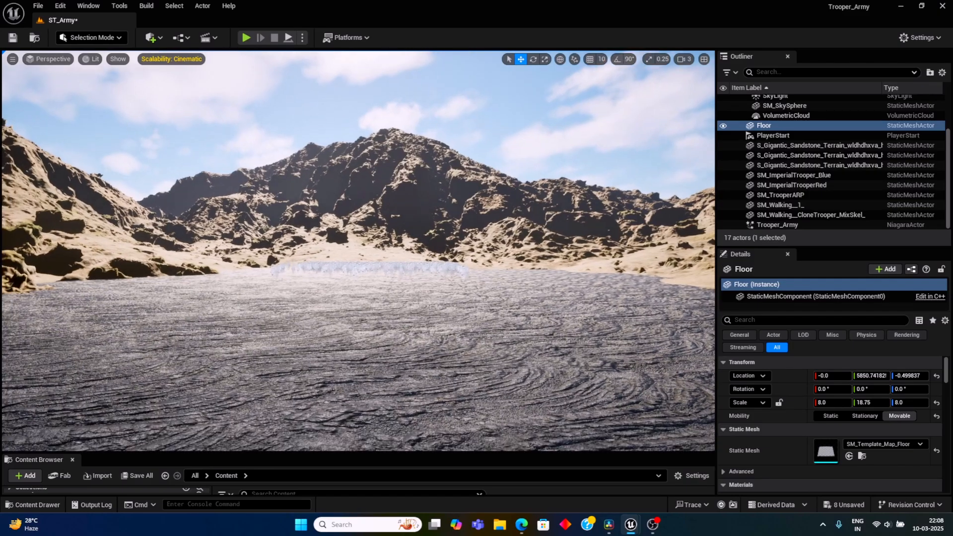
key(w)
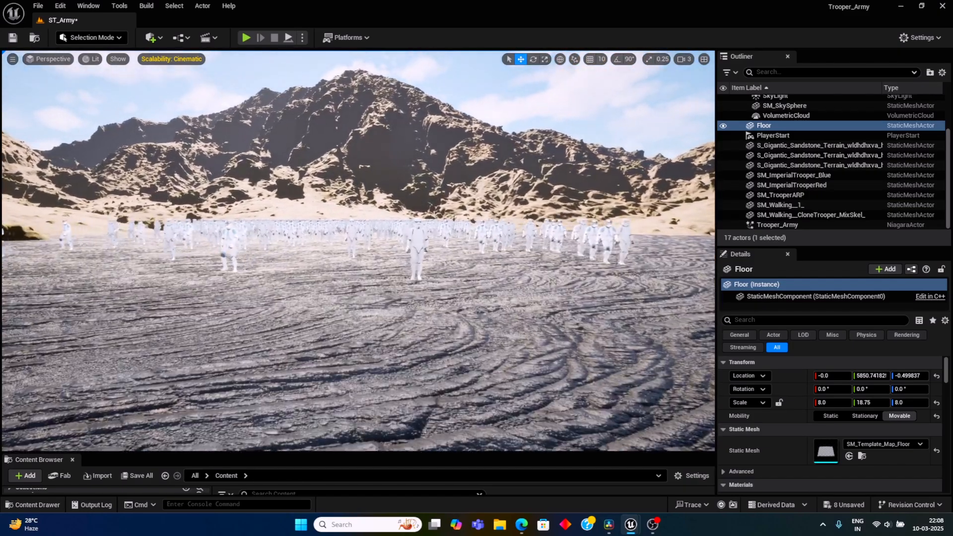
right_drag(320, 219, 319, 201)
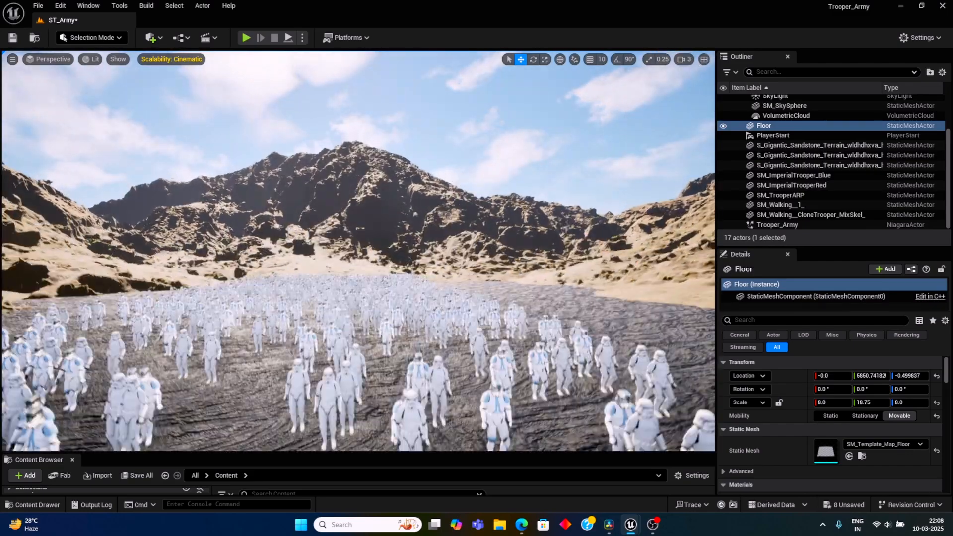
right_drag(358, 251, 332, 322)
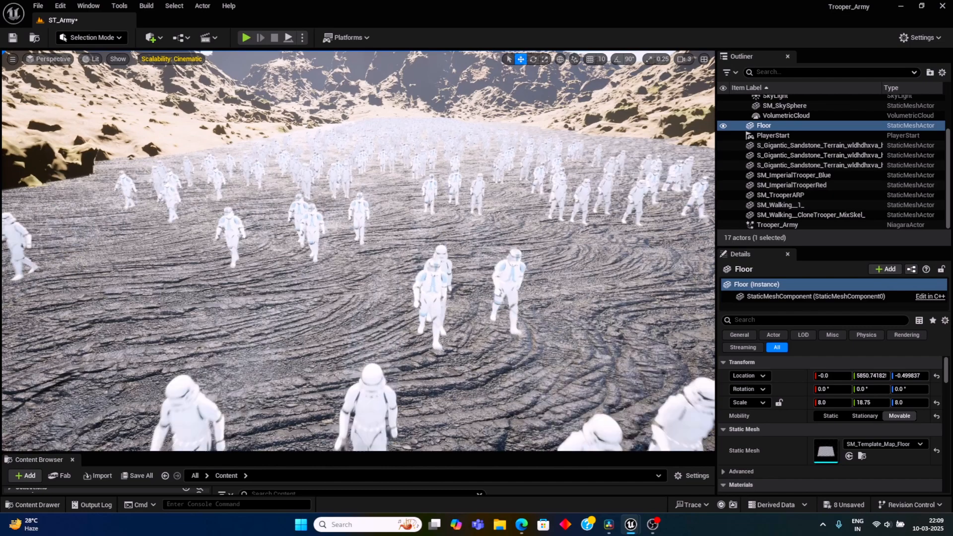